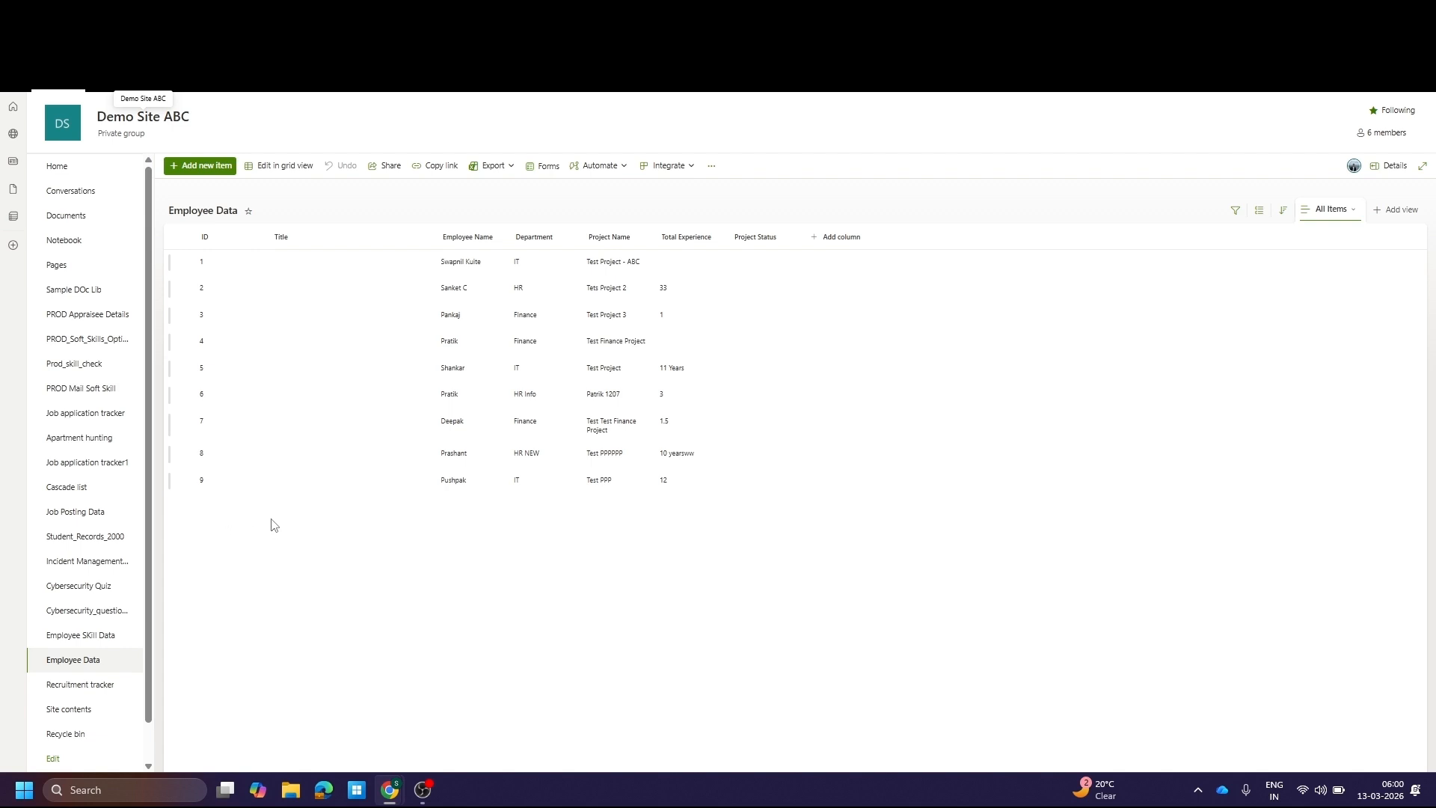
Try out the custom new-item form with "s" as employee name and department, view the Project Status choices, and close it without saving
{"action": "left_click", "coordinate": [195, 172]}
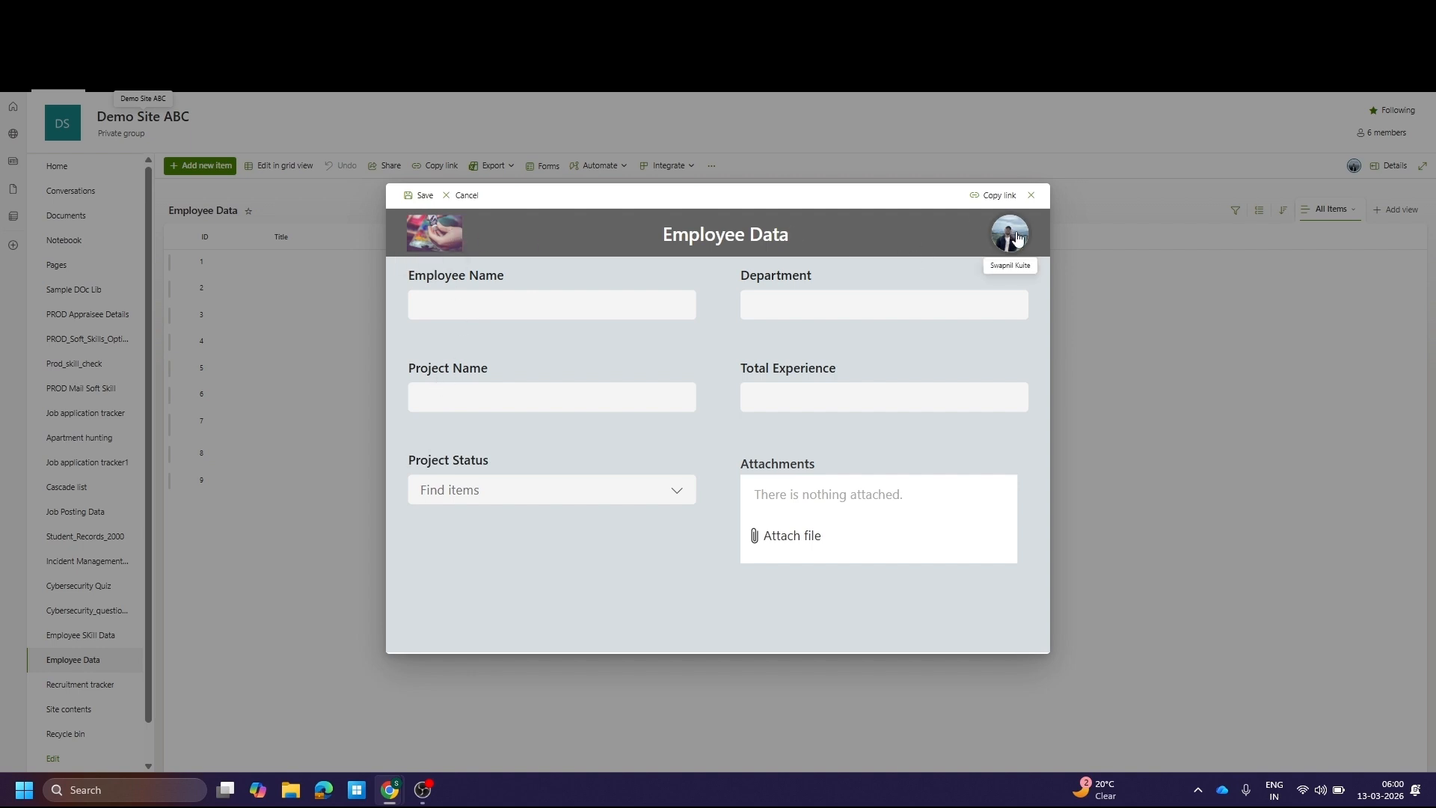
{"action": "left_click", "coordinate": [599, 310]}
{"action": "type", "text": "s"}
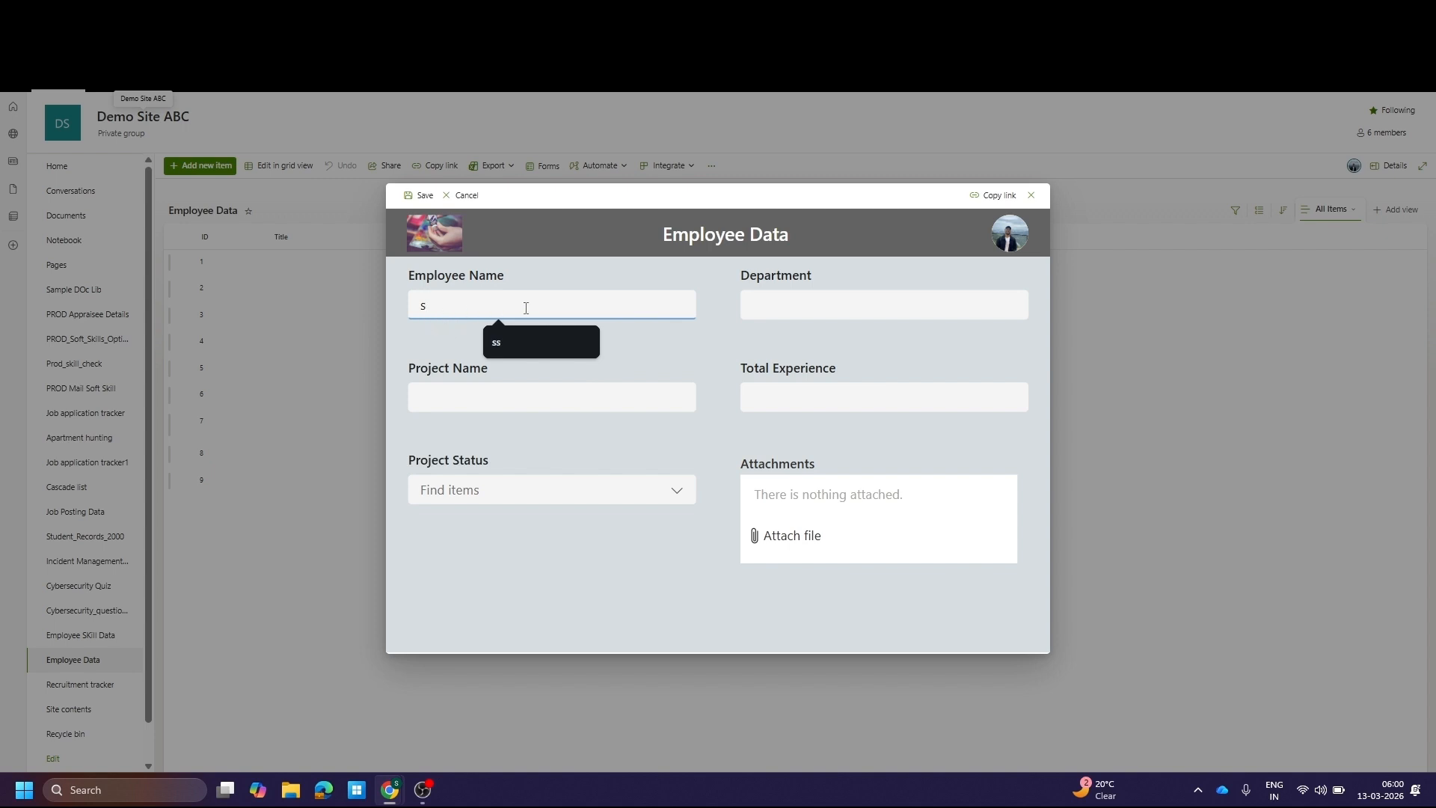
{"action": "left_click", "coordinate": [826, 310]}
{"action": "type", "text": "s"}
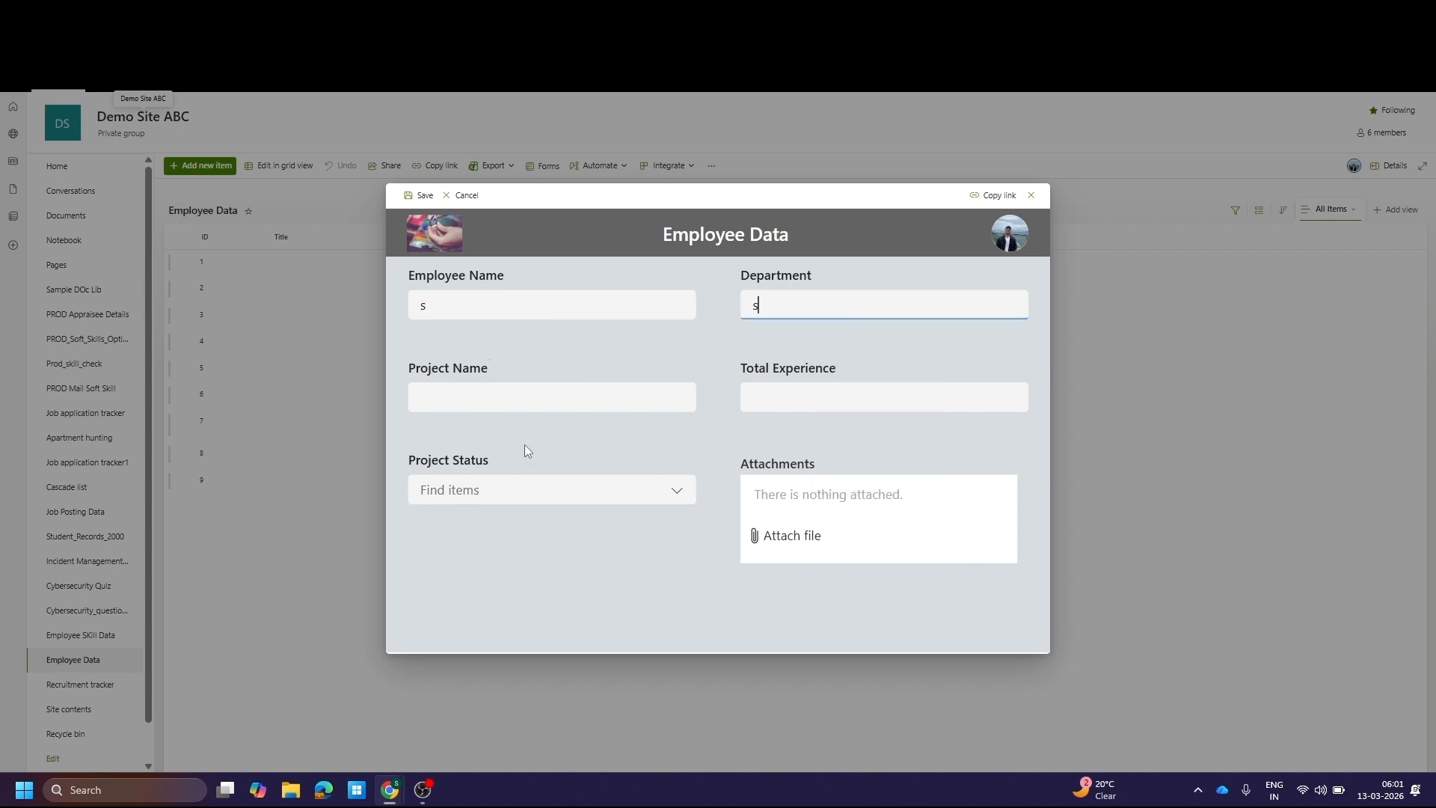
{"action": "left_click", "coordinate": [669, 492]}
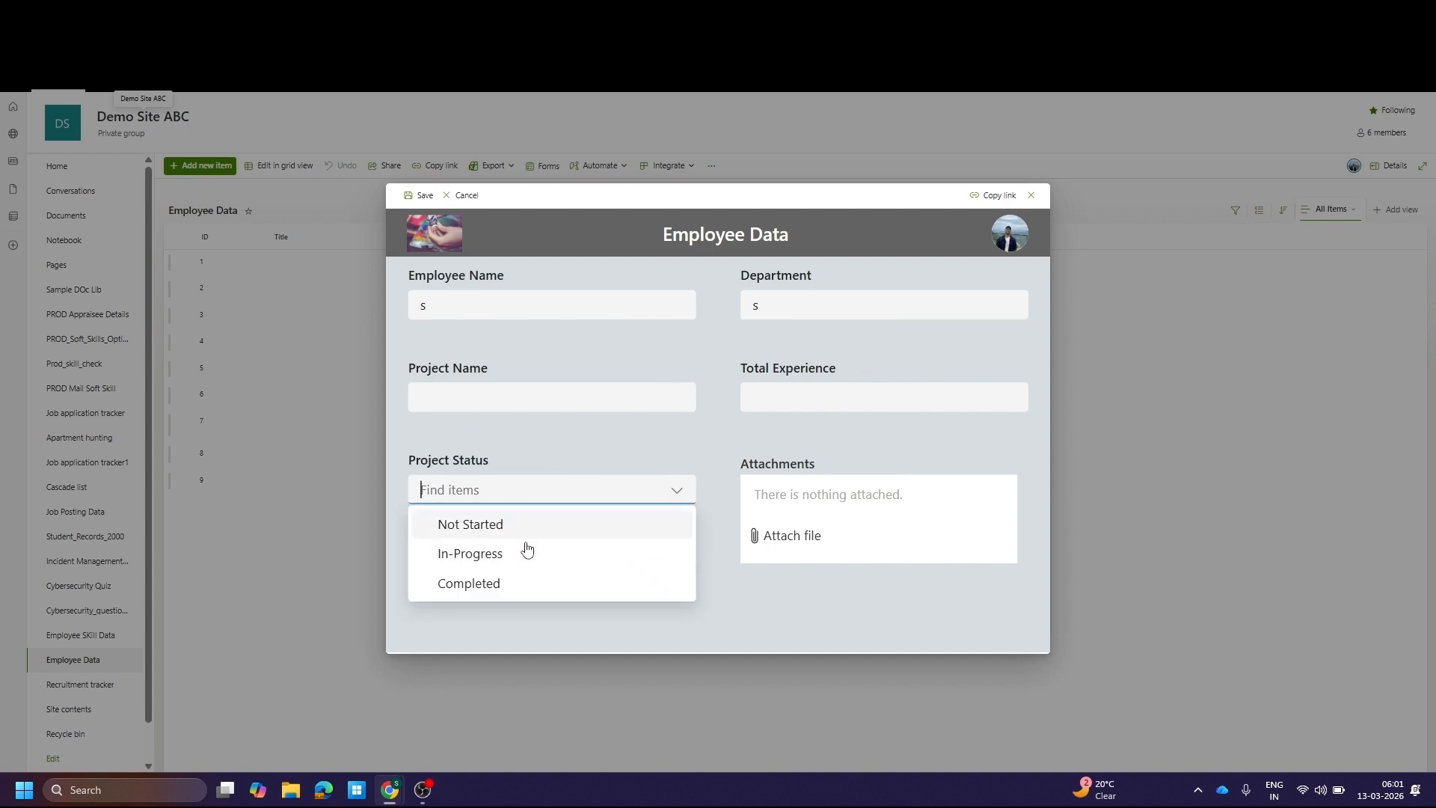
{"action": "left_click", "coordinate": [525, 641]}
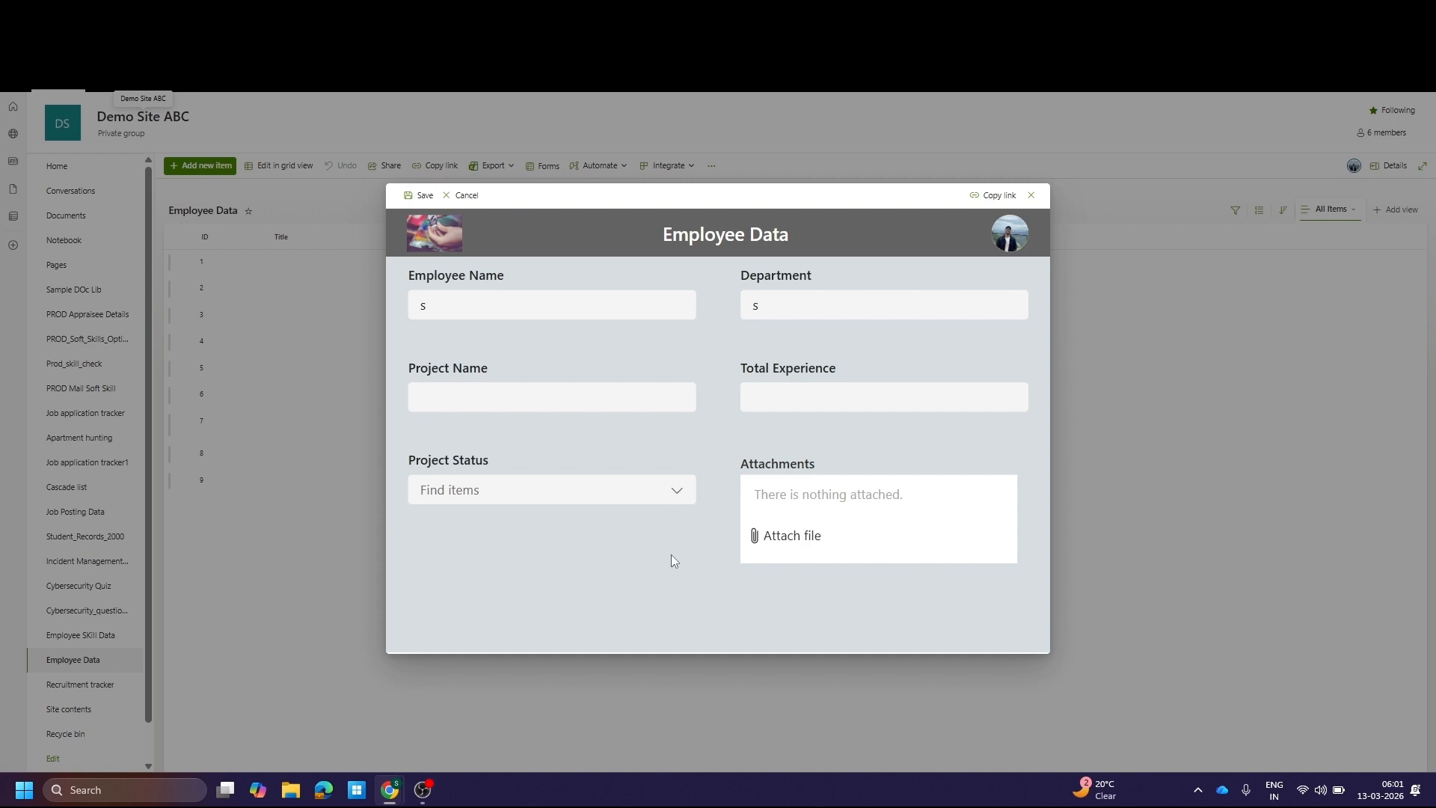
{"action": "left_click", "coordinate": [1031, 196]}
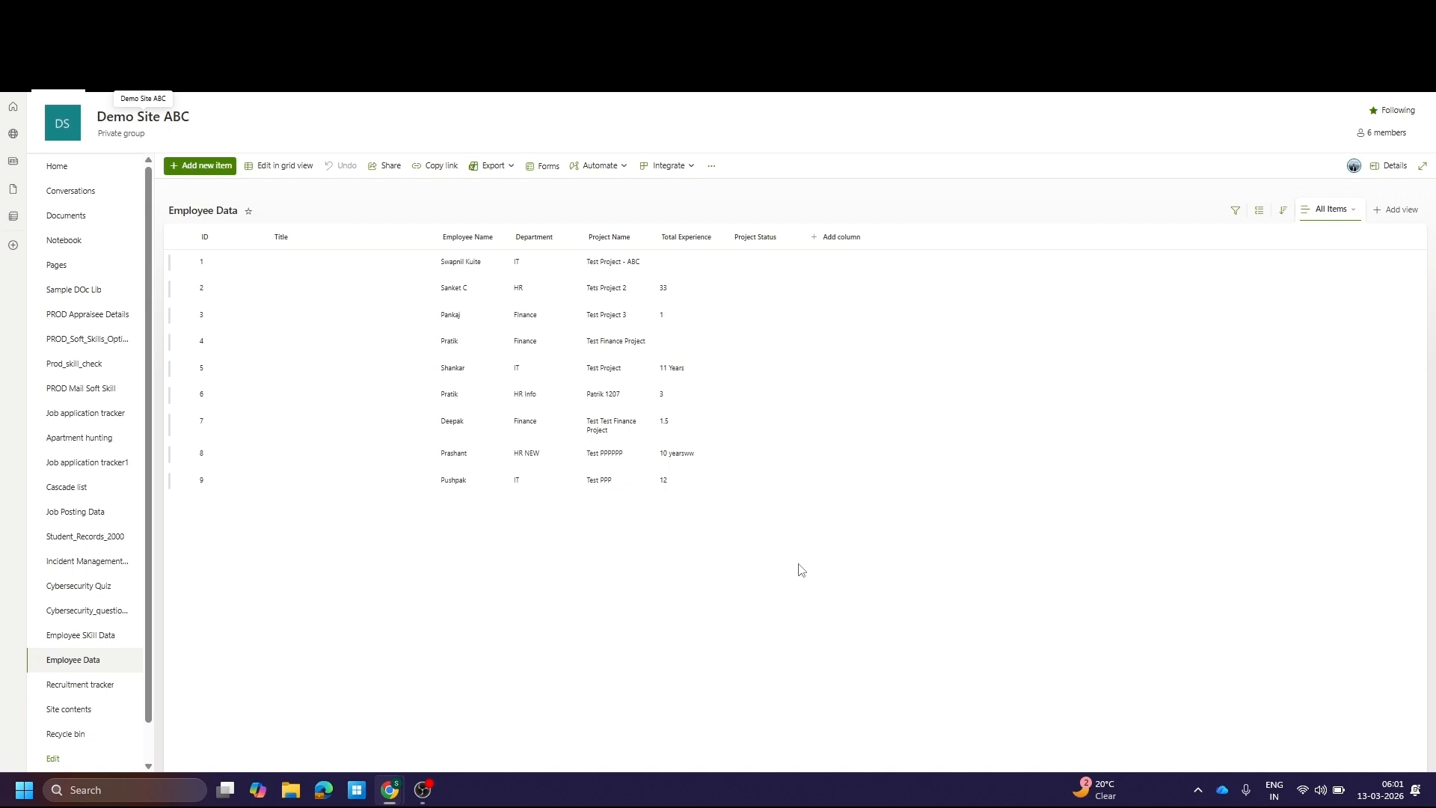
In the Employee Data list's form settings, select the default SharePoint form
{"action": "left_click", "coordinate": [1316, 79]}
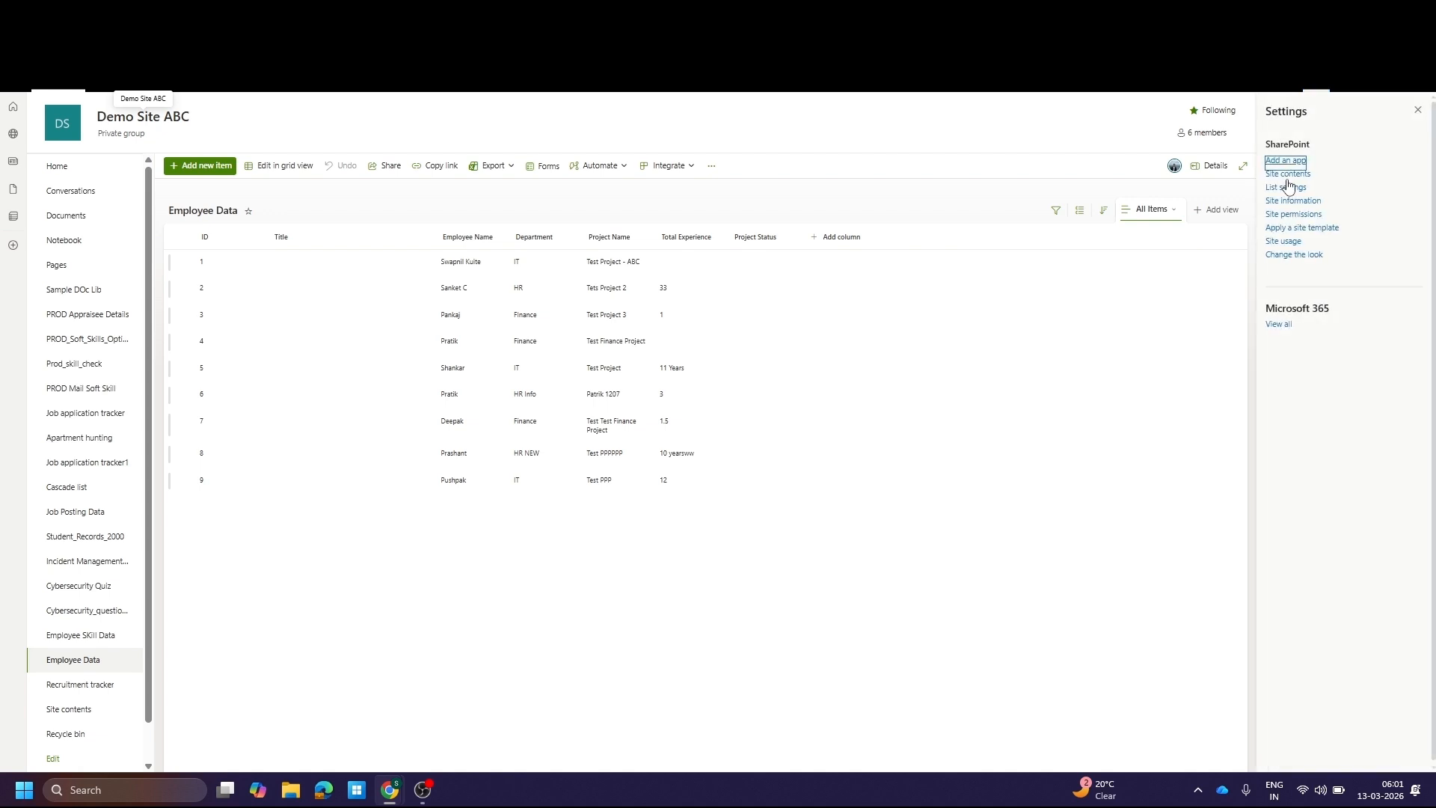
{"action": "left_click", "coordinate": [1287, 187]}
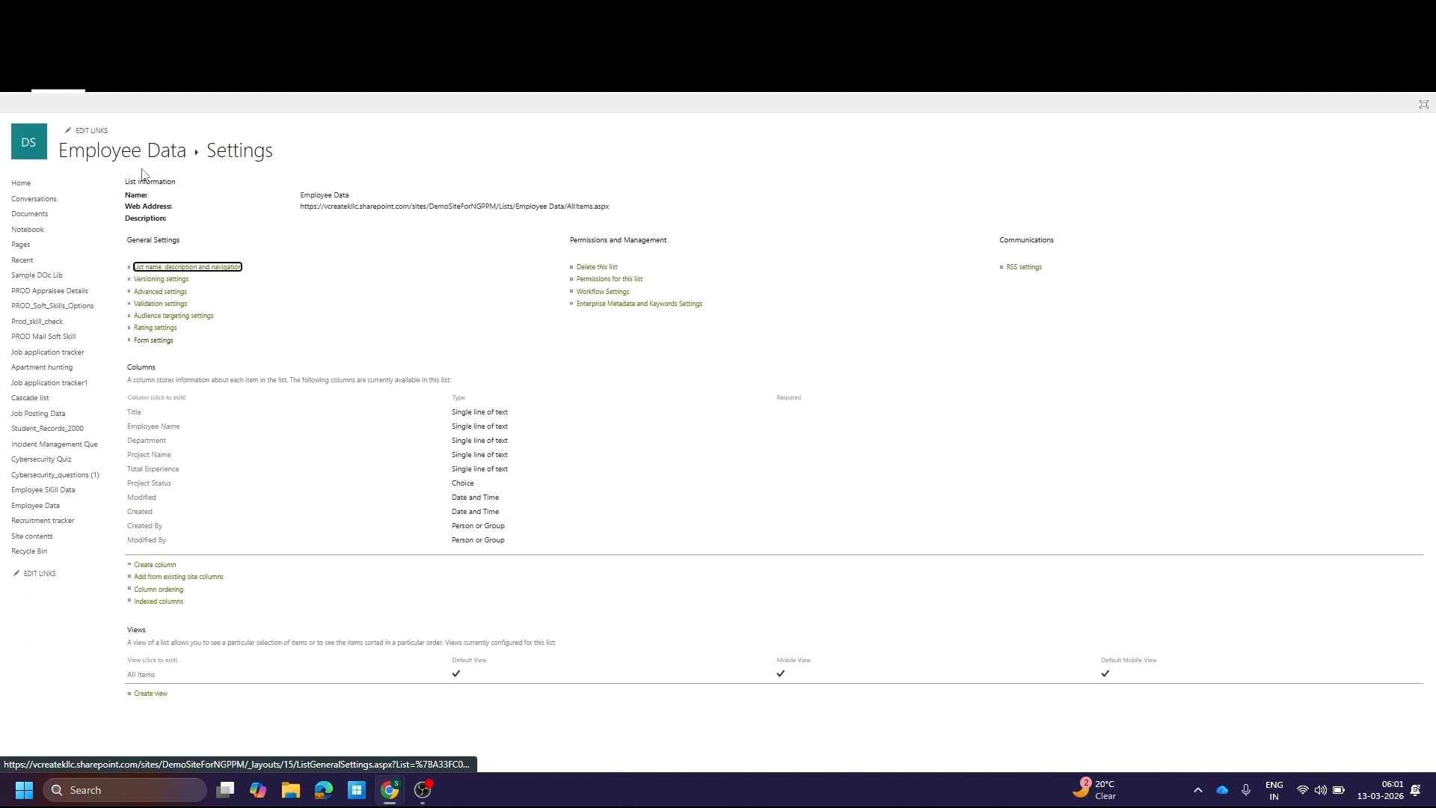
{"action": "left_click", "coordinate": [148, 342]}
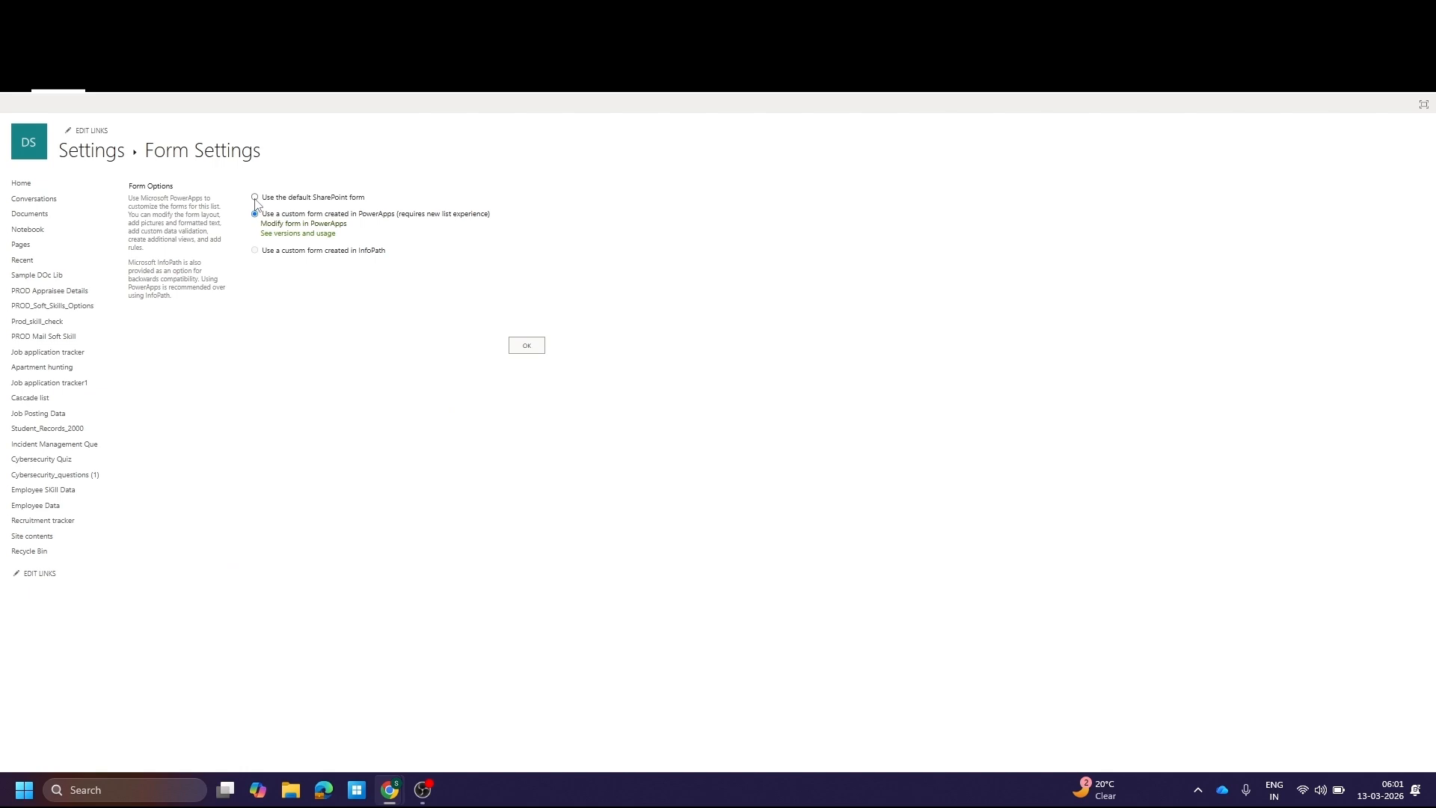
{"action": "left_click", "coordinate": [255, 197]}
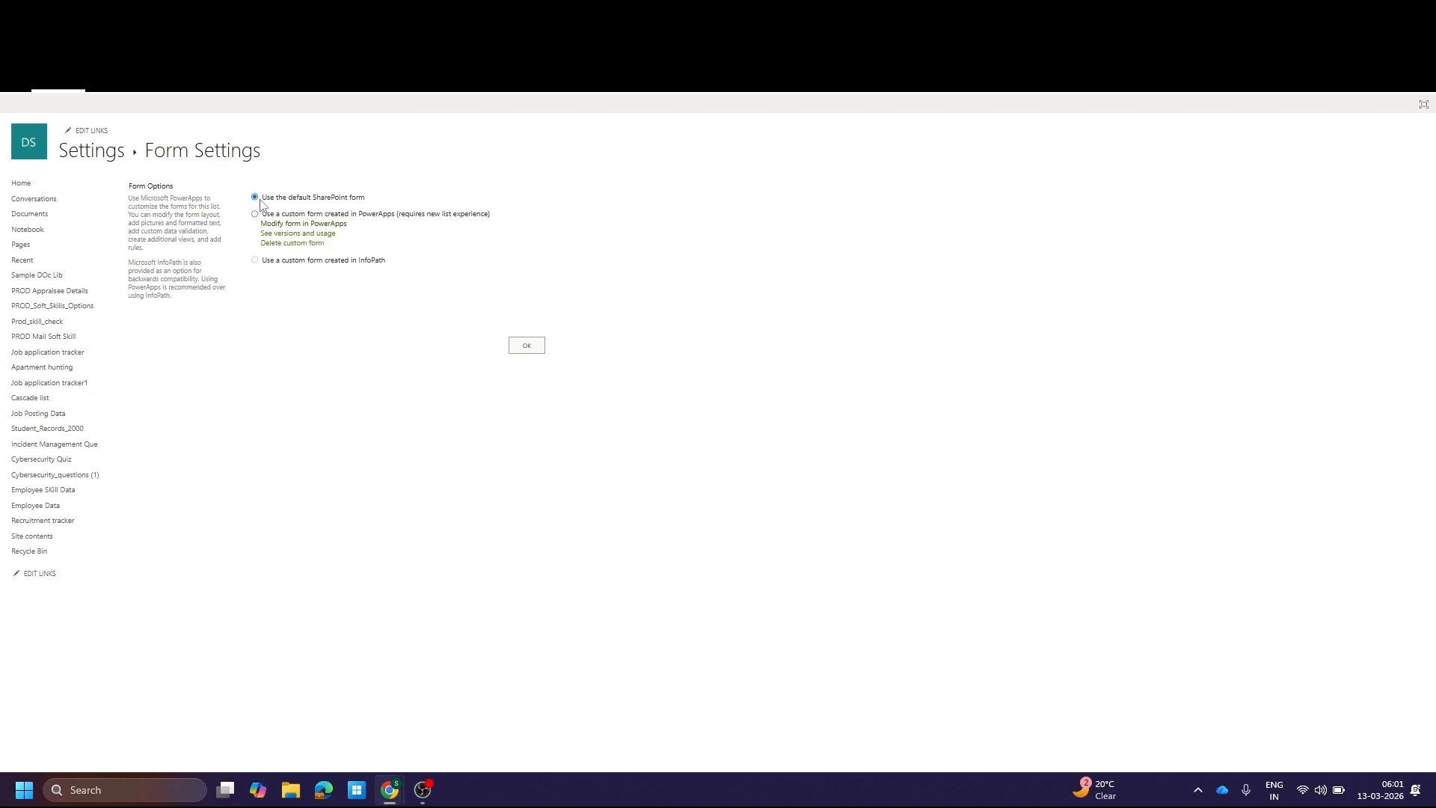
Delete the list's custom Power Apps form, leaving its open designer without saving, and apply the form settings
{"action": "left_click", "coordinate": [292, 243]}
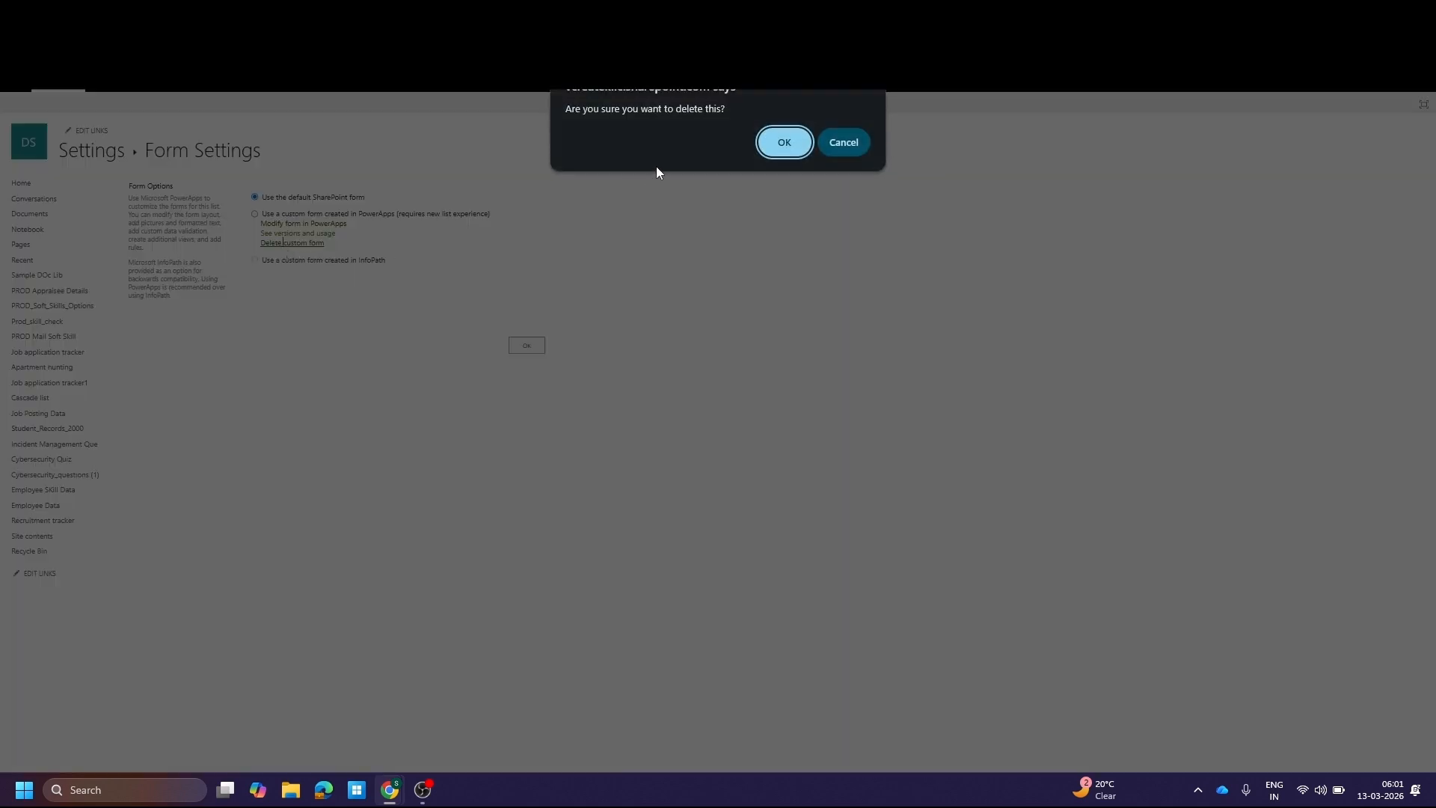
{"action": "left_click", "coordinate": [803, 148]}
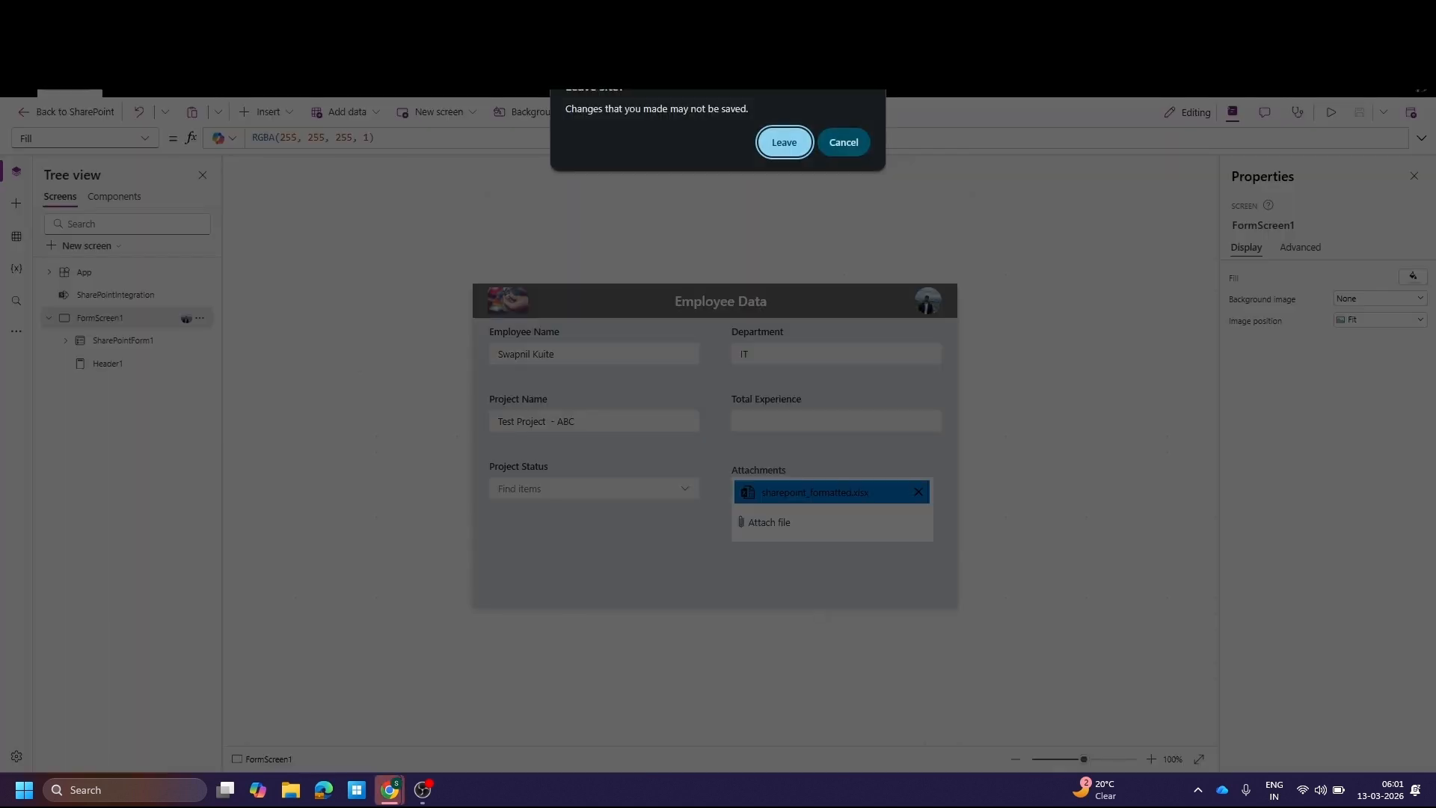
{"action": "left_click", "coordinate": [783, 152]}
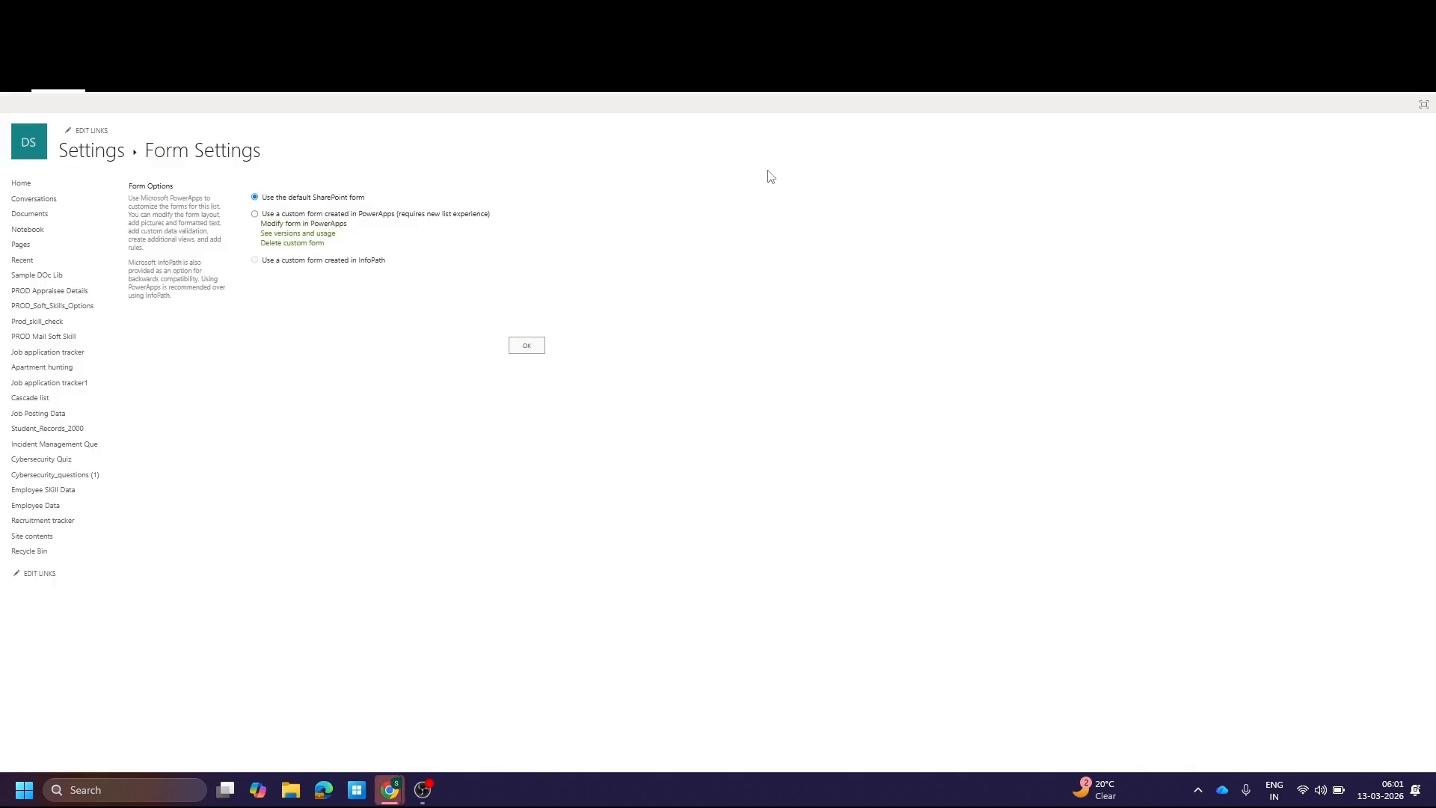
{"action": "left_click", "coordinate": [518, 347]}
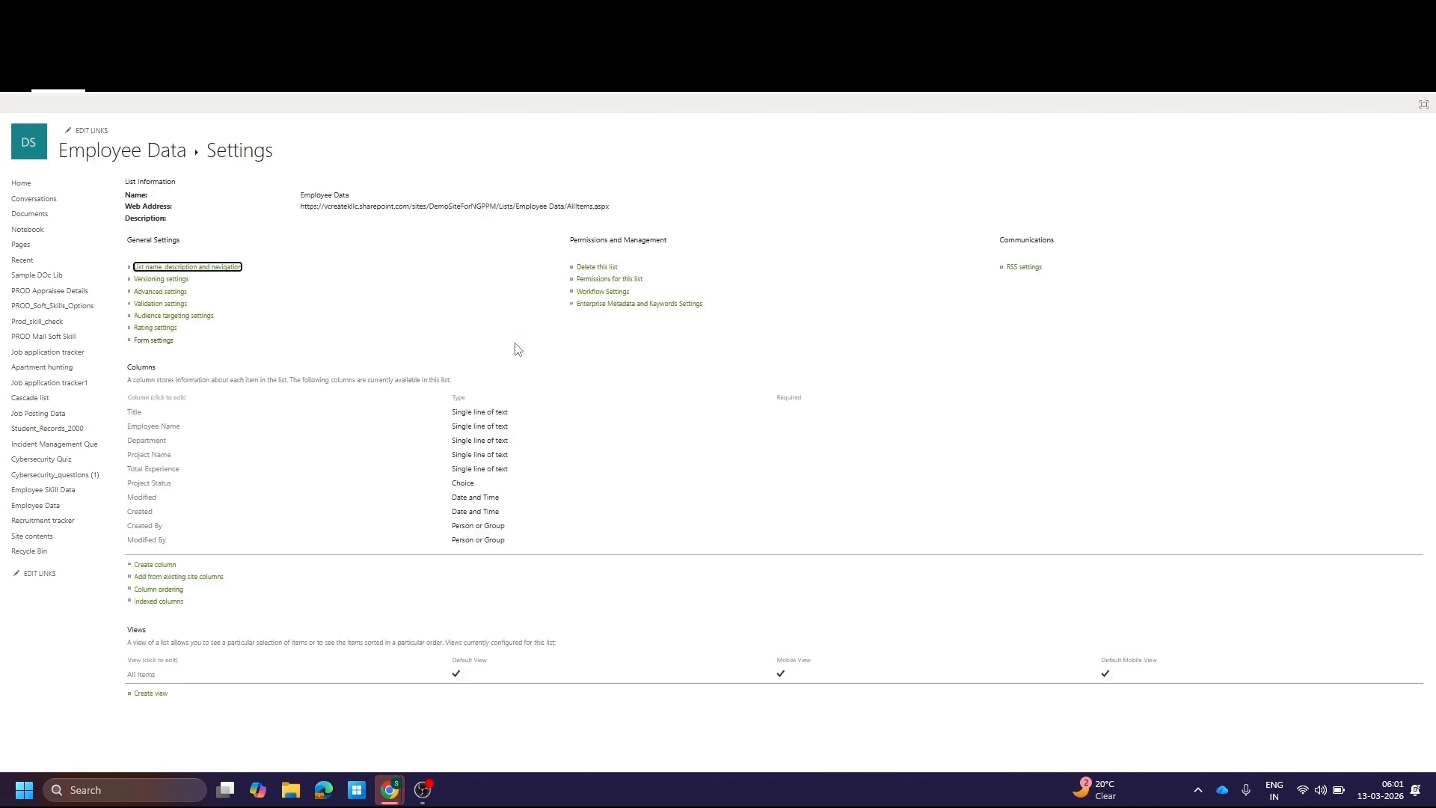
Return to the Employee Data list, inspect its default new-item form, and cancel it
{"action": "left_click", "coordinate": [173, 162]}
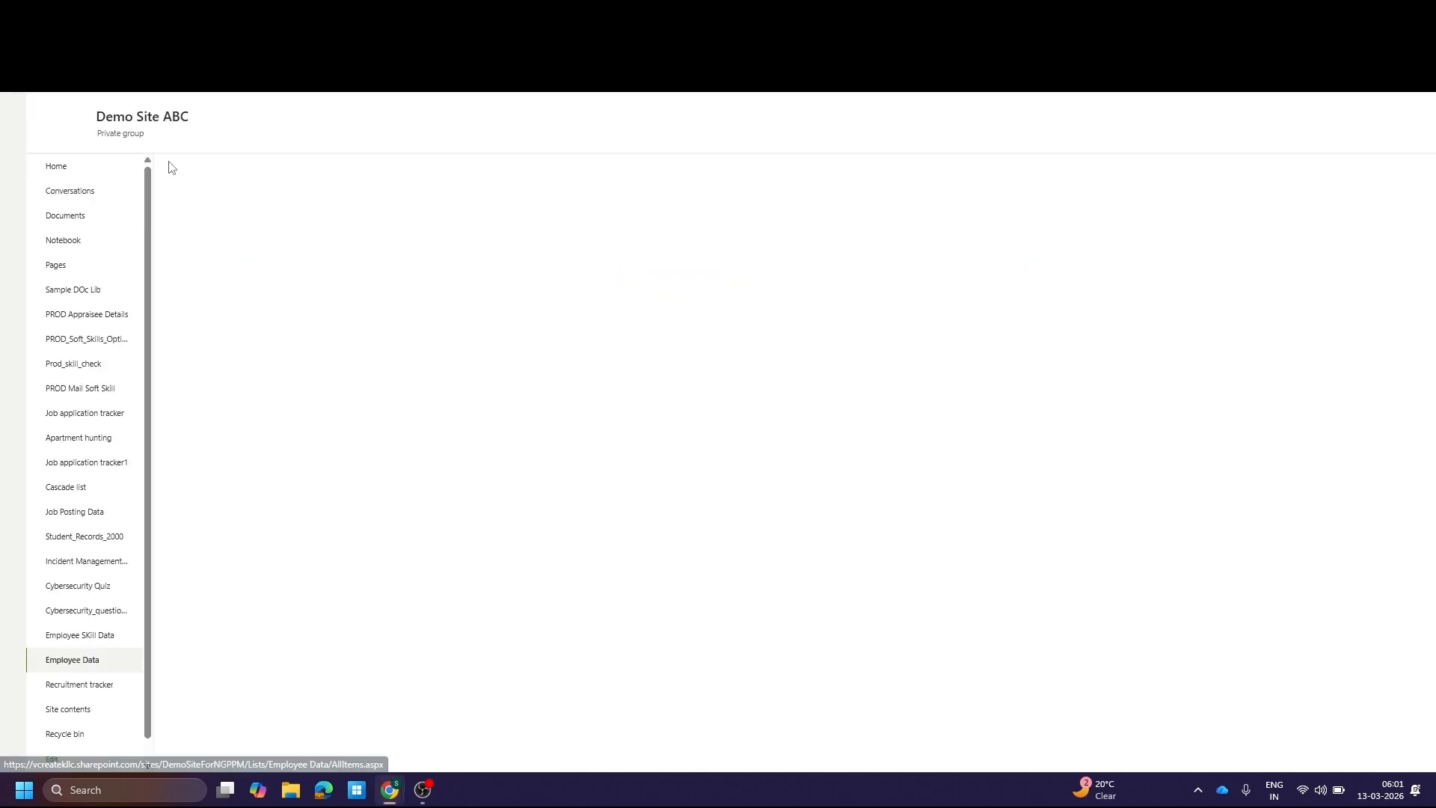
{"action": "left_click", "coordinate": [200, 166]}
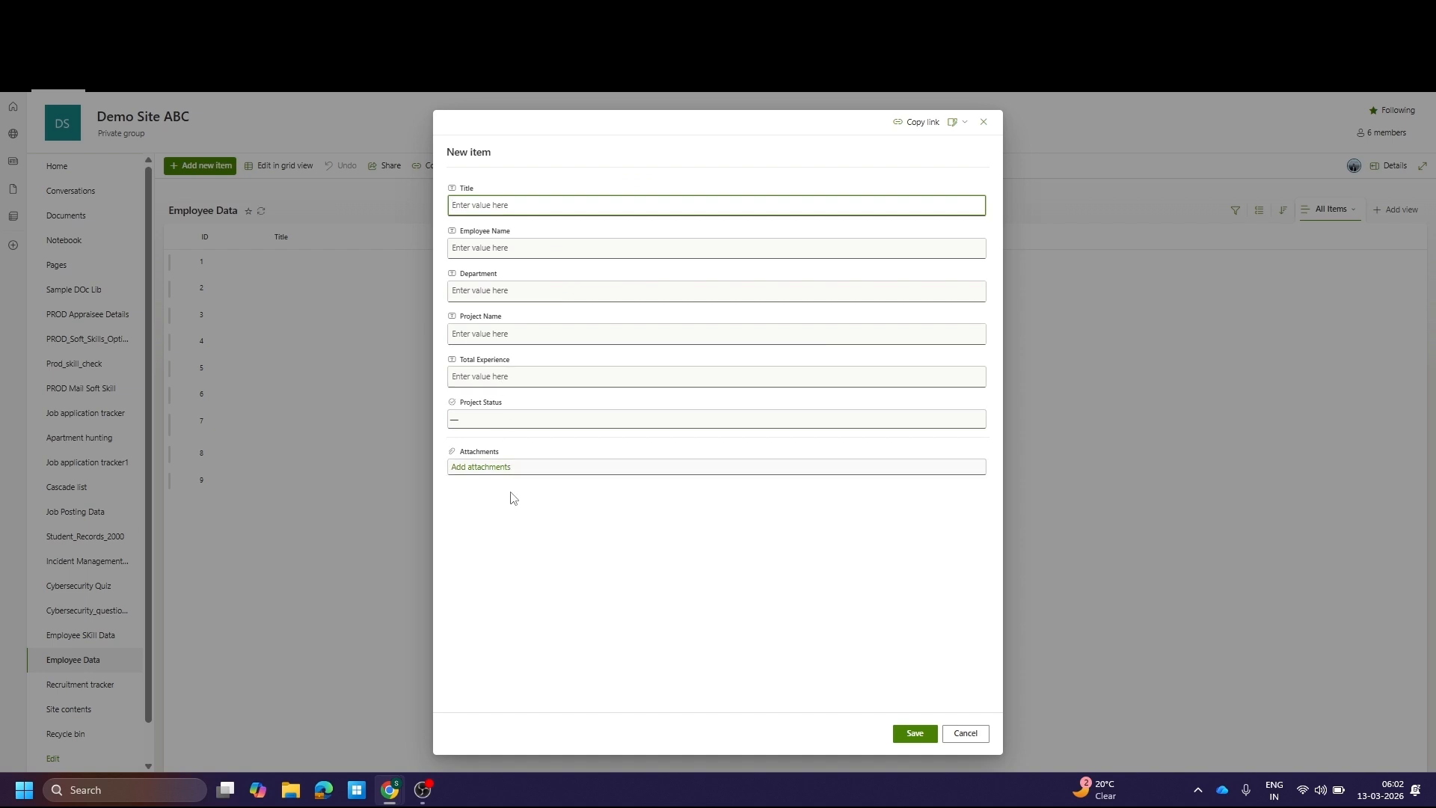
{"action": "left_click", "coordinate": [965, 734]}
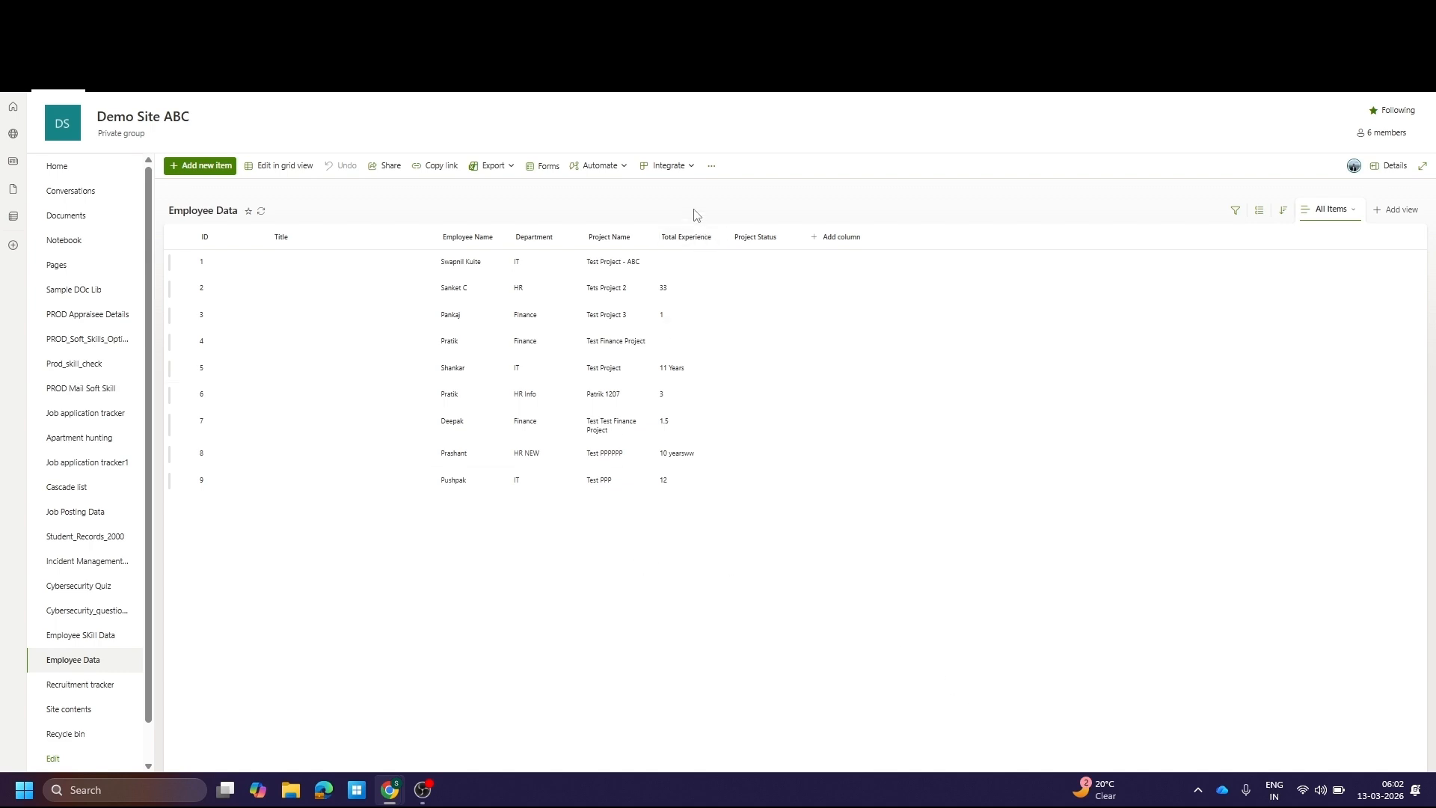
Start customizing the Employee Data list form in Power Apps and skip the welcome dialog
{"action": "left_click", "coordinate": [675, 164]}
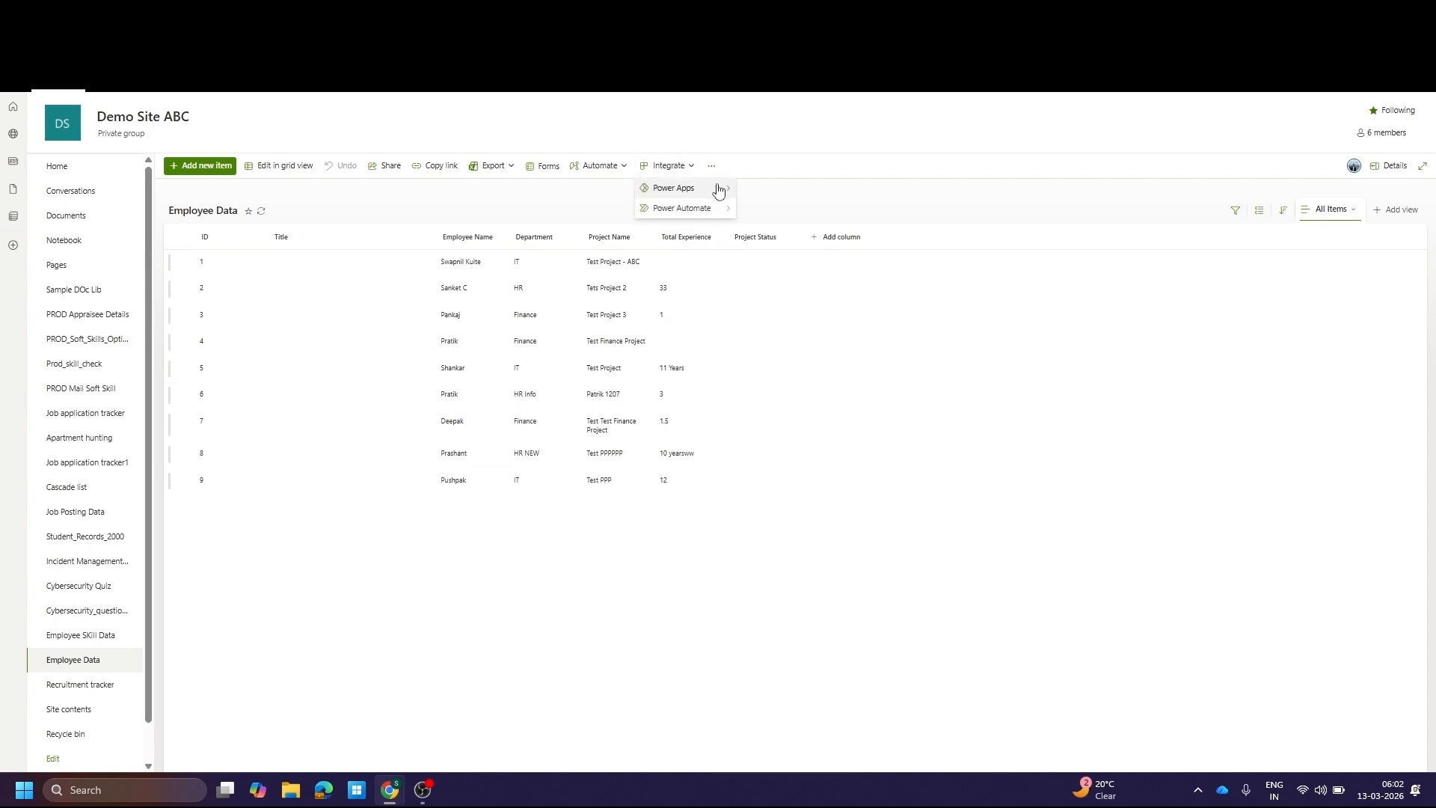
{"action": "mouse_move", "coordinate": [722, 192]}
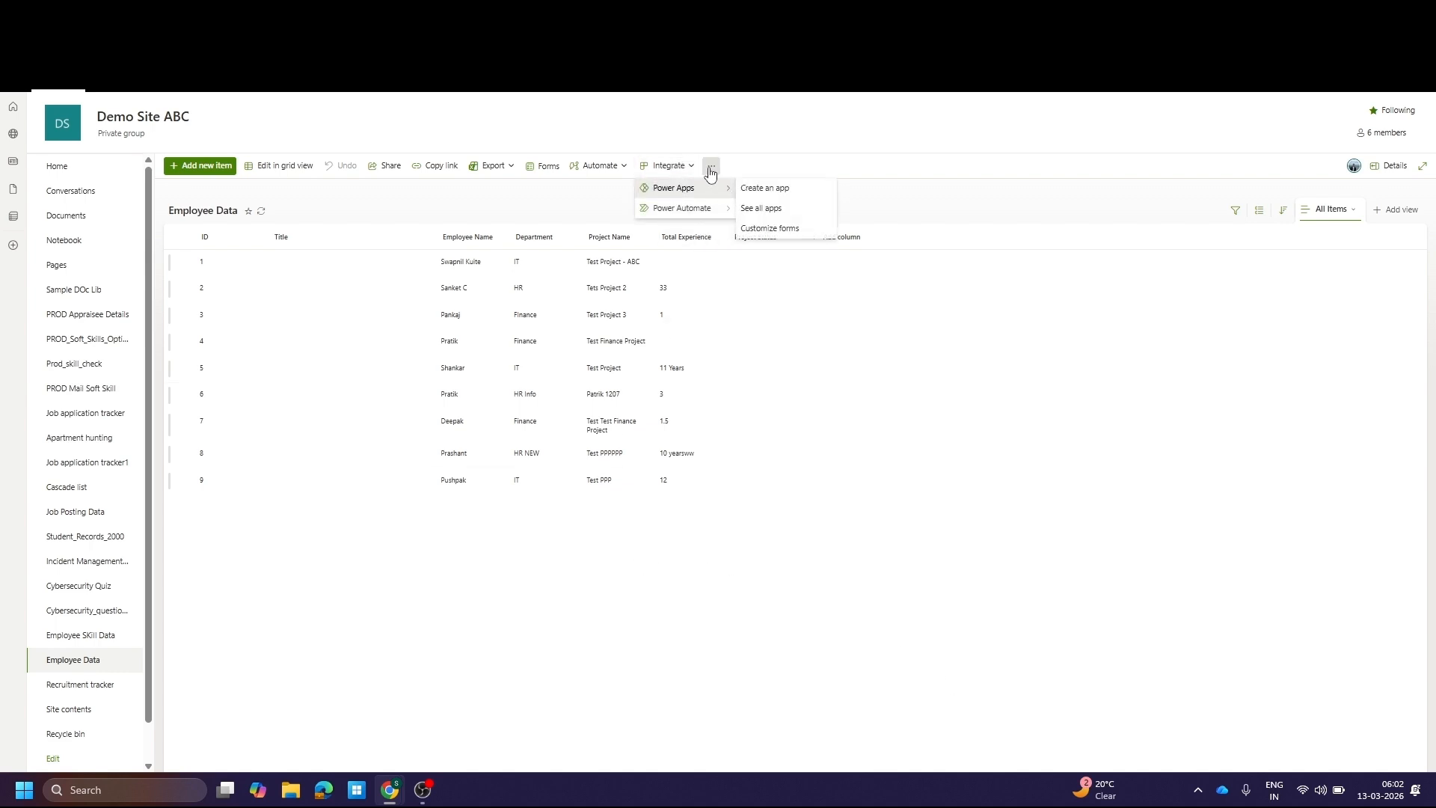
{"action": "left_click", "coordinate": [770, 228]}
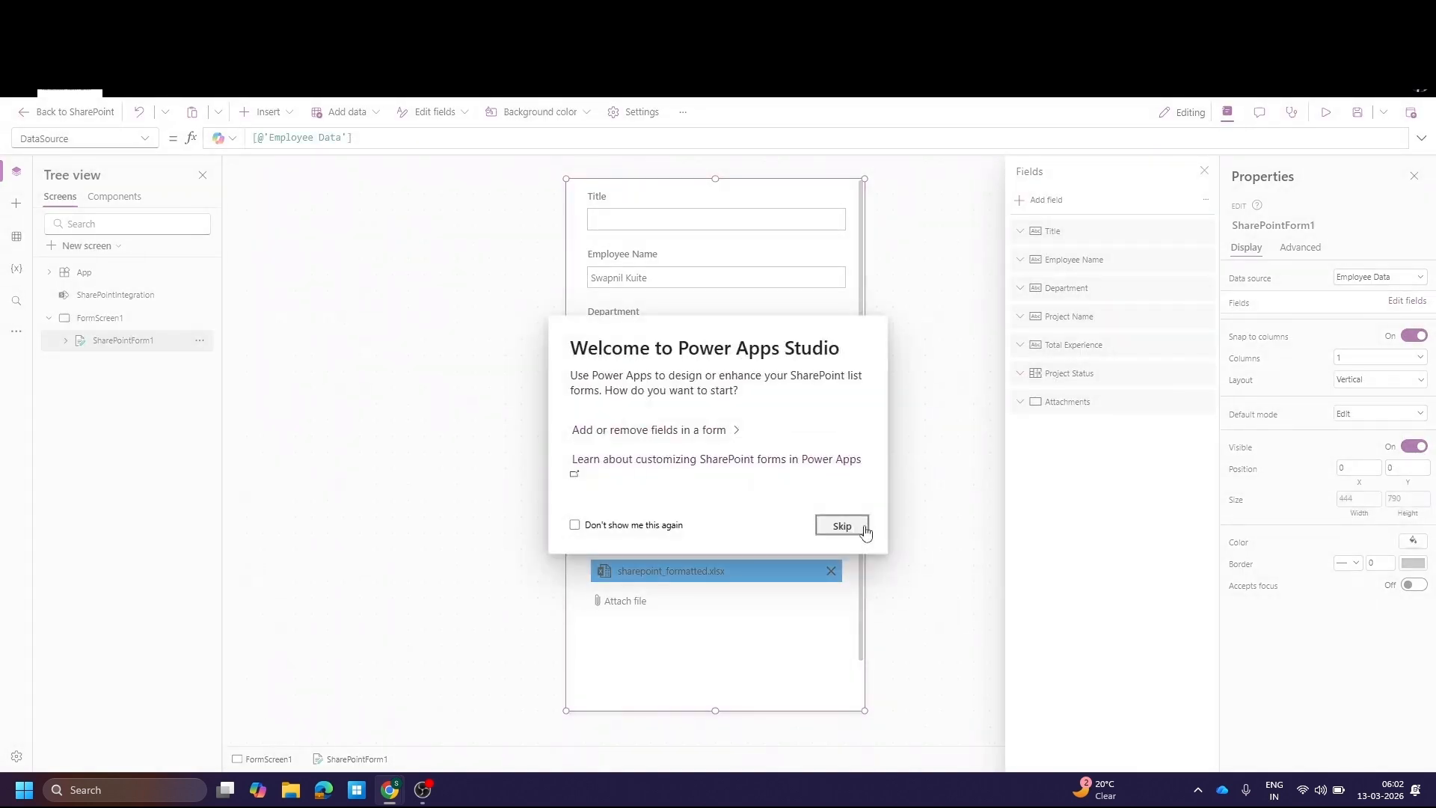
{"action": "left_click", "coordinate": [866, 532]}
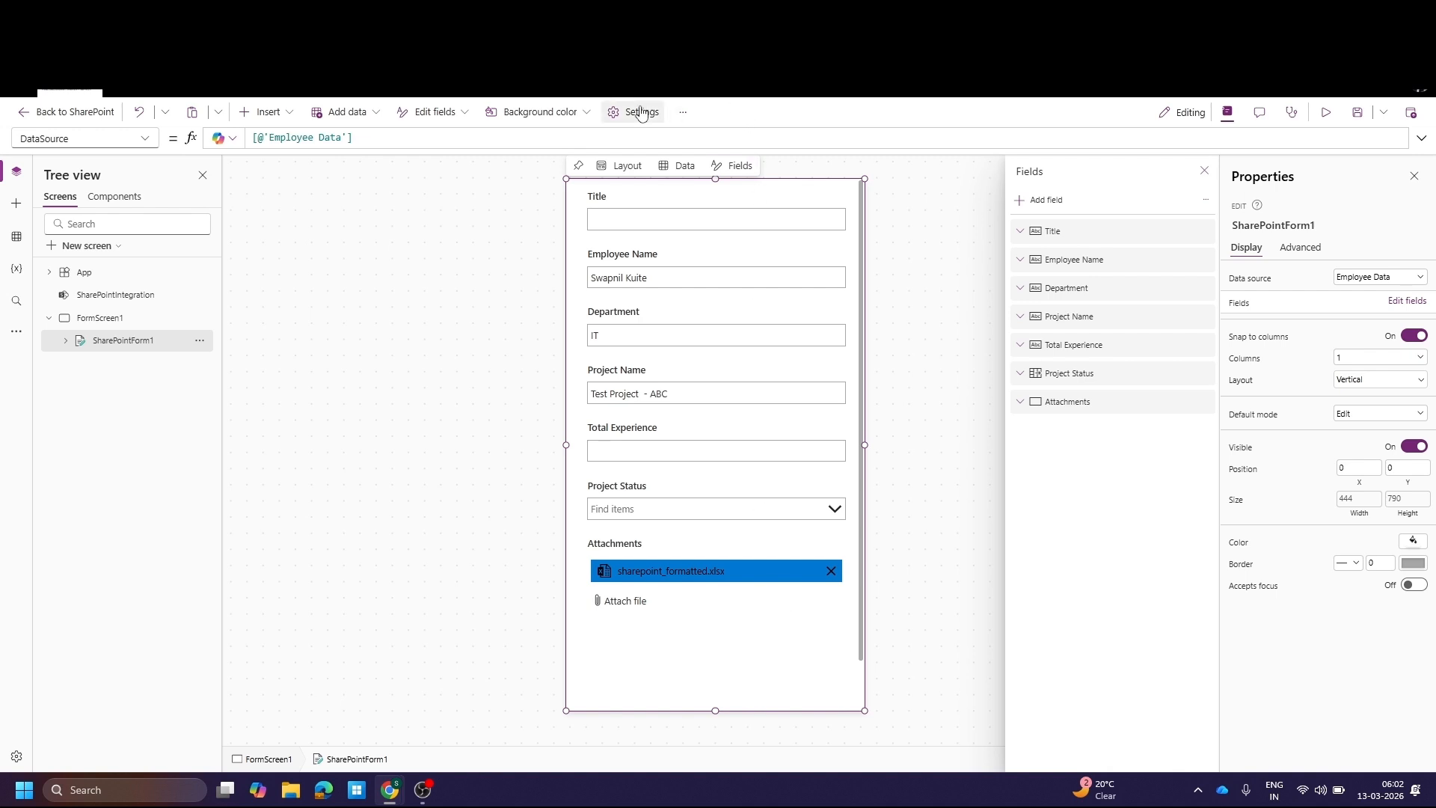
Set the form's display orientation to Landscape and size to Small (720 x 480), and expand SharePointForm1 to list its data cards
{"action": "left_click", "coordinate": [639, 112]}
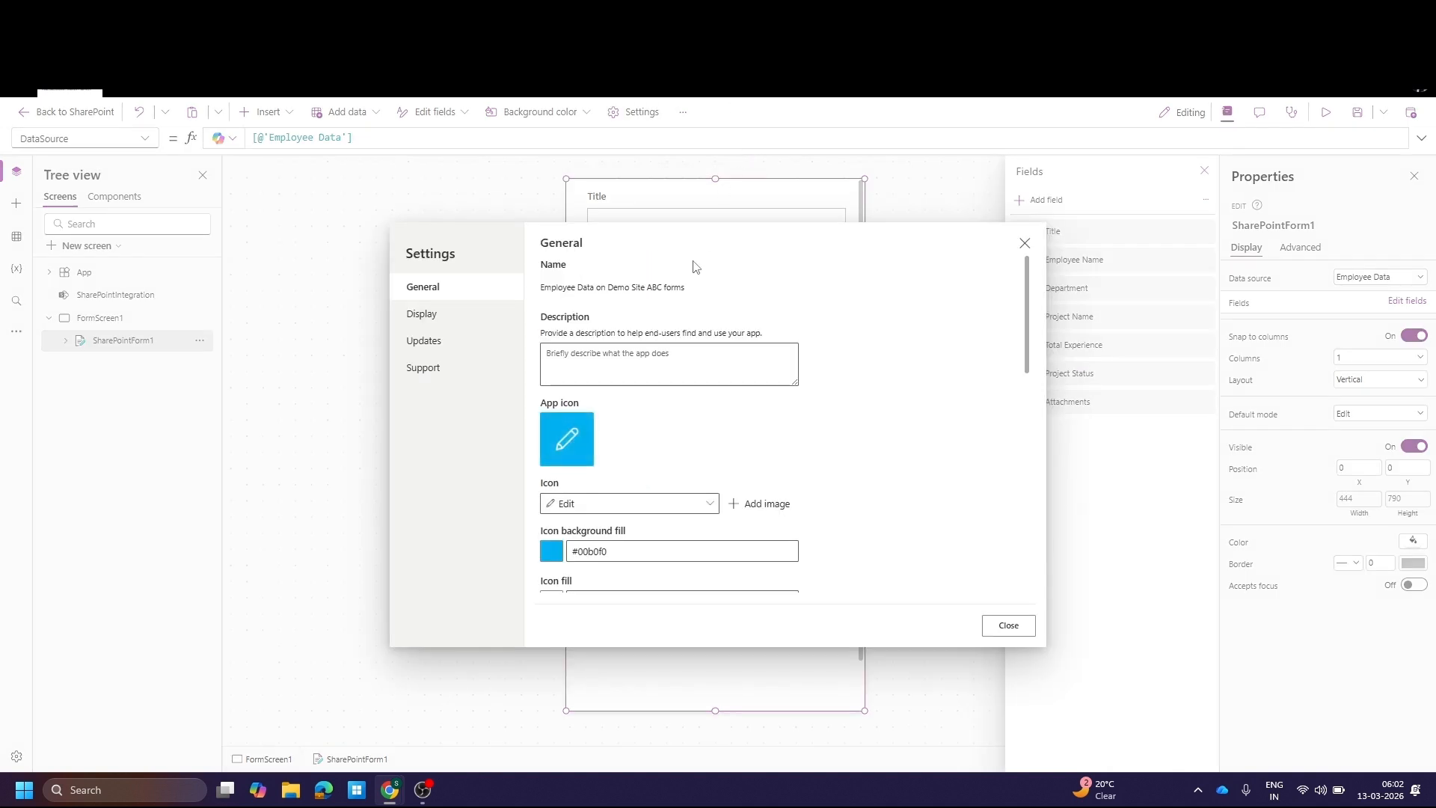
{"action": "left_click", "coordinate": [421, 314]}
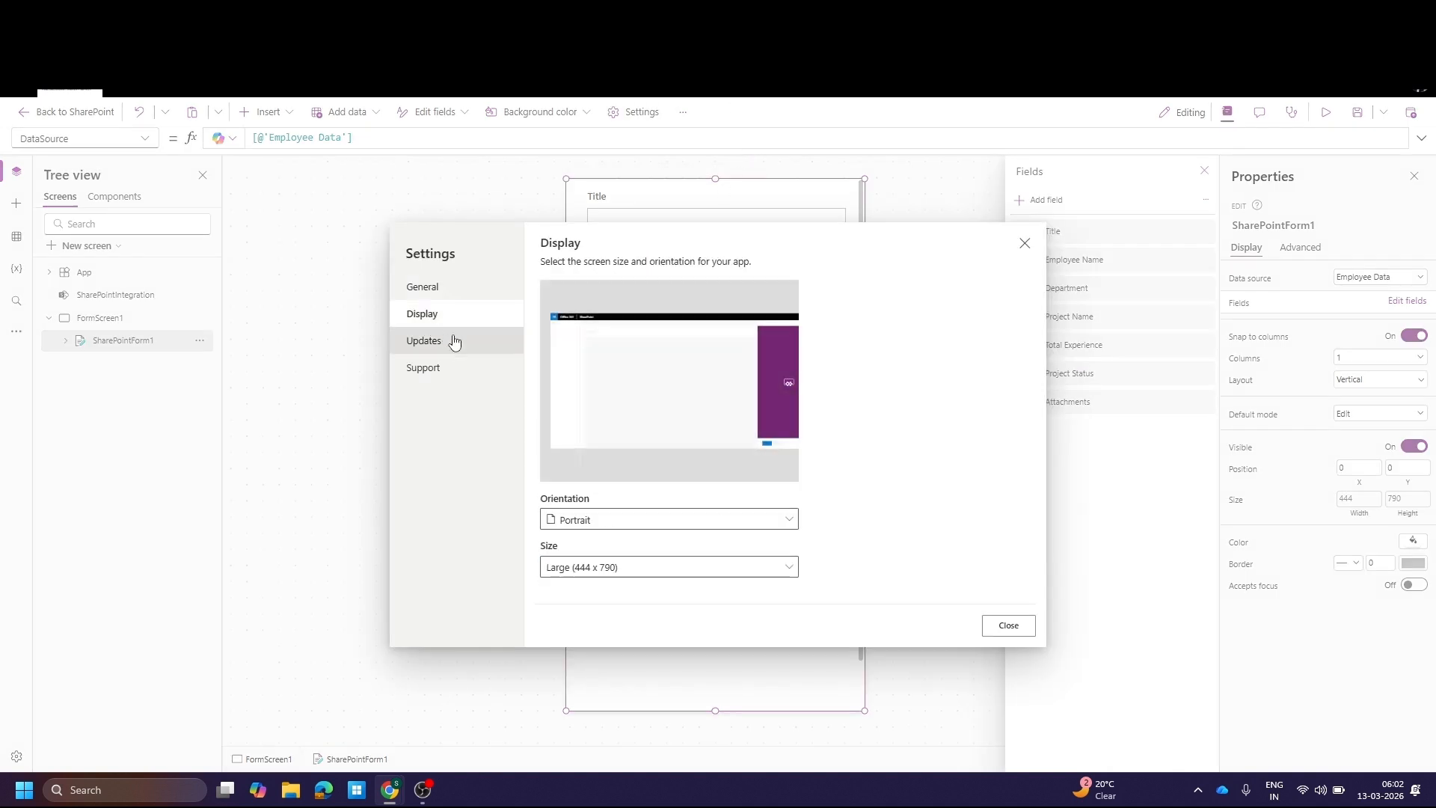
{"action": "left_click", "coordinate": [620, 534]}
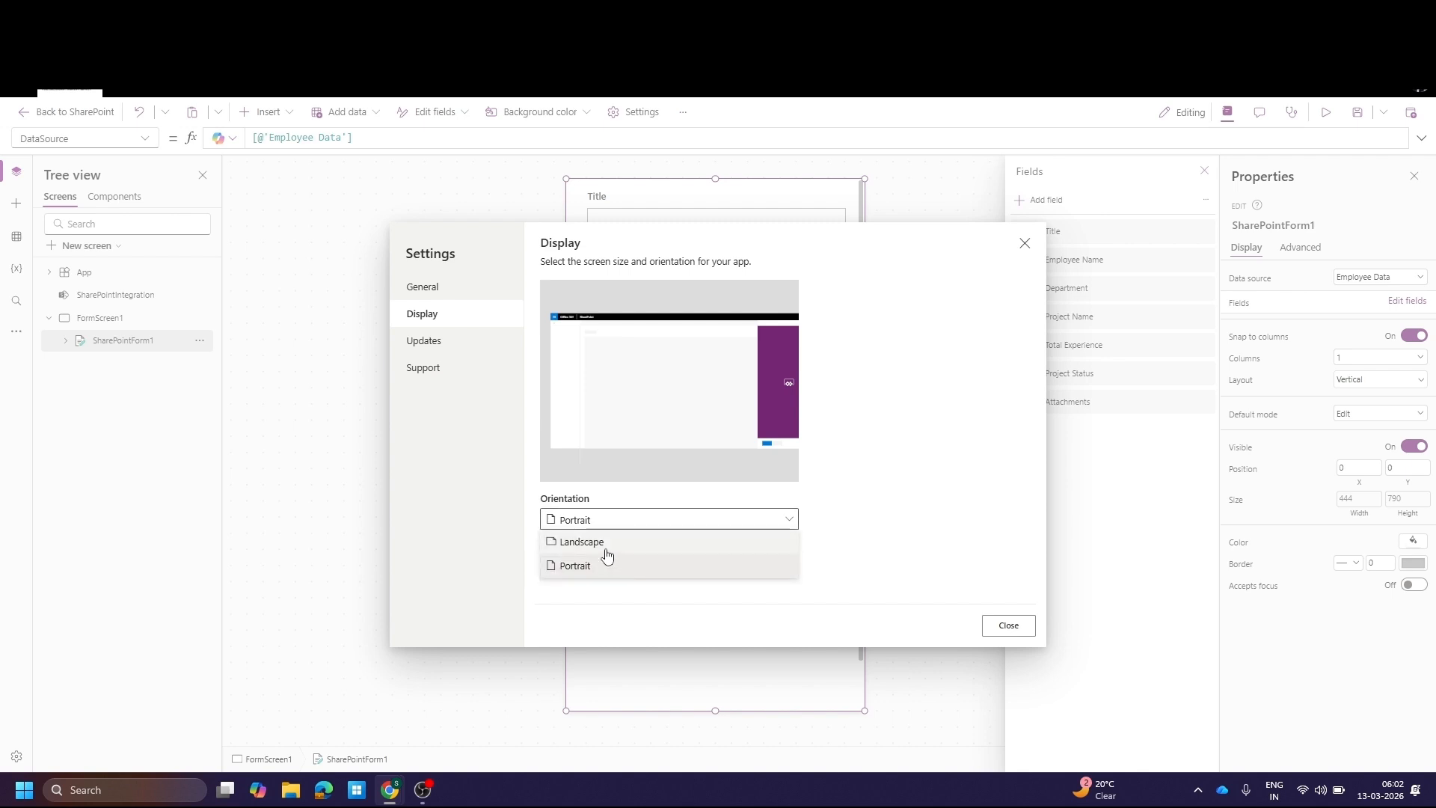
{"action": "left_click", "coordinate": [606, 545]}
{"action": "left_click", "coordinate": [732, 471]}
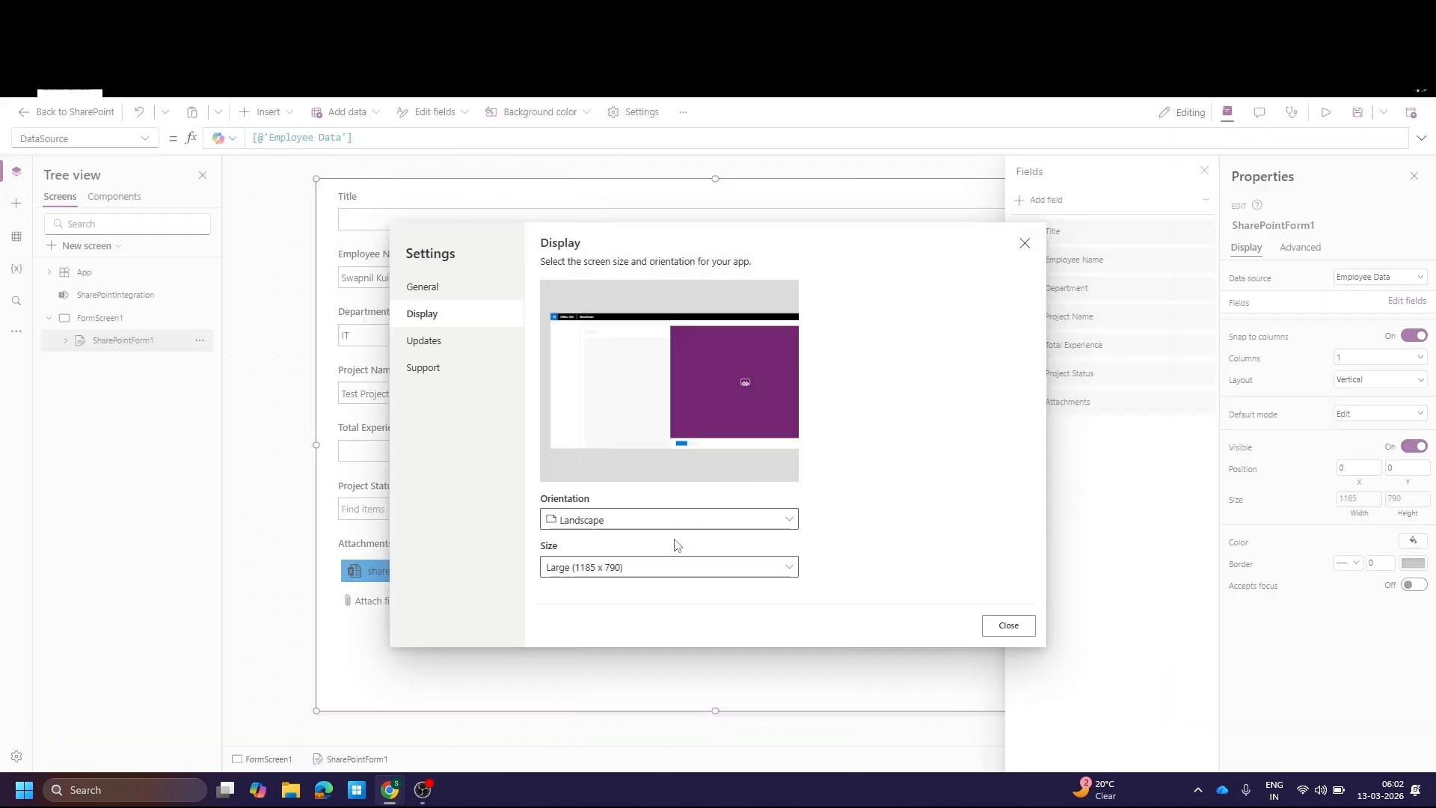
{"action": "left_click", "coordinate": [647, 567]}
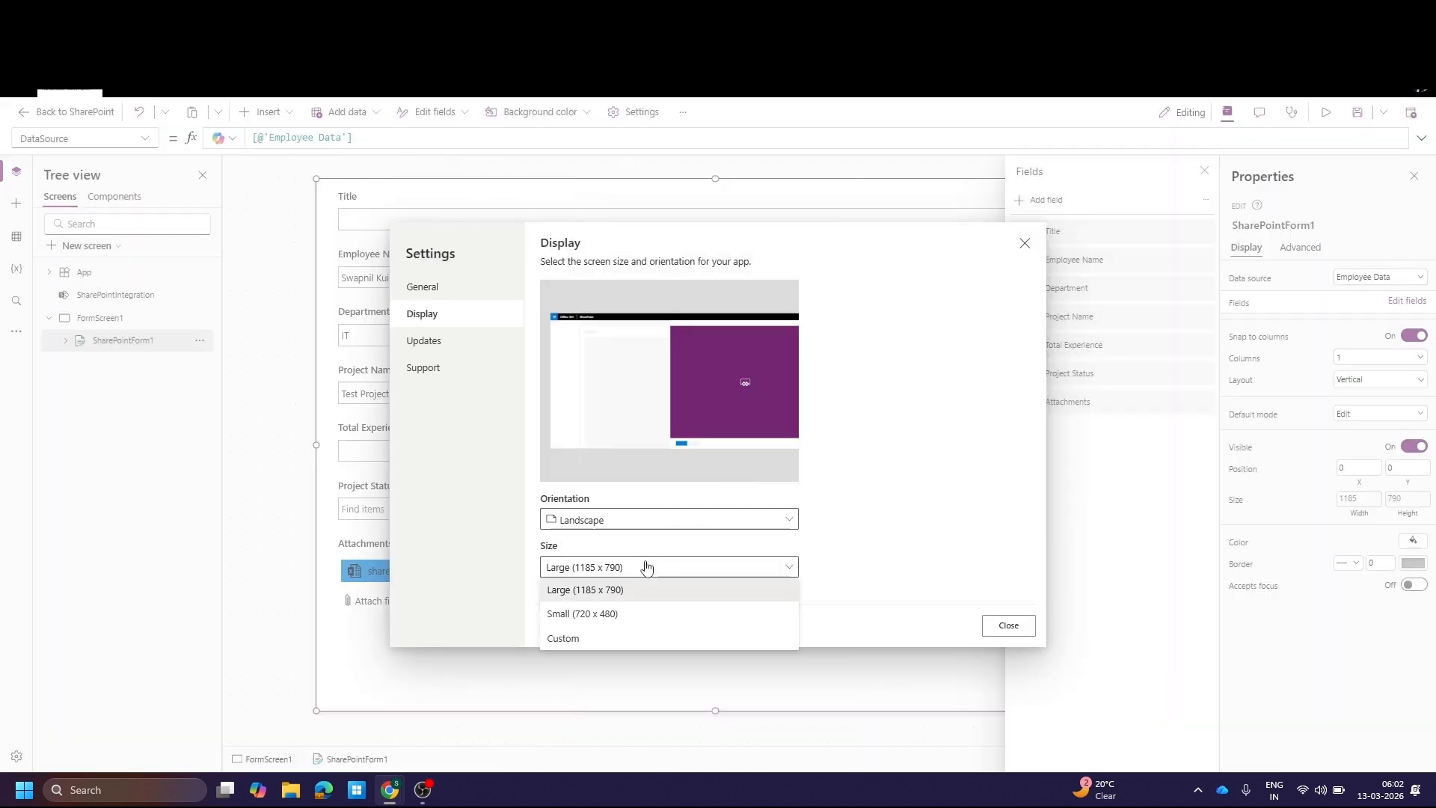
{"action": "left_click", "coordinate": [591, 613]}
{"action": "left_click", "coordinate": [731, 473]}
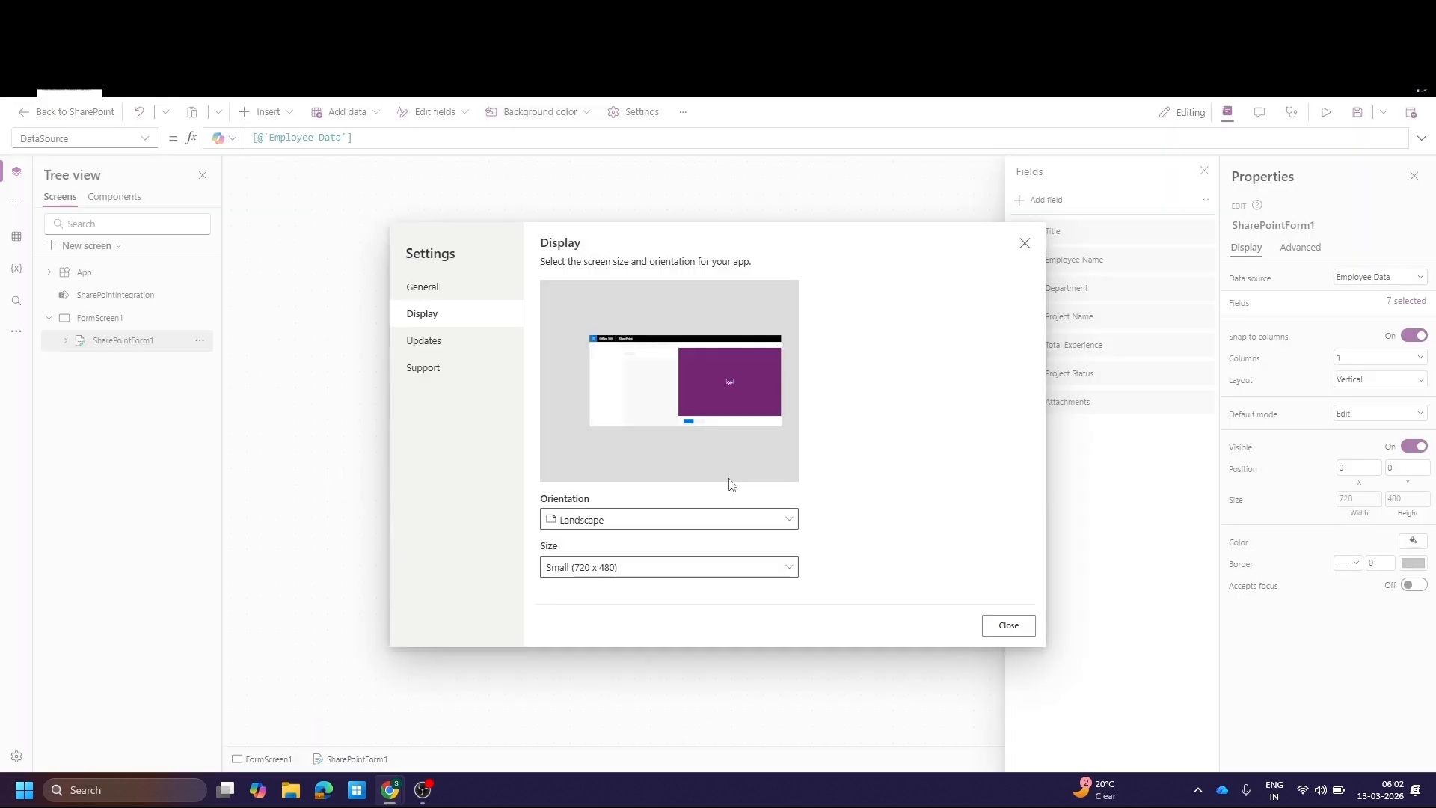
{"action": "left_click", "coordinate": [1004, 625]}
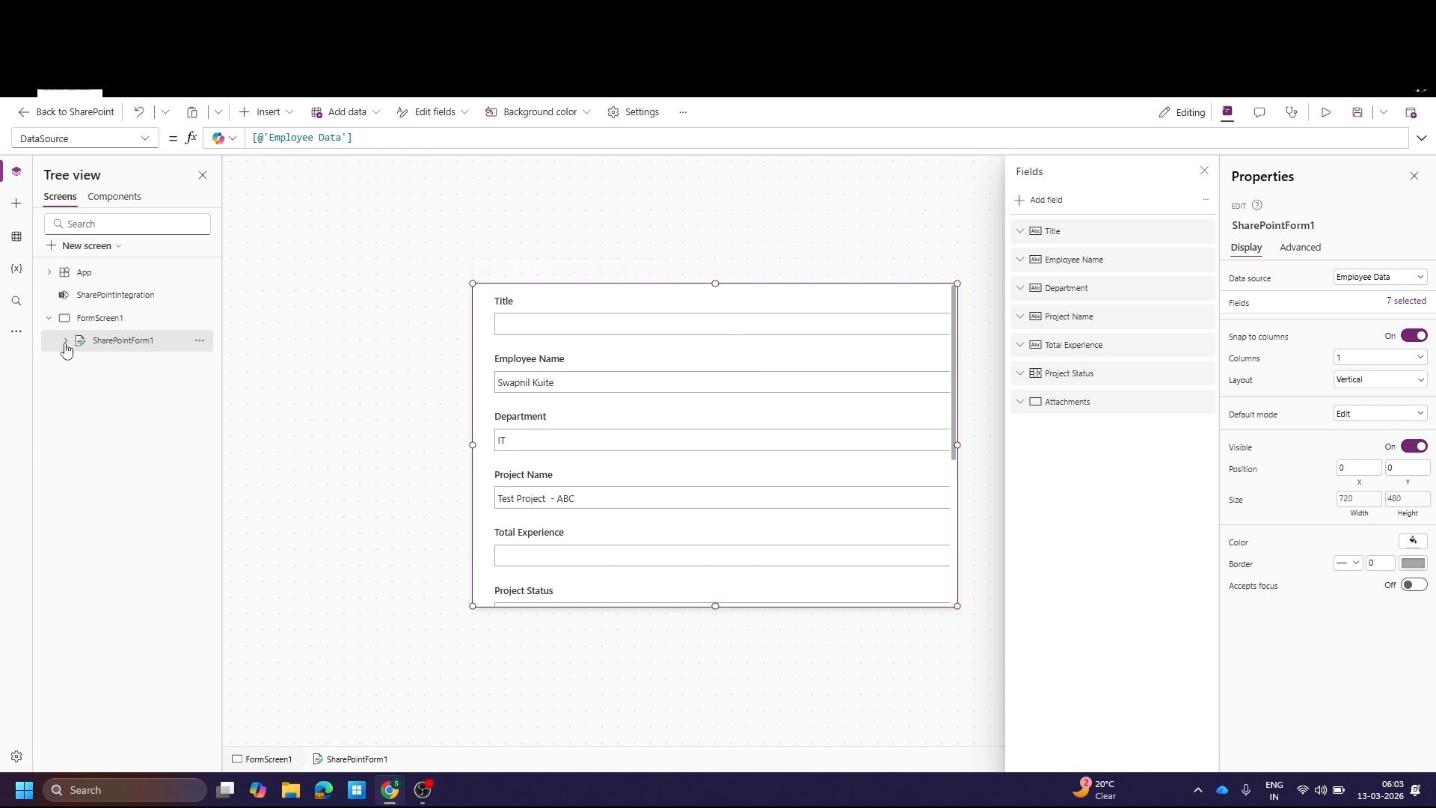
{"action": "left_click", "coordinate": [66, 342]}
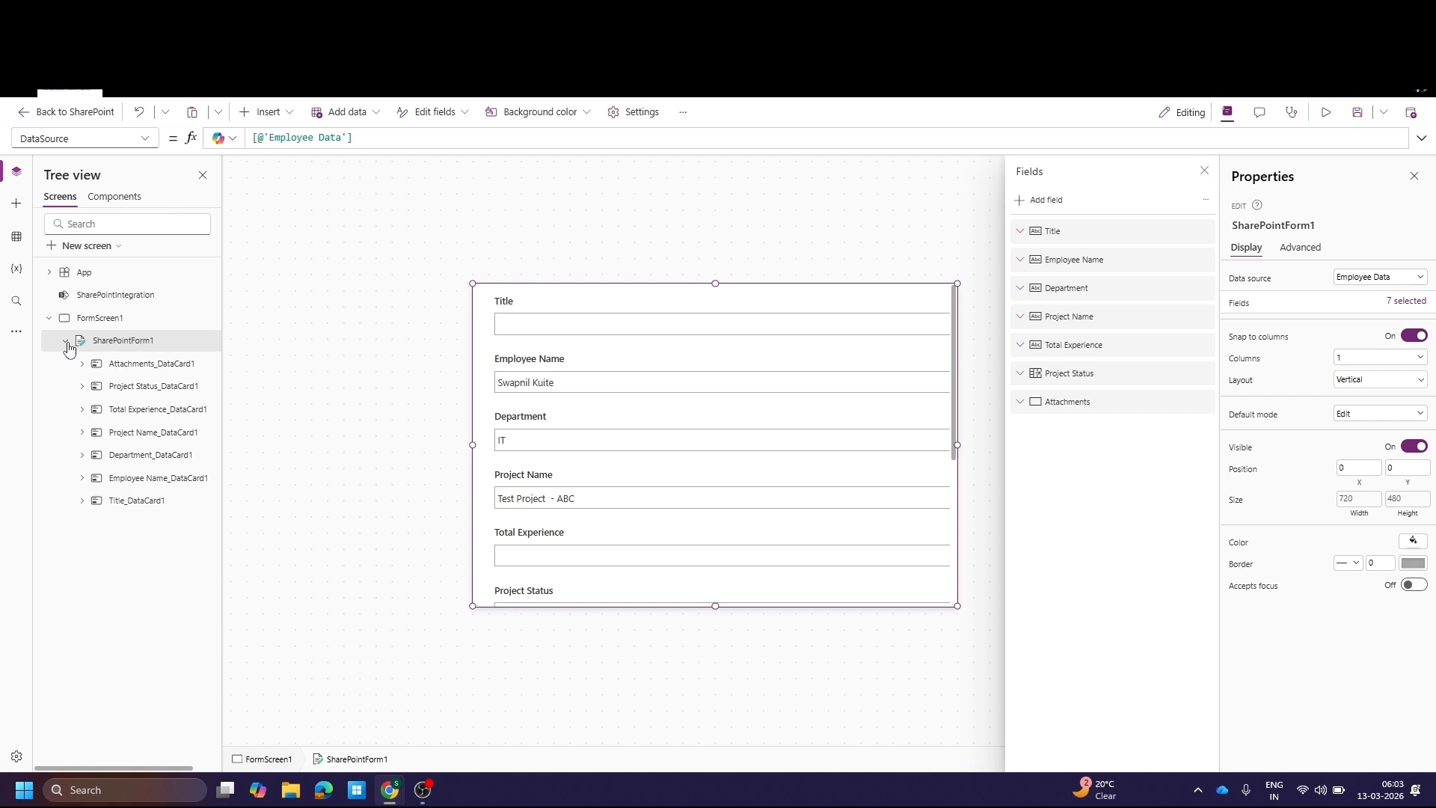
Switch to Notepad, clear all text from the current note, and move its window so the form is uncovered
{"action": "key", "text": "super"}
{"action": "type", "text": "notepad"}
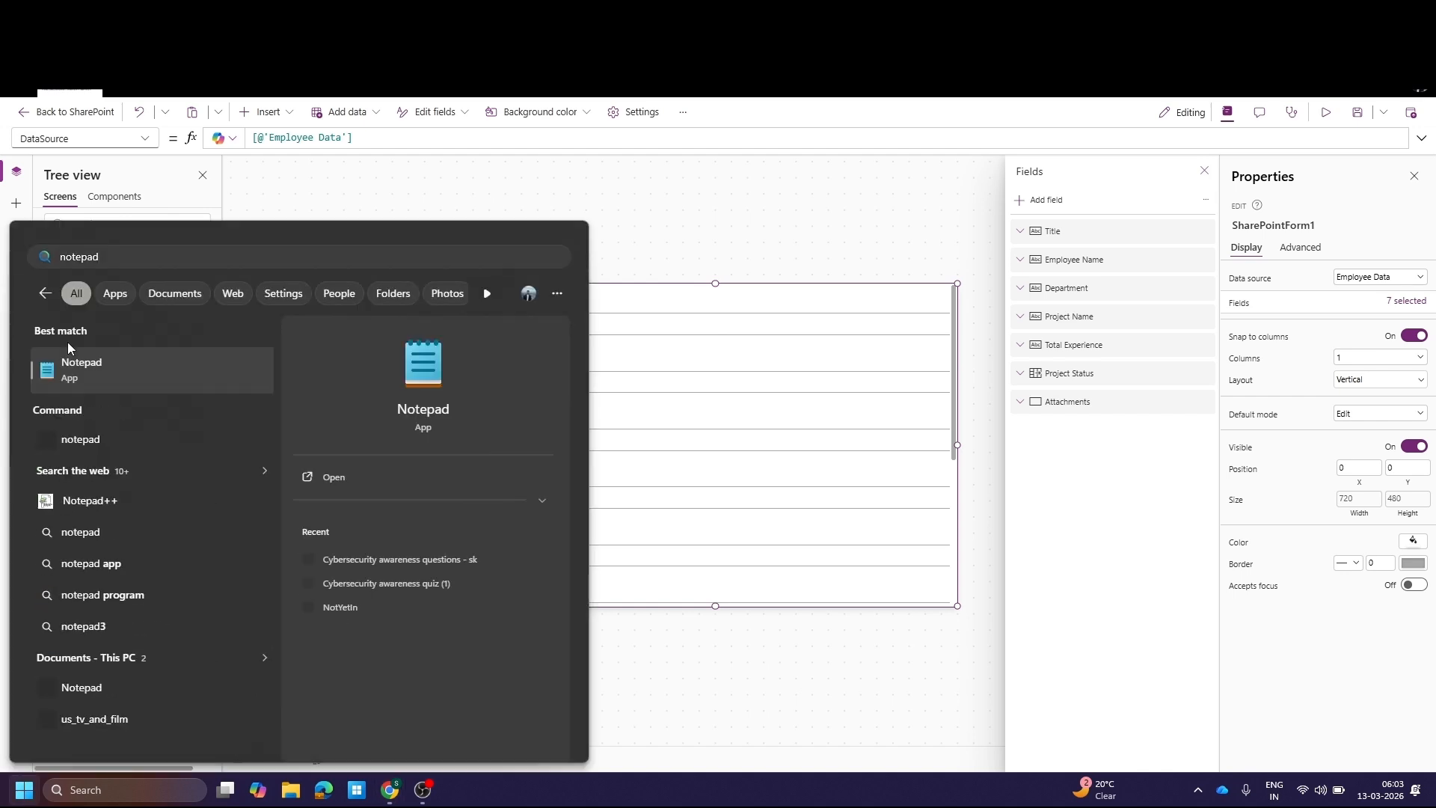
{"action": "key", "text": "Escape"}
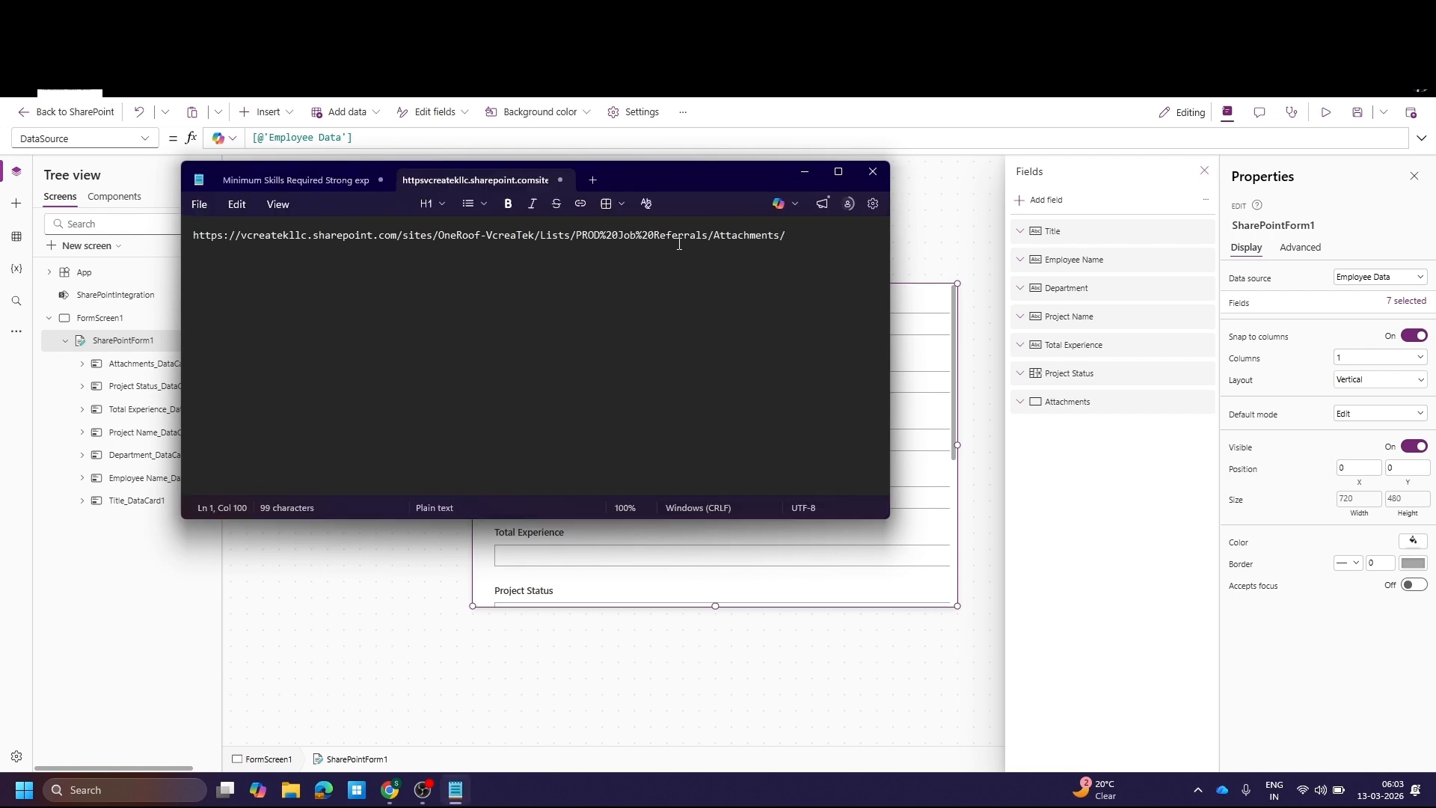
{"action": "key", "text": "ctrl+a"}
{"action": "key", "text": "Delete"}
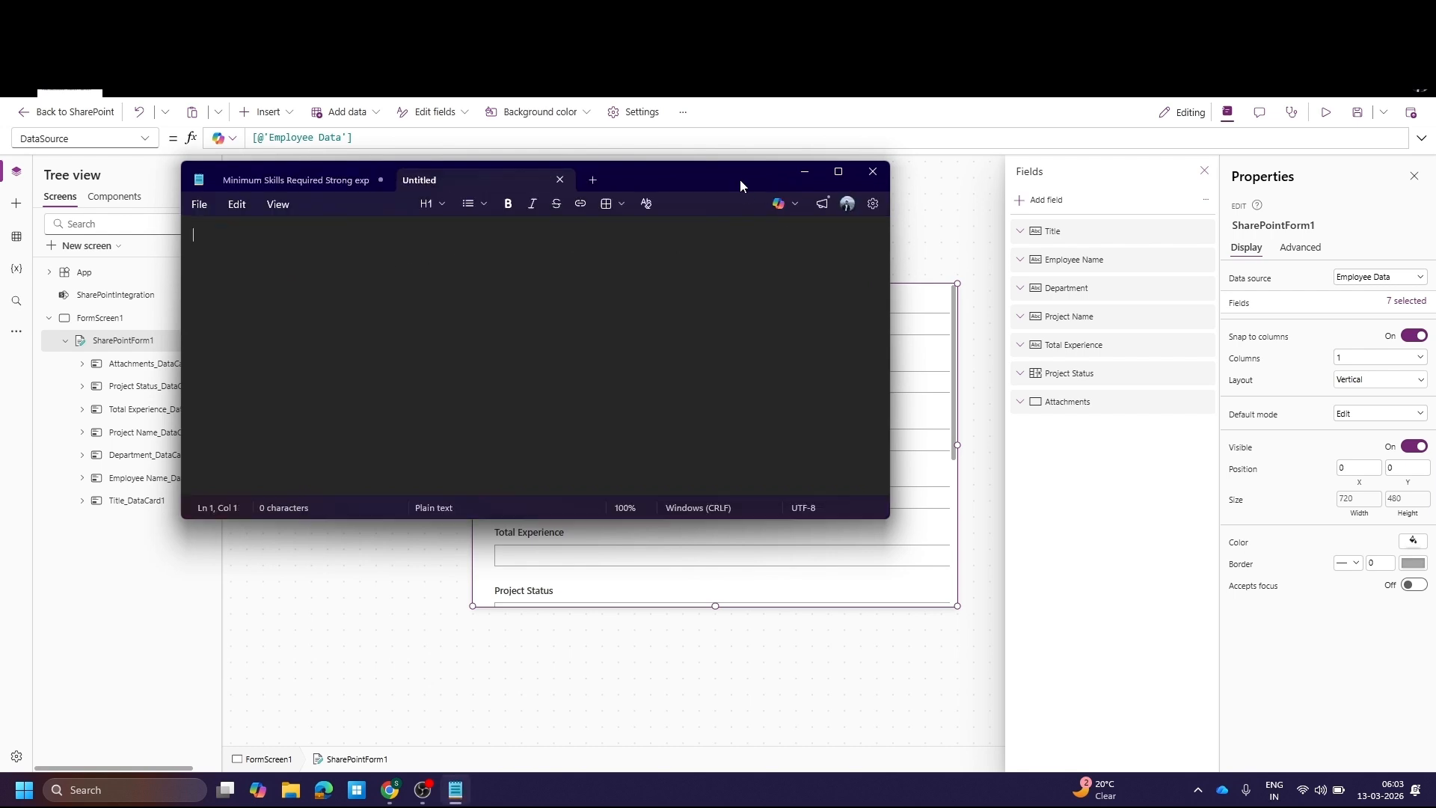
{"action": "left_click_drag", "start_coordinate": [740, 179], "coordinate": [731, 652]}
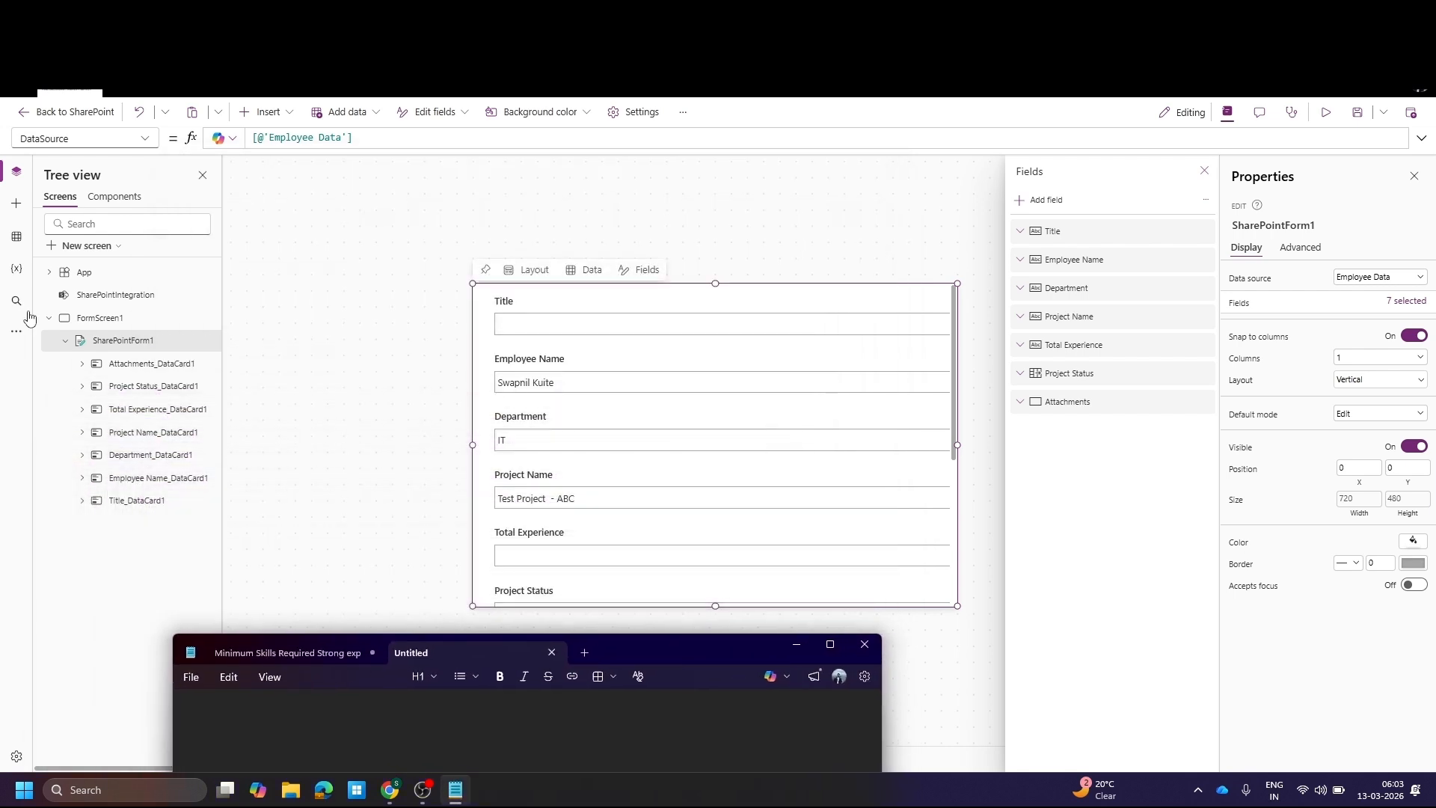
Examine the SharePointIntegration object's OnEdit, OnNew, OnSave and OnView formulas
{"action": "left_click", "coordinate": [63, 303]}
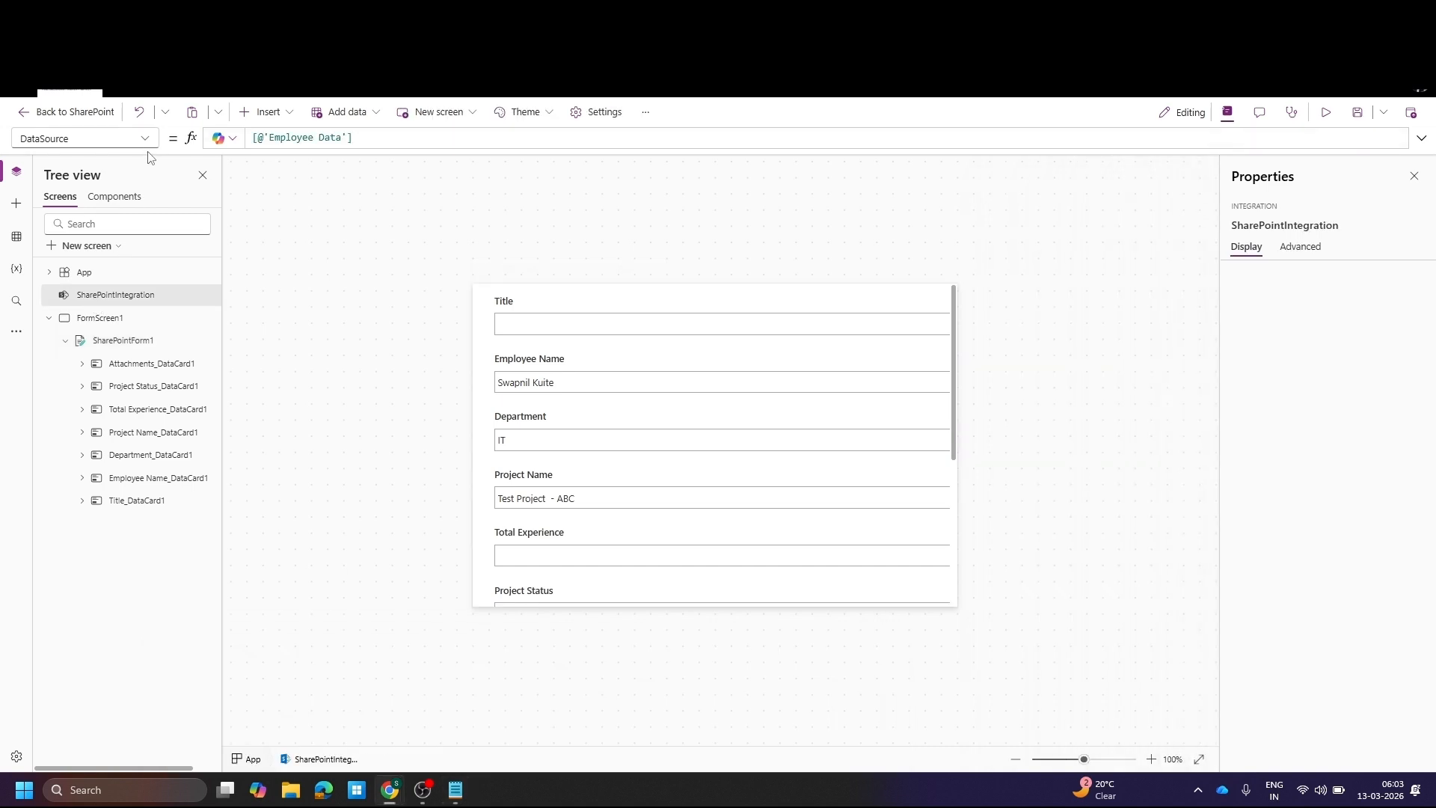
{"action": "left_click", "coordinate": [144, 138]}
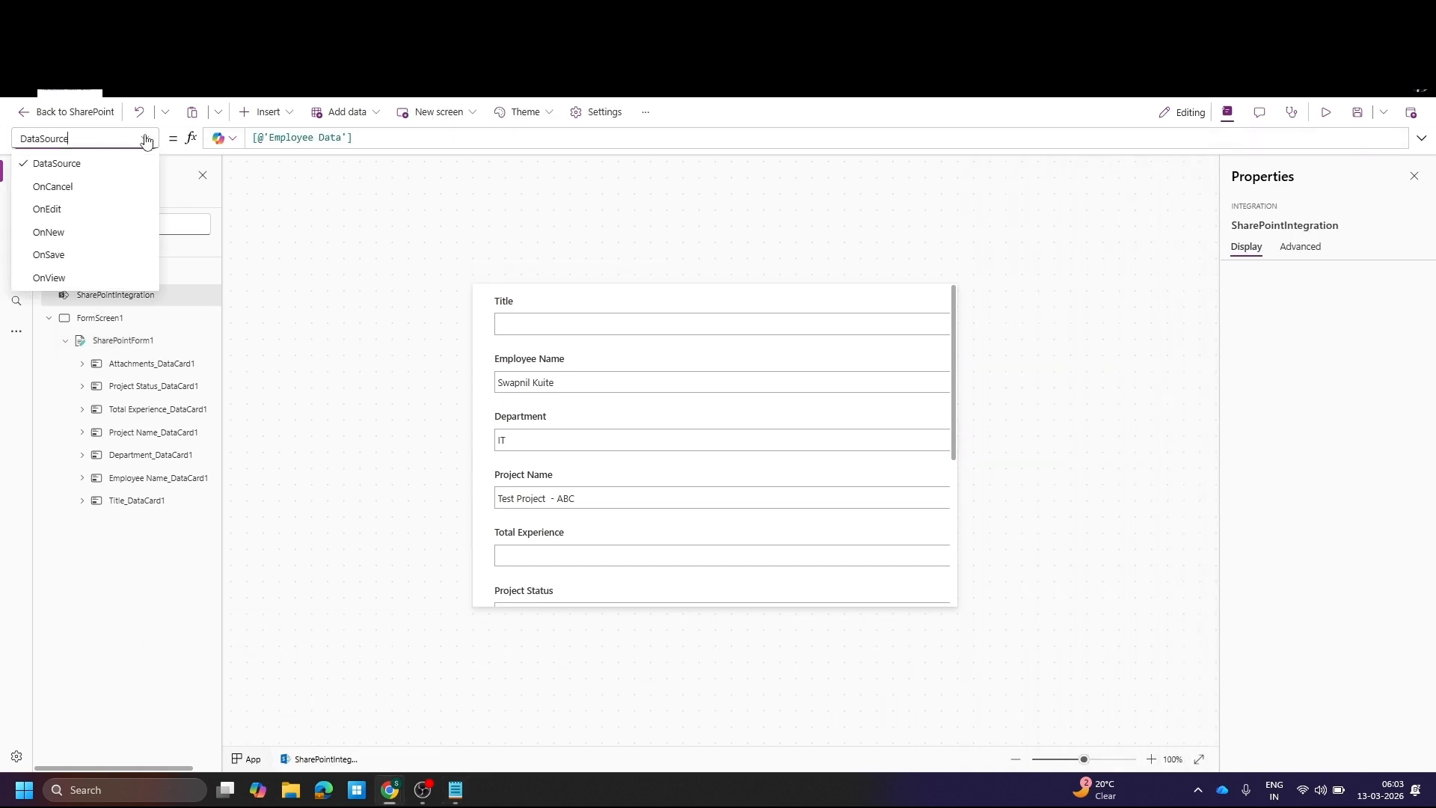
{"action": "left_click", "coordinate": [96, 210]}
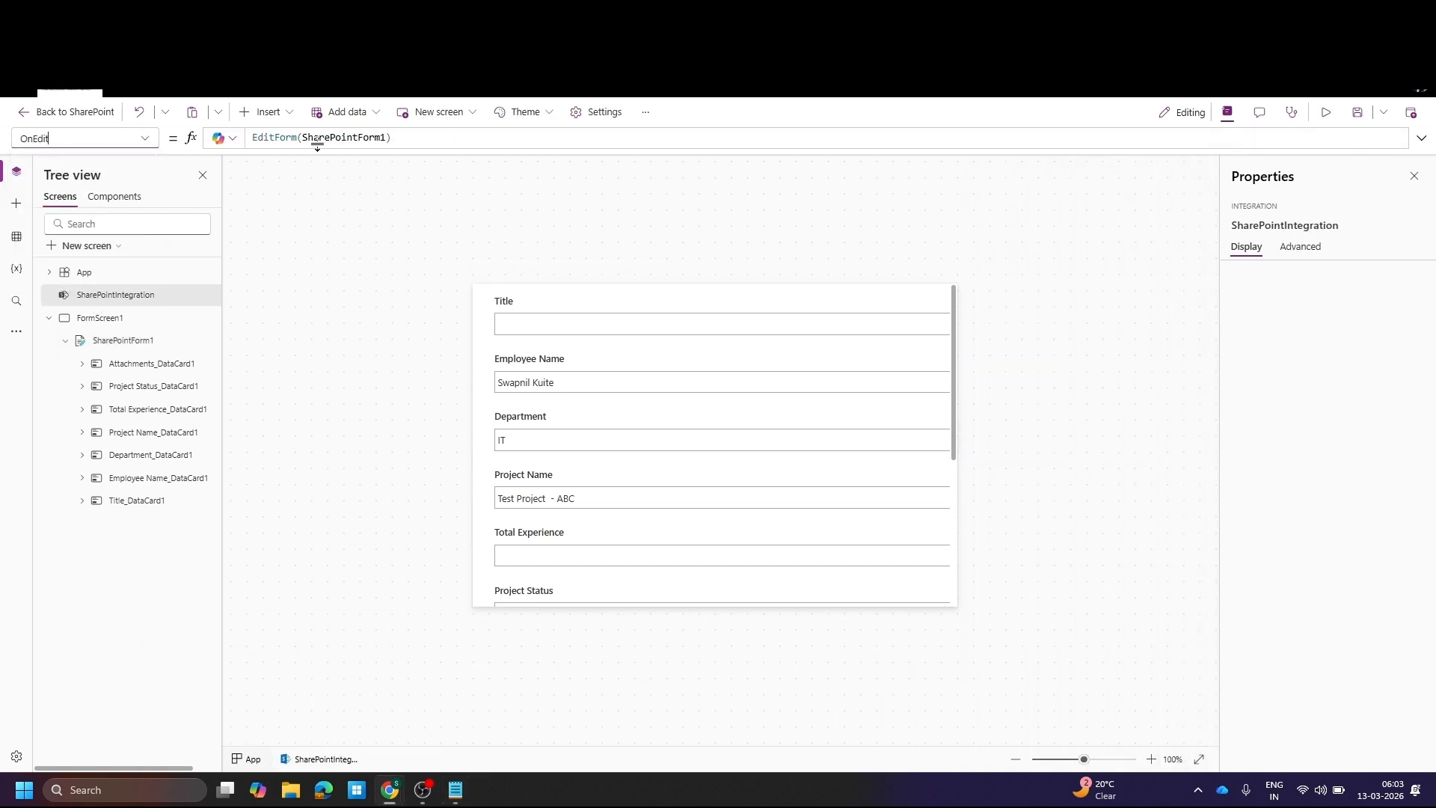
{"action": "left_click", "coordinate": [144, 138]}
{"action": "left_click", "coordinate": [96, 230]}
{"action": "left_click", "coordinate": [144, 138]}
{"action": "left_click", "coordinate": [70, 254]}
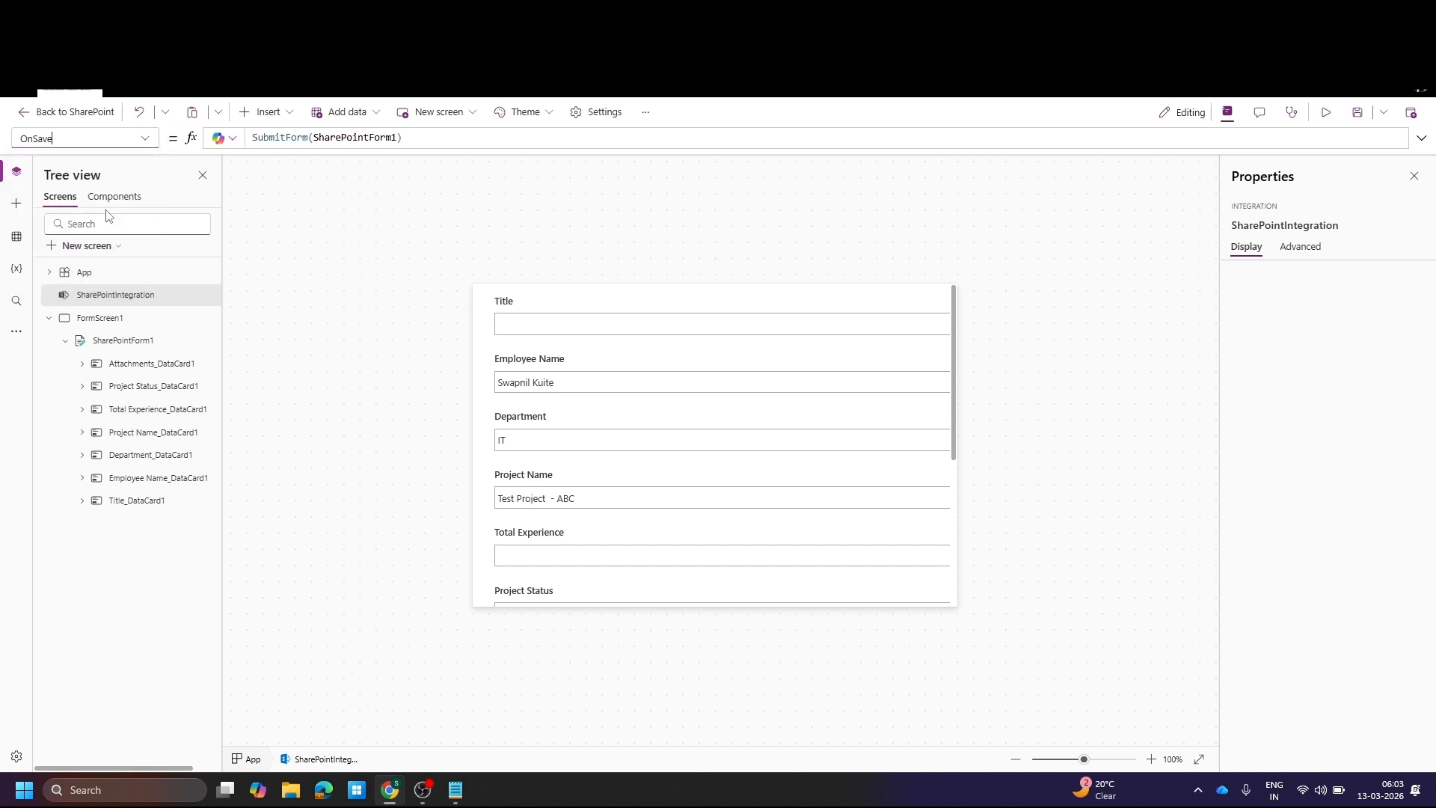
{"action": "left_click", "coordinate": [144, 138]}
{"action": "left_click", "coordinate": [104, 276]}
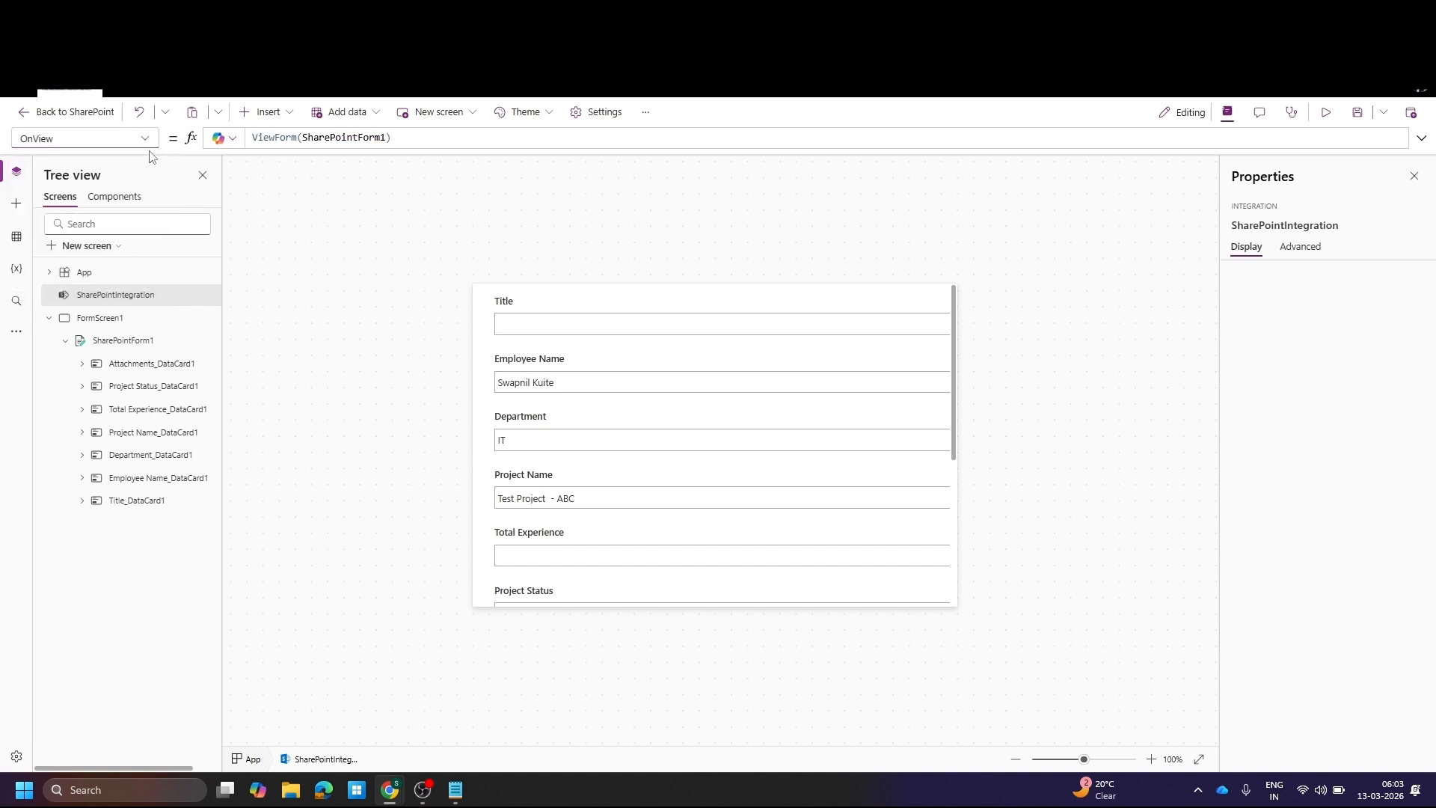
Copy SharePointForm1's Item formula and paste it into the empty Notepad note as a backup
{"action": "left_click", "coordinate": [102, 320]}
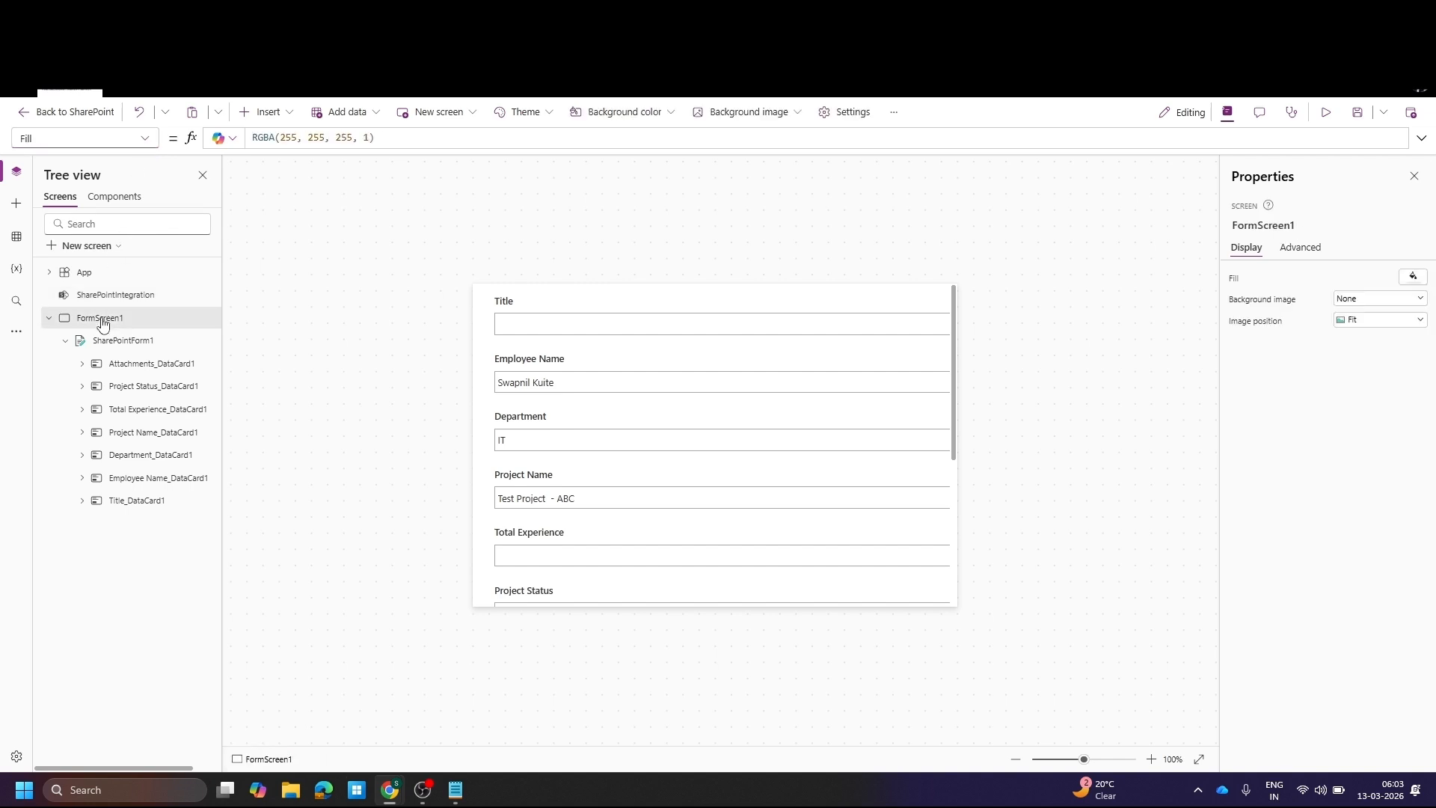
{"action": "left_click", "coordinate": [107, 338]}
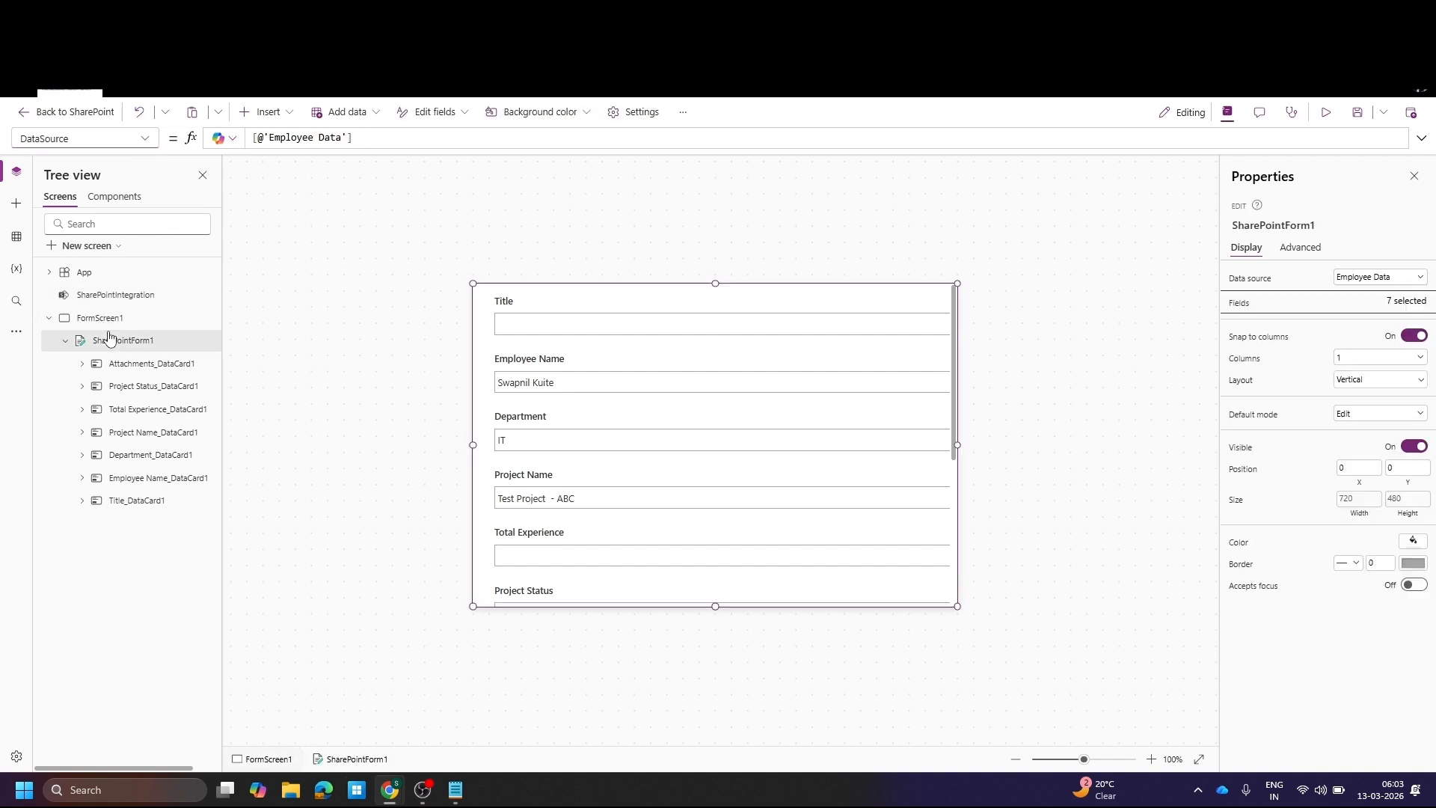
{"action": "left_click", "coordinate": [147, 138]}
{"action": "left_click", "coordinate": [66, 417]}
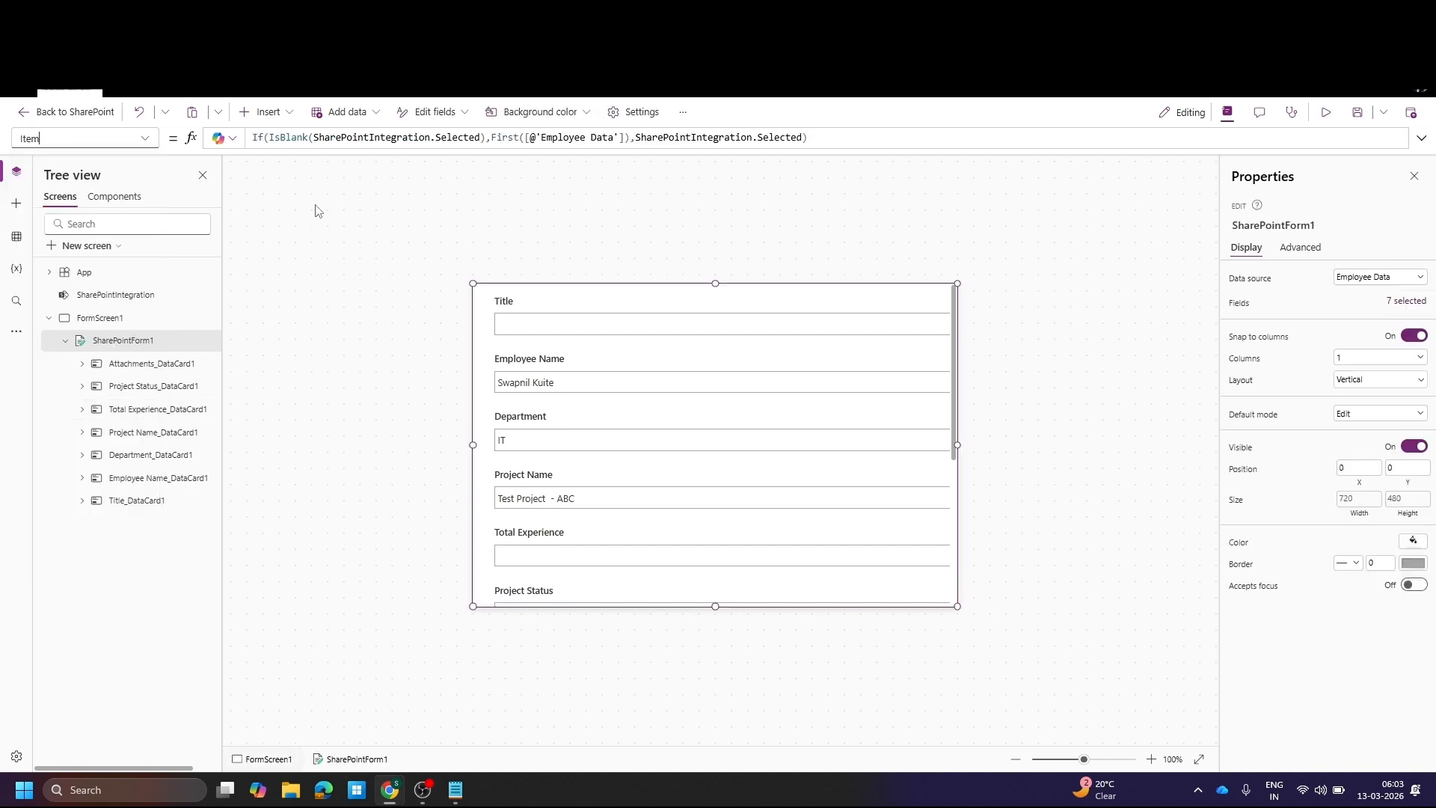
{"action": "left_click", "coordinate": [326, 139]}
{"action": "key", "text": "ctrl+a"}
{"action": "key", "text": "ctrl+c"}
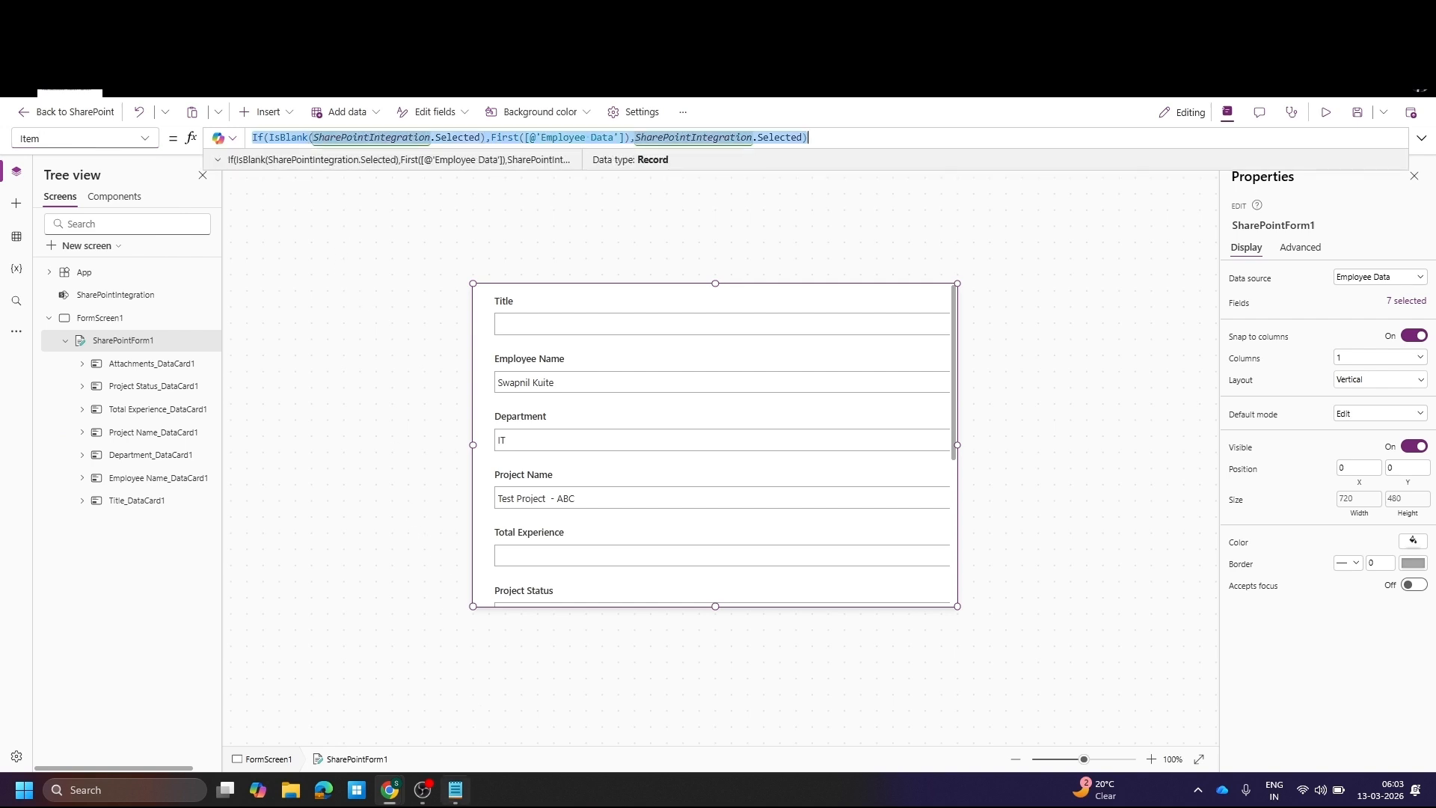
{"action": "left_click", "coordinate": [455, 792]}
{"action": "key", "text": "ctrl+v"}
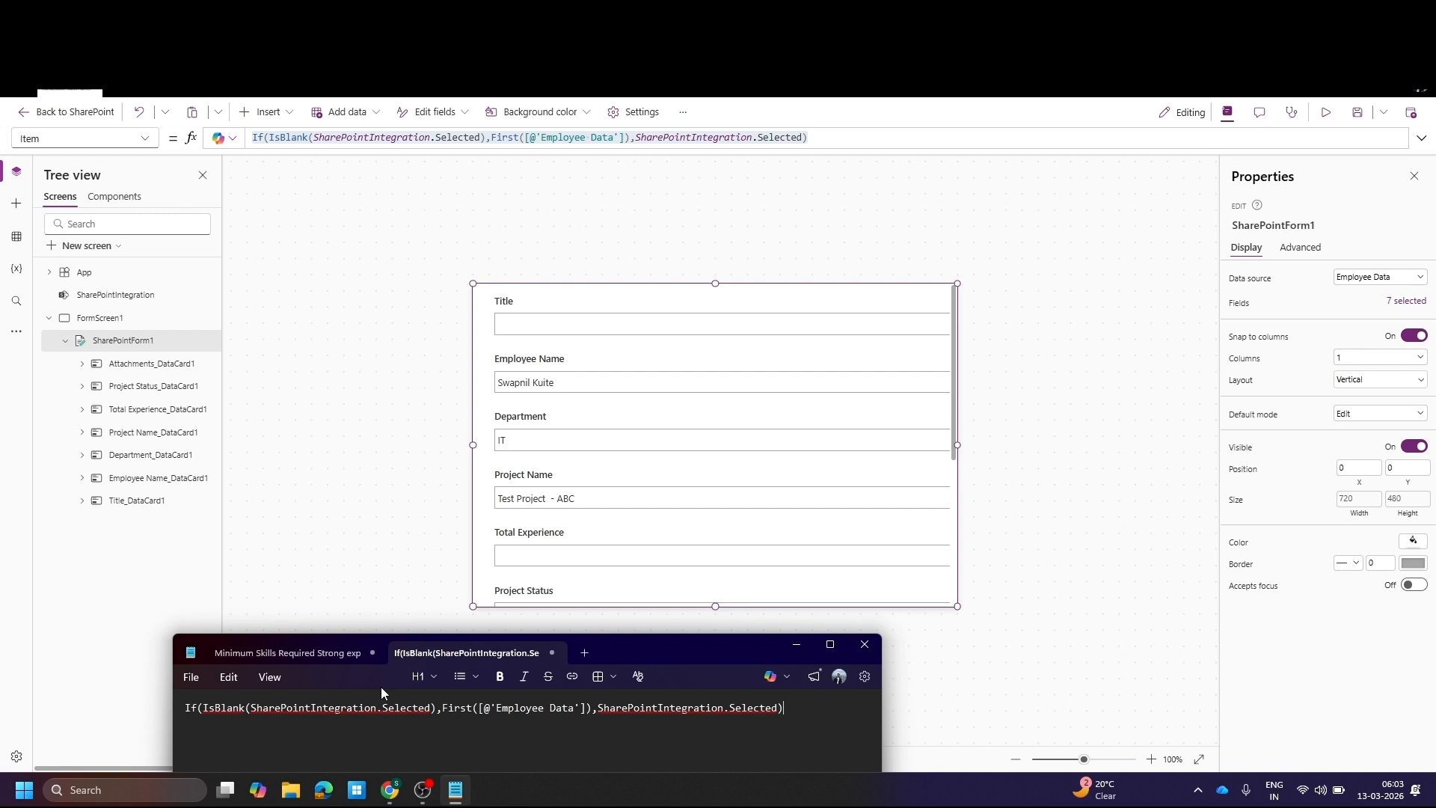
Copy SharePointForm1's OnSuccess formula into the Notepad note on a new line labelled "on Success -"
{"action": "left_click", "coordinate": [397, 526]}
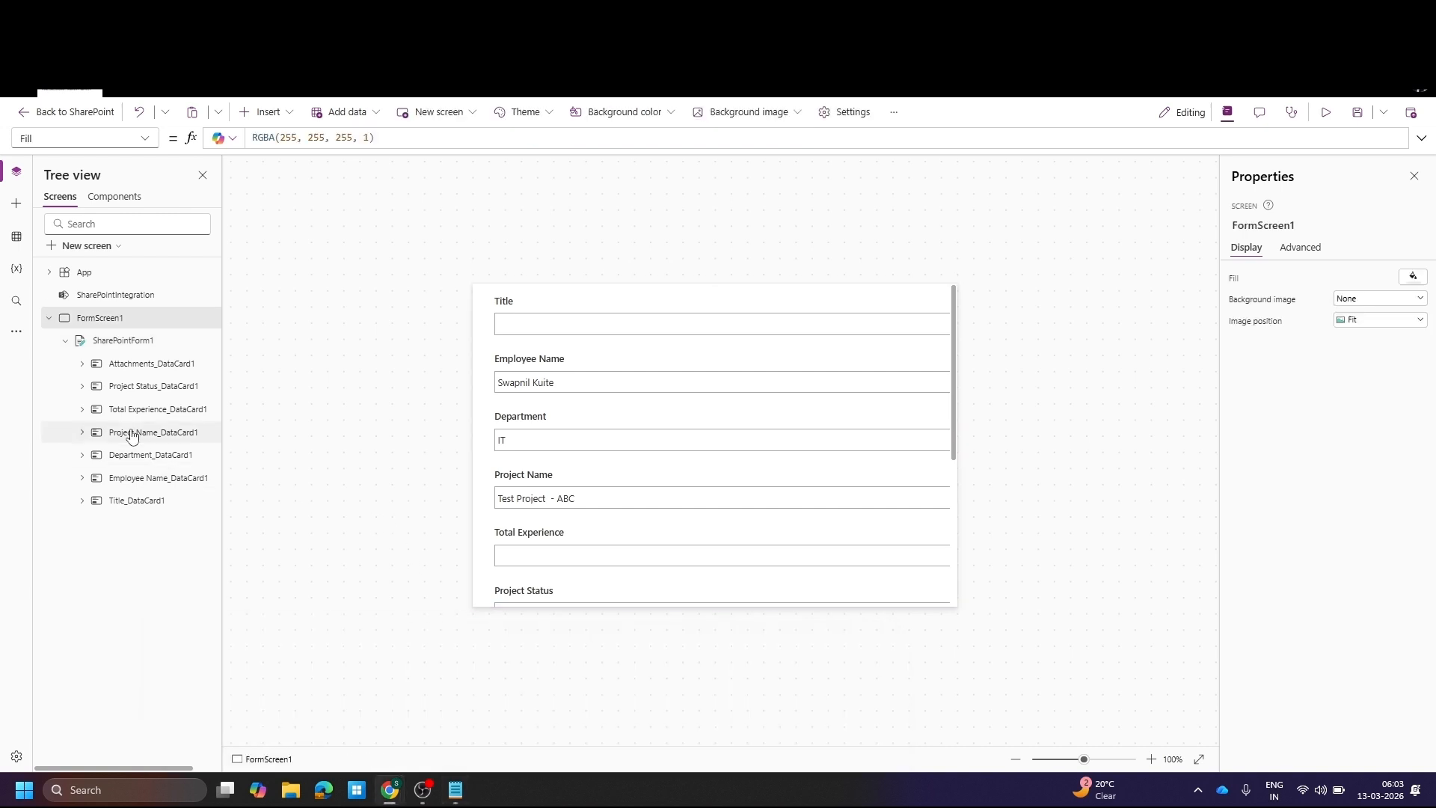
{"action": "left_click", "coordinate": [127, 336]}
{"action": "left_click", "coordinate": [145, 137]}
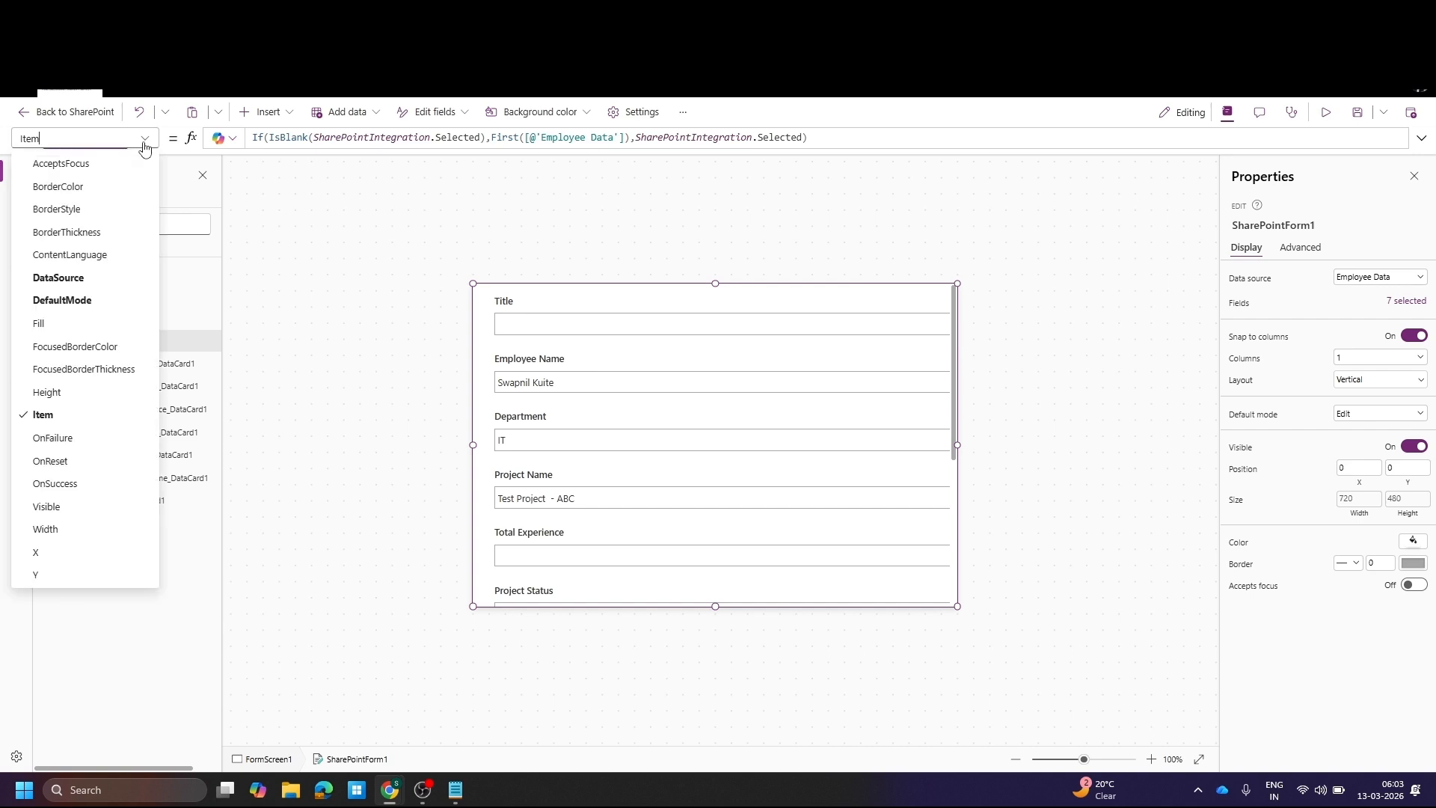
{"action": "left_click", "coordinate": [78, 486]}
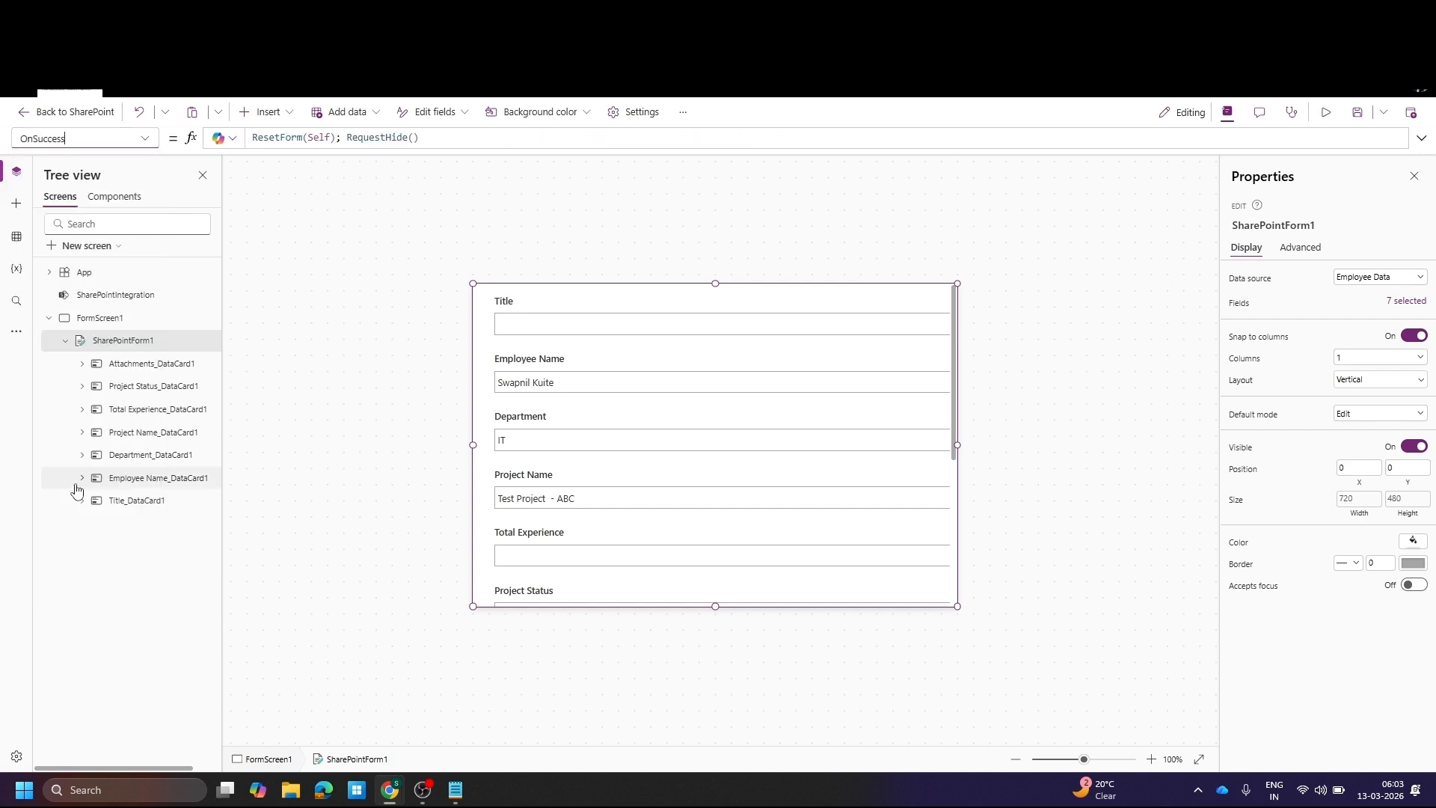
{"action": "triple_click", "coordinate": [430, 138]}
{"action": "key", "text": "ctrl+c"}
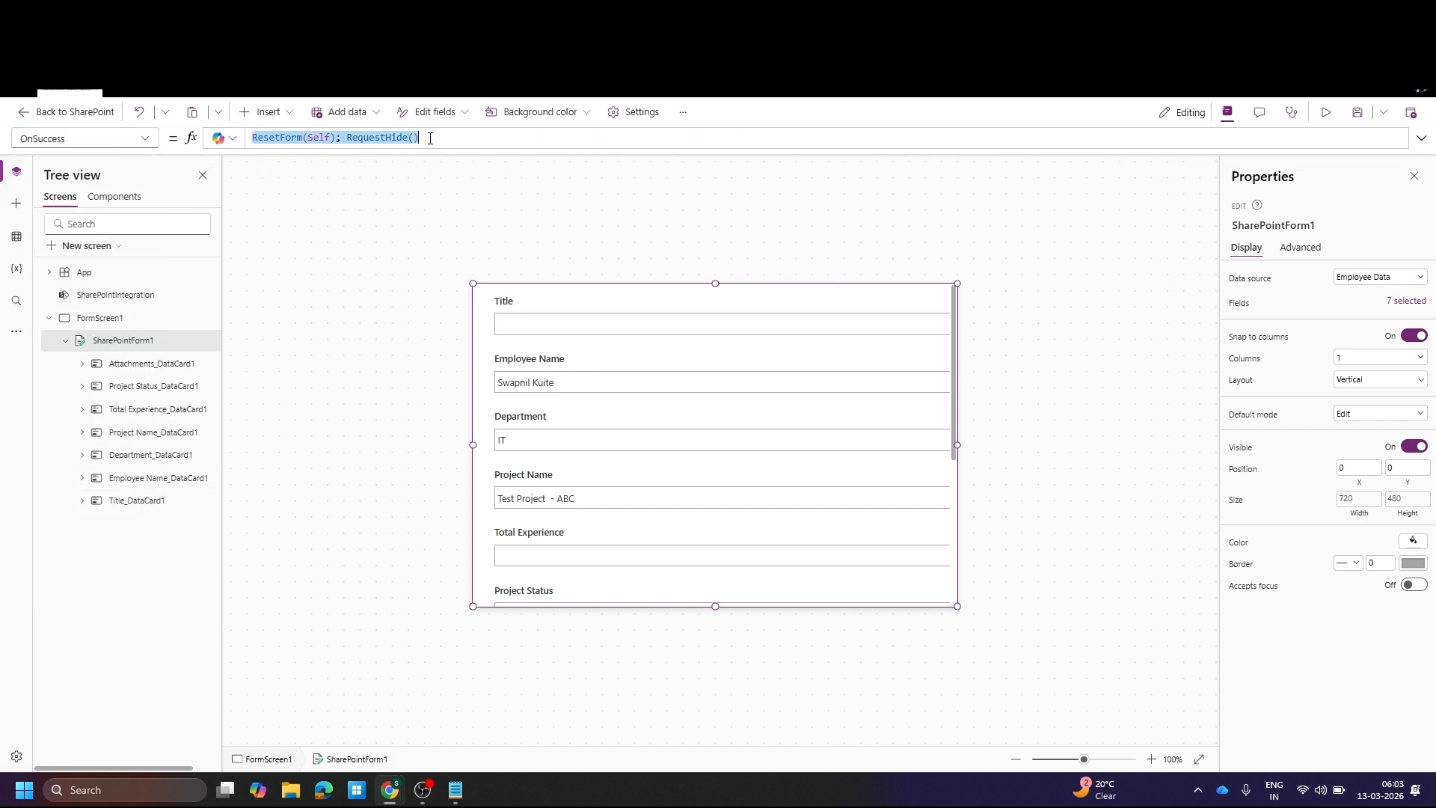
{"action": "left_click", "coordinate": [458, 790]}
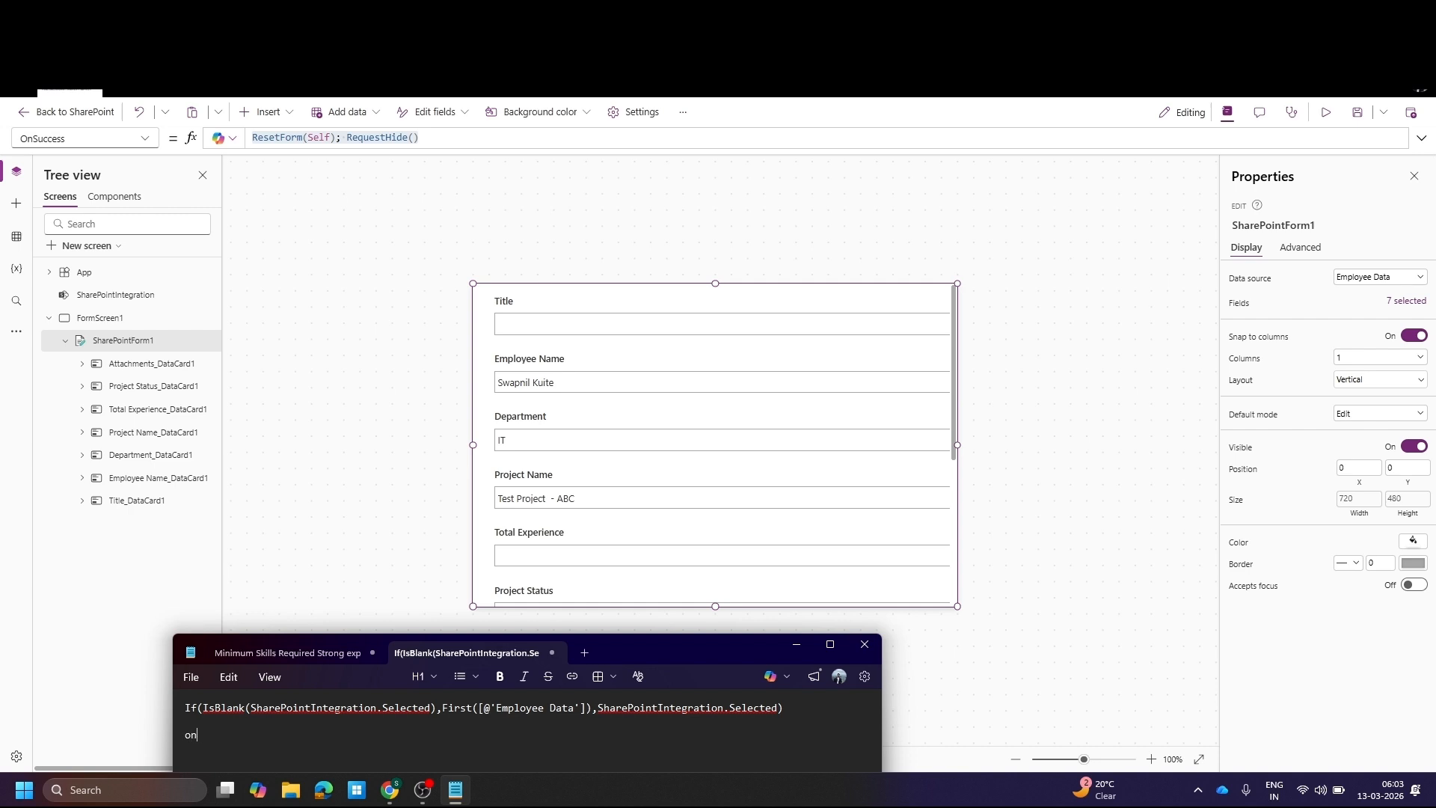
{"action": "type", "text": "Success -"}
{"action": "key", "text": "ctrl+v"}
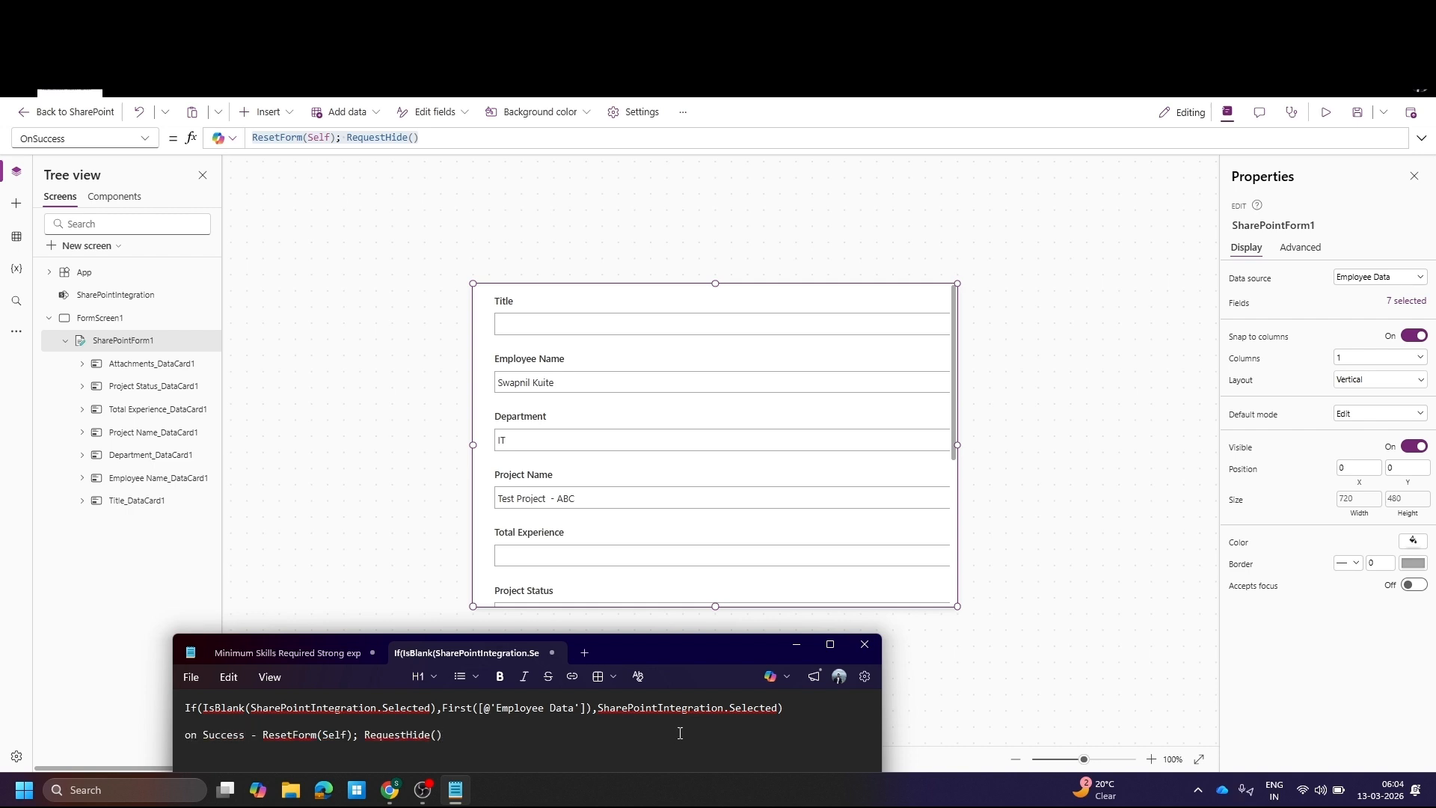
Check FormScreen1's available properties and SharePointForm1's OnReset and DefaultMode formulas
{"action": "left_click", "coordinate": [439, 311]}
{"action": "left_click", "coordinate": [147, 141]}
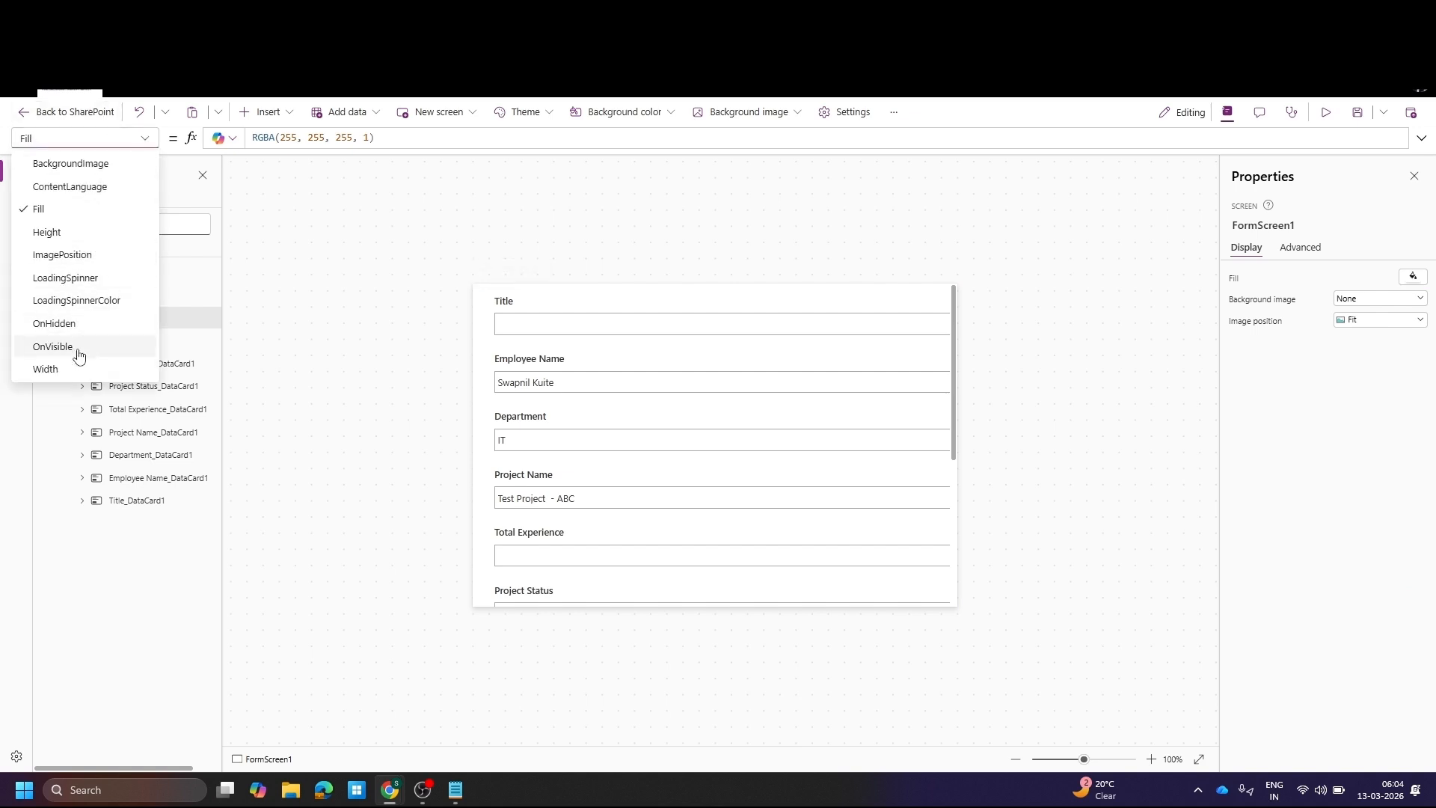
{"action": "left_click", "coordinate": [232, 354]}
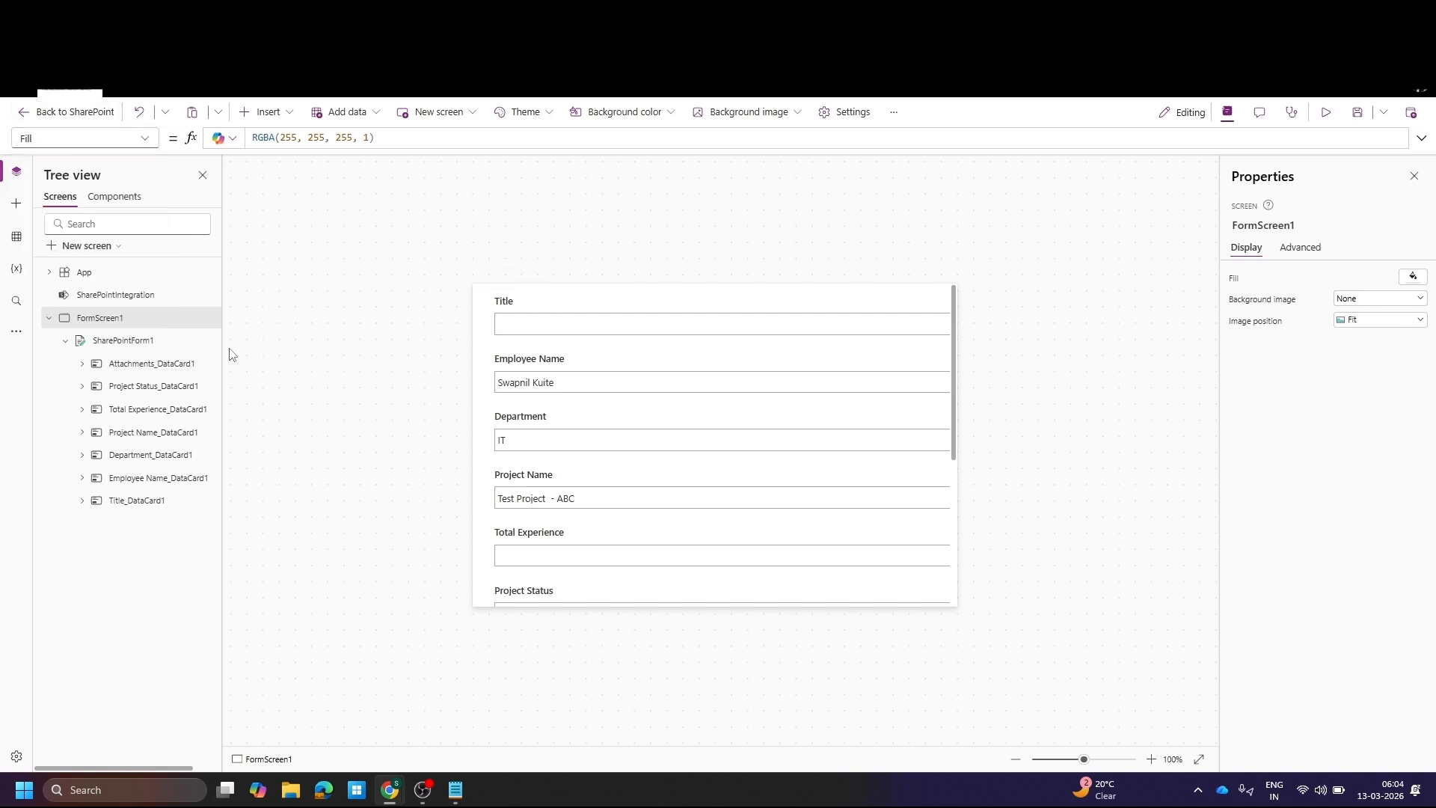
{"action": "left_click", "coordinate": [113, 341]}
{"action": "left_click", "coordinate": [140, 145]}
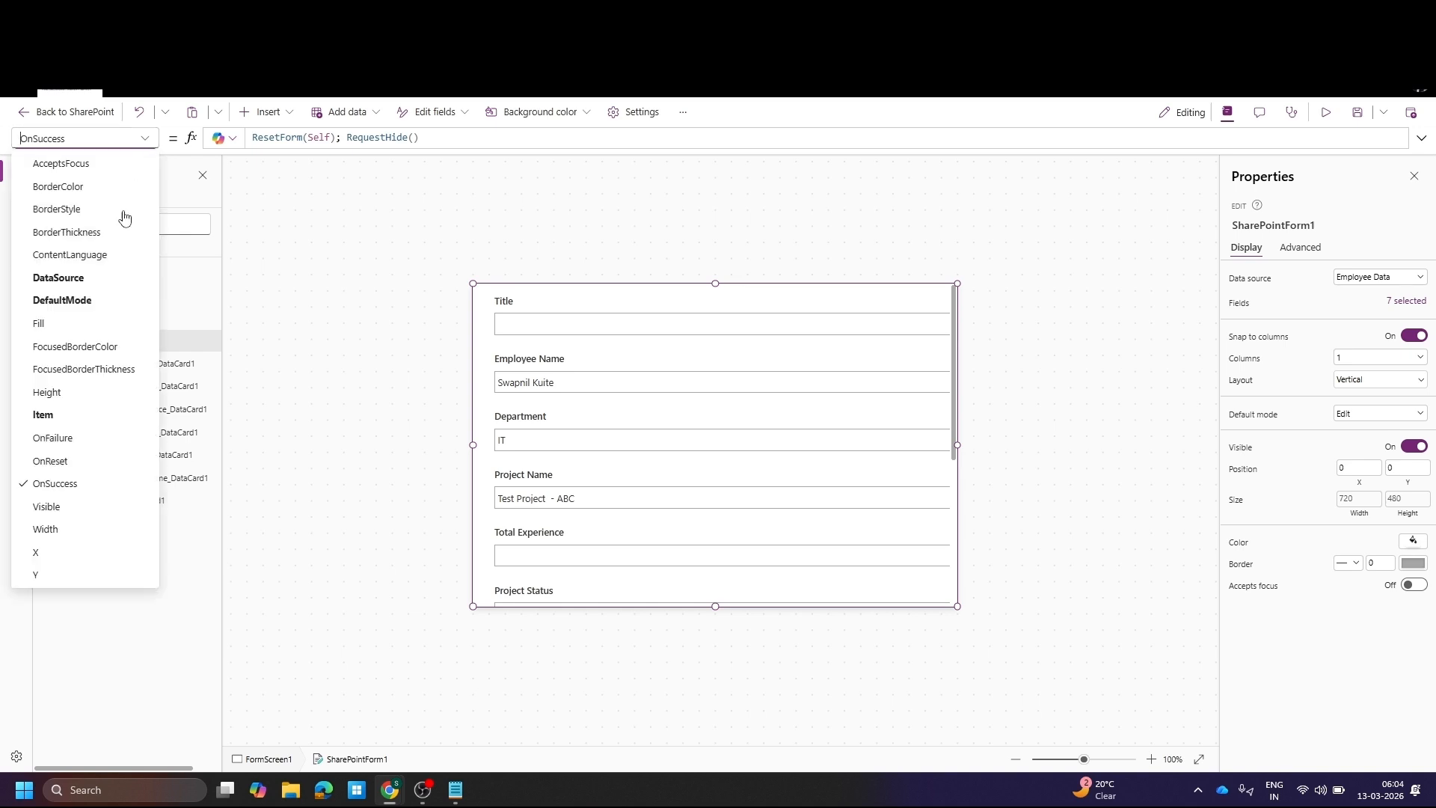
{"action": "left_click", "coordinate": [83, 463]}
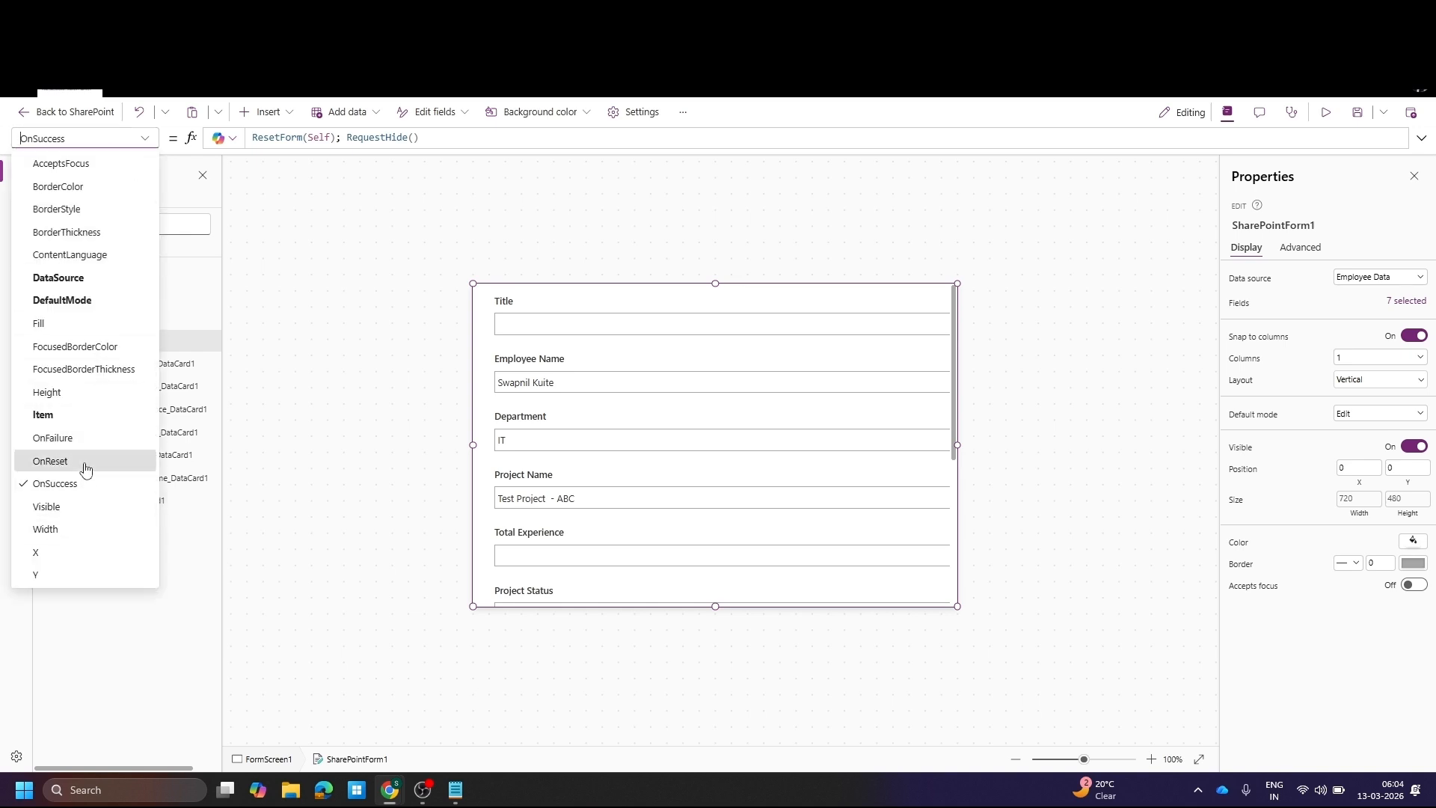
{"action": "left_click", "coordinate": [145, 137]}
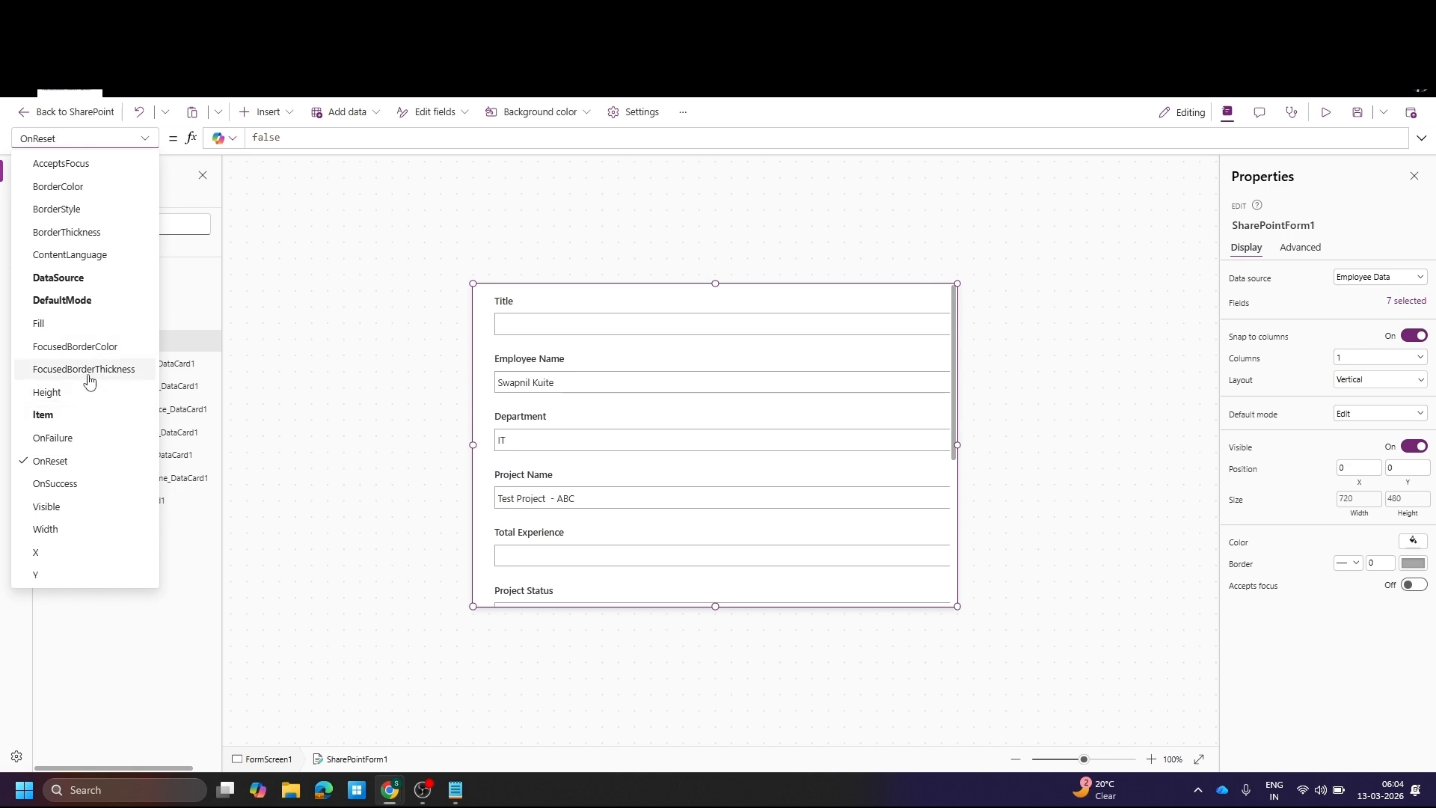
{"action": "left_click", "coordinate": [94, 301]}
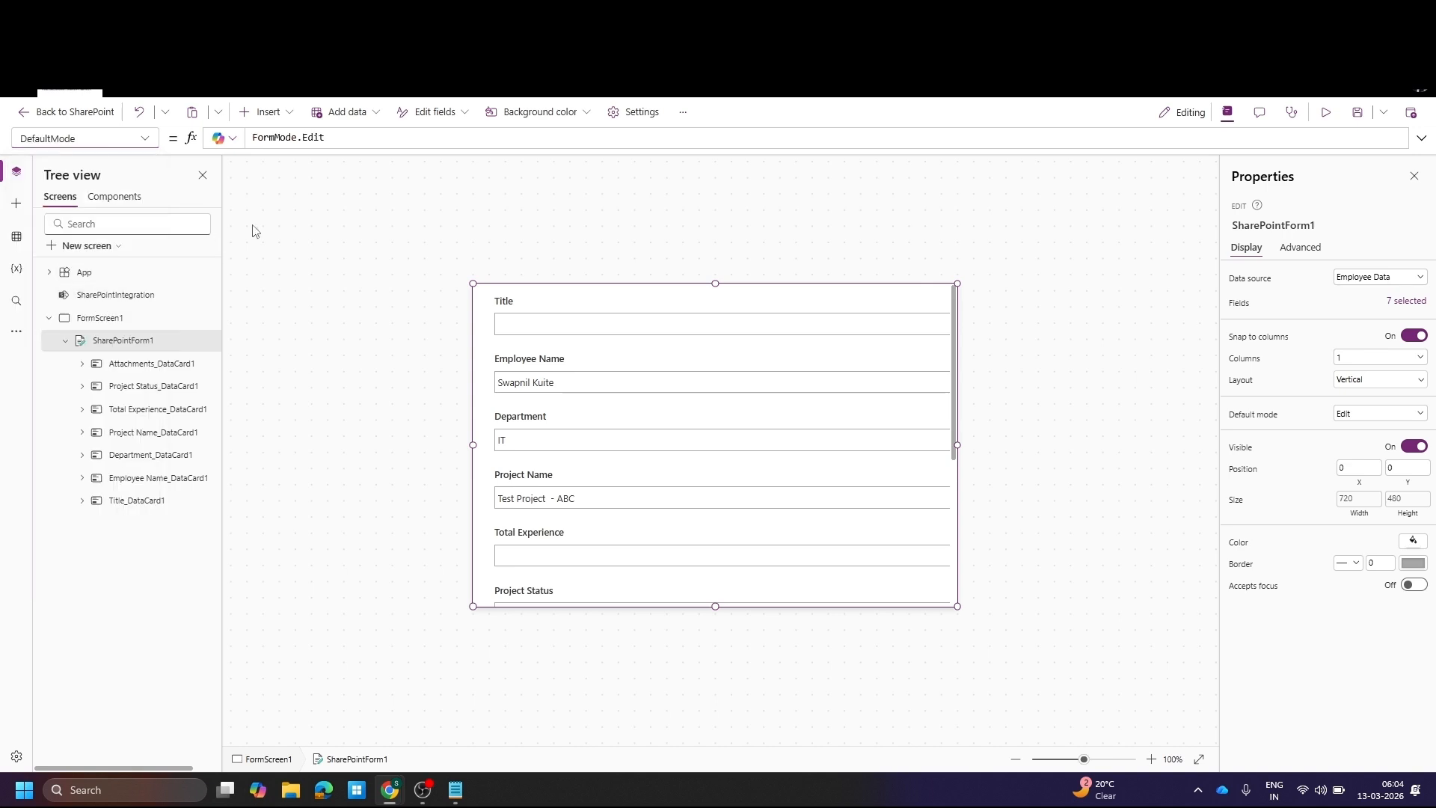
{"action": "left_click", "coordinate": [304, 209]}
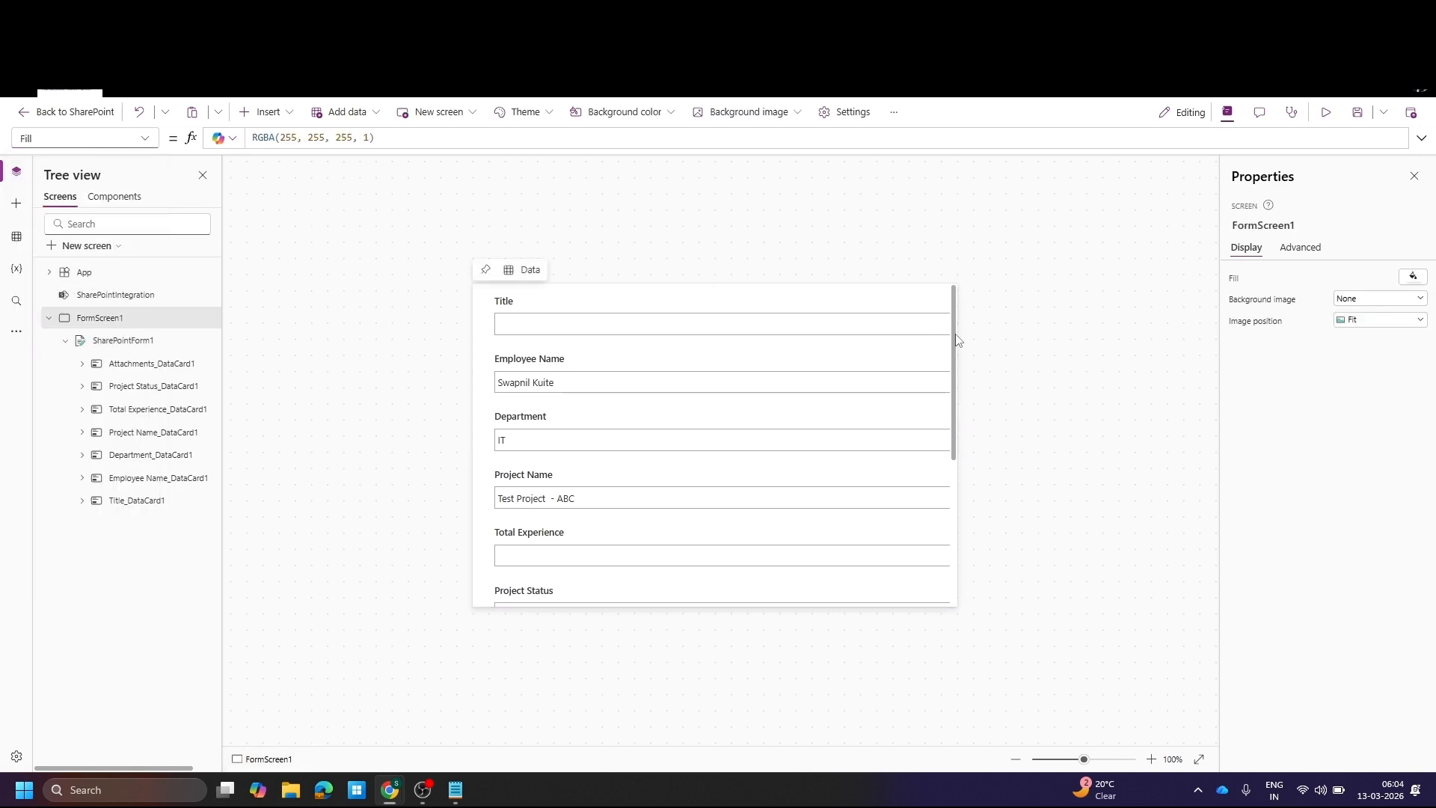
Remove the Title and Employee Name fields from SharePointForm1
{"action": "left_click", "coordinate": [908, 332]}
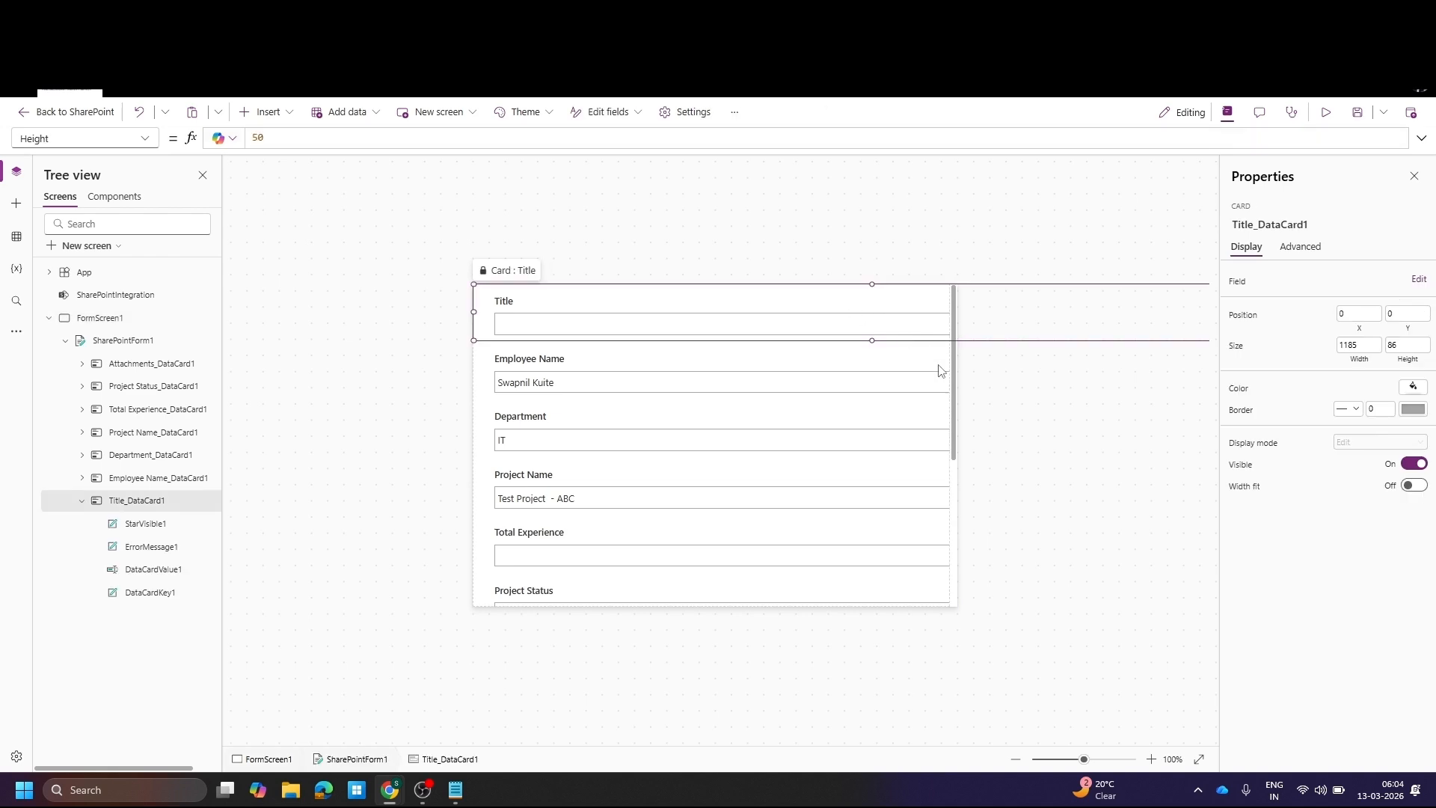
{"action": "left_click", "coordinate": [954, 376]}
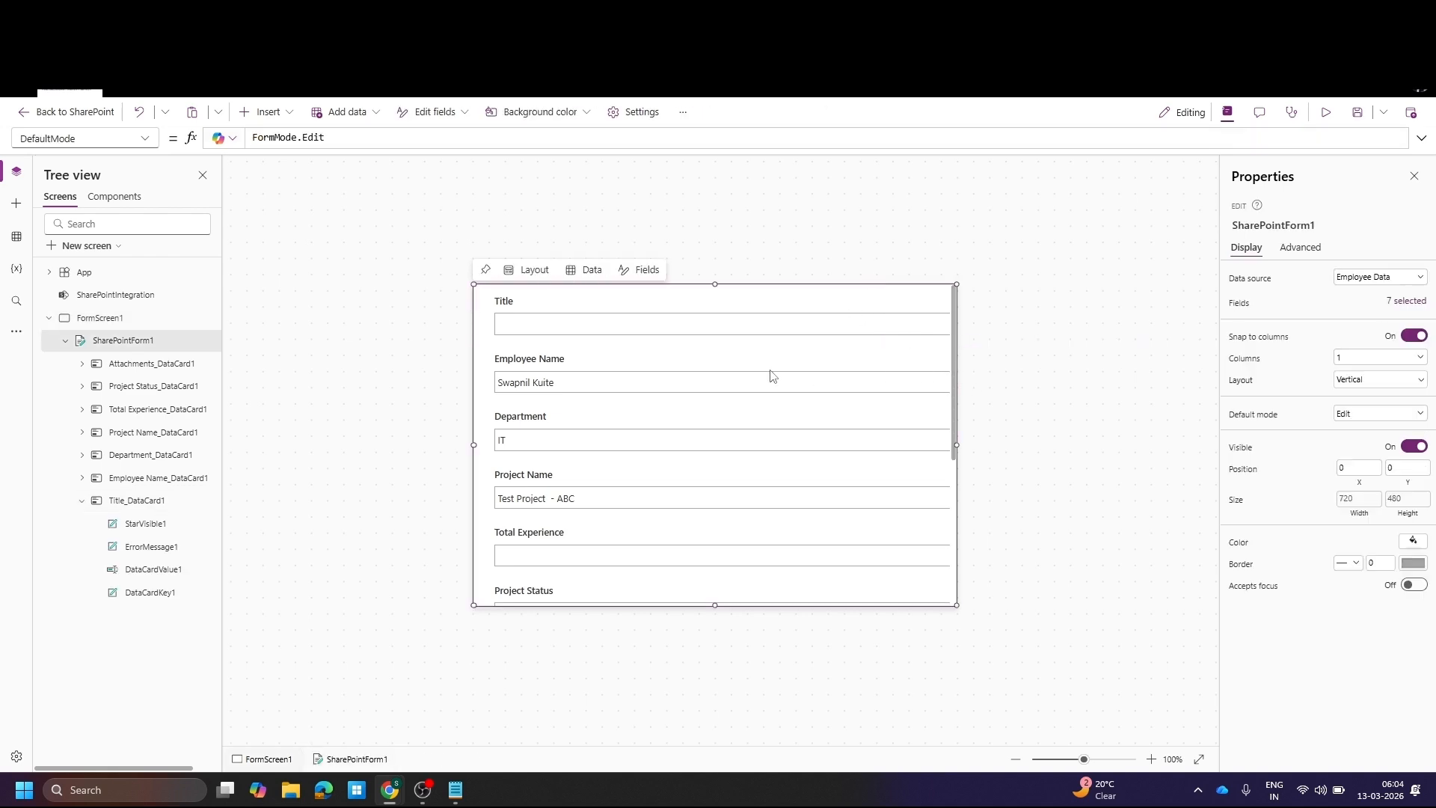
{"action": "left_click", "coordinate": [1407, 312]}
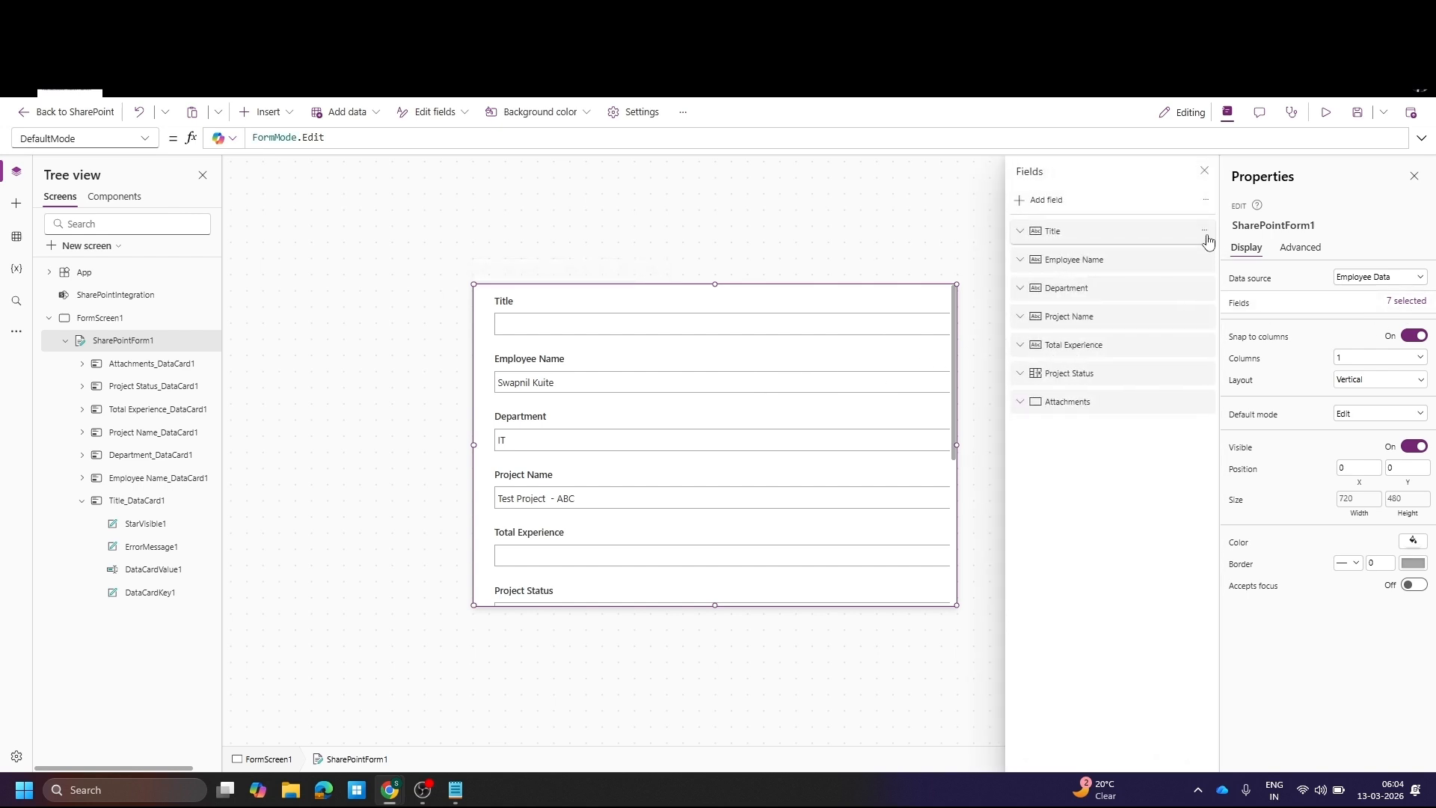
{"action": "left_click", "coordinate": [1204, 235]}
{"action": "left_click", "coordinate": [1232, 300]}
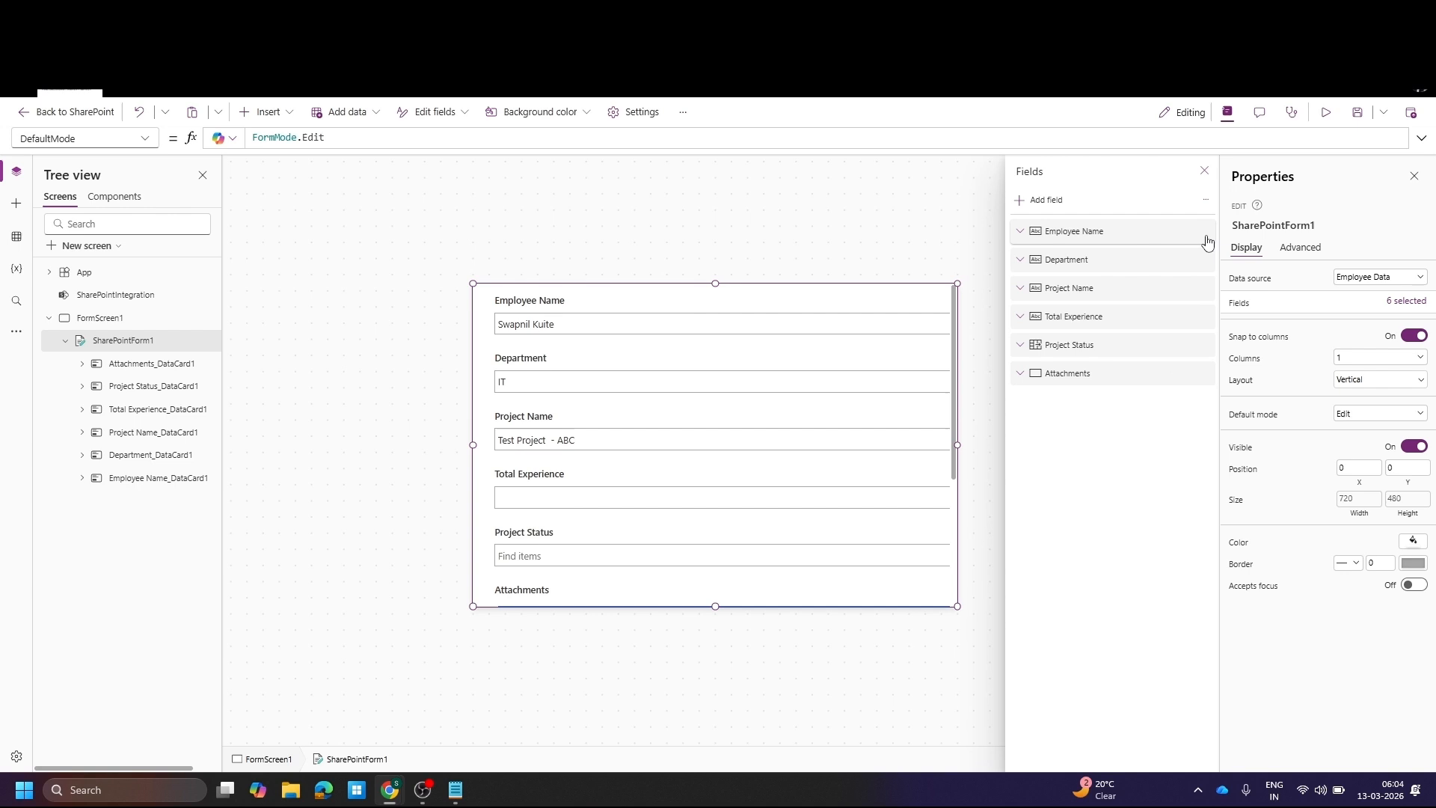
{"action": "left_click", "coordinate": [1207, 239]}
{"action": "left_click", "coordinate": [1204, 231]}
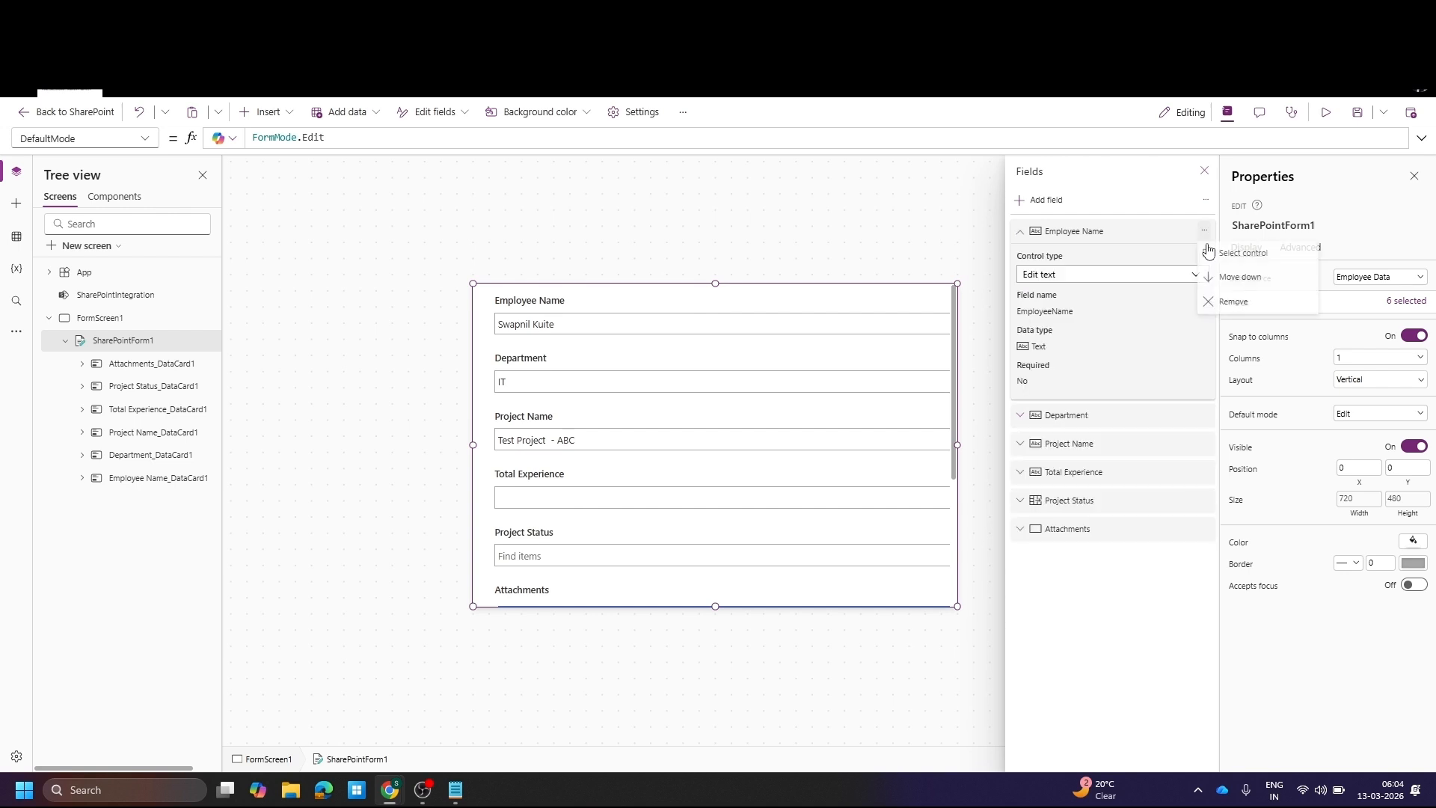
{"action": "left_click", "coordinate": [1224, 311]}
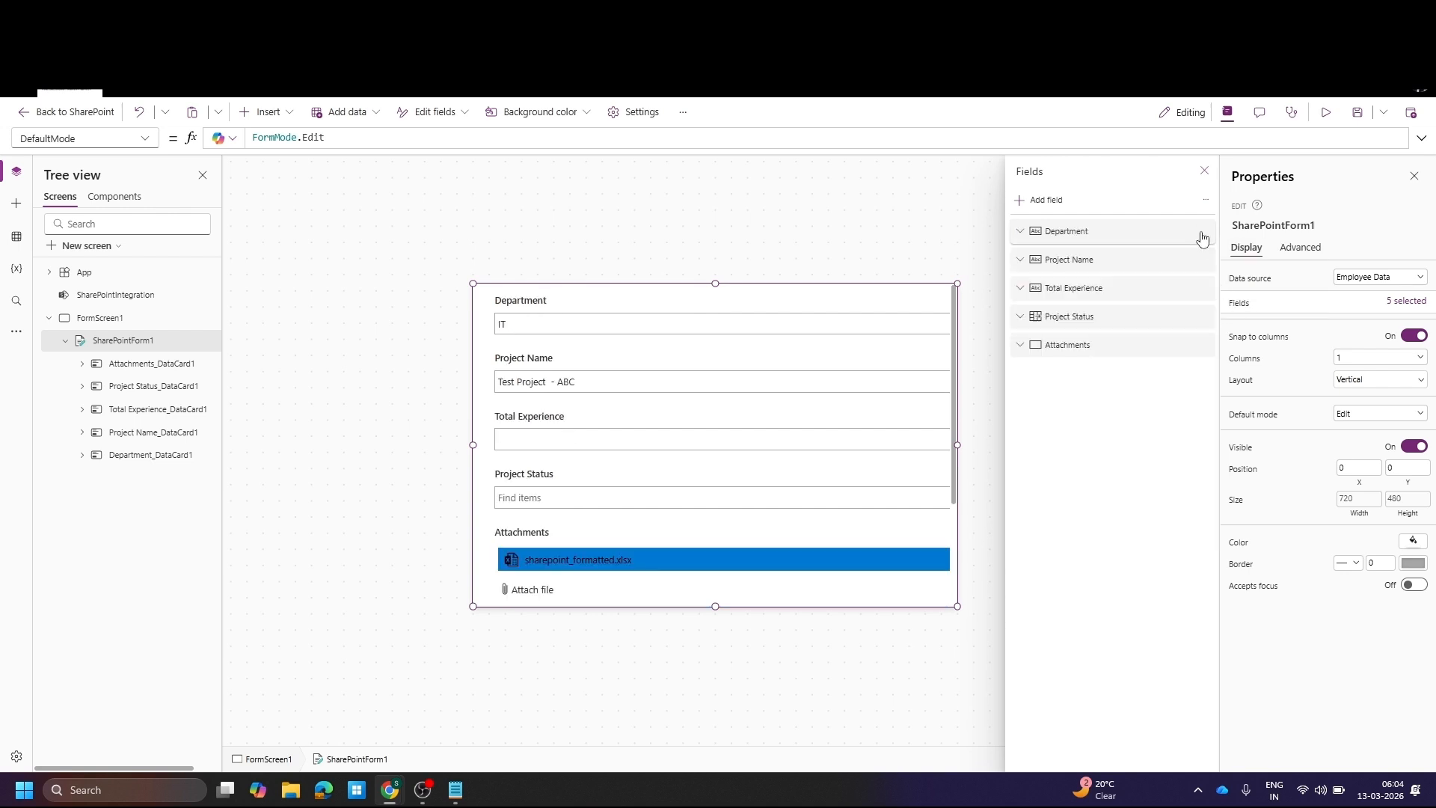
Remove the Department and Project Name fields from SharePointForm1
{"action": "left_click", "coordinate": [1203, 238]}
{"action": "left_click", "coordinate": [1204, 231]}
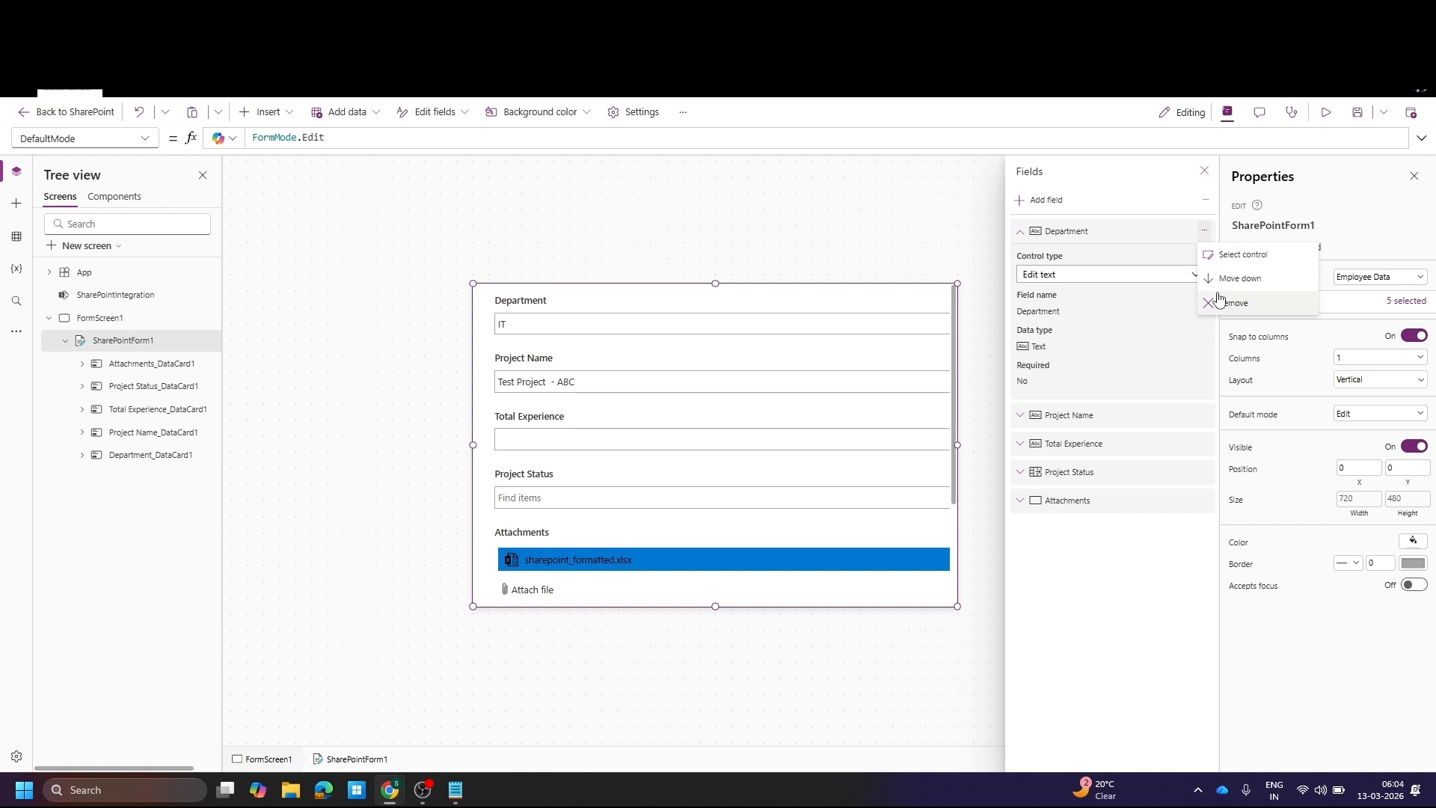
{"action": "left_click", "coordinate": [1220, 309]}
{"action": "left_click", "coordinate": [1204, 238]}
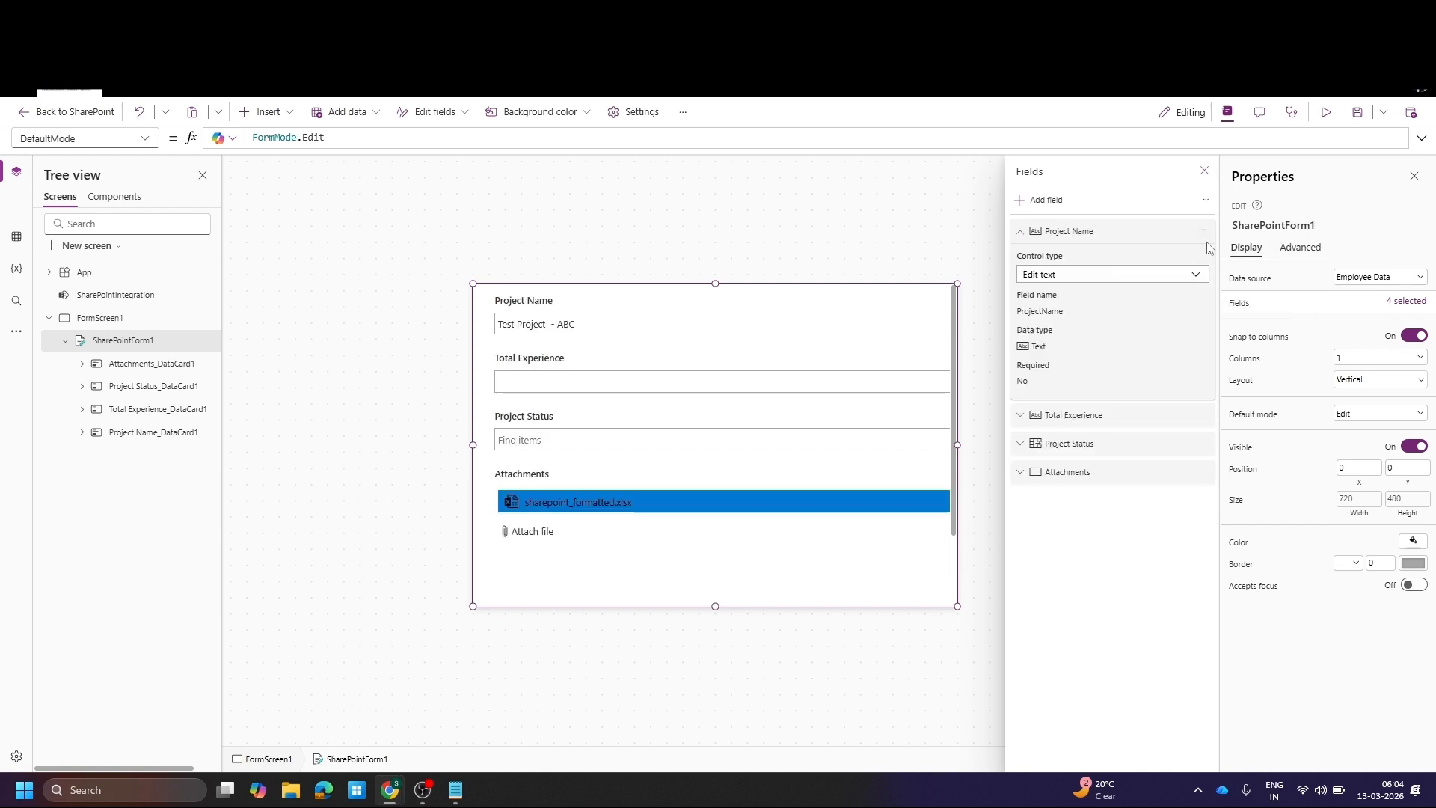
{"action": "left_click", "coordinate": [1205, 232]}
{"action": "left_click", "coordinate": [1220, 310]}
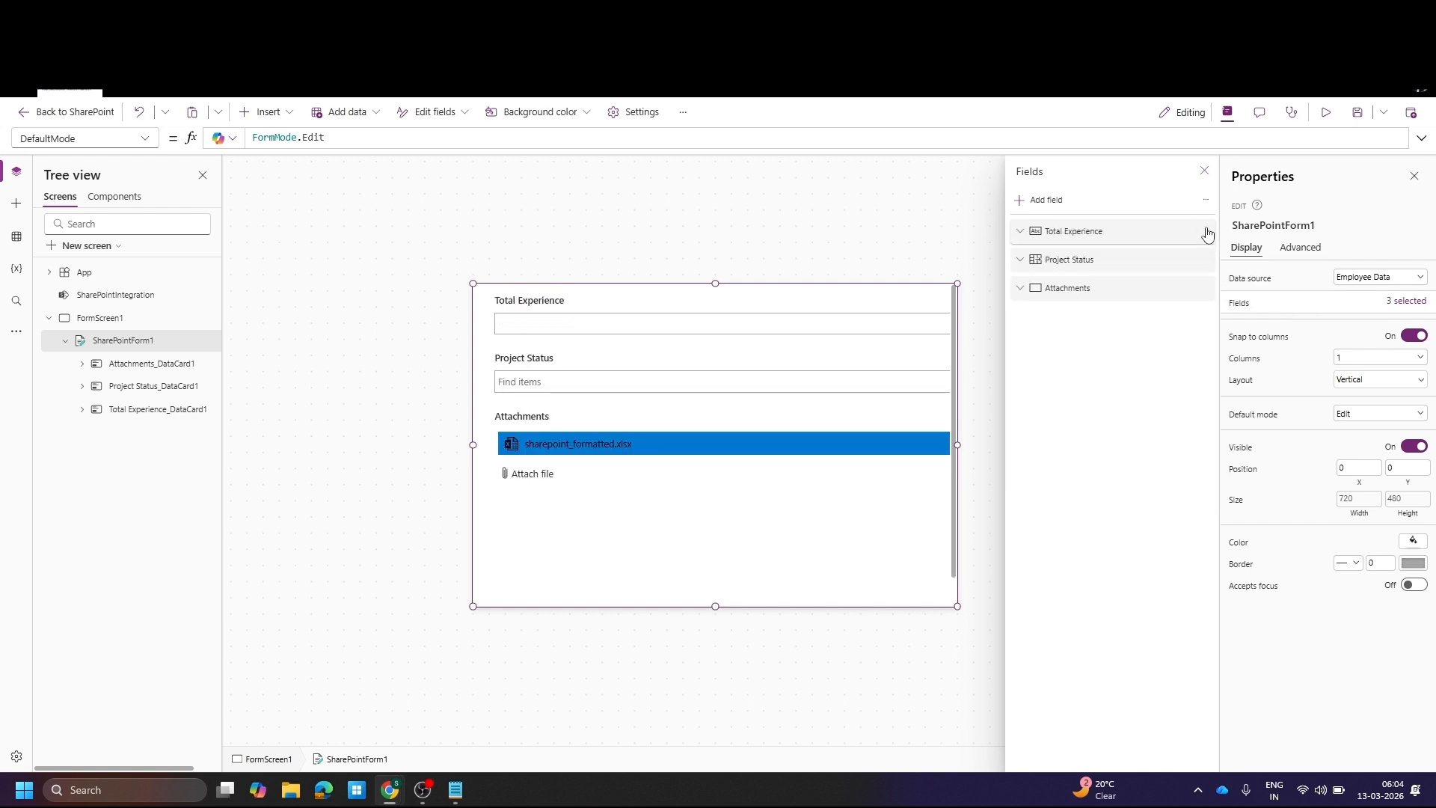
Remove the Attachments and Project Status fields from SharePointForm1
{"action": "left_click", "coordinate": [1204, 288]}
{"action": "left_click", "coordinate": [1218, 359]}
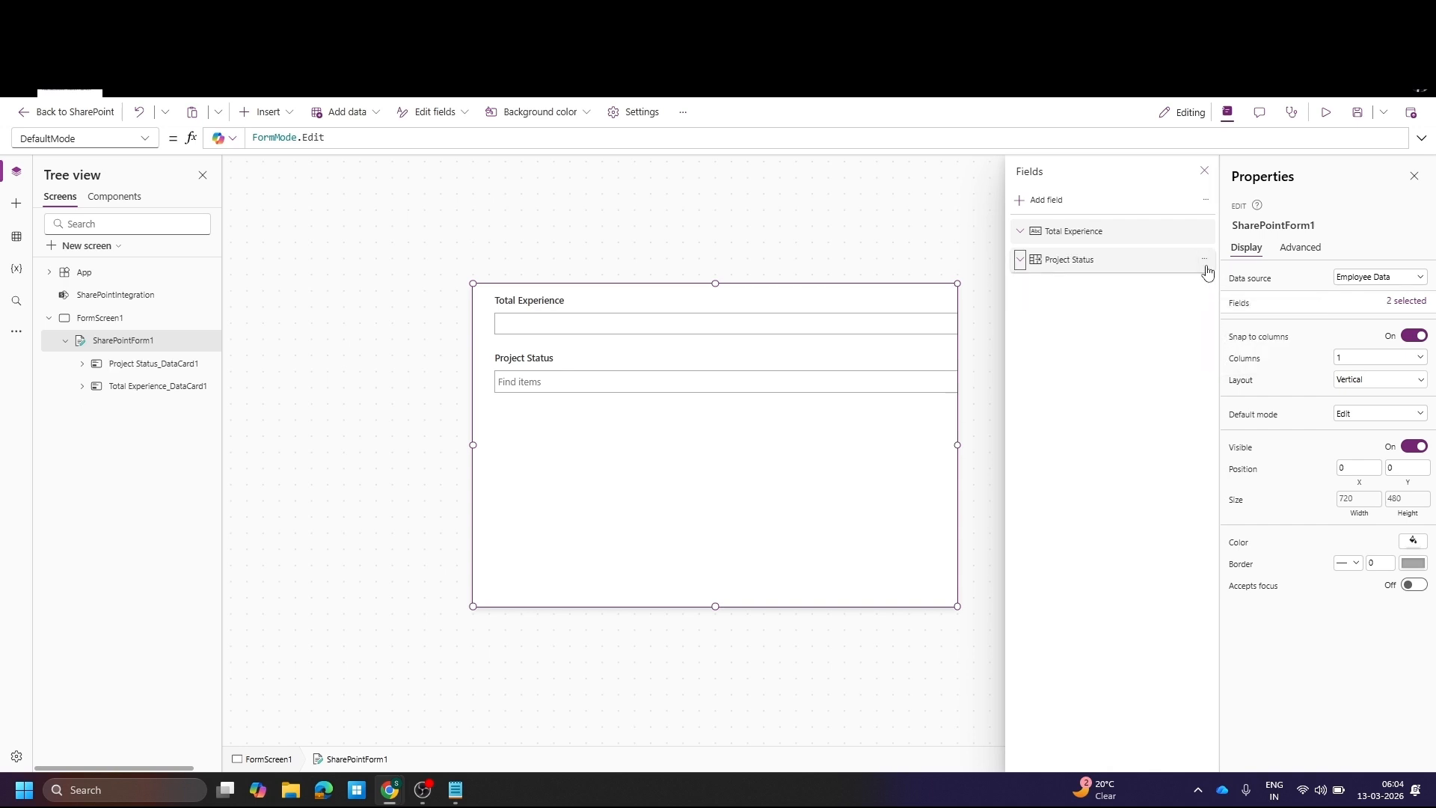
{"action": "left_click", "coordinate": [1216, 326]}
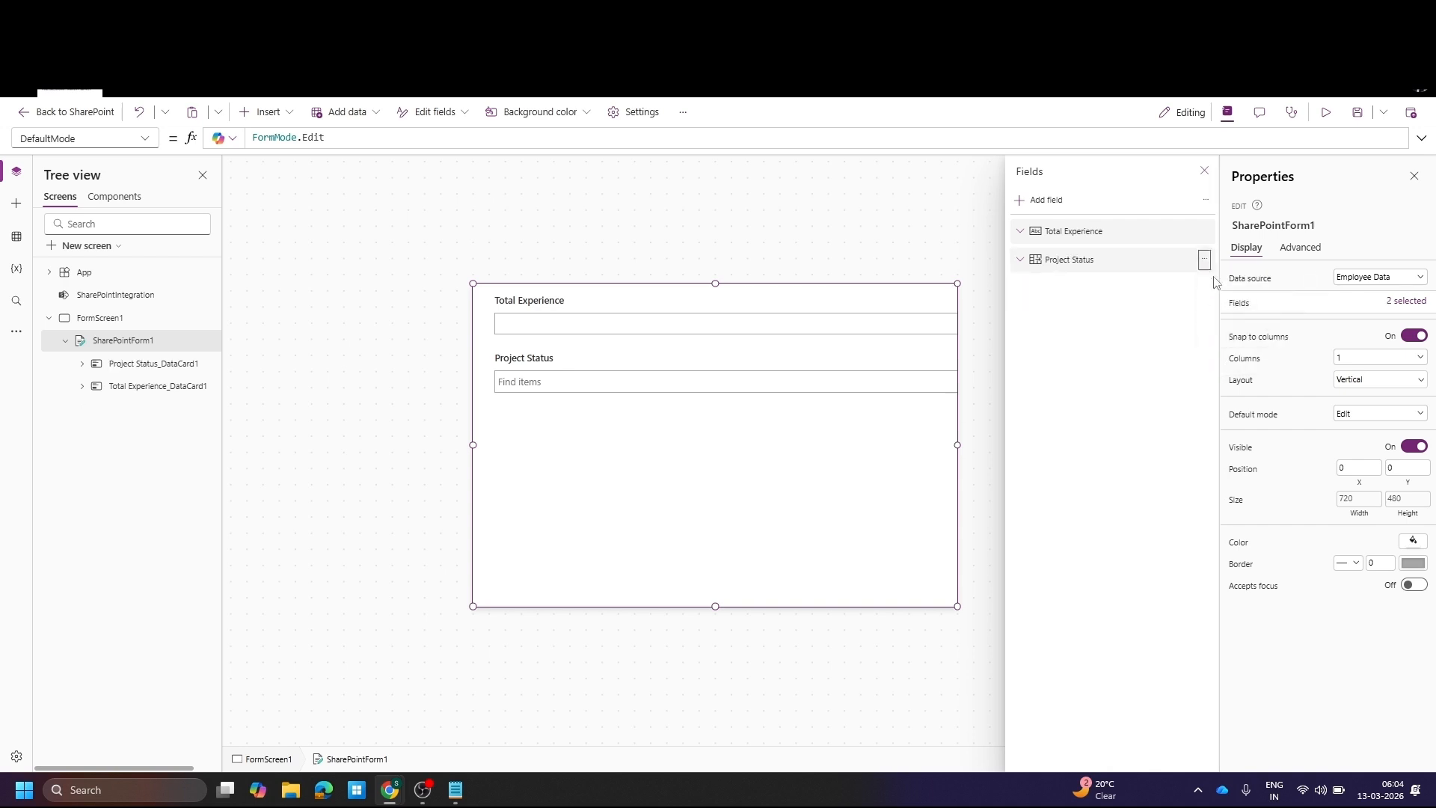
{"action": "left_click", "coordinate": [1205, 232]}
{"action": "key", "text": "Escape"}
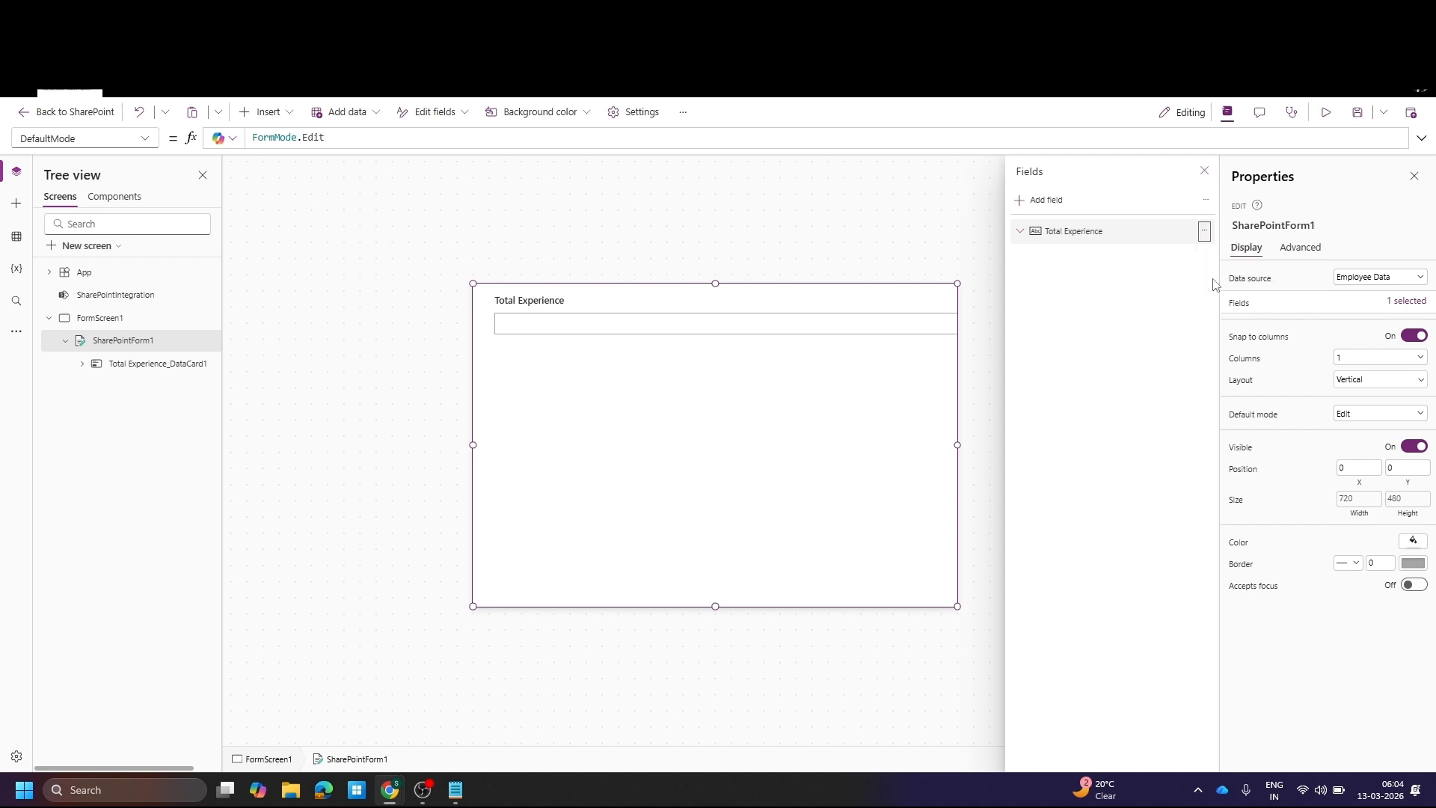
Remove the Total Experience field from SharePointForm1
{"action": "key", "text": "Delete"}
{"action": "left_click", "coordinate": [685, 198]}
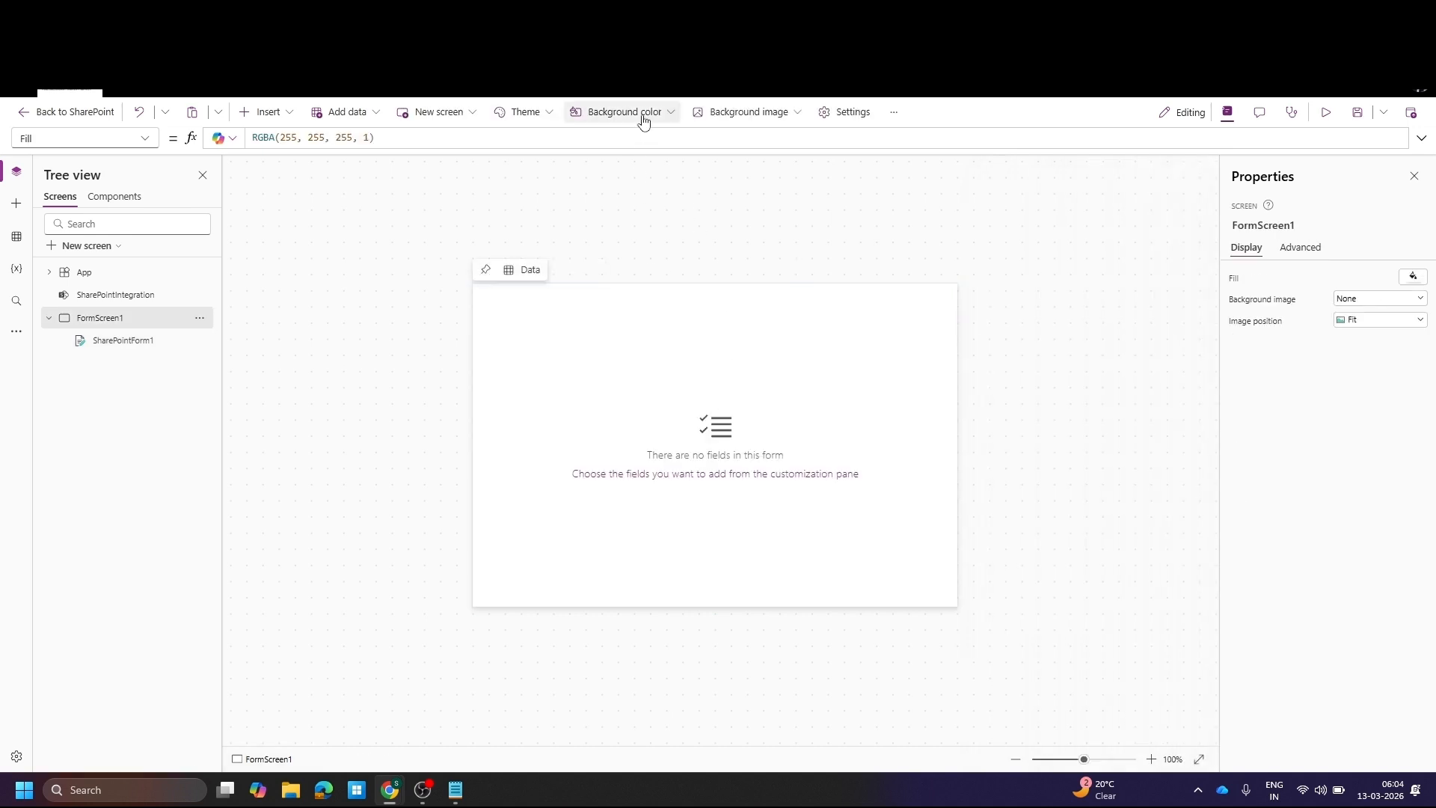
Turn on Modern controls and themes in the app's update settings
{"action": "left_click", "coordinate": [848, 112]}
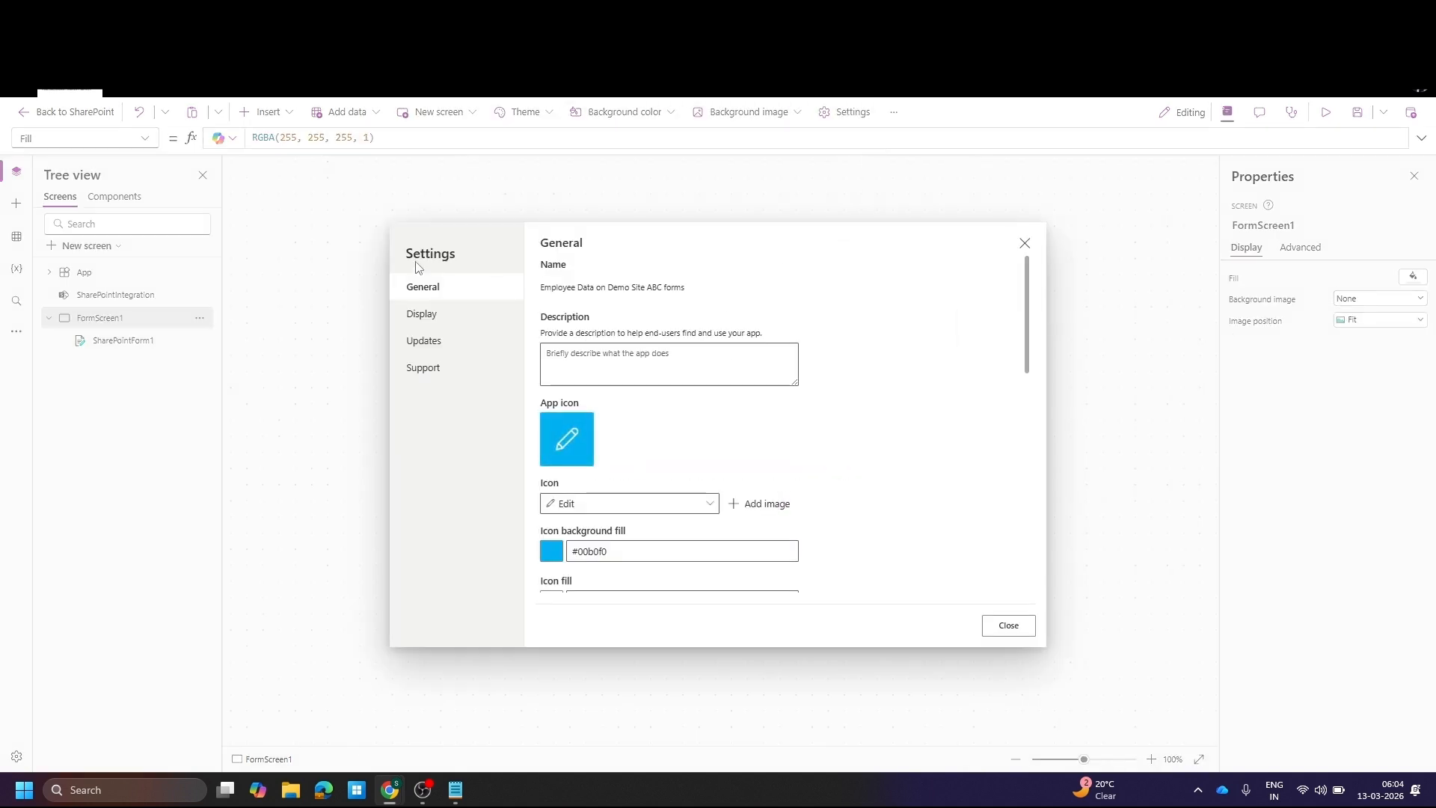
{"action": "left_click", "coordinate": [432, 314]}
{"action": "left_click", "coordinate": [445, 349]}
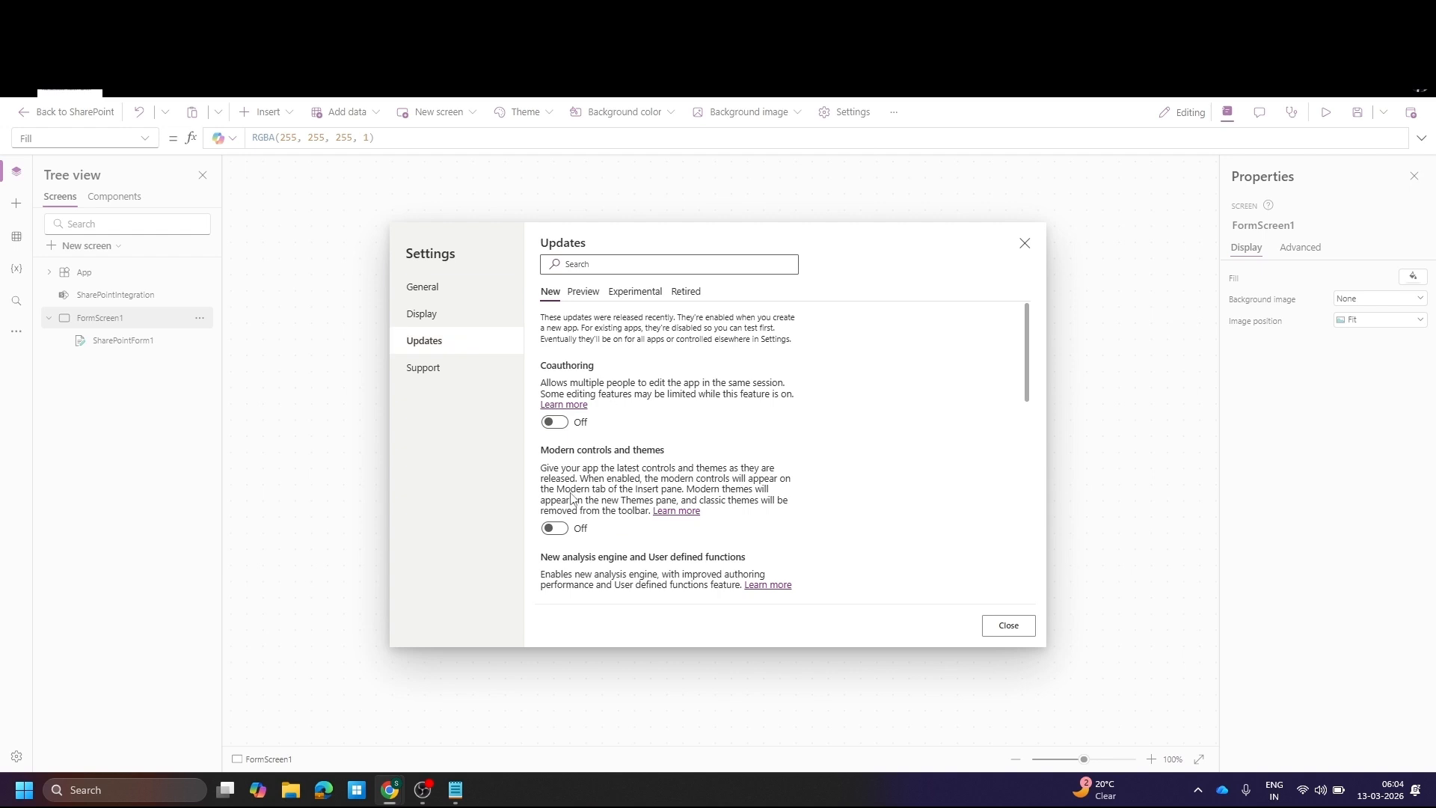
{"action": "left_click", "coordinate": [555, 527]}
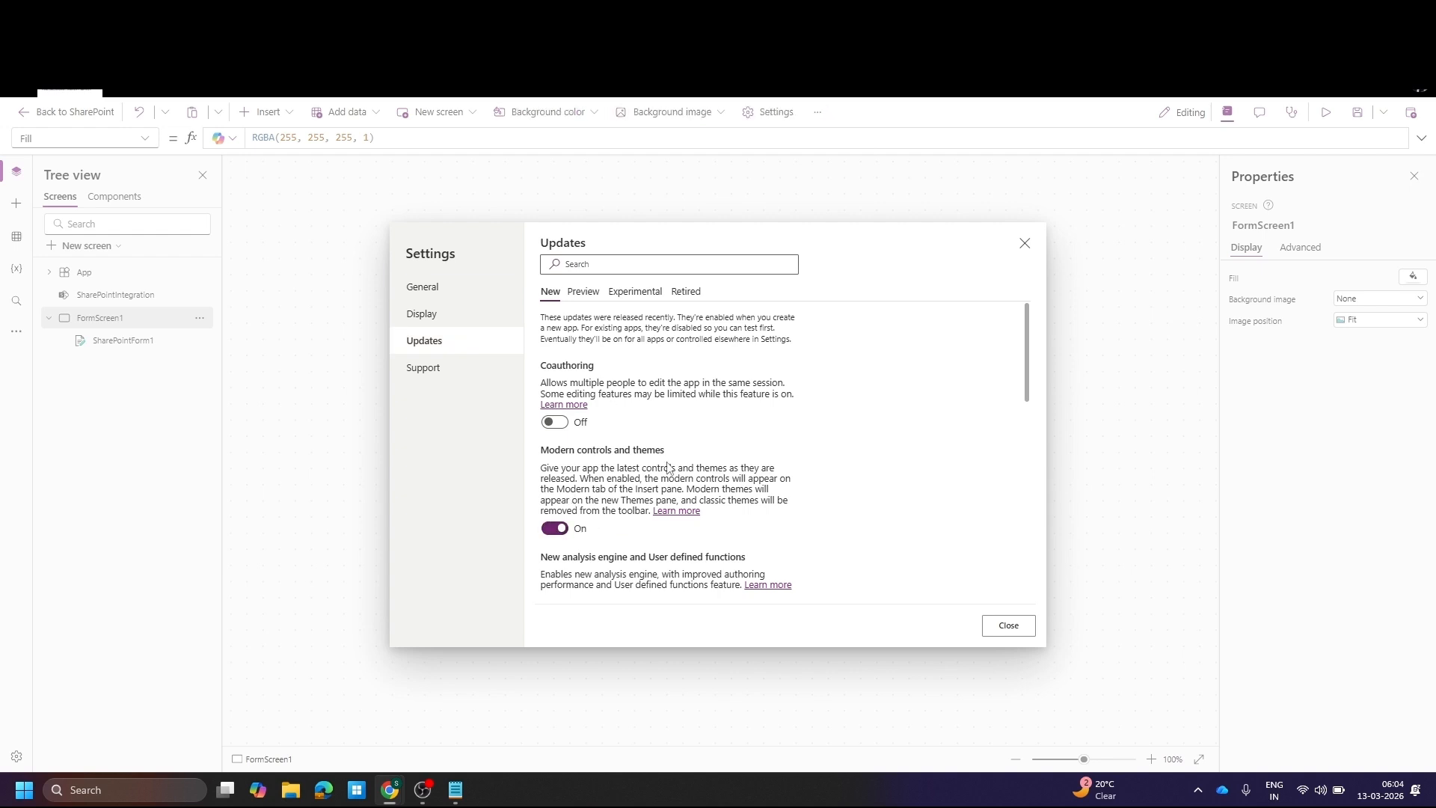
{"action": "left_click", "coordinate": [1025, 243]}
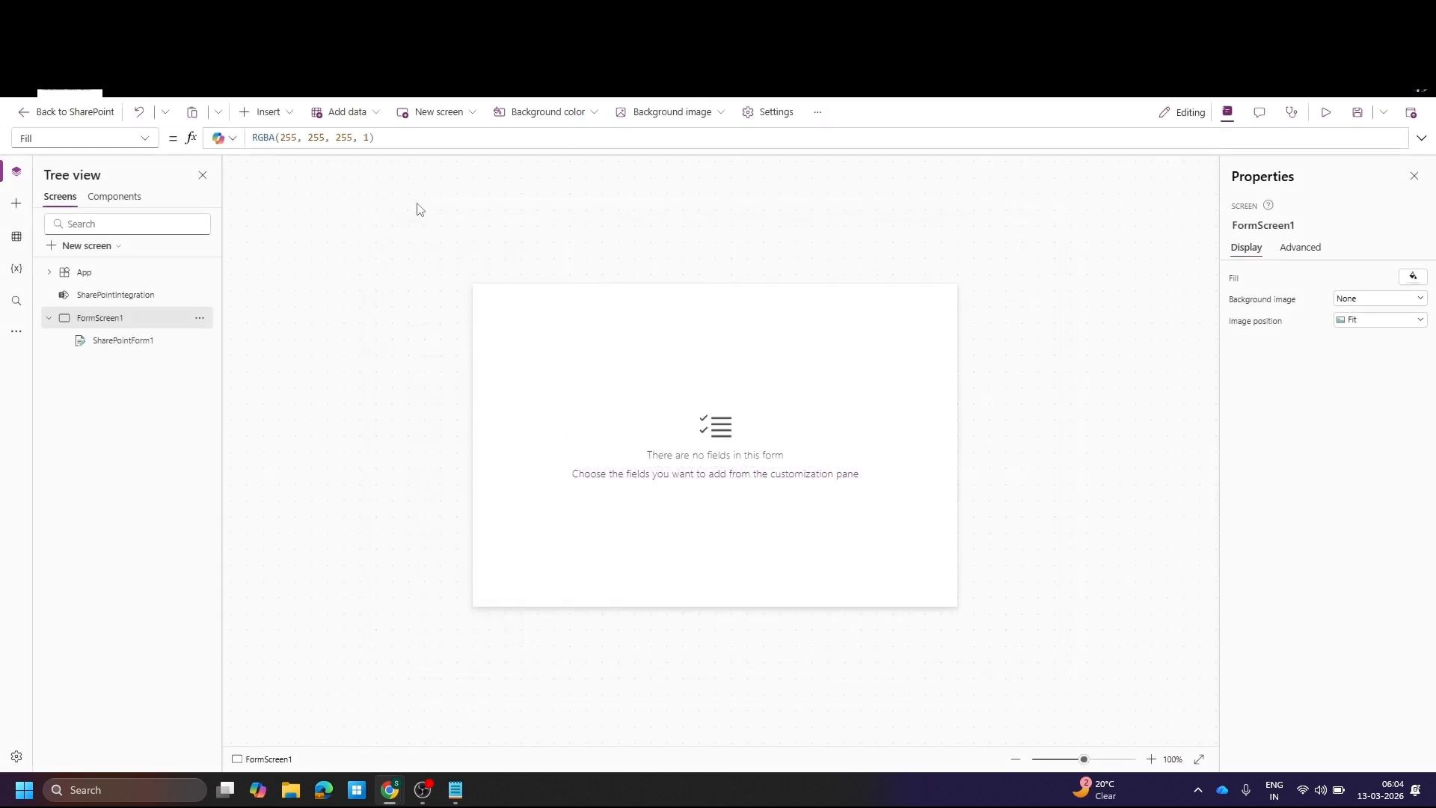
Search the insertable controls for "form" to review the modern and classic form options
{"action": "left_click", "coordinate": [250, 116]}
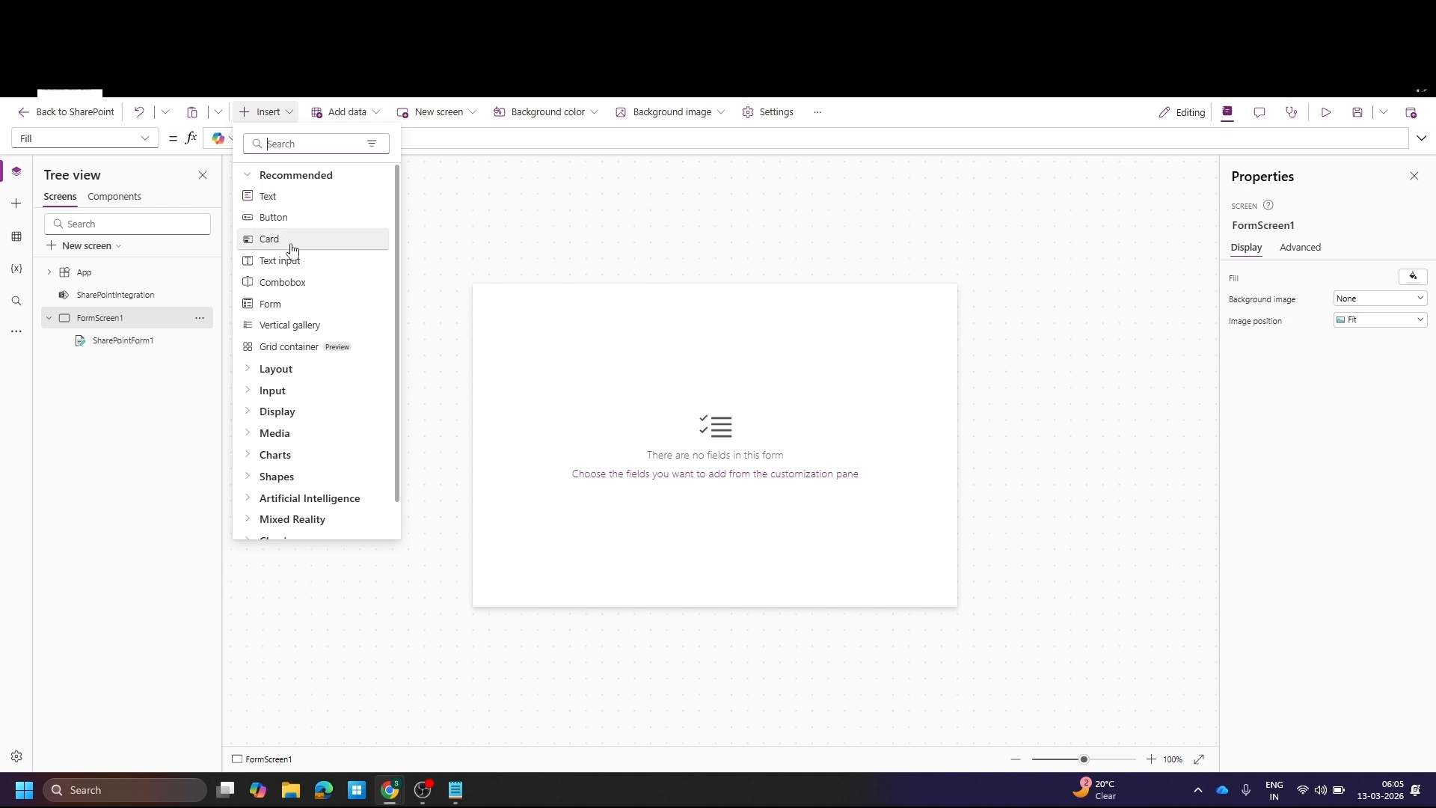
{"action": "scroll", "coordinate": [288, 326], "scroll_direction": "down", "scroll_amount": 1}
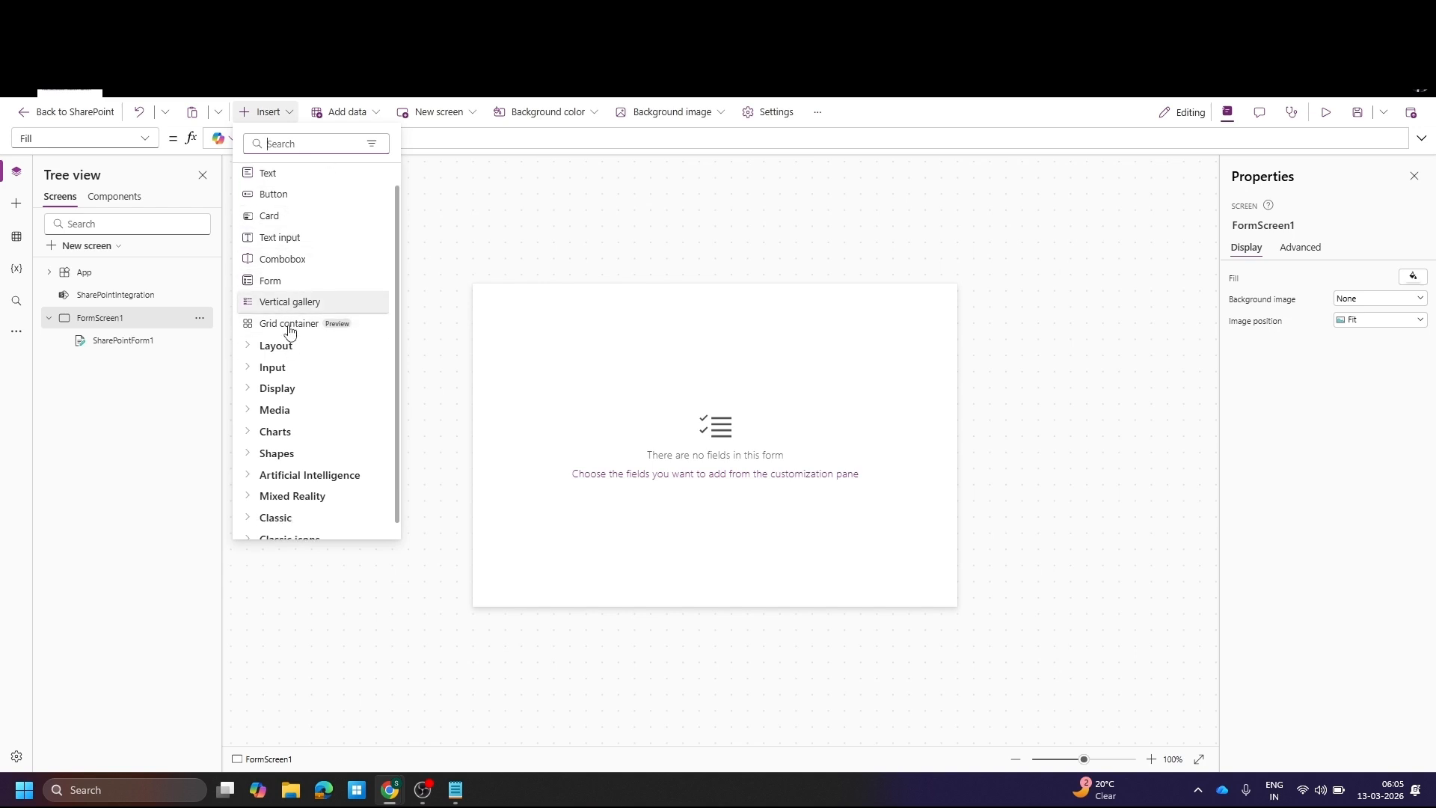
{"action": "scroll", "coordinate": [290, 320], "scroll_direction": "up", "scroll_amount": 1}
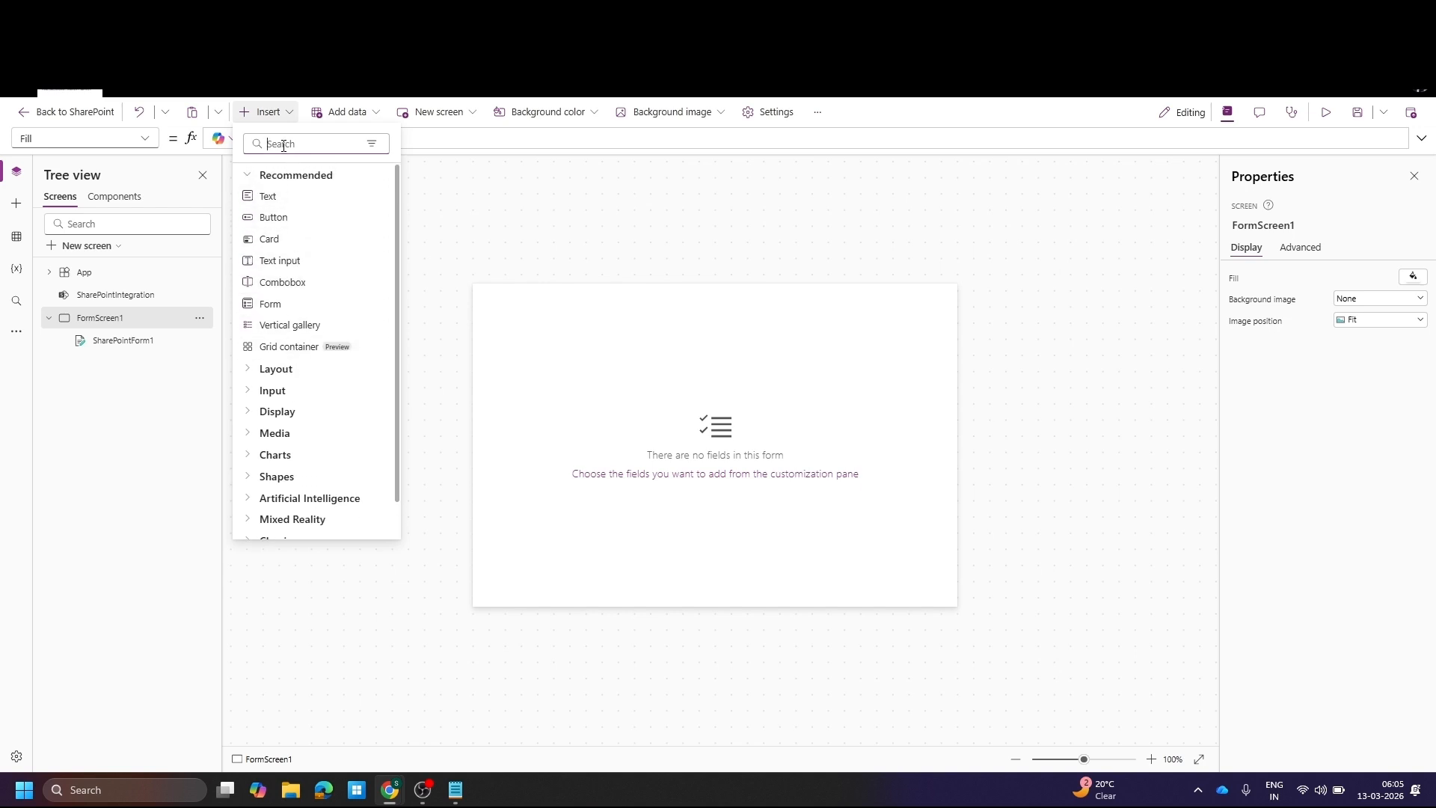
{"action": "type", "text": "form"}
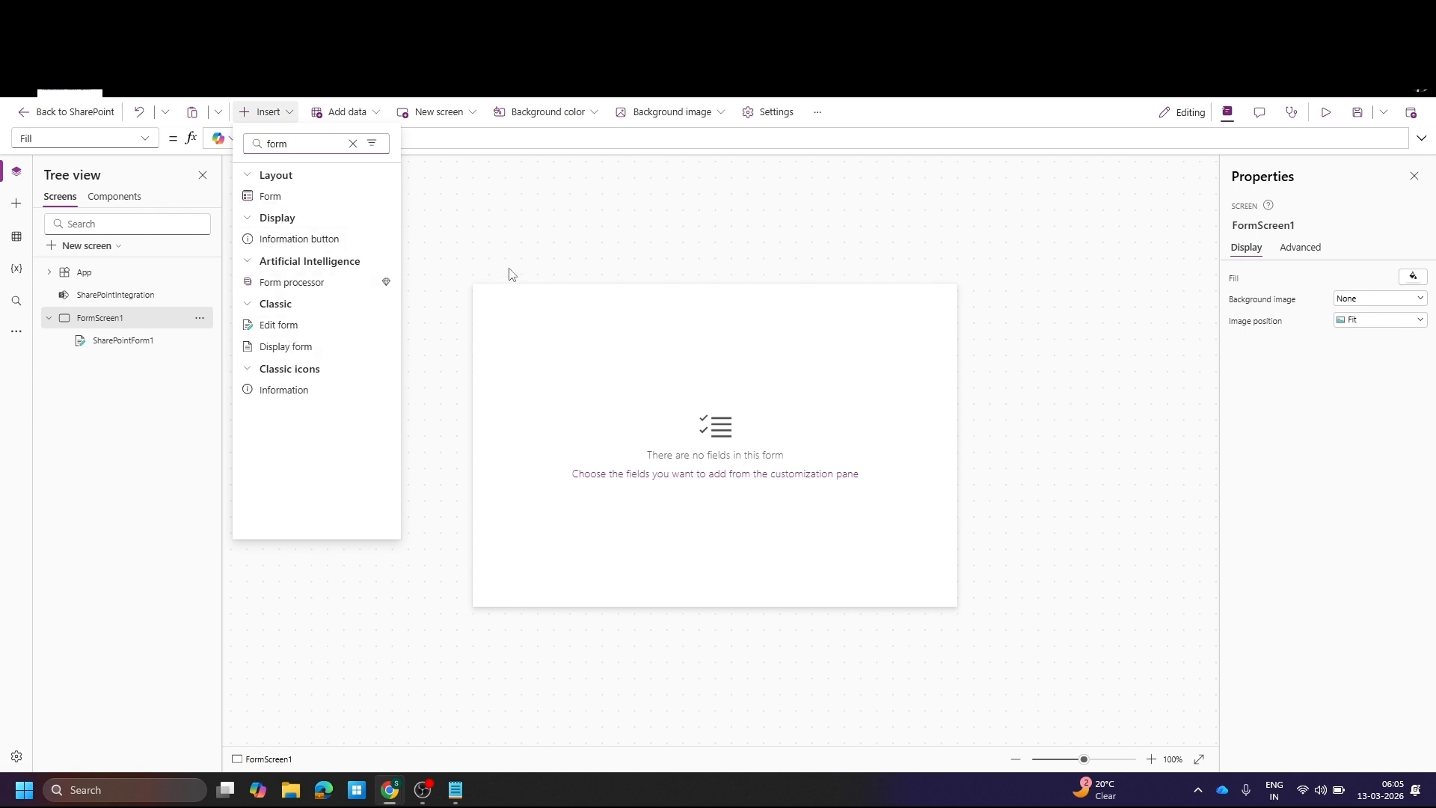
{"action": "left_click", "coordinate": [462, 222]}
Add the Employee Name and Project Status fields to the empty SharePointForm1
{"action": "left_click", "coordinate": [607, 404]}
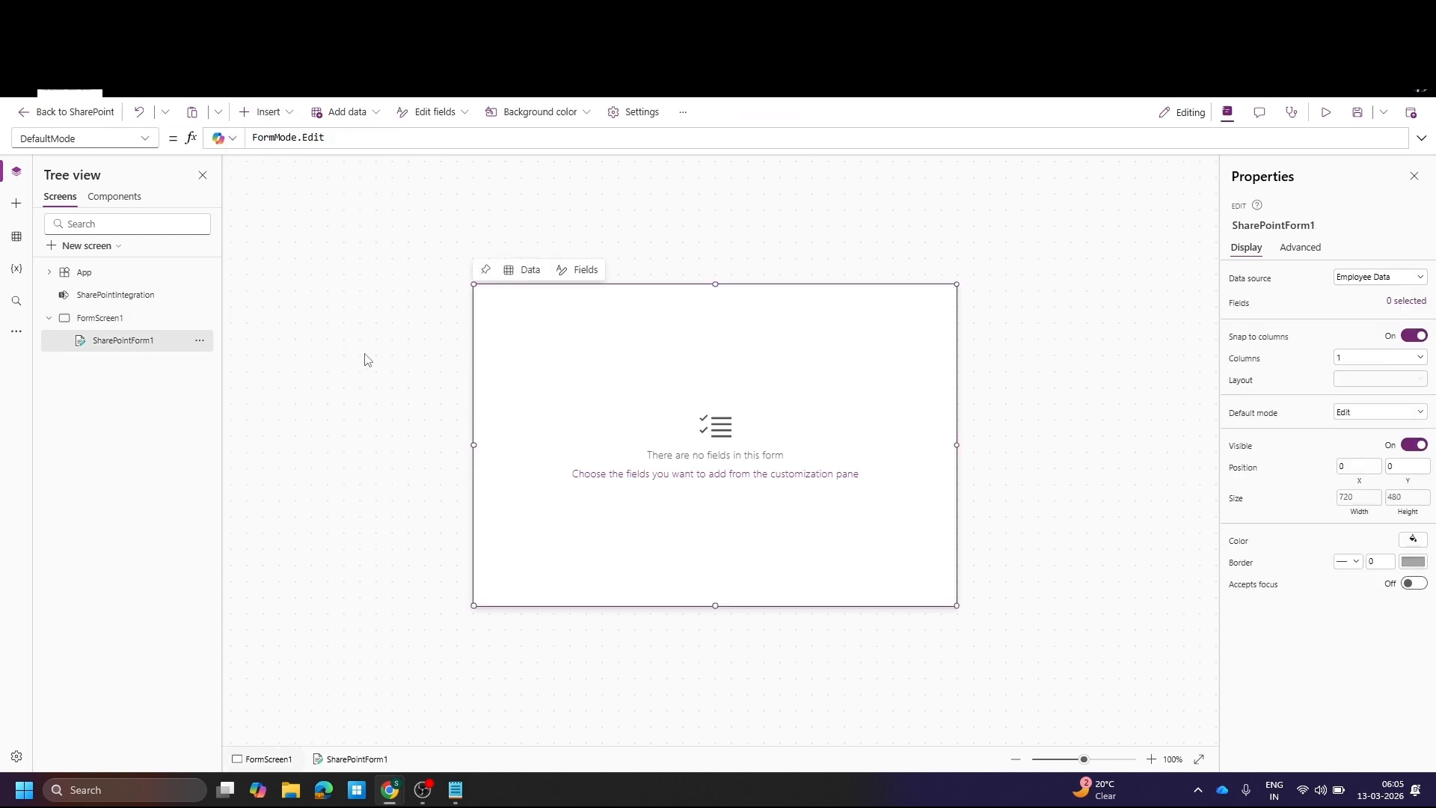
{"action": "left_click", "coordinate": [1403, 302]}
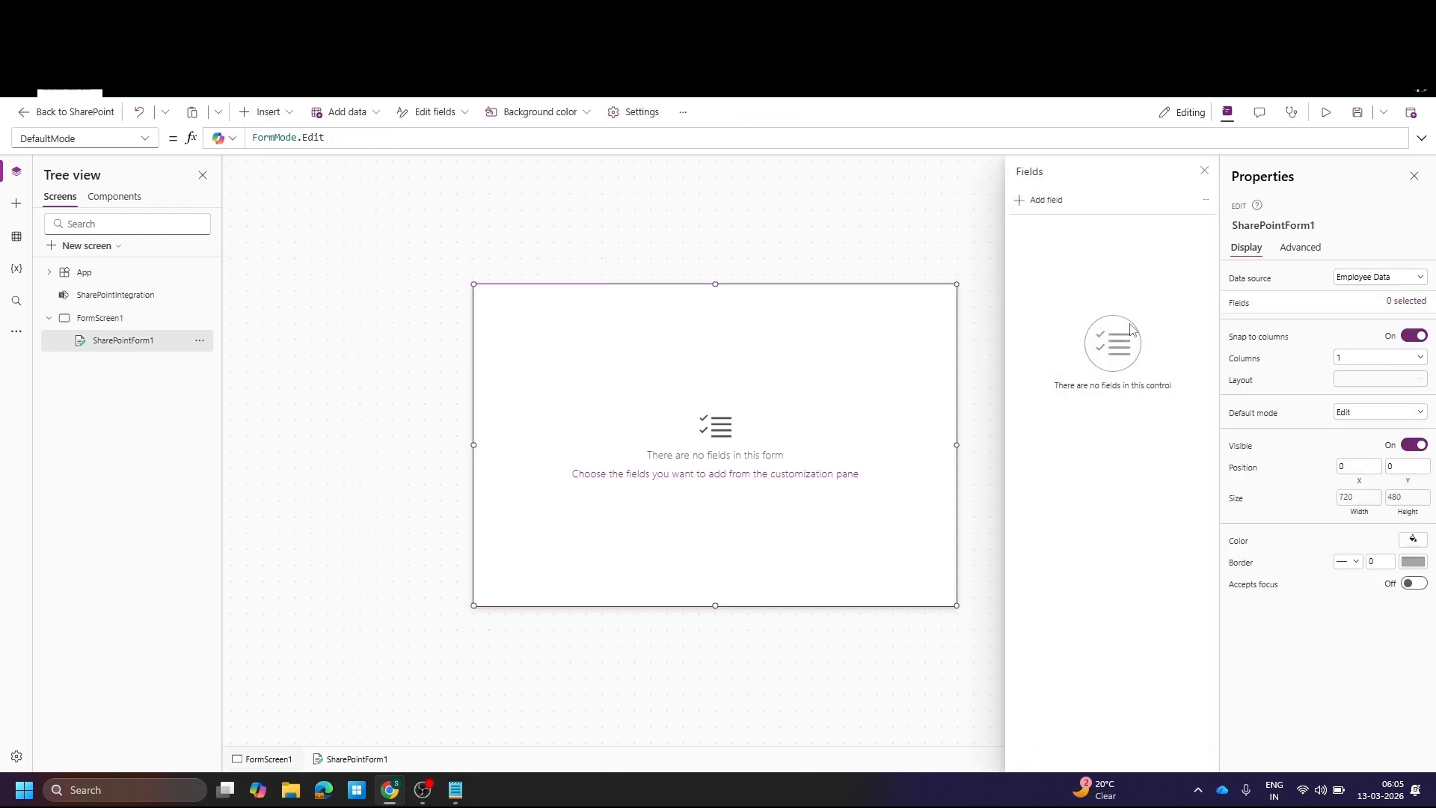
{"action": "left_click", "coordinate": [1048, 200]}
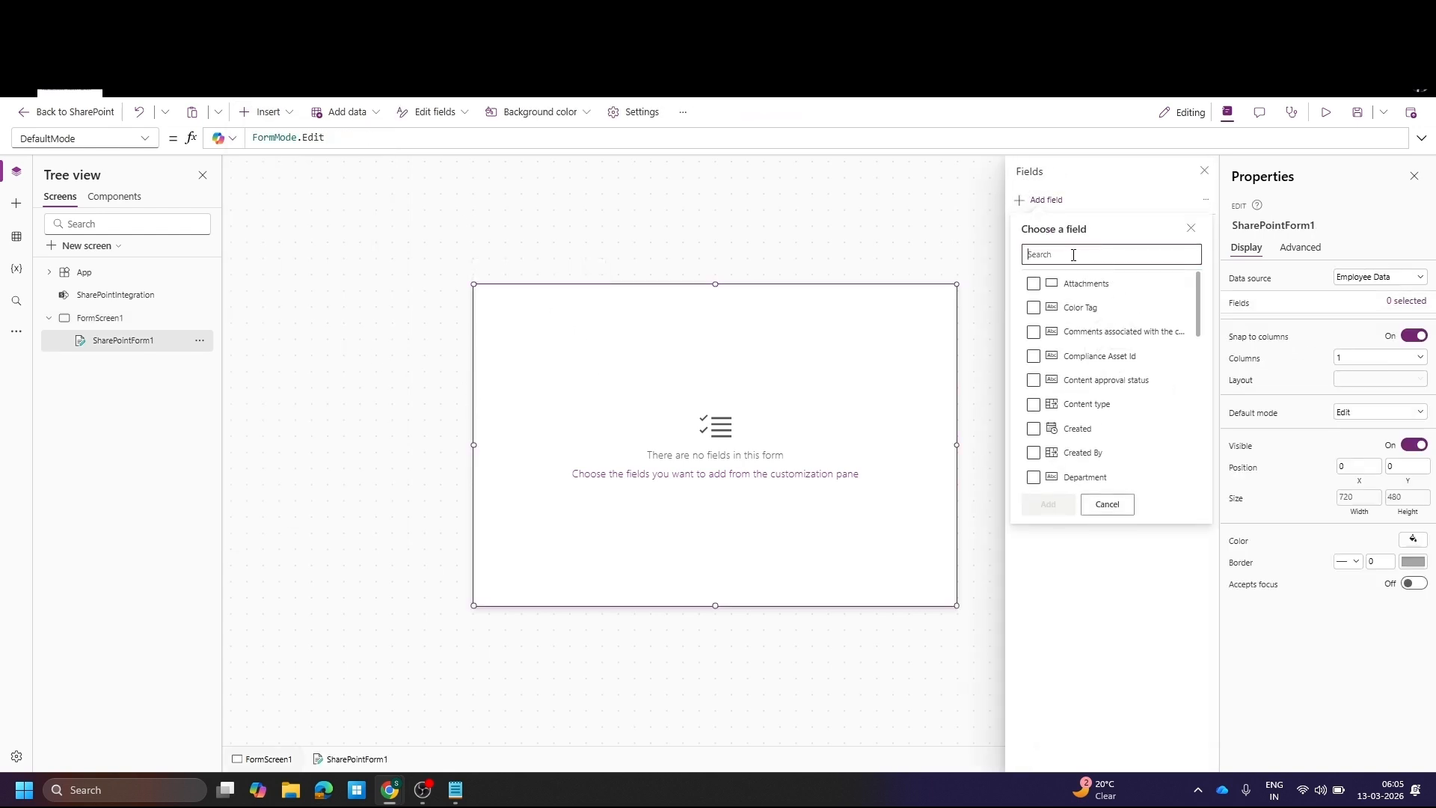
{"action": "type", "text": "emplo"}
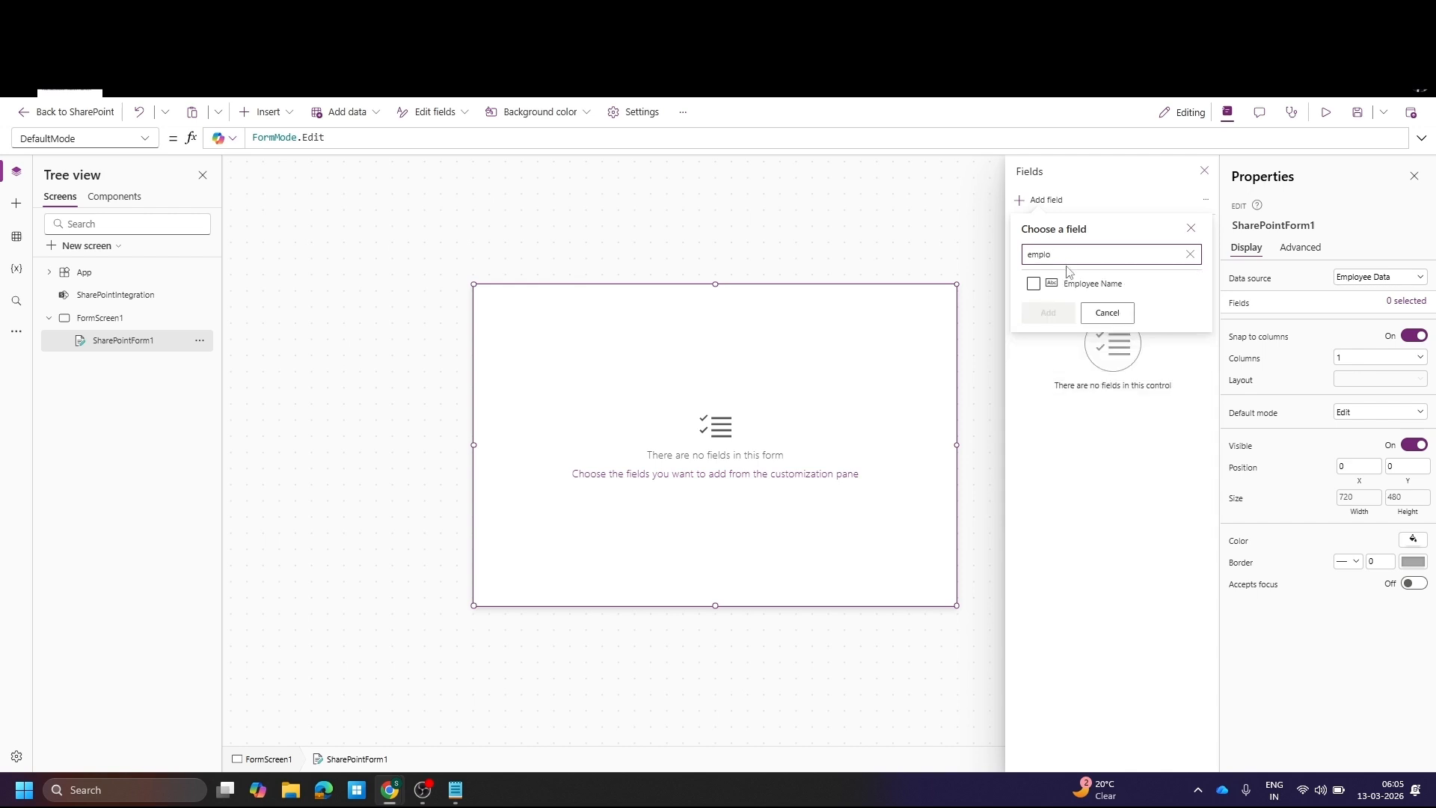
{"action": "left_click", "coordinate": [1034, 283]}
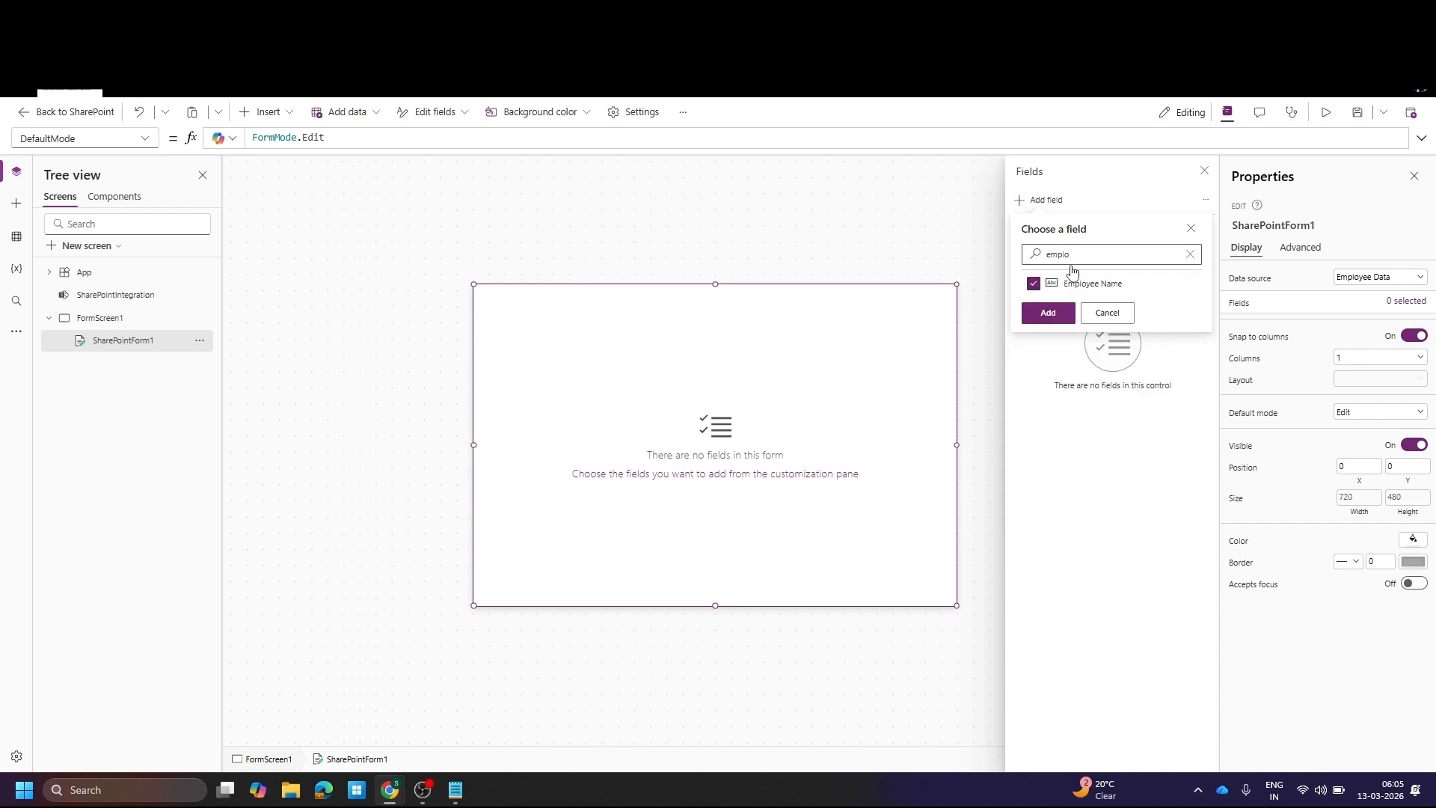
{"action": "left_click", "coordinate": [1189, 253]}
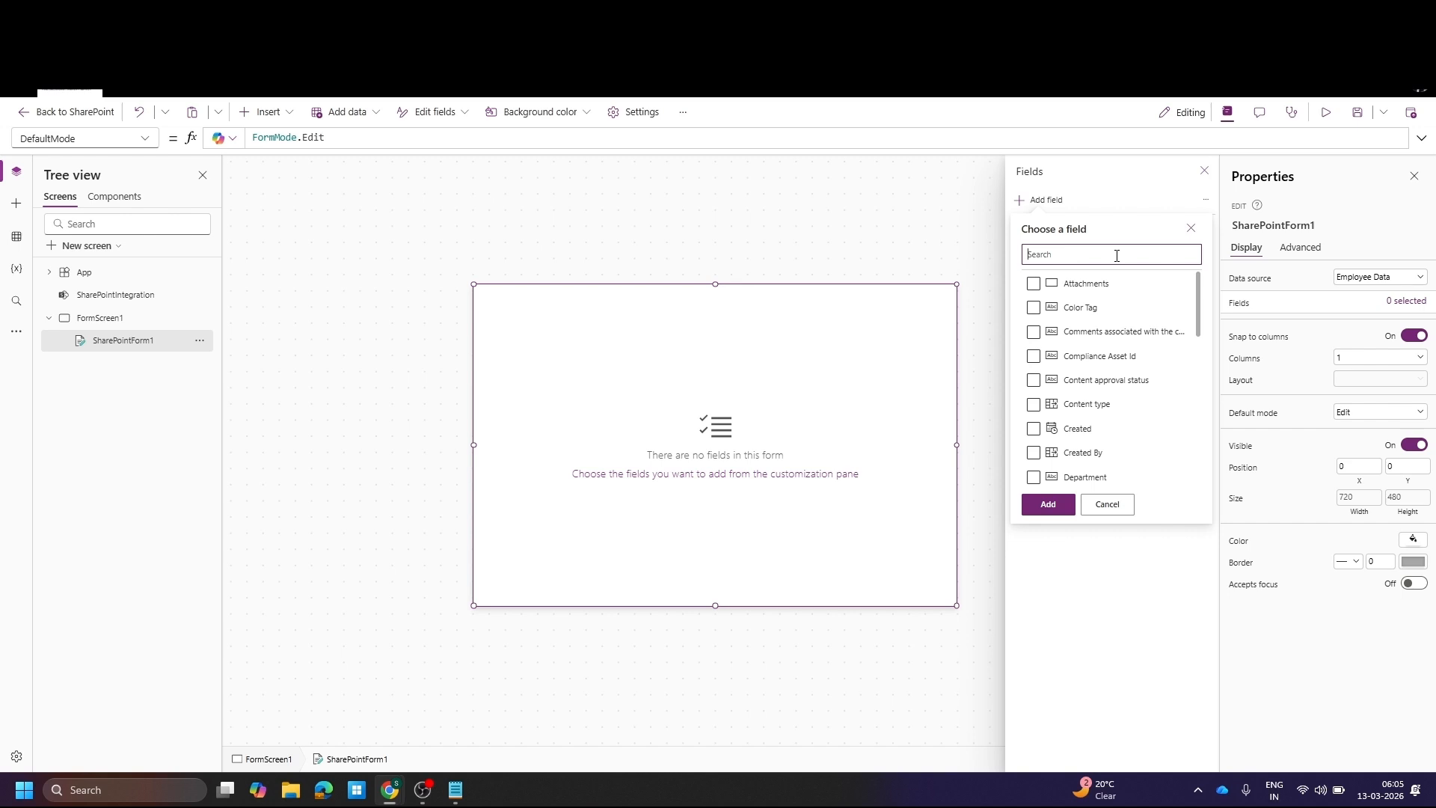
{"action": "type", "text": "project"}
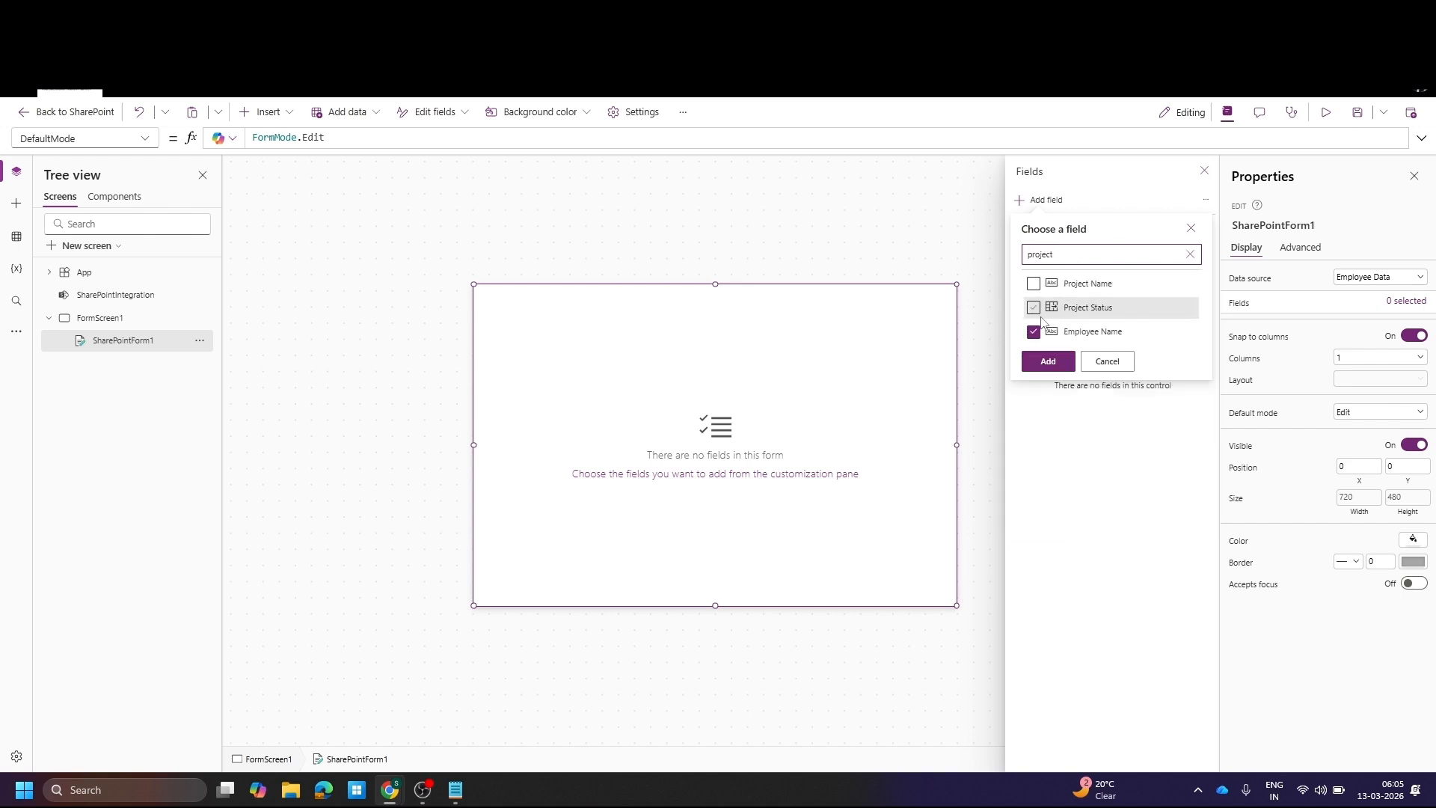
{"action": "left_click", "coordinate": [1033, 308]}
{"action": "left_click", "coordinate": [1065, 367]}
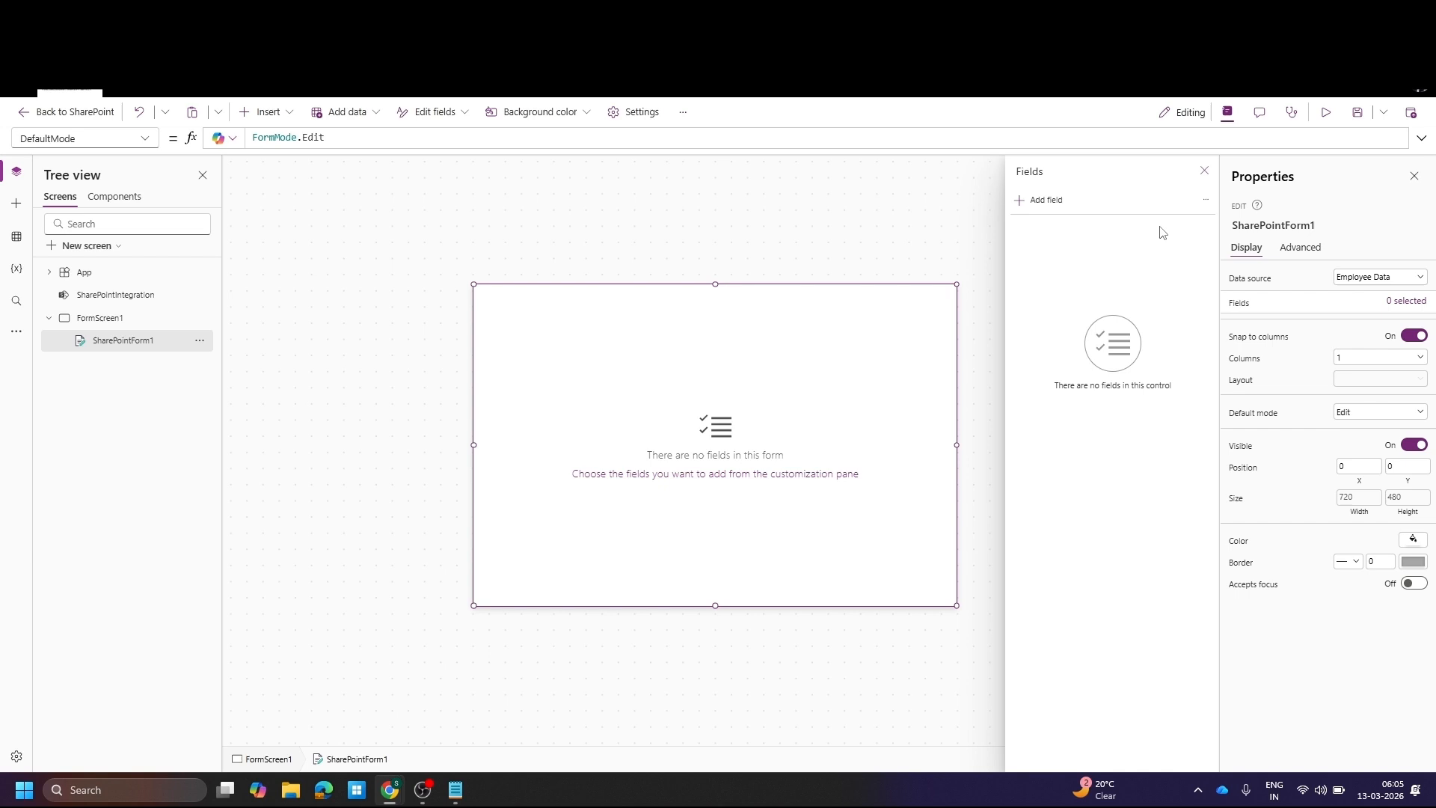
{"action": "left_click", "coordinate": [1203, 172]}
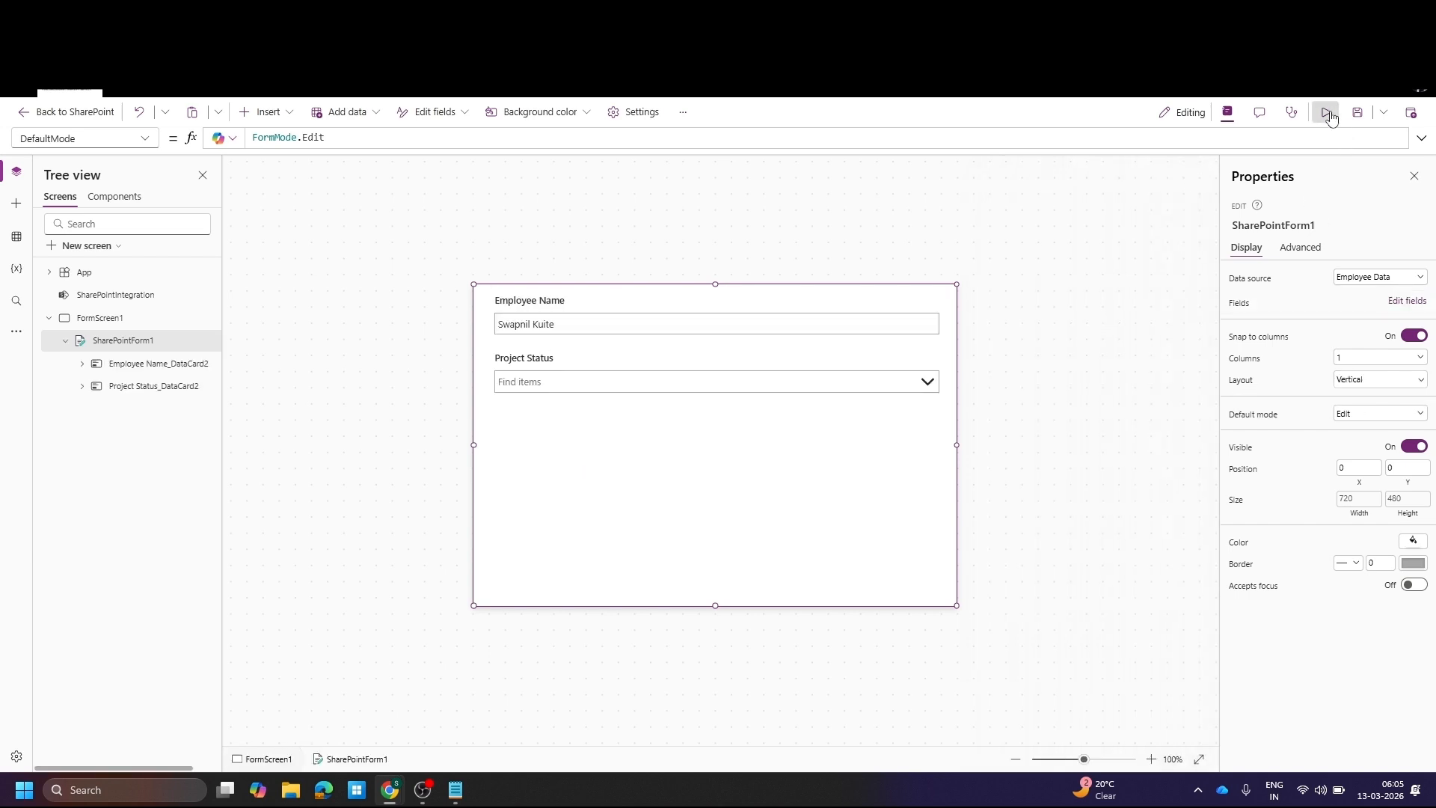
Preview the form with its Employee Name and Project Status fields, check the status choices, and return to editing
{"action": "left_click", "coordinate": [1325, 112]}
{"action": "left_click", "coordinate": [1104, 314]}
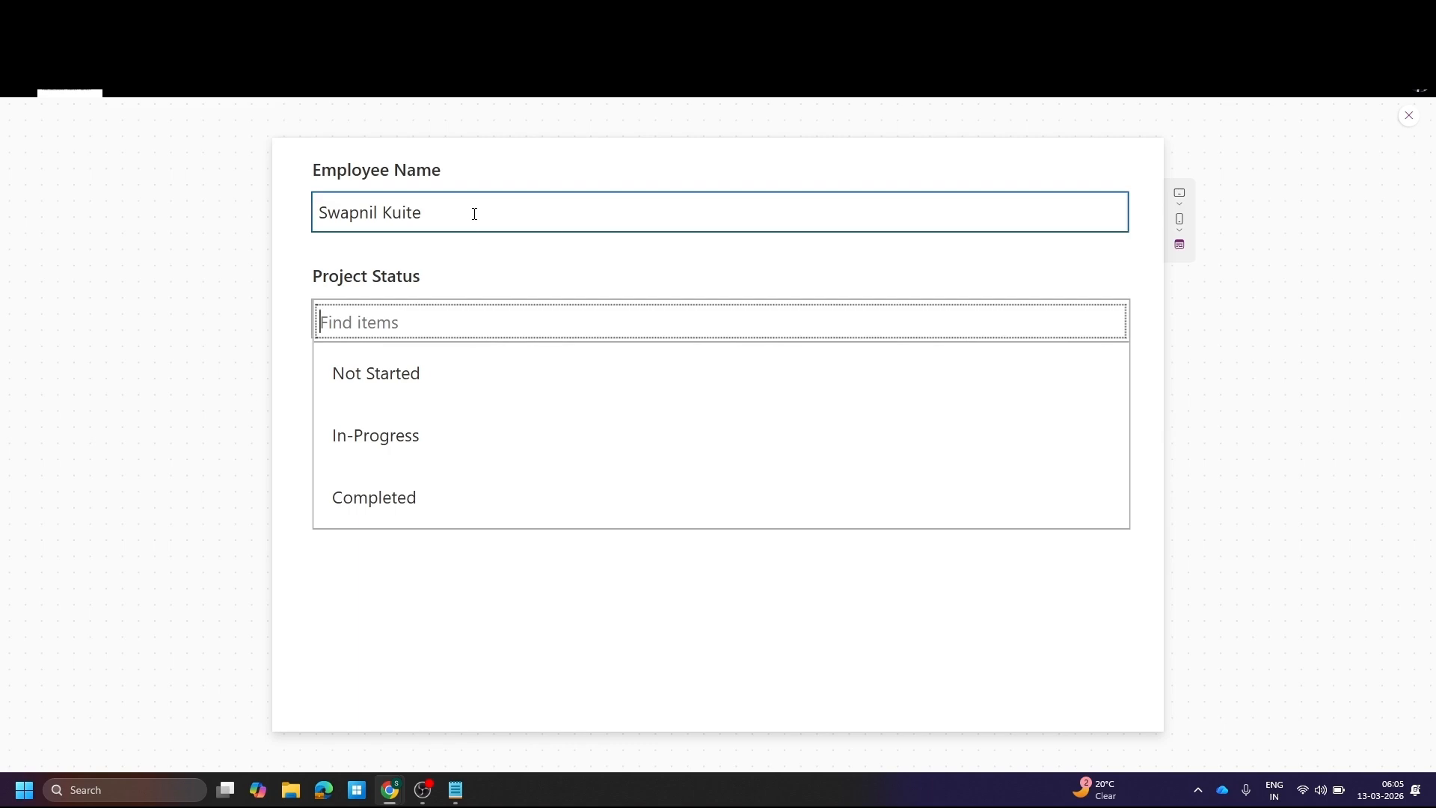
{"action": "left_click", "coordinate": [1406, 117]}
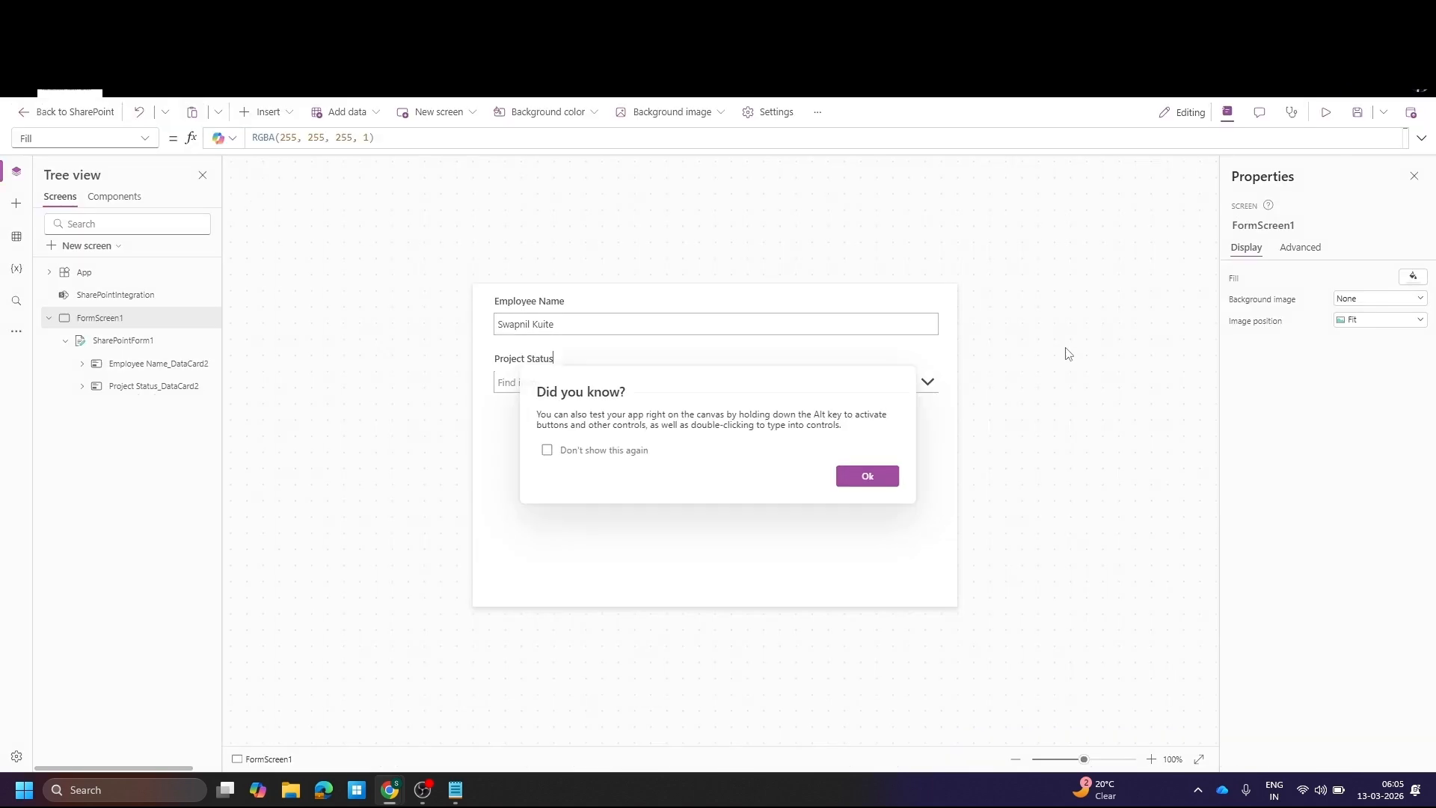
{"action": "left_click", "coordinate": [847, 486]}
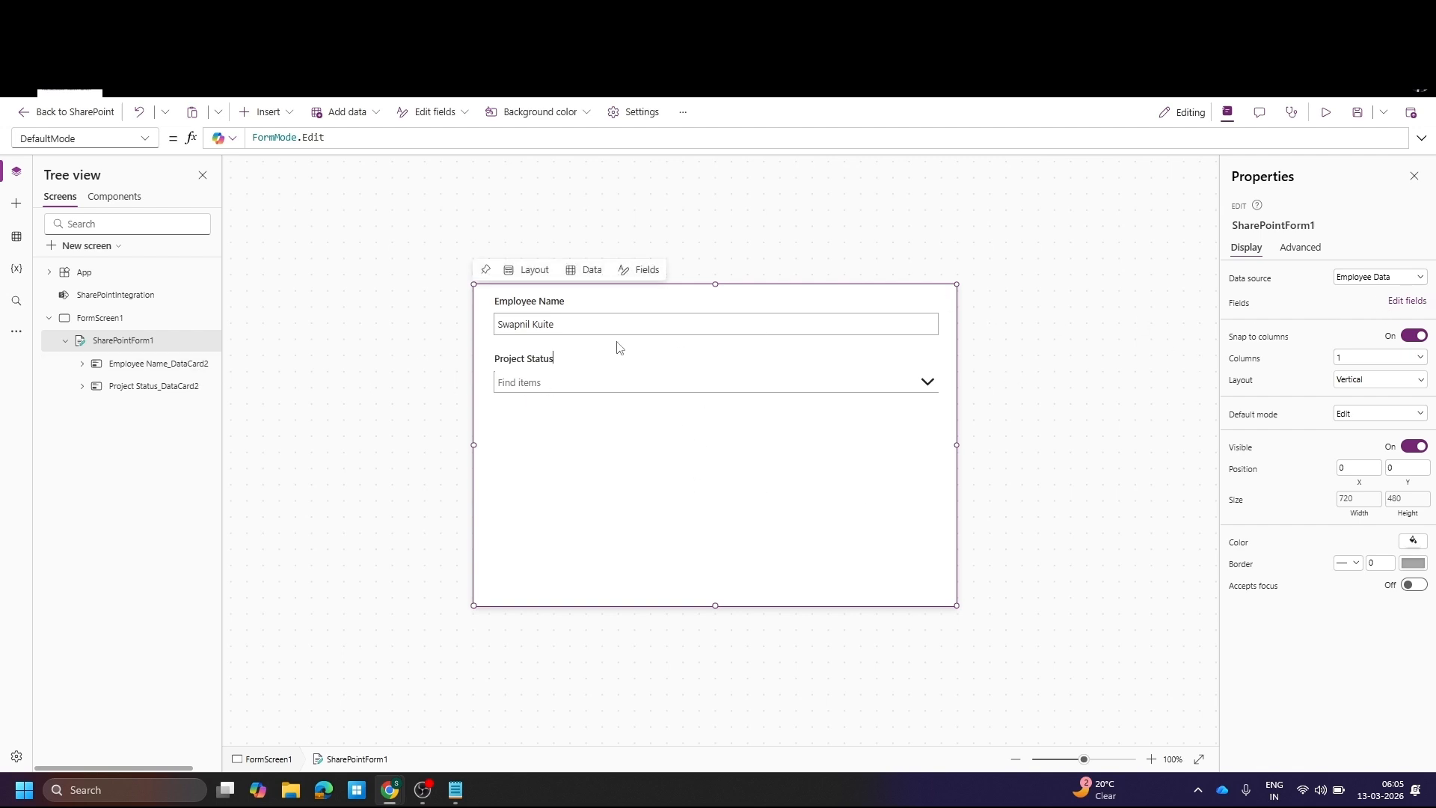
Replace SharePointForm1 on FormScreen1 with a modern Form control connected to the Employee Data source
{"action": "right_click", "coordinate": [203, 346]}
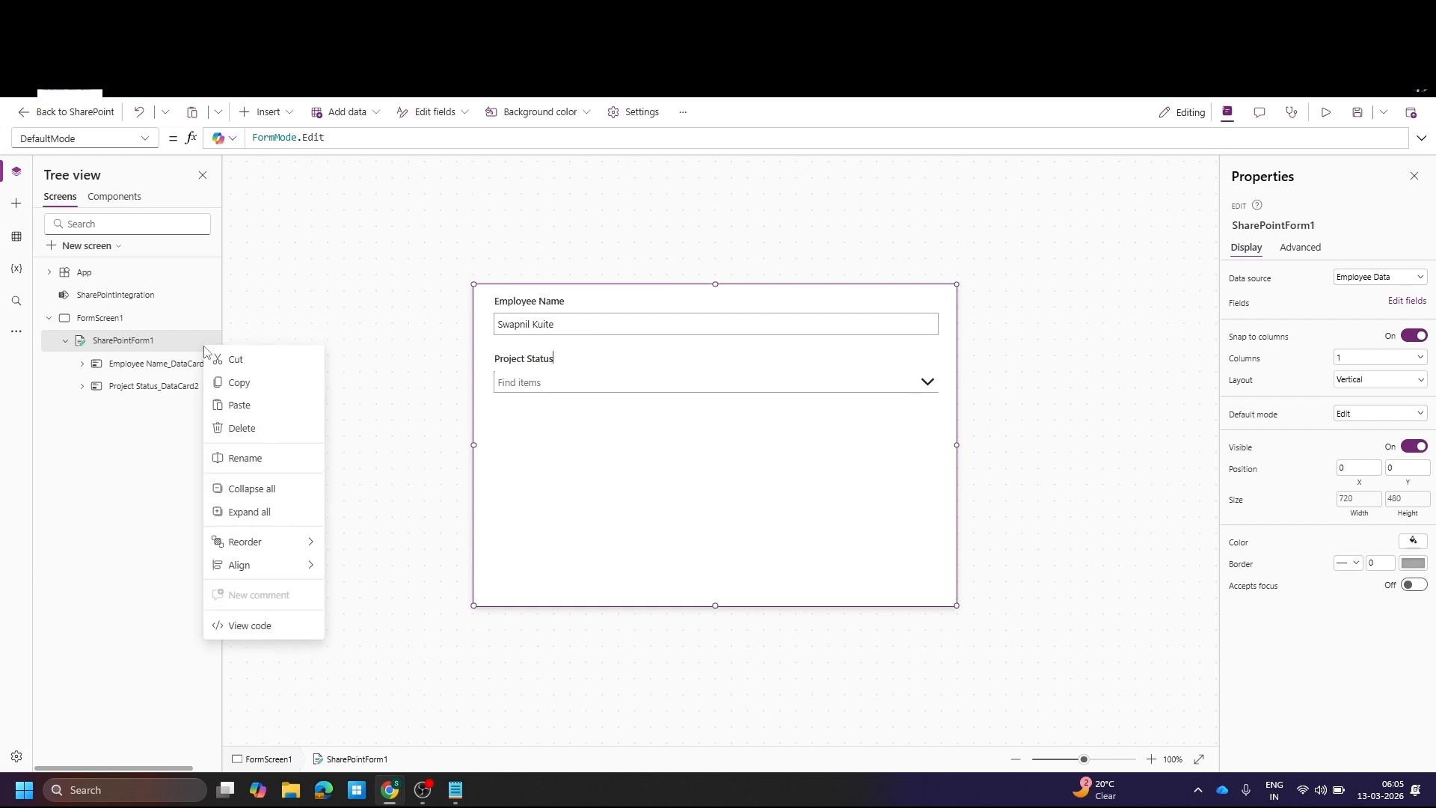
{"action": "left_click", "coordinate": [247, 432]}
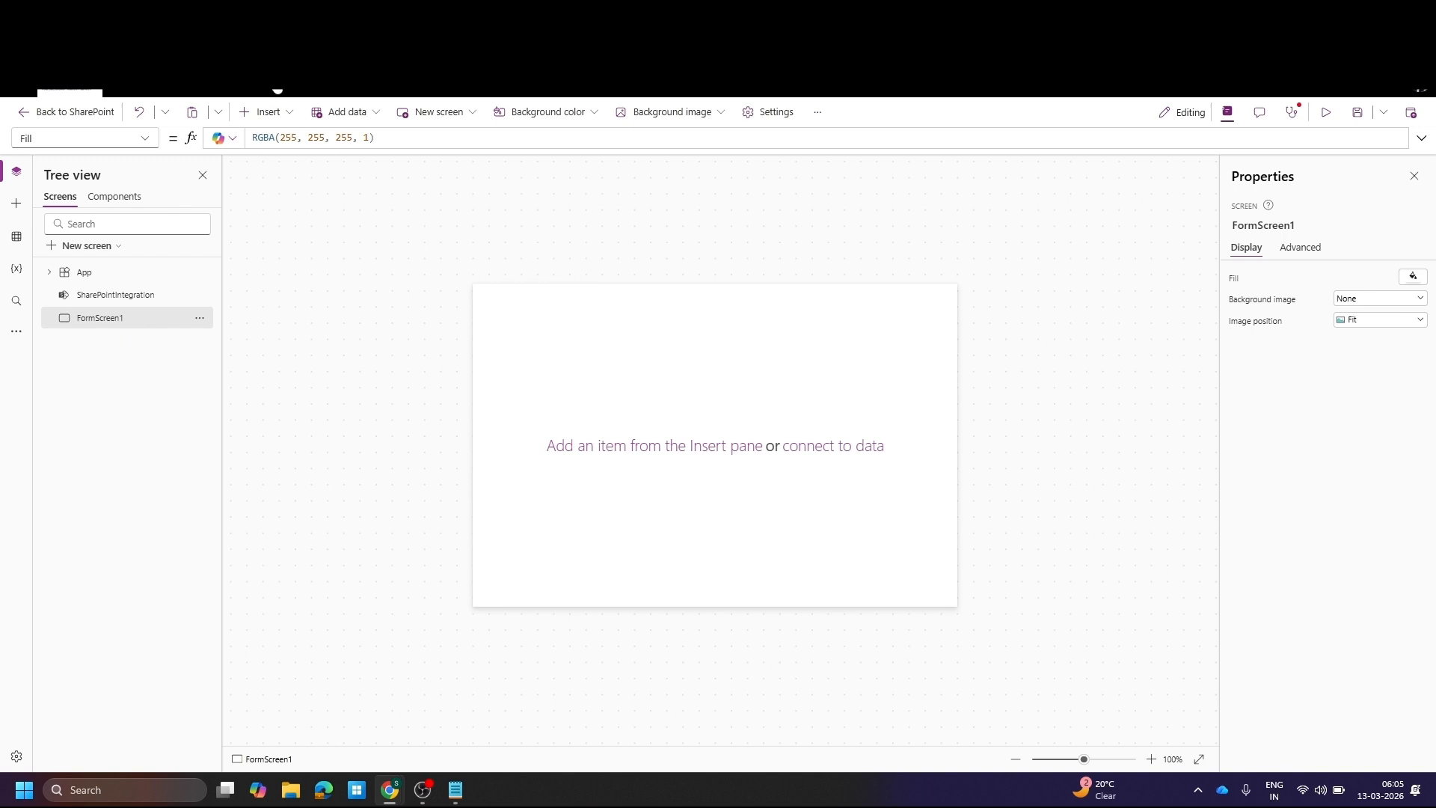
{"action": "left_click", "coordinate": [269, 113]}
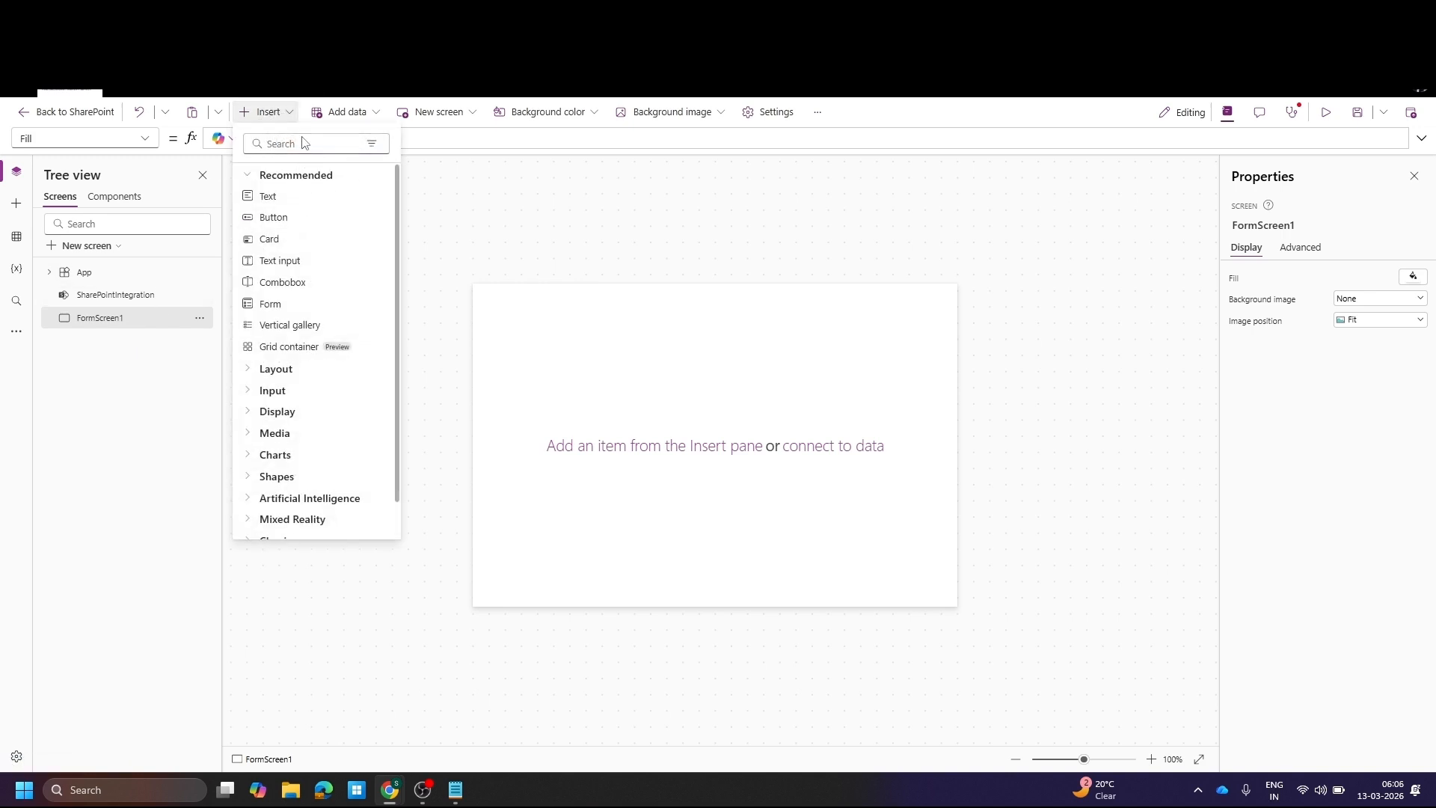
{"action": "type", "text": "form"}
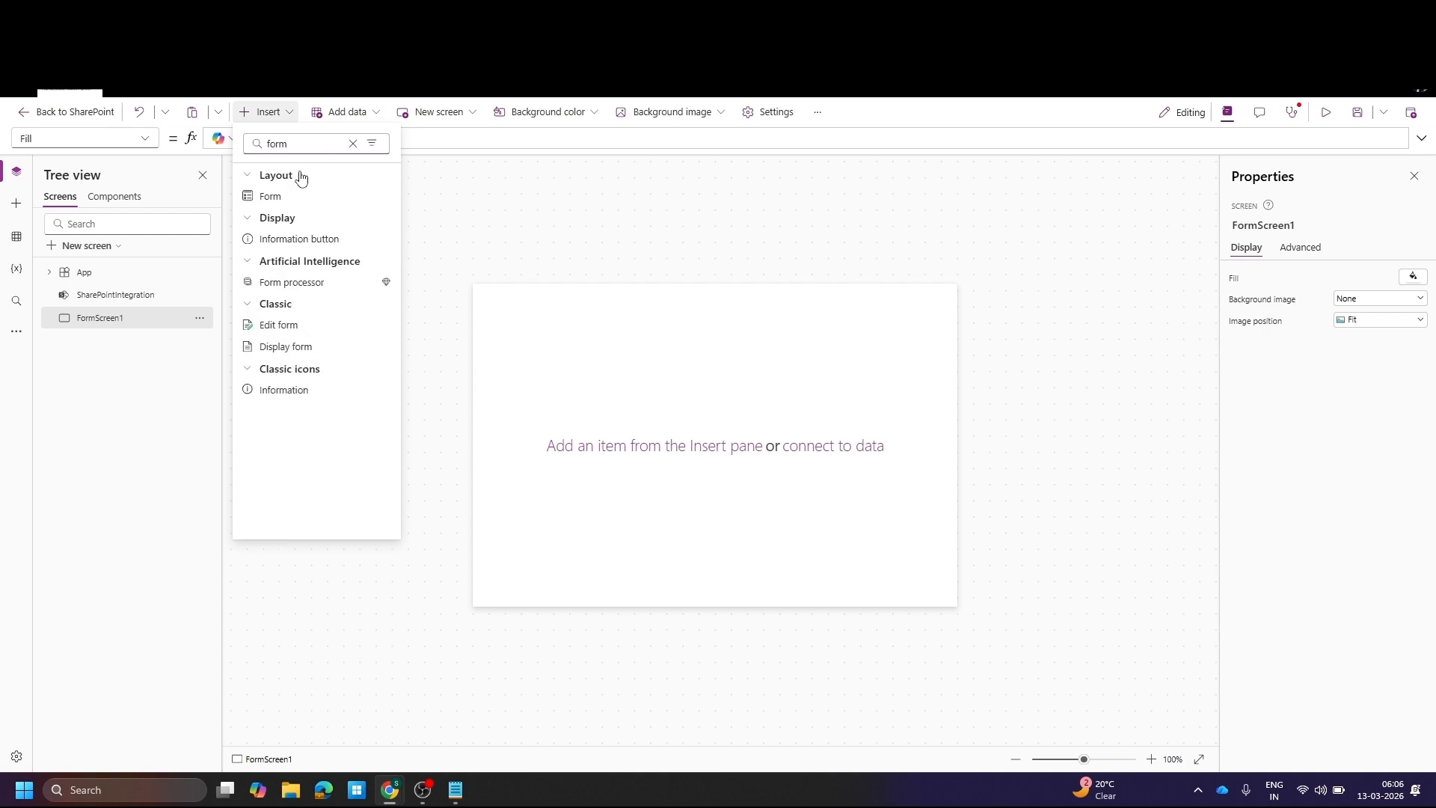
{"action": "left_click", "coordinate": [290, 195]}
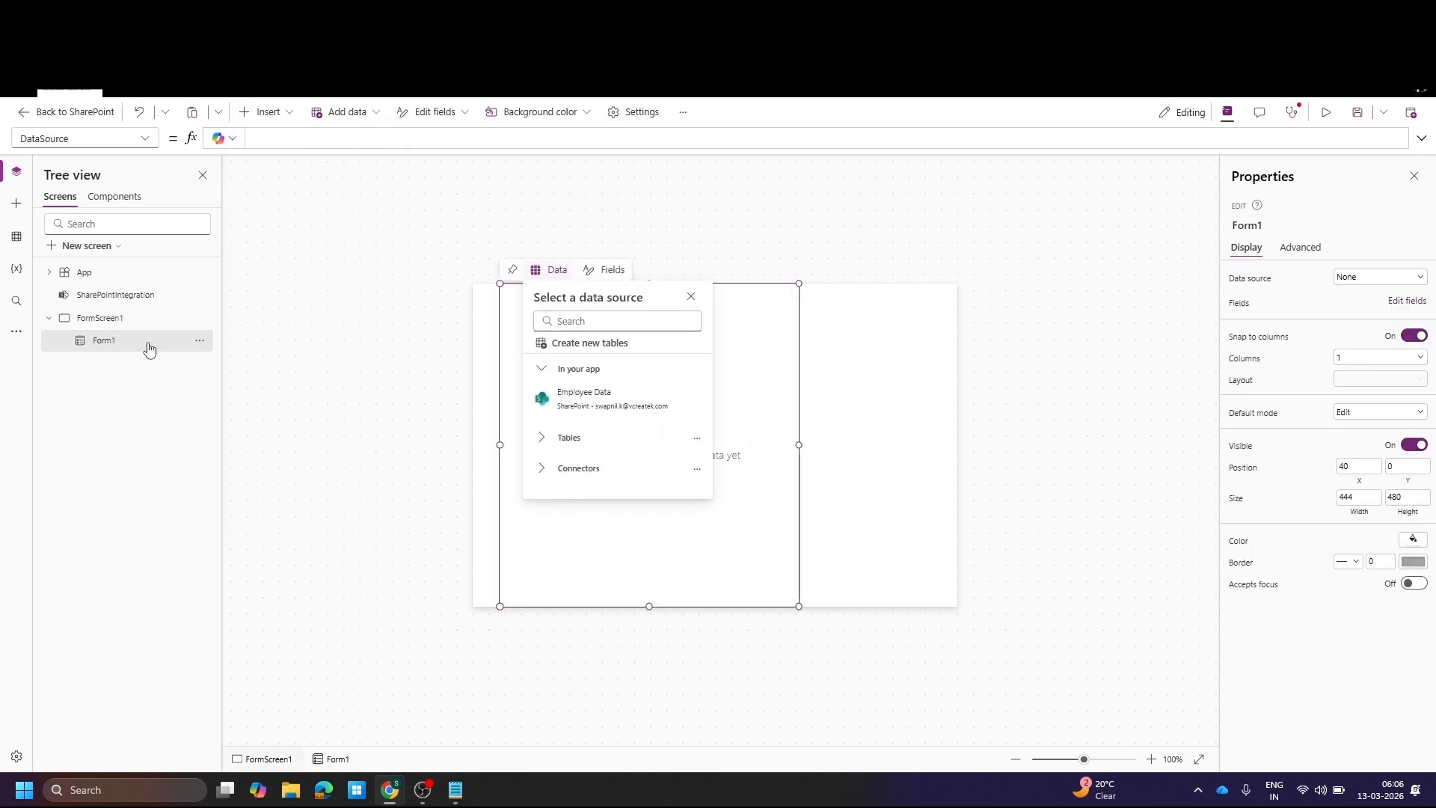
{"action": "left_click", "coordinate": [670, 403]}
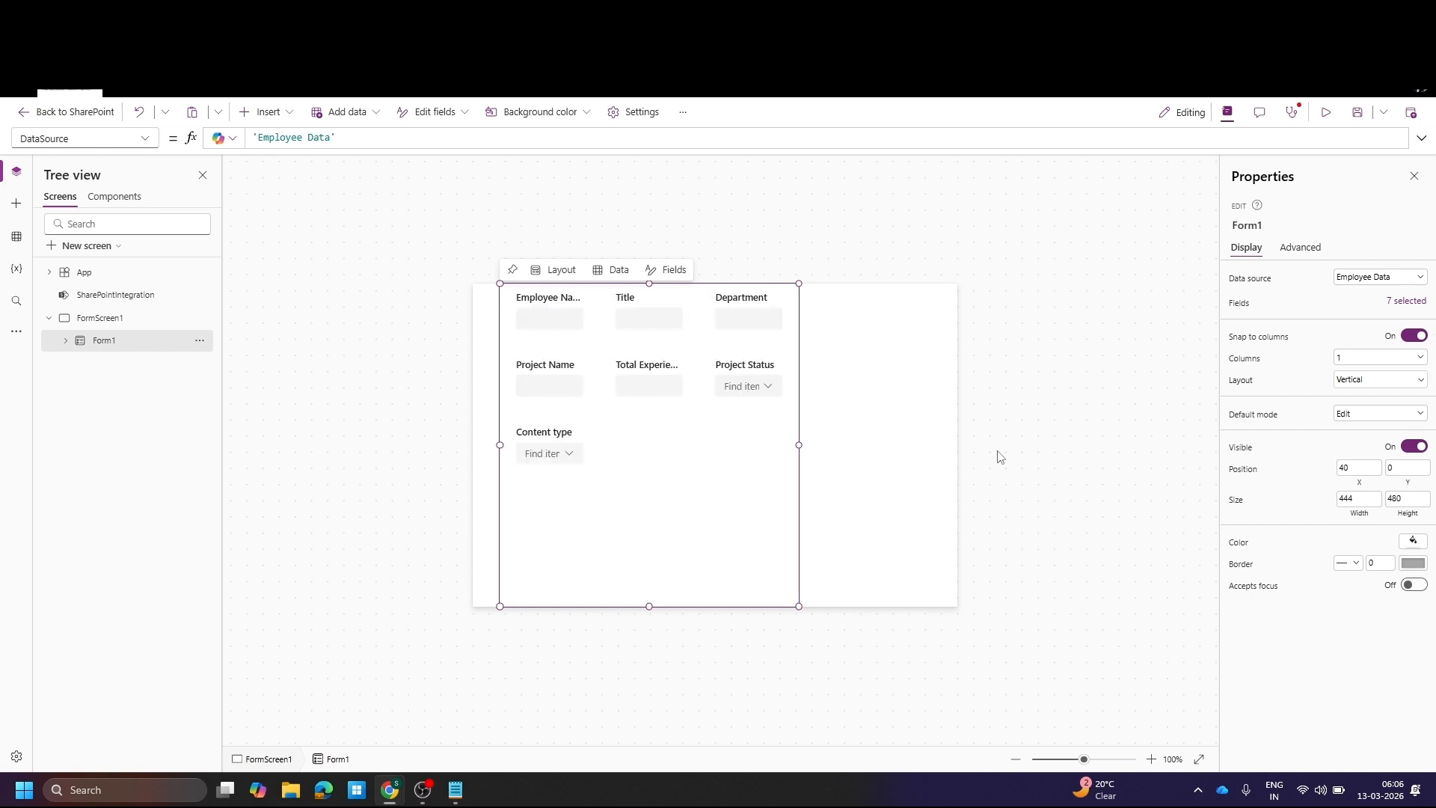
Resize Form1 to fill the whole screen, with position 0, 0, width 720 and height 480
{"action": "left_click_drag", "start_coordinate": [799, 606], "coordinate": [977, 601]}
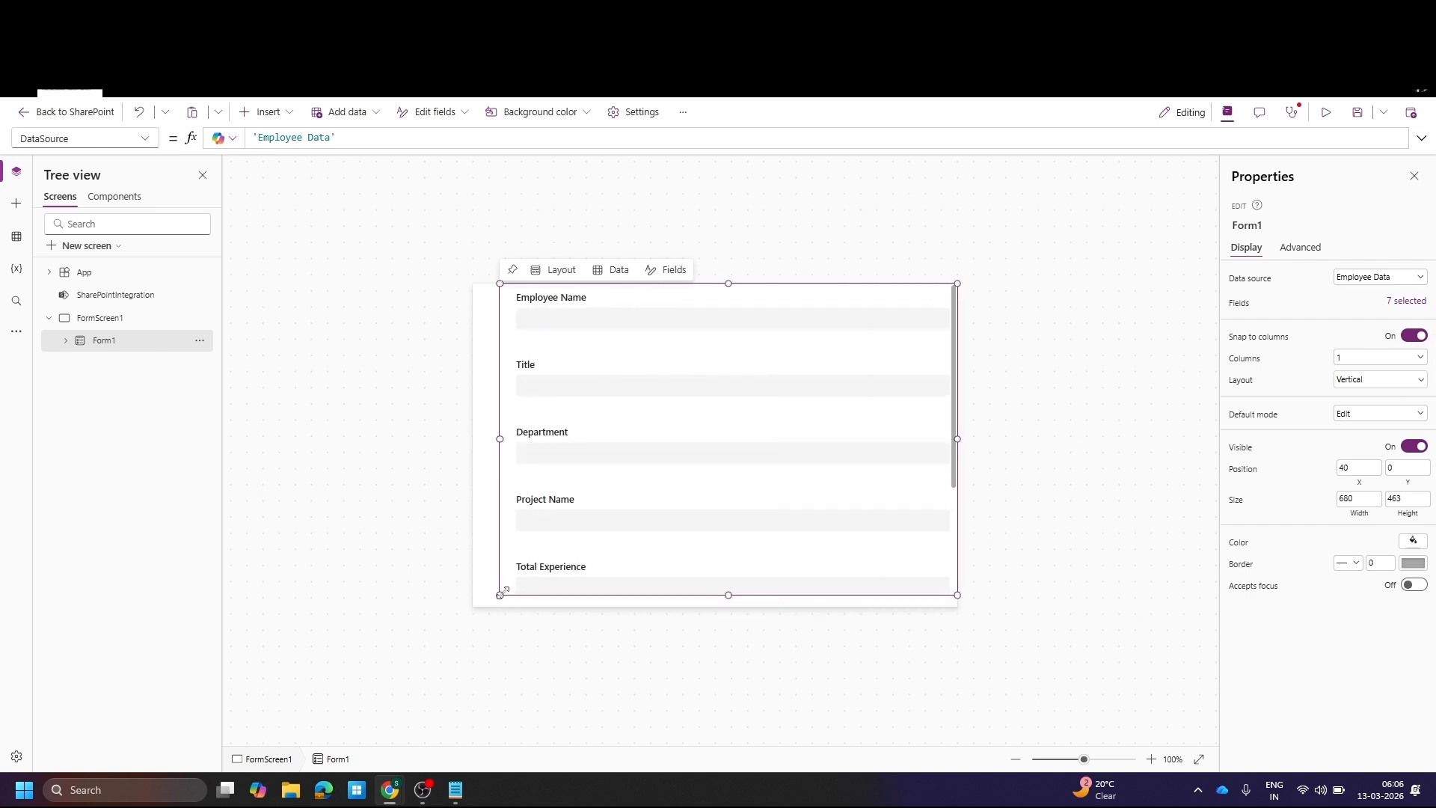
{"action": "left_click_drag", "start_coordinate": [499, 595], "coordinate": [465, 606]}
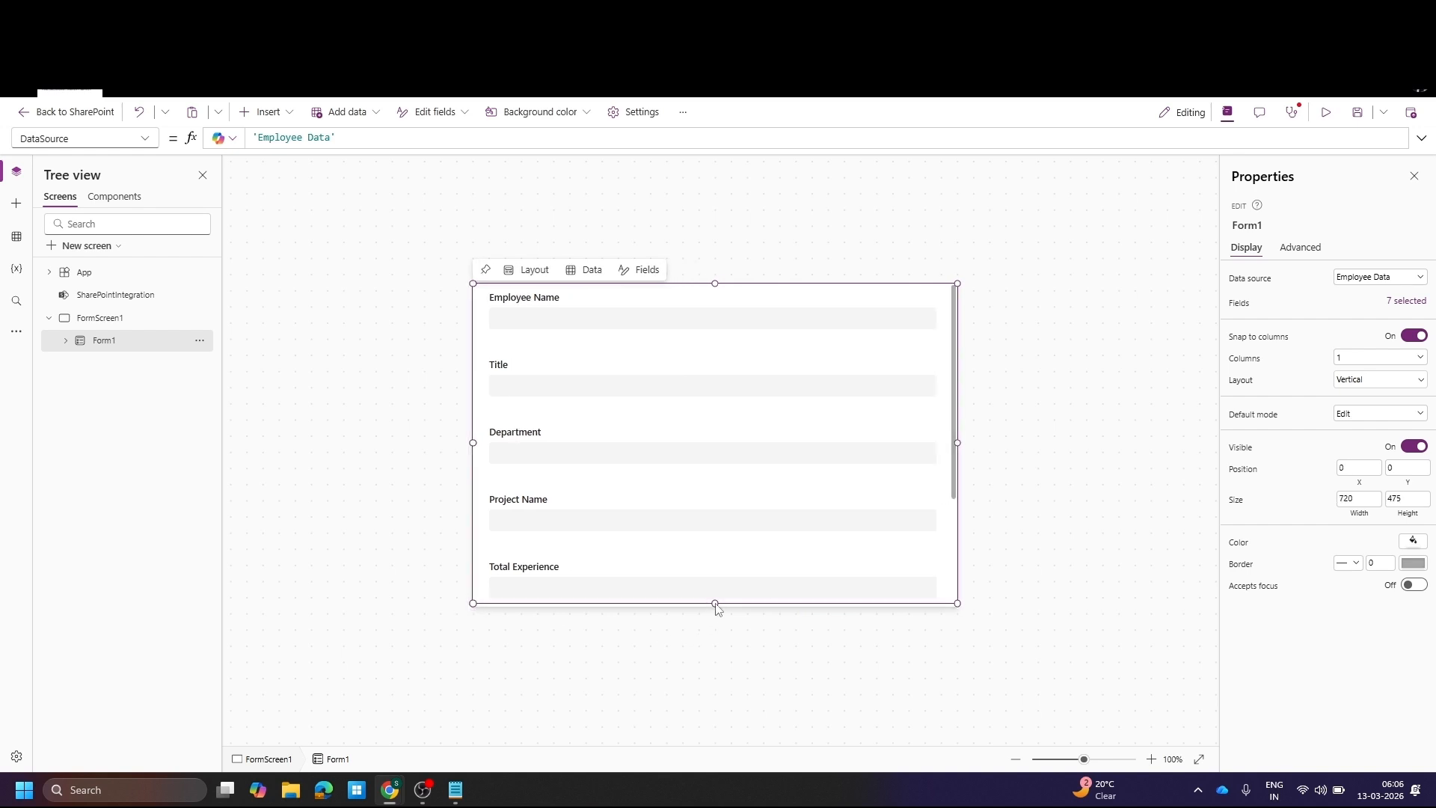
{"action": "left_click_drag", "start_coordinate": [714, 611], "coordinate": [715, 623]}
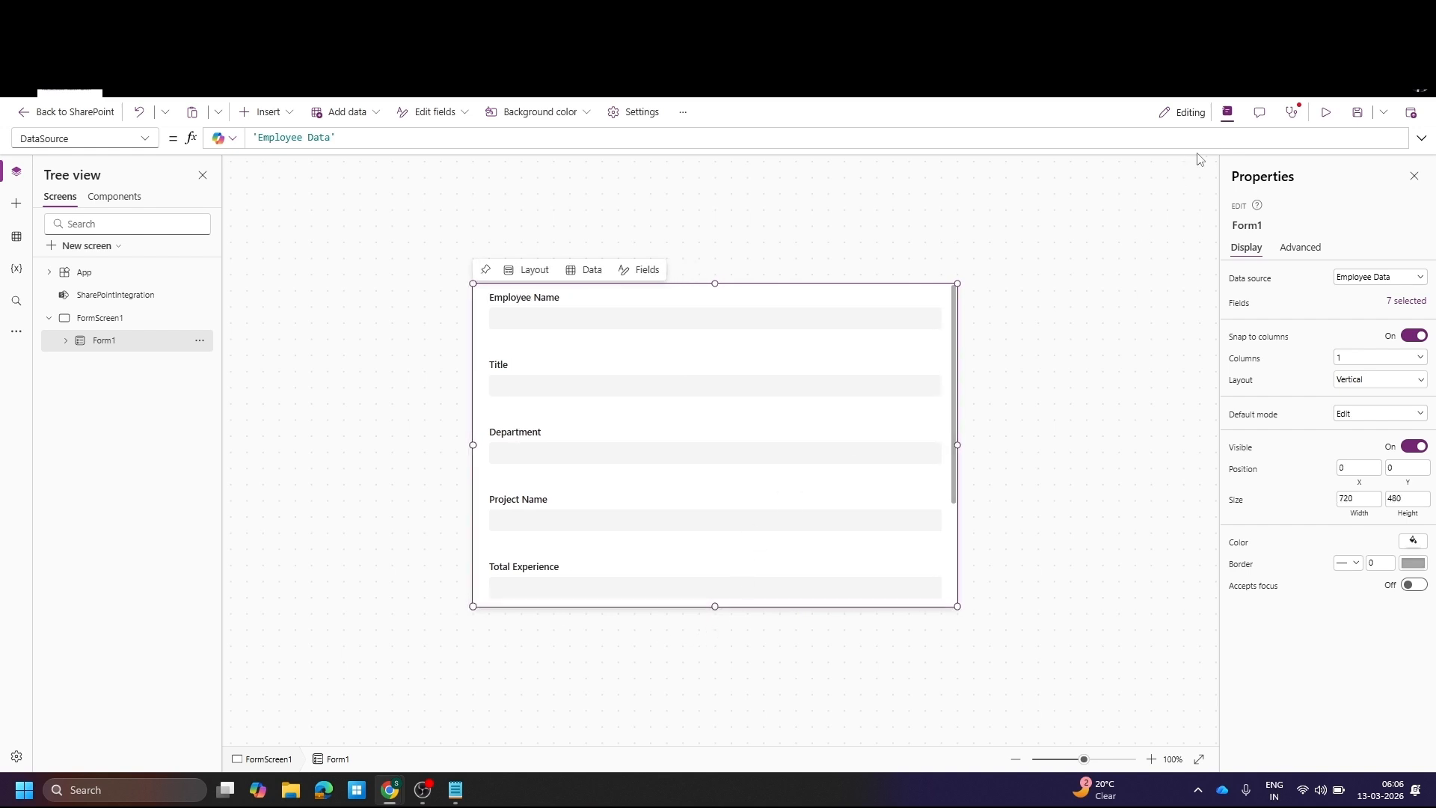
Preview the resized Form1 and return to editing
{"action": "left_click", "coordinate": [1325, 114]}
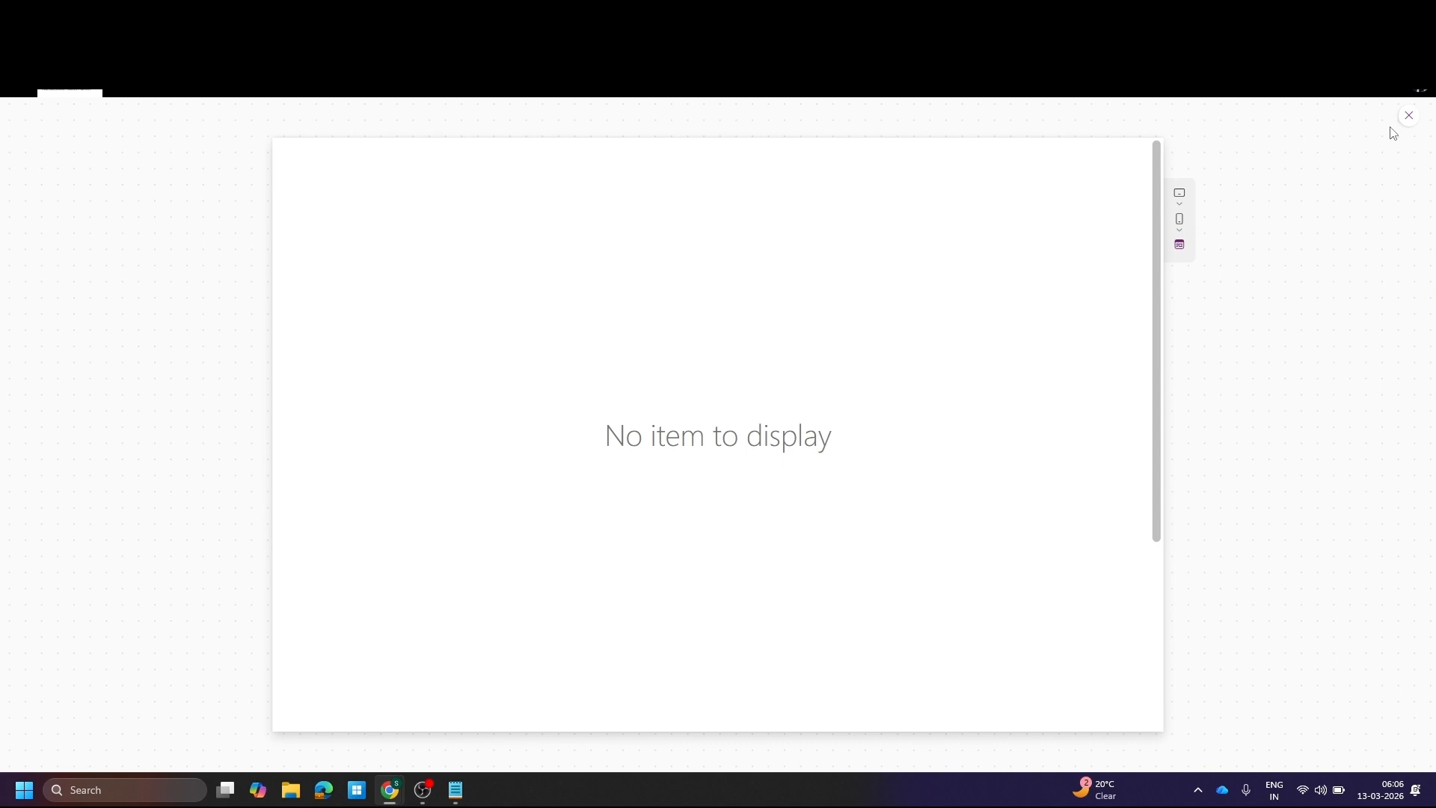
{"action": "left_click", "coordinate": [1408, 115]}
{"action": "left_click", "coordinate": [874, 474]}
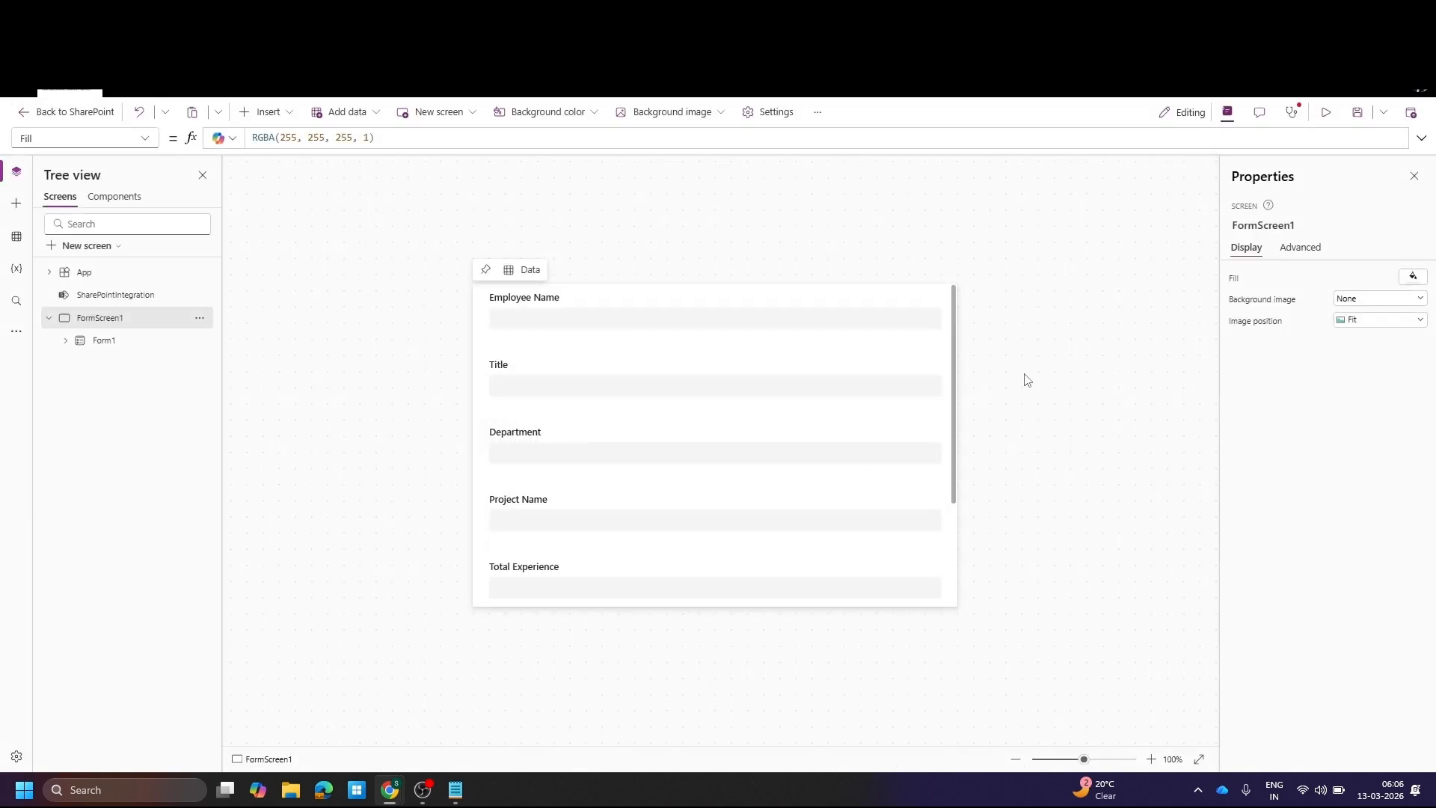
Change Form1's default mode so it accepts new items, and preview the form from its first field to its last
{"action": "left_click", "coordinate": [107, 341]}
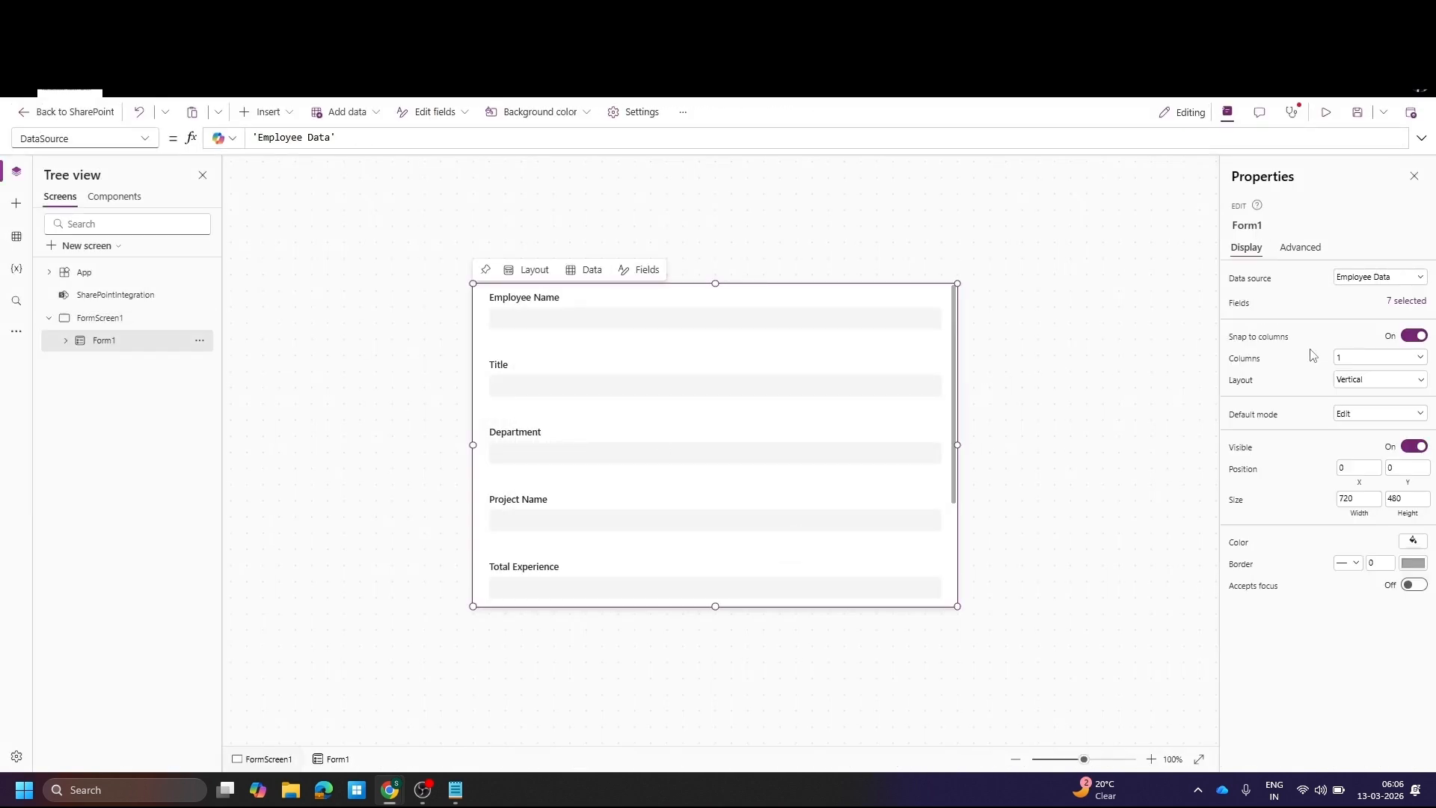
{"action": "left_click", "coordinate": [1369, 420]}
{"action": "left_click", "coordinate": [1365, 449]}
{"action": "left_click", "coordinate": [1326, 112]}
{"action": "scroll", "coordinate": [761, 338], "scroll_direction": "down", "scroll_amount": 3}
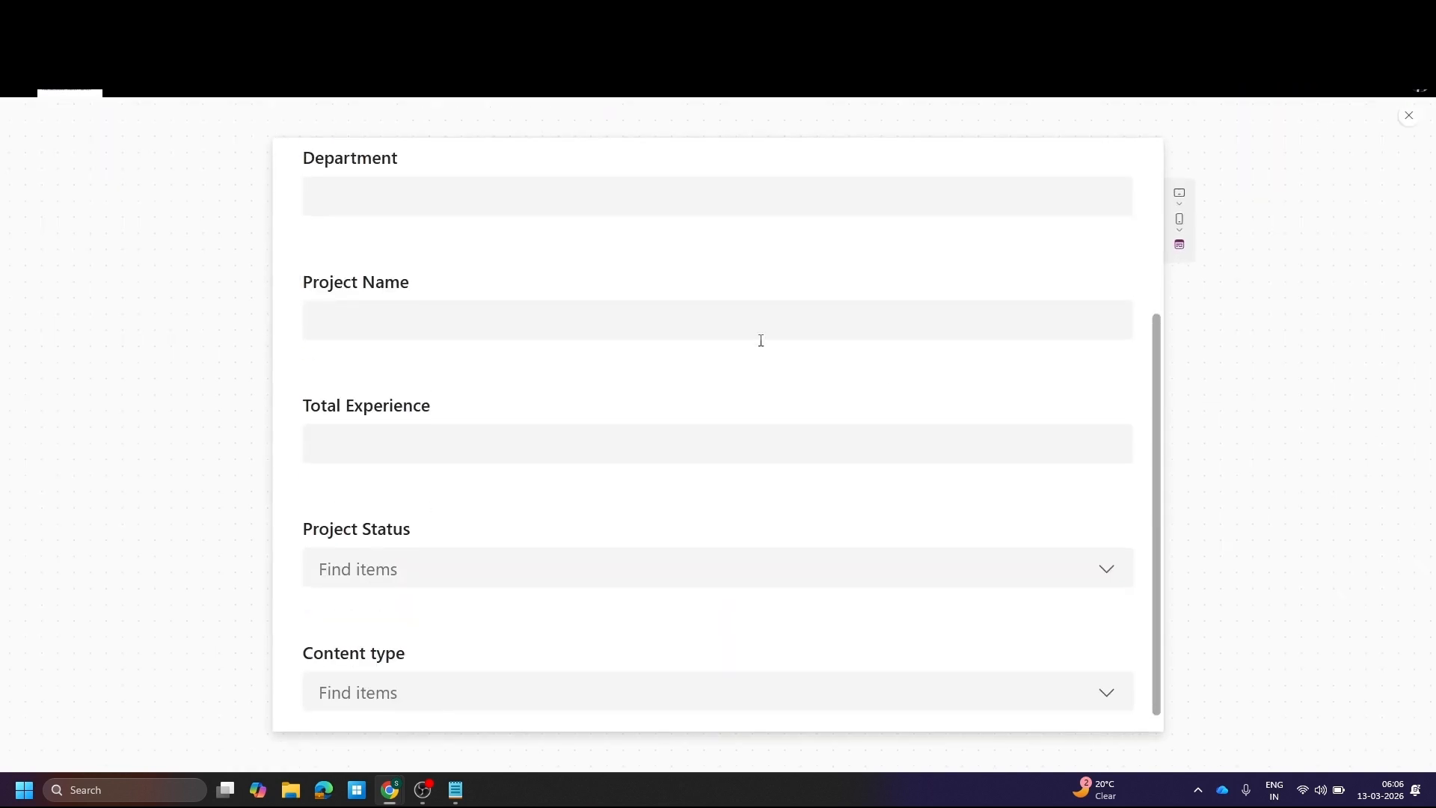
{"action": "scroll", "coordinate": [761, 341], "scroll_direction": "up", "scroll_amount": 3}
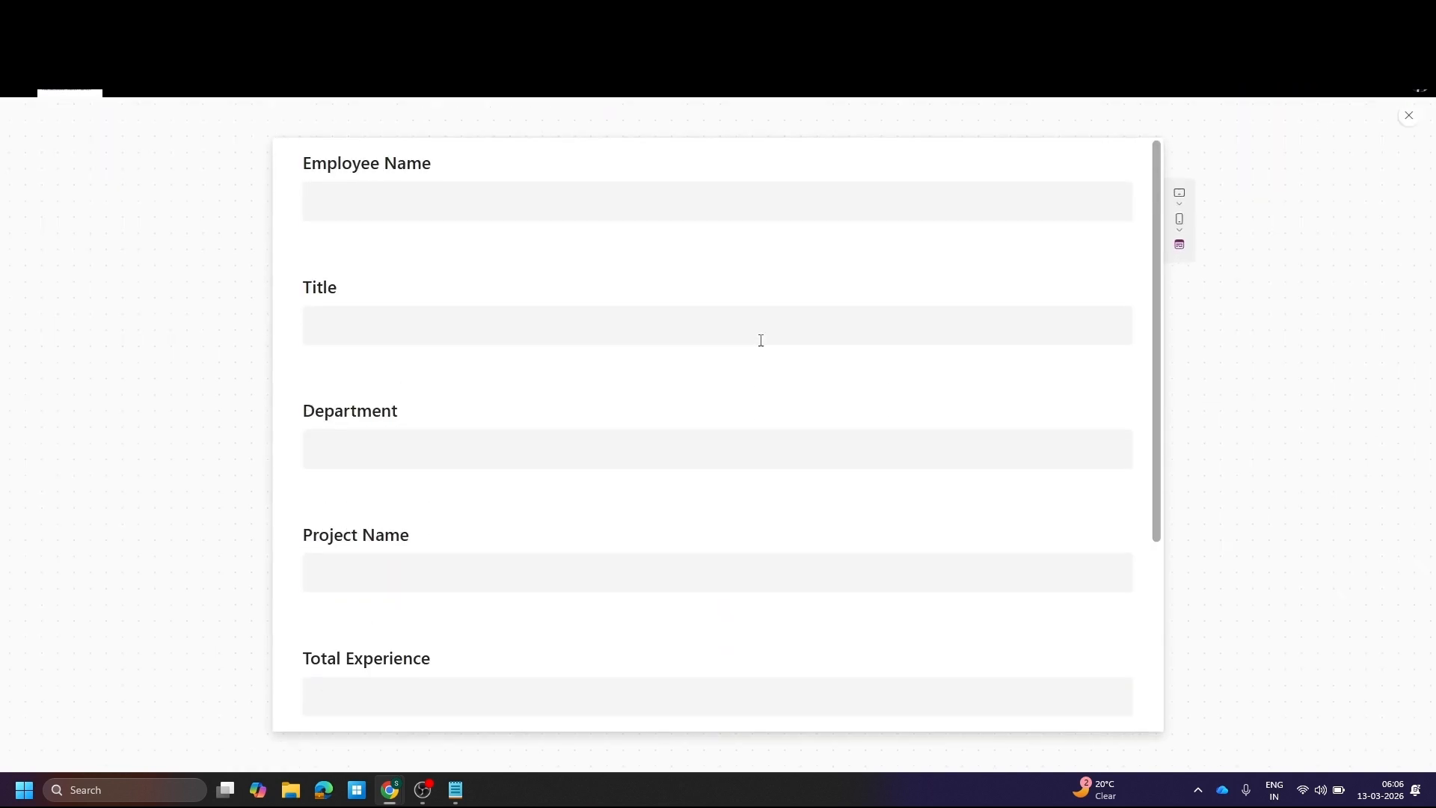
Test the form in preview by entering s as the Employee Name and trying the Content type choices, and return to editing
{"action": "left_click", "coordinate": [450, 199]}
{"action": "left_click", "coordinate": [598, 269]}
{"action": "left_click", "coordinate": [552, 211]}
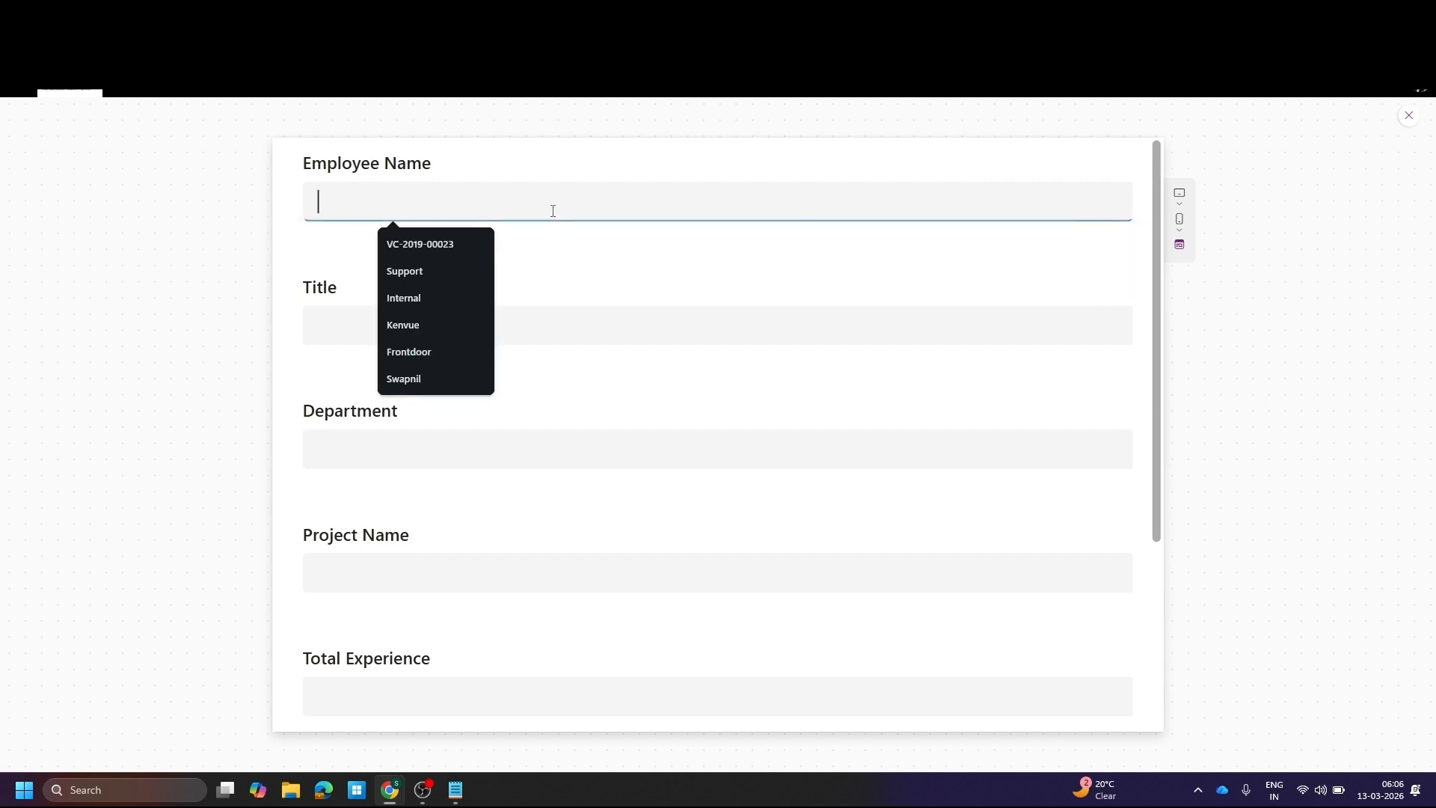
{"action": "type", "text": "a"}
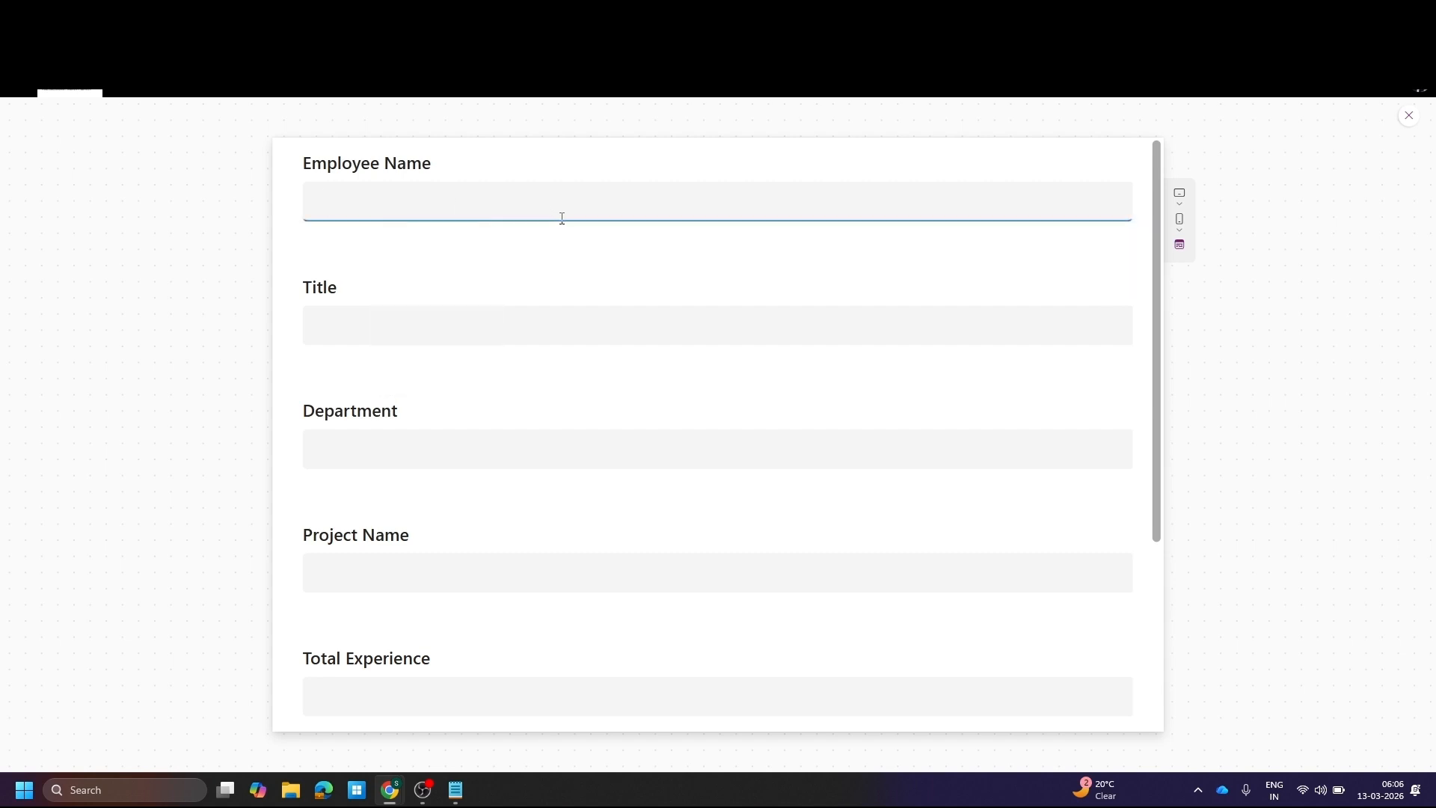
{"action": "type", "text": "s"}
{"action": "left_click", "coordinate": [606, 284]}
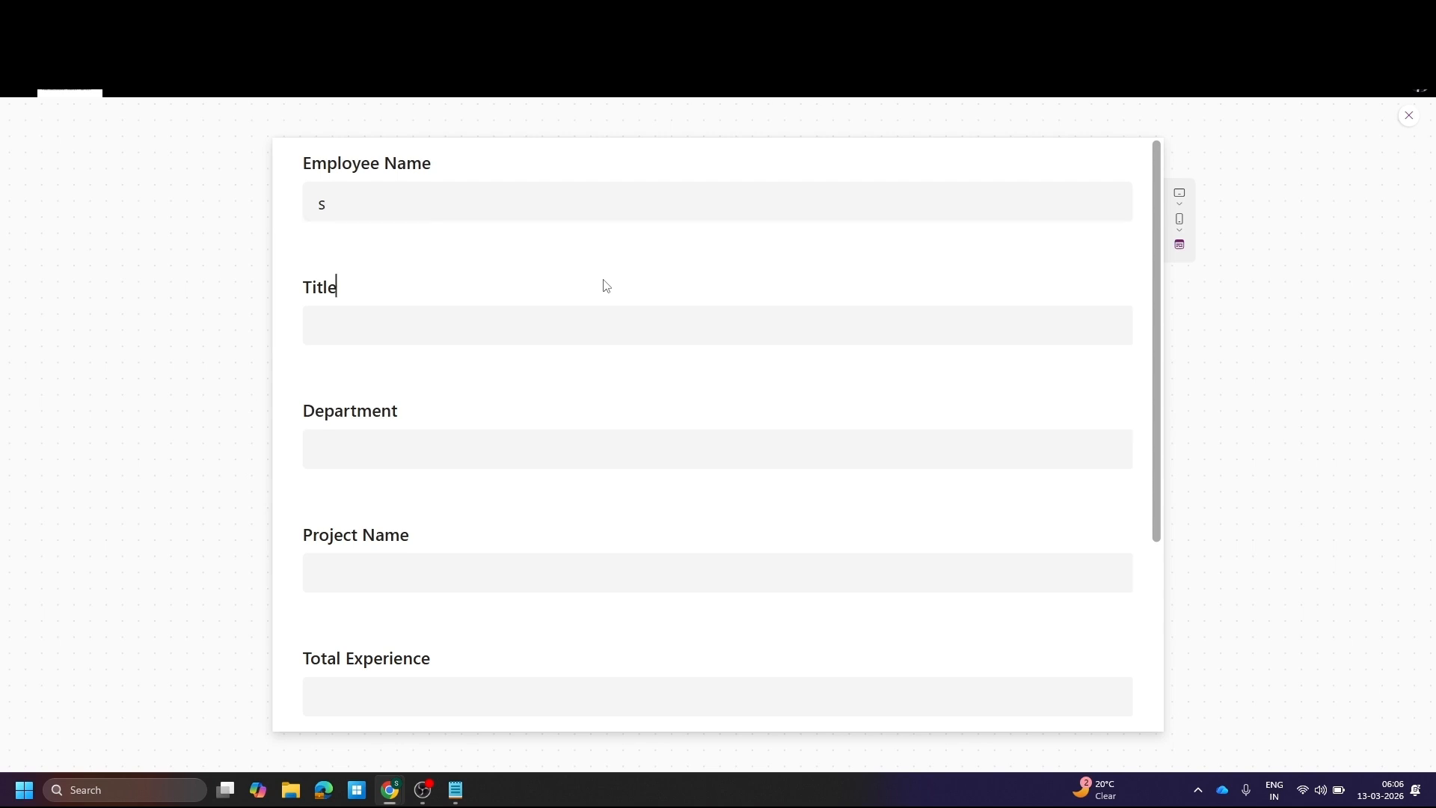
{"action": "scroll", "coordinate": [598, 274], "scroll_direction": "down", "scroll_amount": 3}
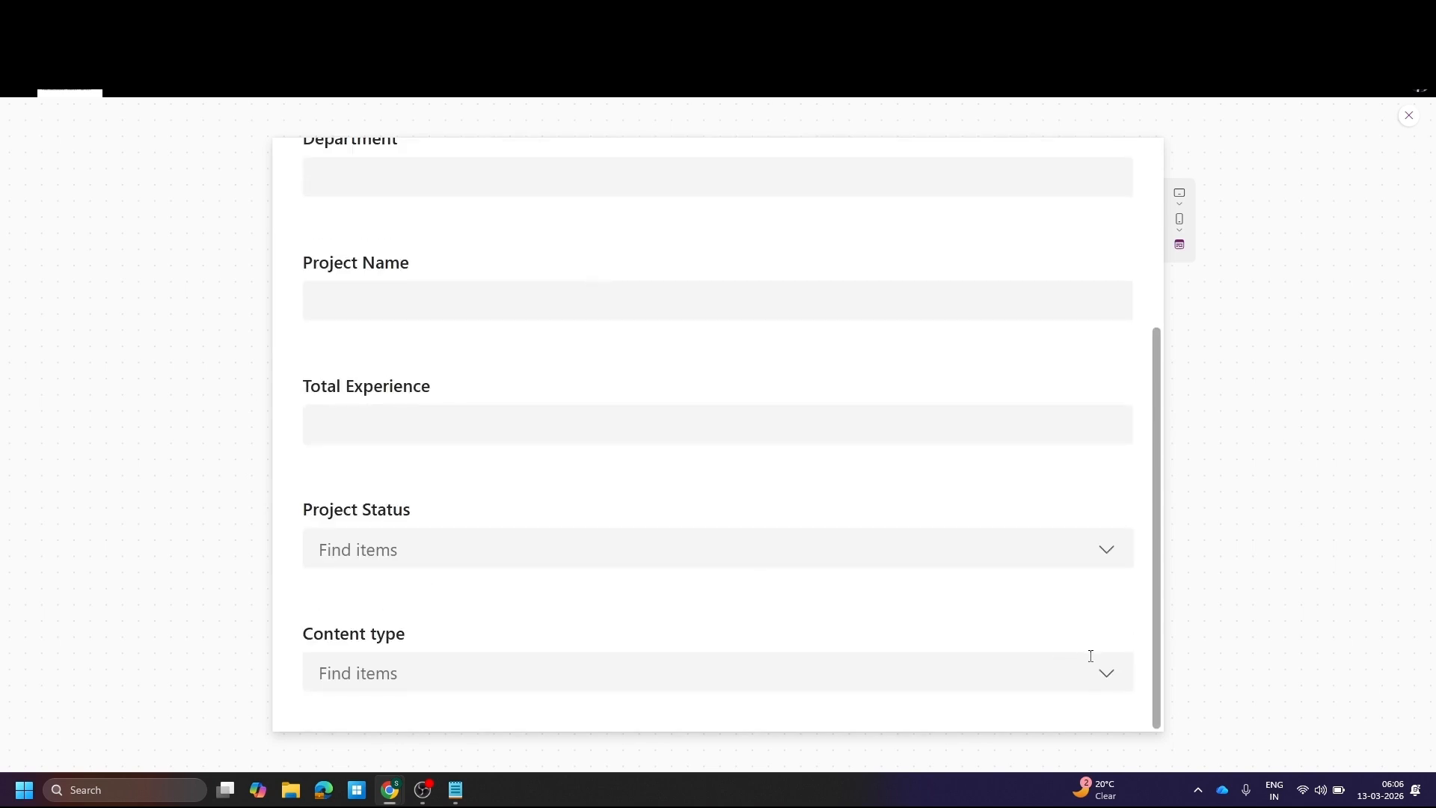
{"action": "left_click", "coordinate": [1102, 674]}
{"action": "left_click", "coordinate": [1333, 622]}
{"action": "left_click", "coordinate": [1404, 120]}
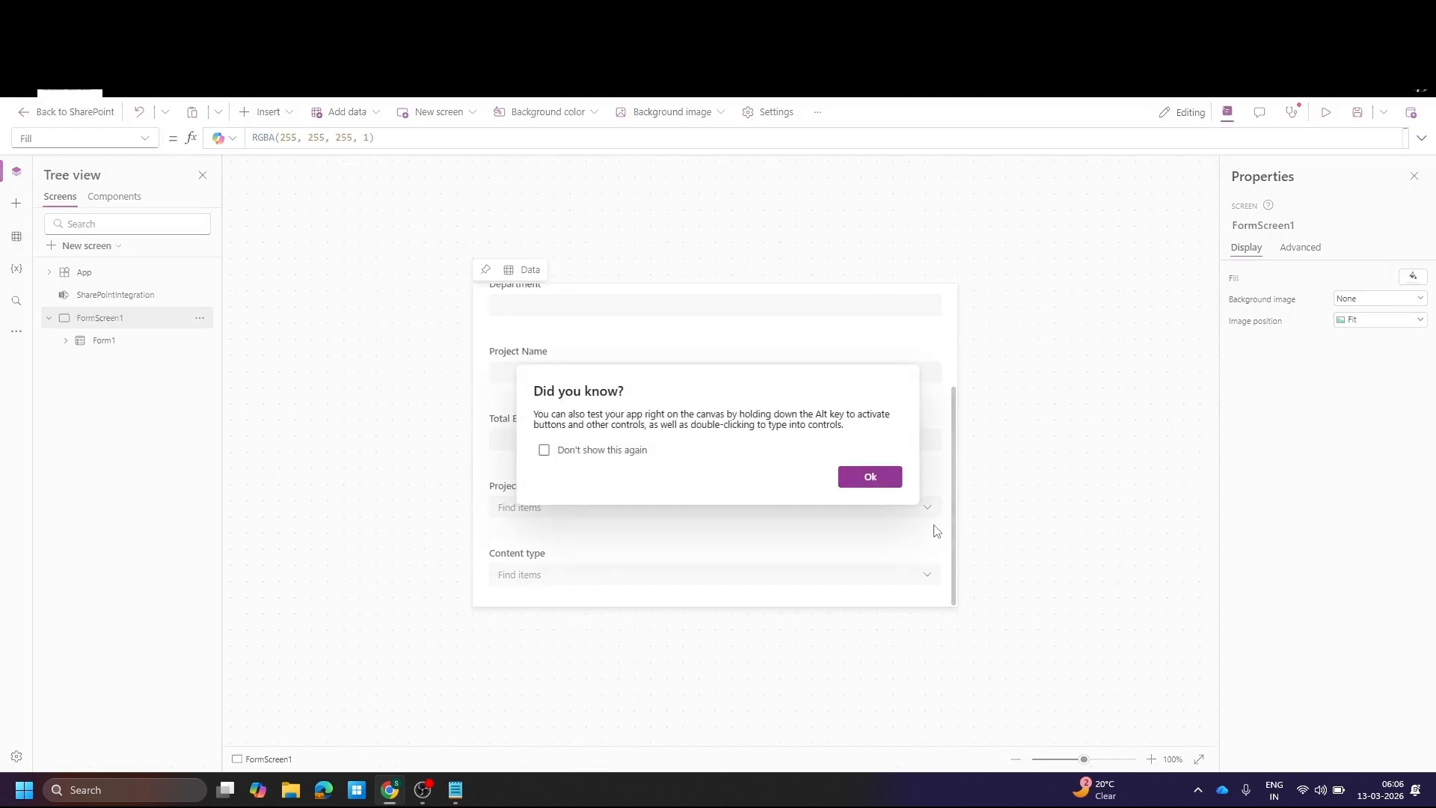
{"action": "left_click", "coordinate": [868, 476]}
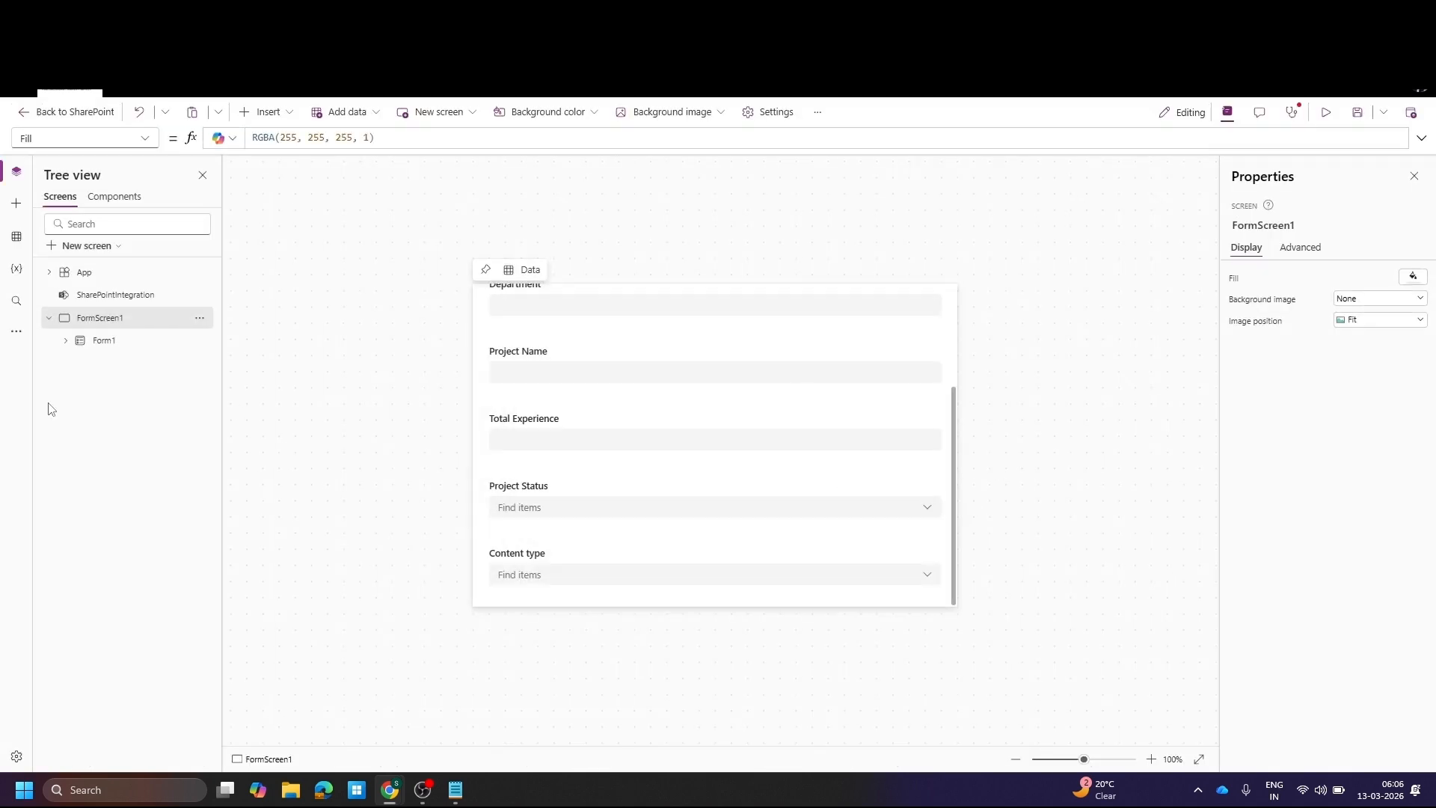
Arrange Form1's fields in 2 columns
{"action": "left_click", "coordinate": [101, 340]}
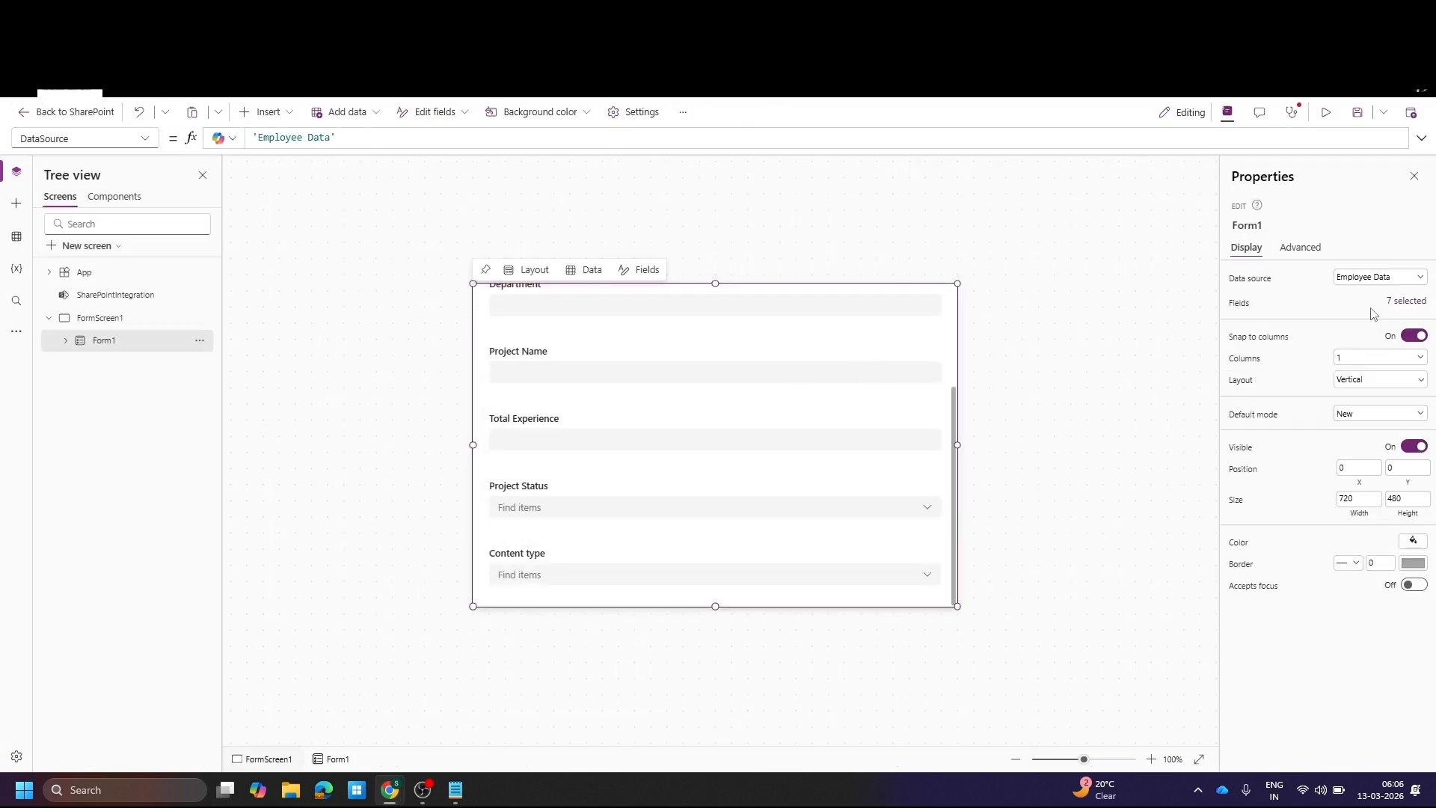
{"action": "left_click", "coordinate": [1362, 362]}
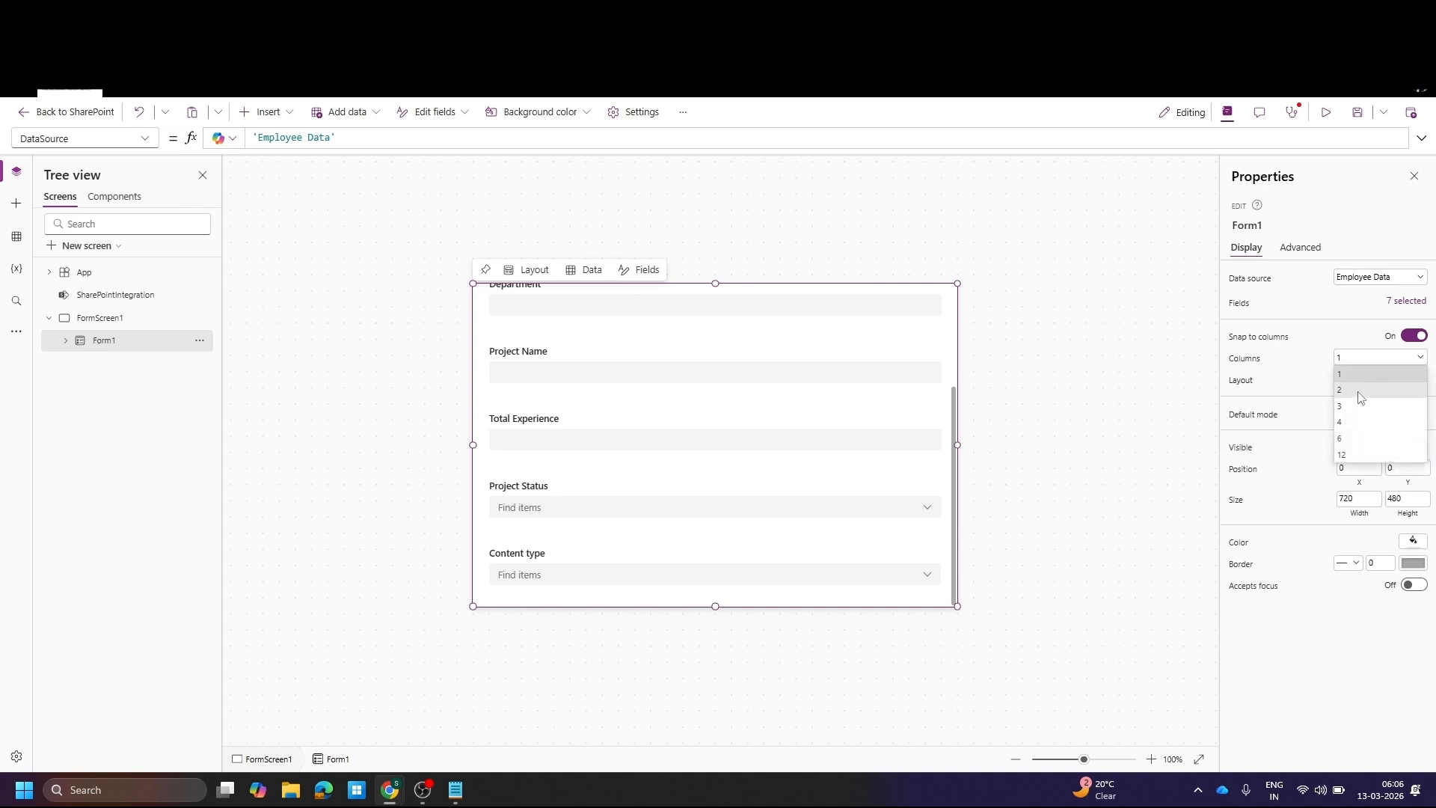
{"action": "left_click", "coordinate": [1360, 391]}
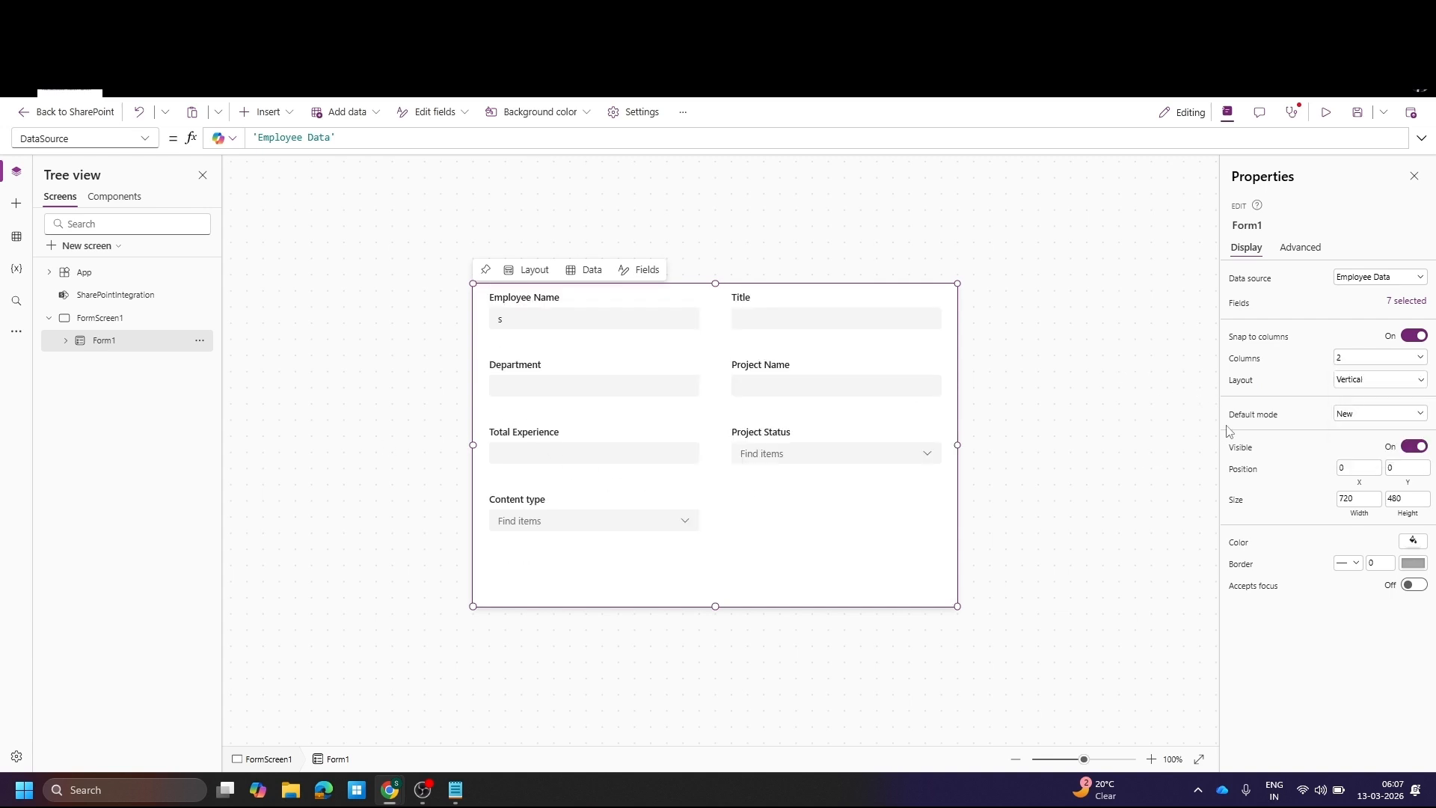
Remove the Content type and Title fields from Form1
{"action": "left_click", "coordinate": [1419, 301]}
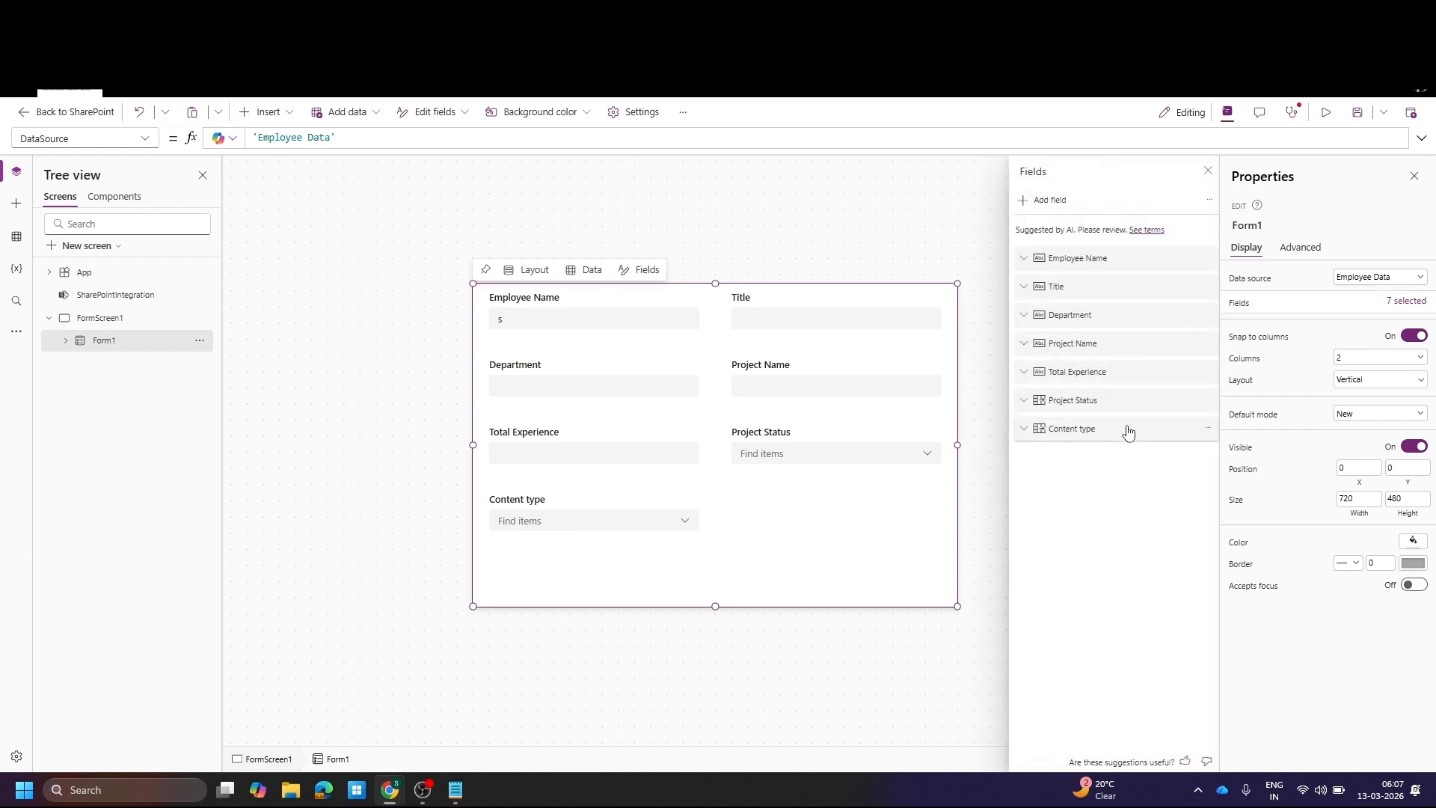
{"action": "left_click", "coordinate": [1203, 427]}
{"action": "left_click", "coordinate": [1230, 498]}
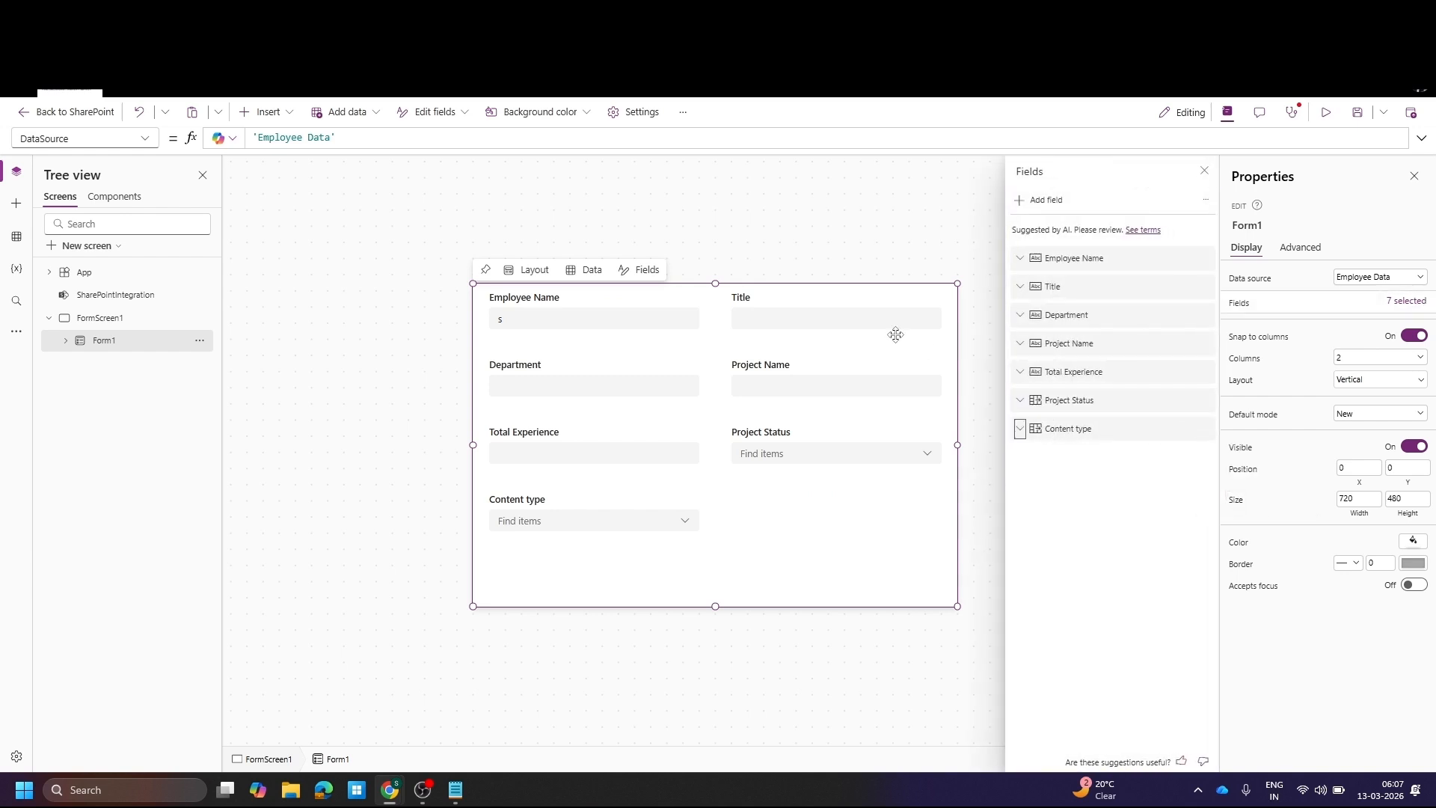
{"action": "left_click", "coordinate": [1204, 285]}
{"action": "left_click", "coordinate": [1232, 381]}
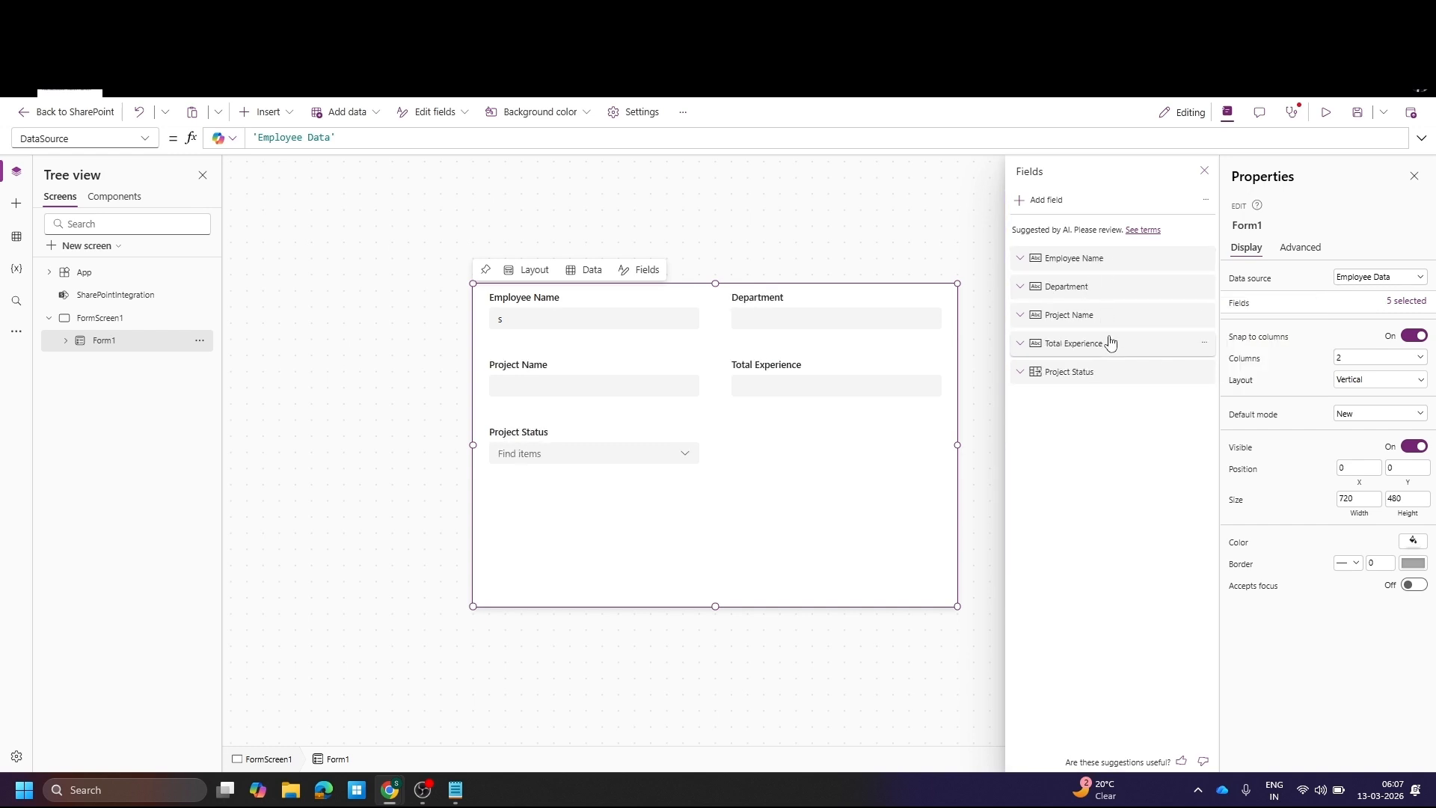
Find and add the Attachments field to Form1, and finish editing its fields
{"action": "left_click", "coordinate": [1051, 200]}
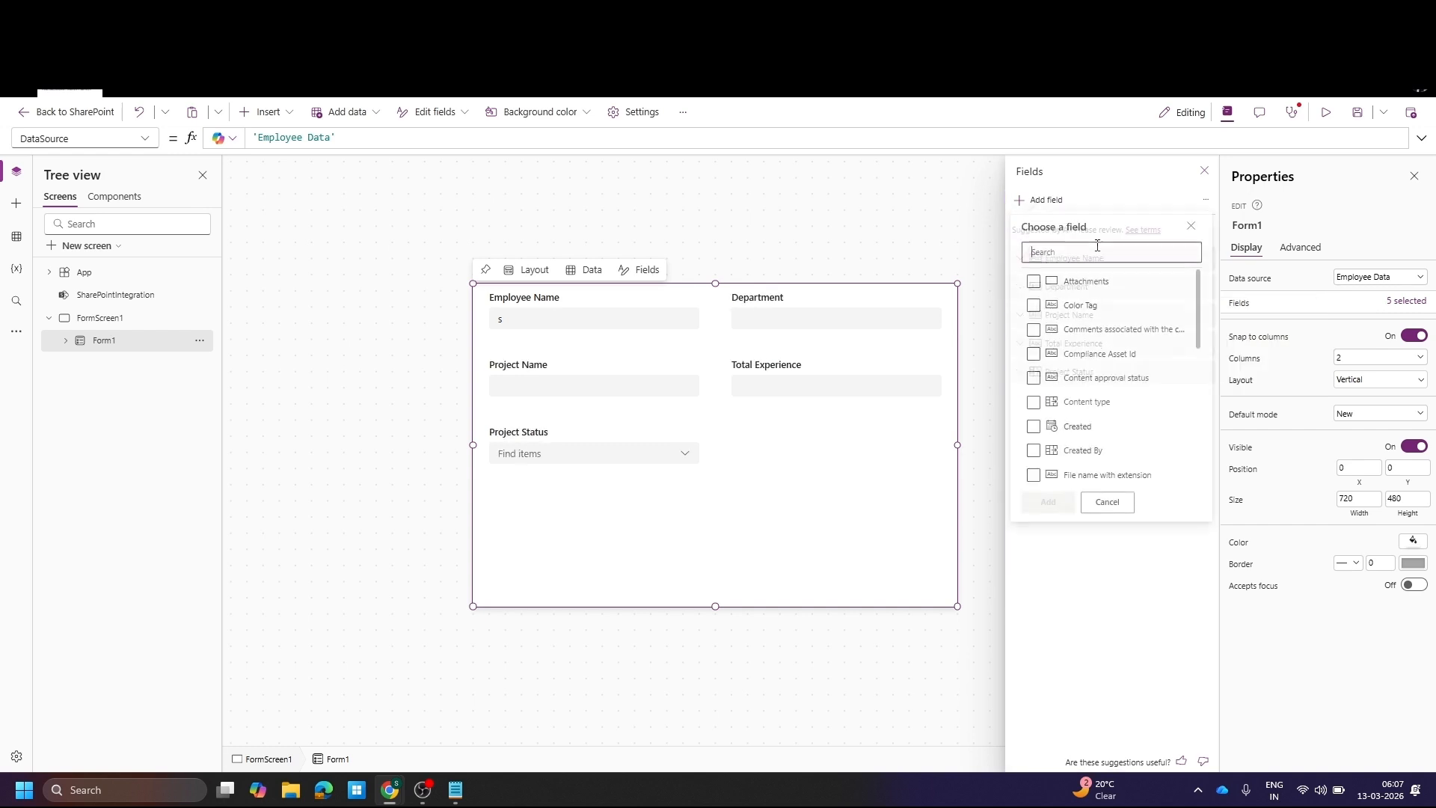
{"action": "type", "text": "attac"}
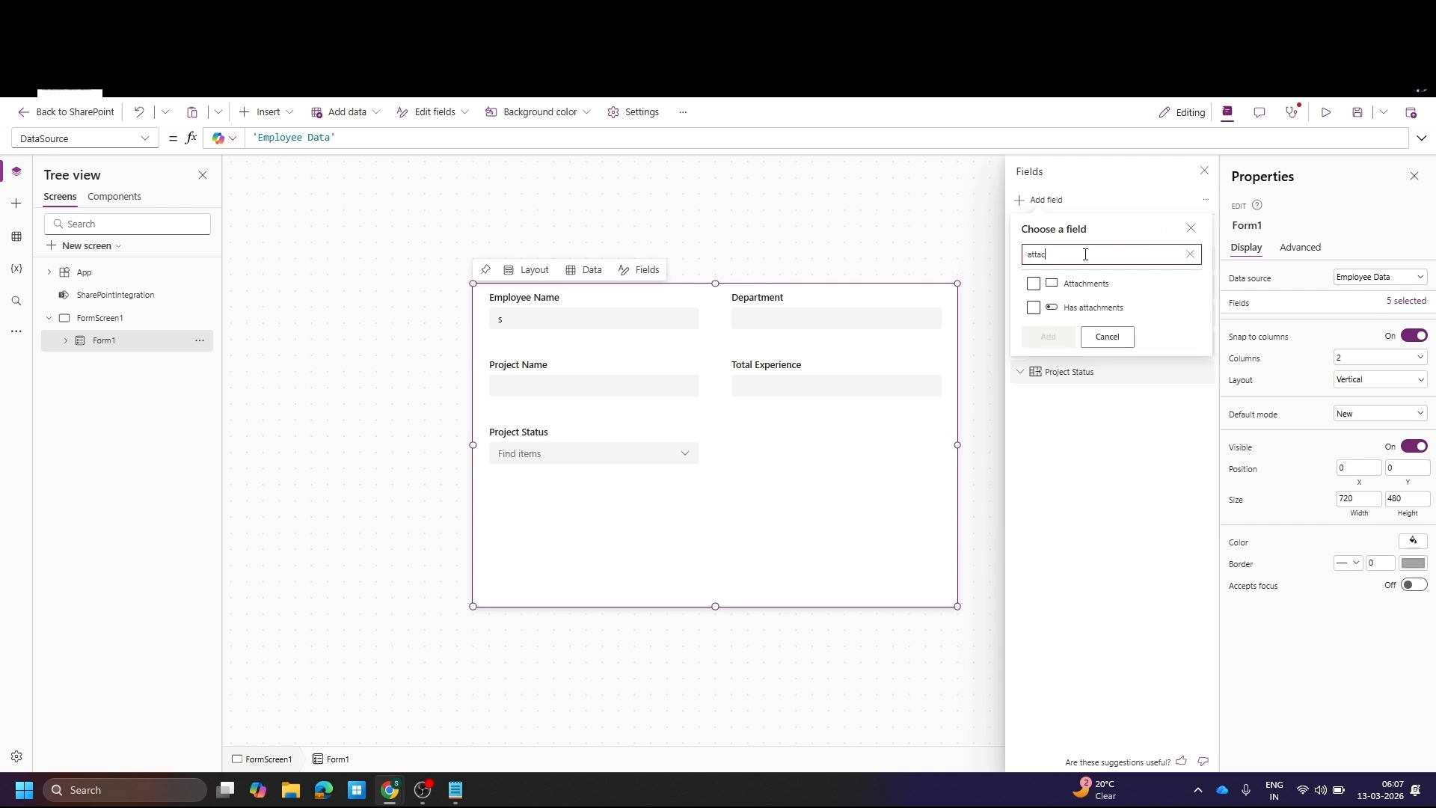
{"action": "left_click", "coordinate": [1033, 283]}
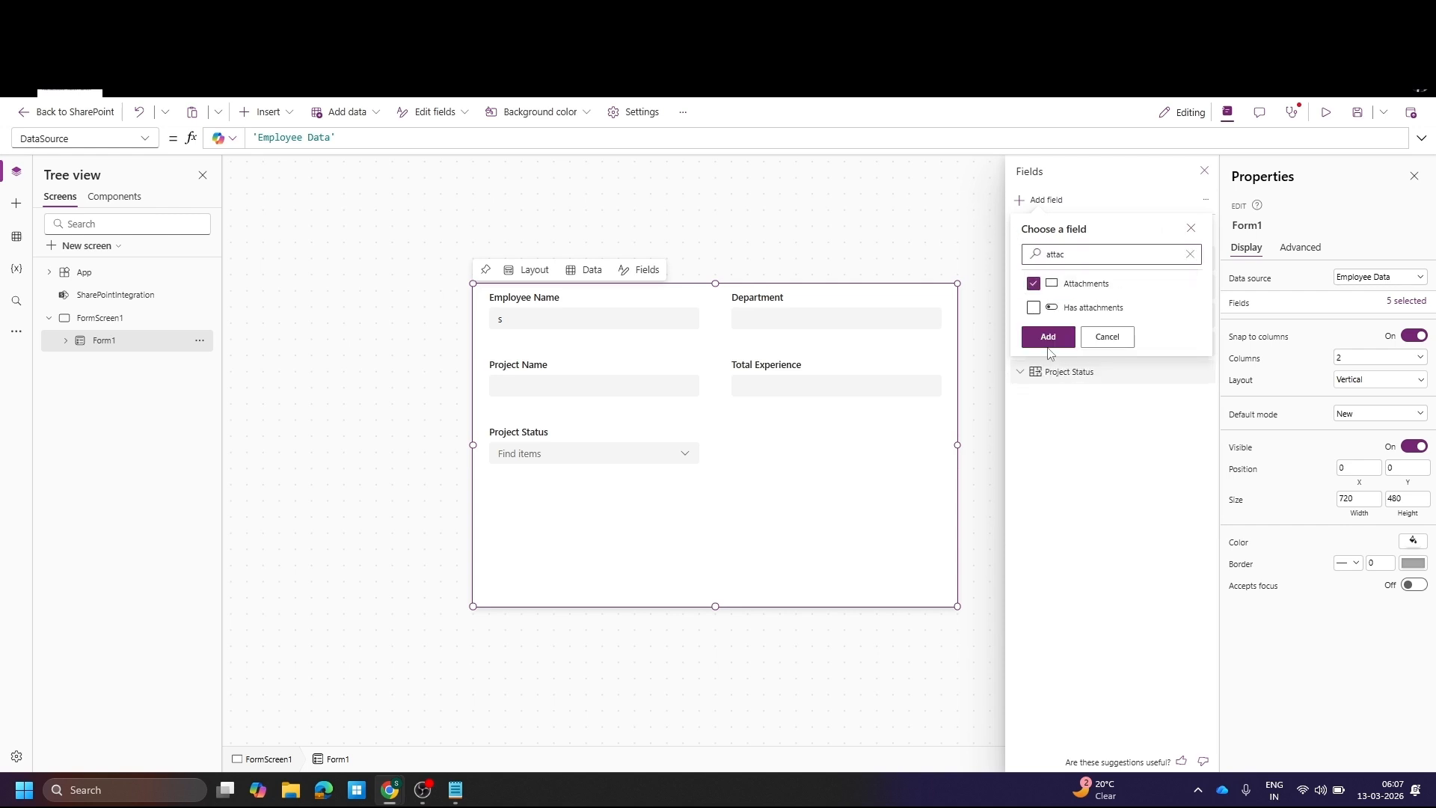
{"action": "left_click", "coordinate": [1043, 337]}
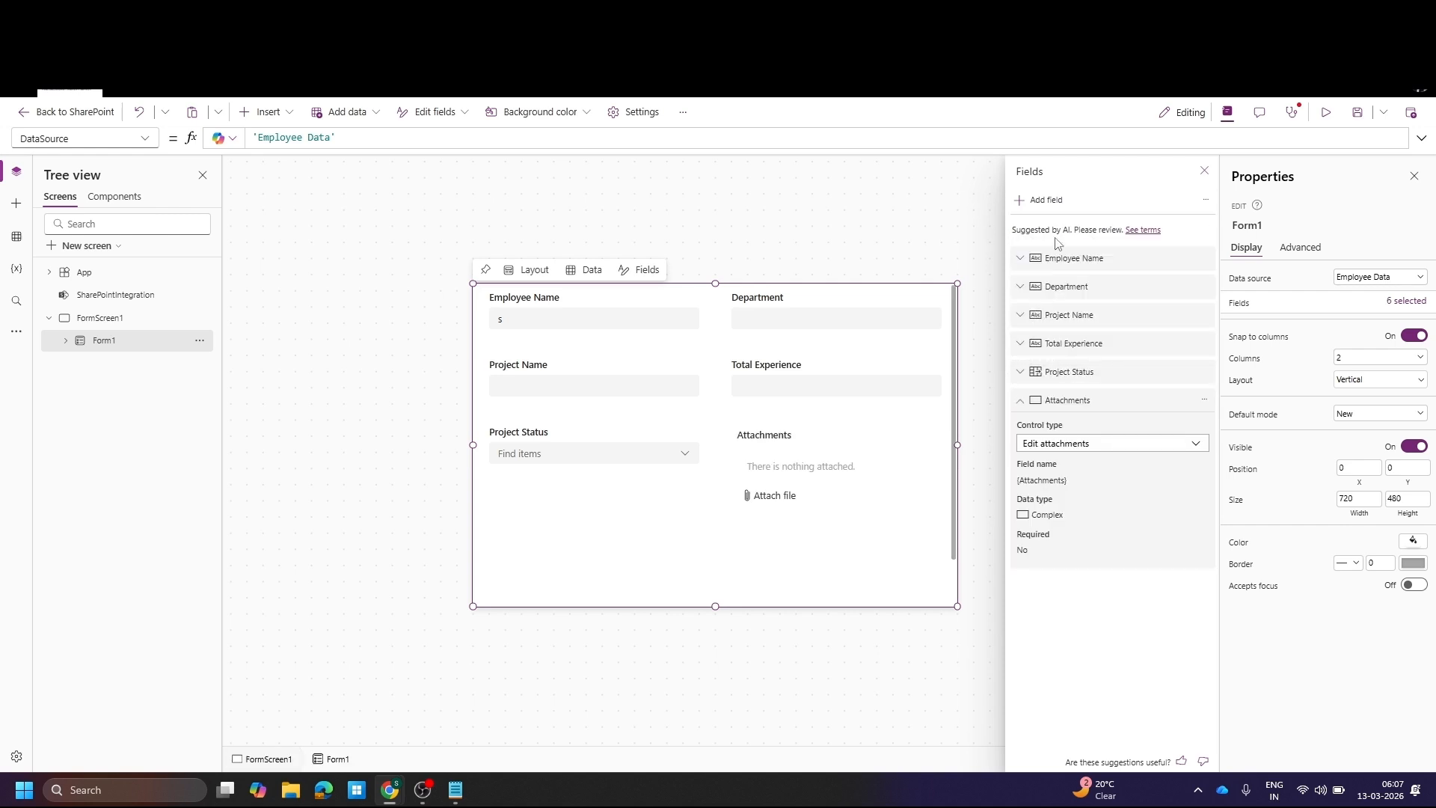
{"action": "left_click", "coordinate": [1203, 171]}
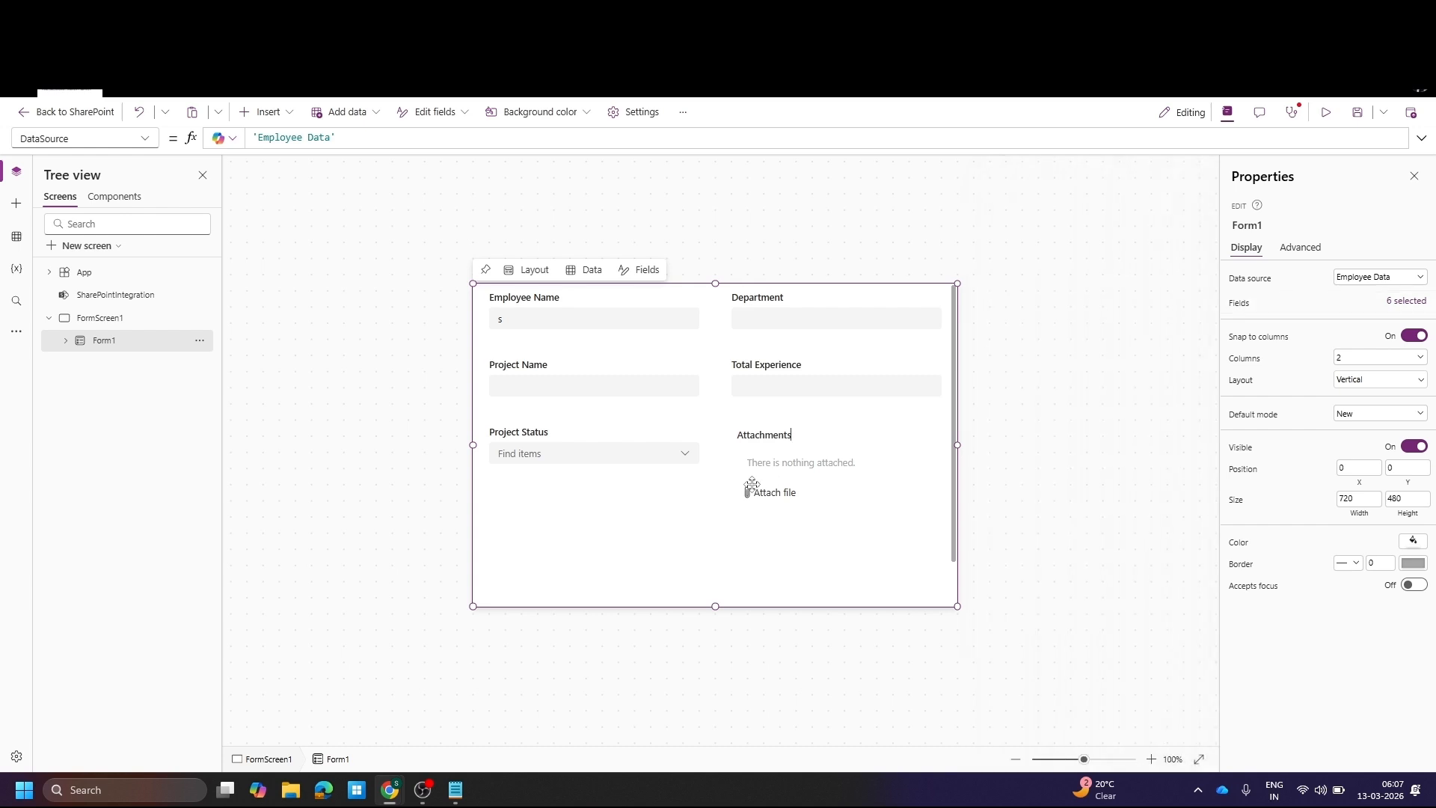
Shorten the attachments control in the Attachments card to a height of about 129
{"action": "left_click", "coordinate": [801, 462]}
{"action": "left_click", "coordinate": [799, 478]}
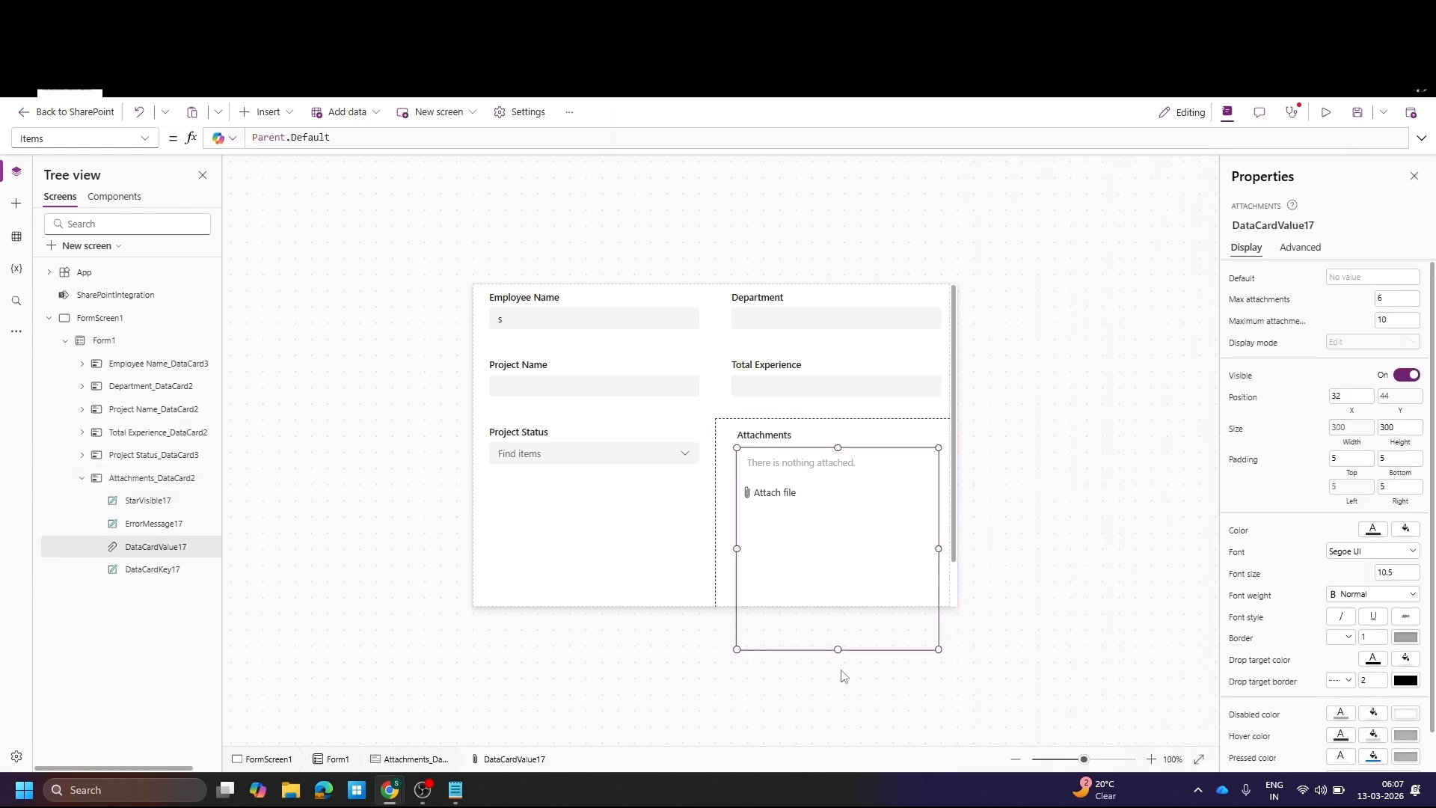
{"action": "left_click_drag", "start_coordinate": [837, 649], "coordinate": [837, 575]}
{"action": "left_click_drag", "start_coordinate": [833, 538], "coordinate": [833, 534]}
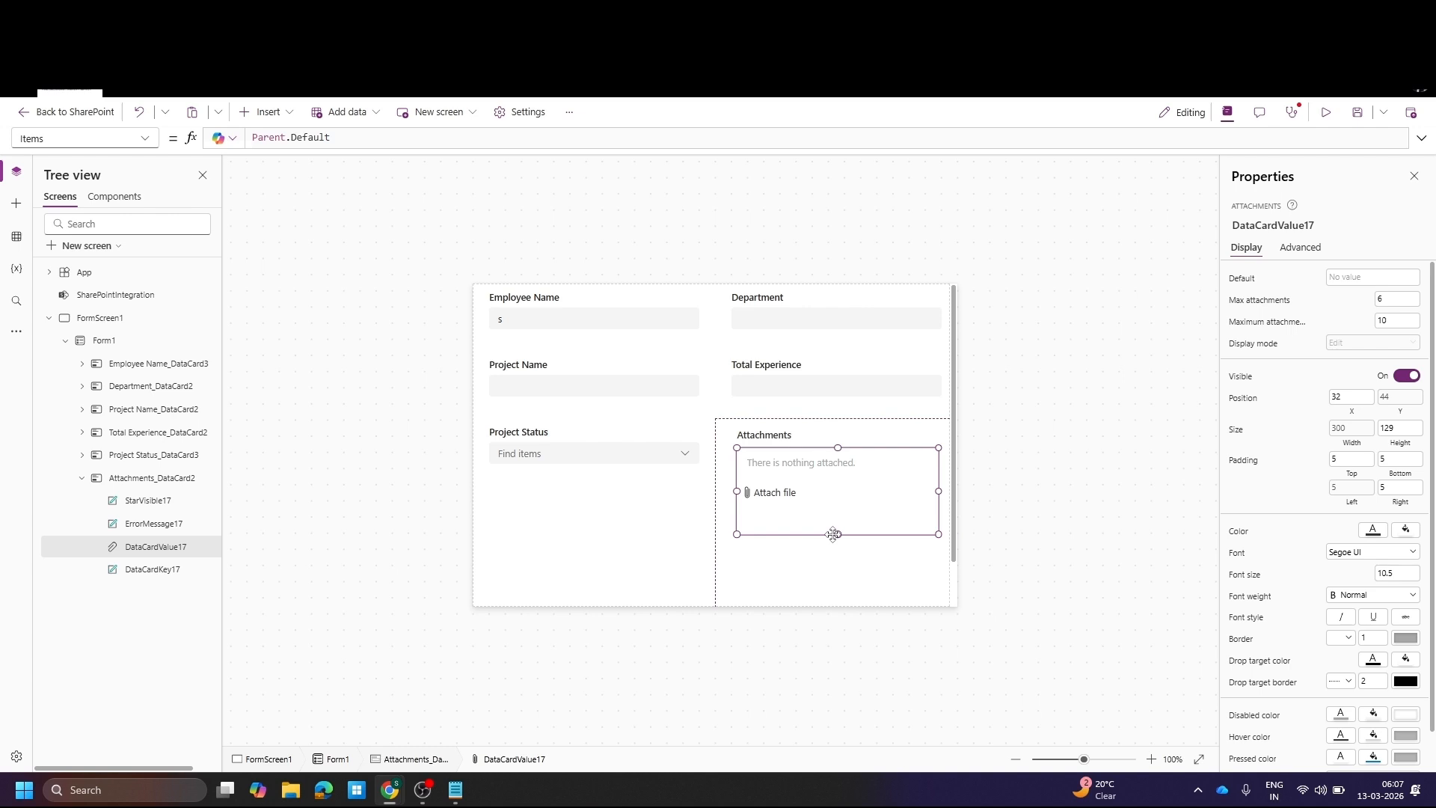
{"action": "left_click", "coordinate": [1026, 394]}
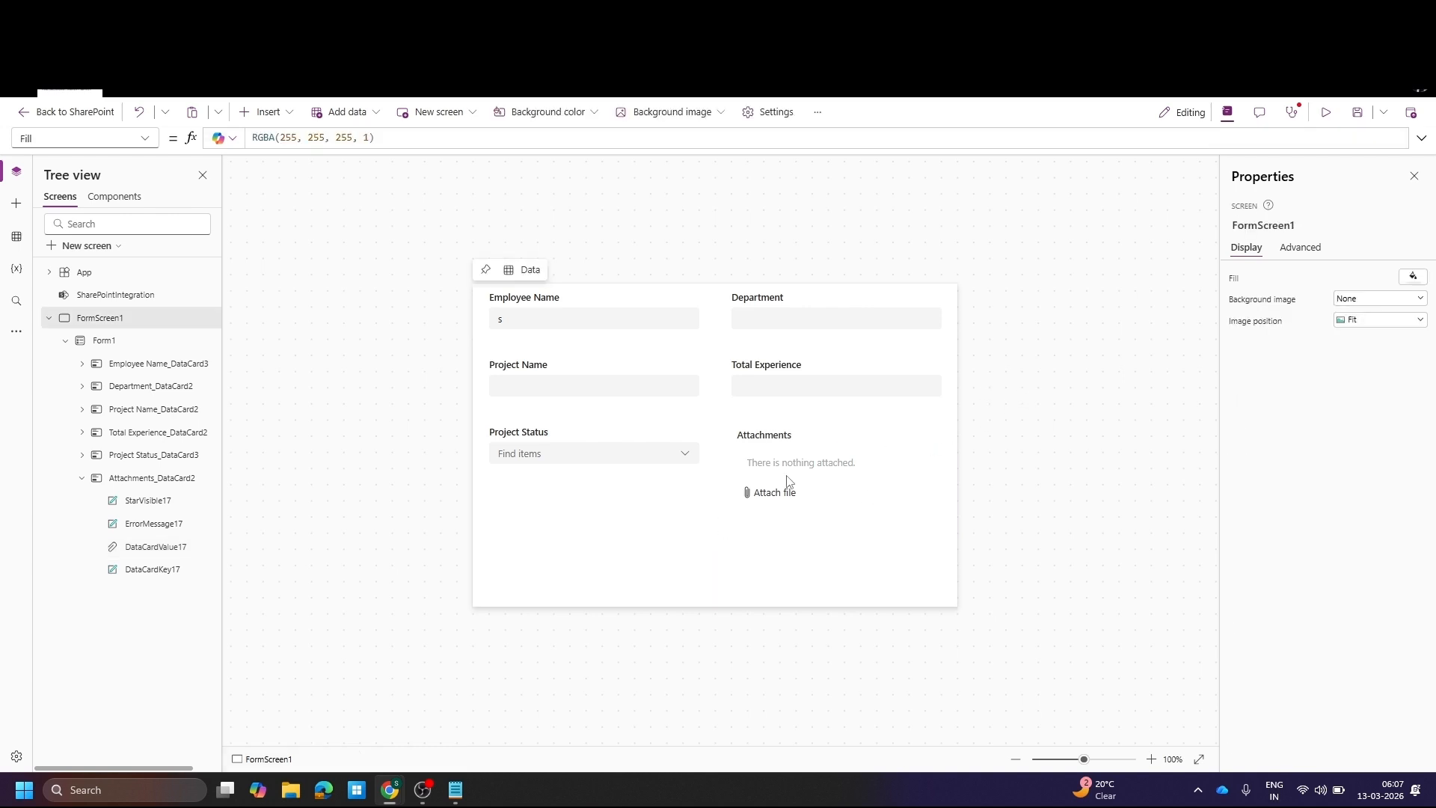
{"action": "left_click", "coordinate": [707, 554]}
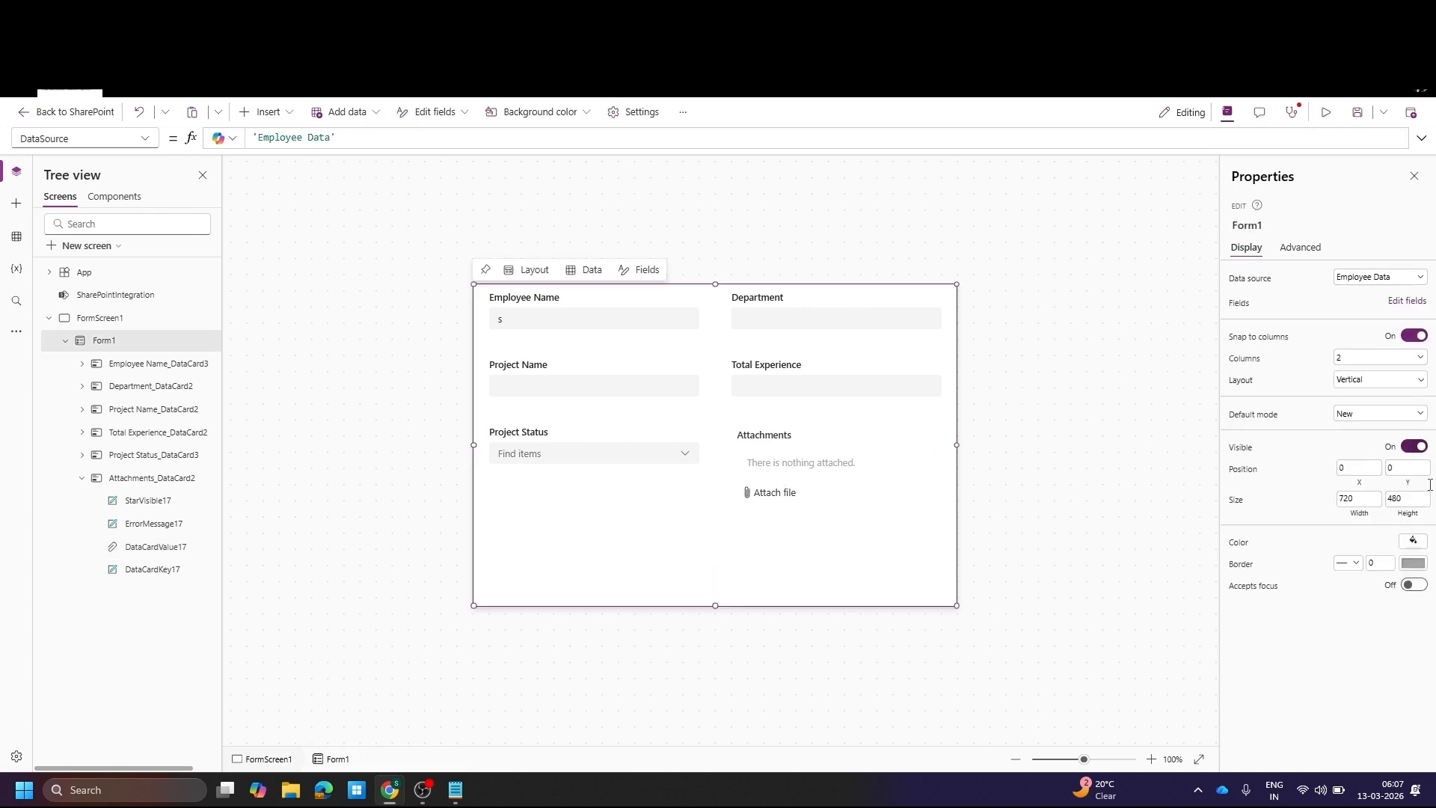
{"action": "left_click", "coordinate": [1412, 541]}
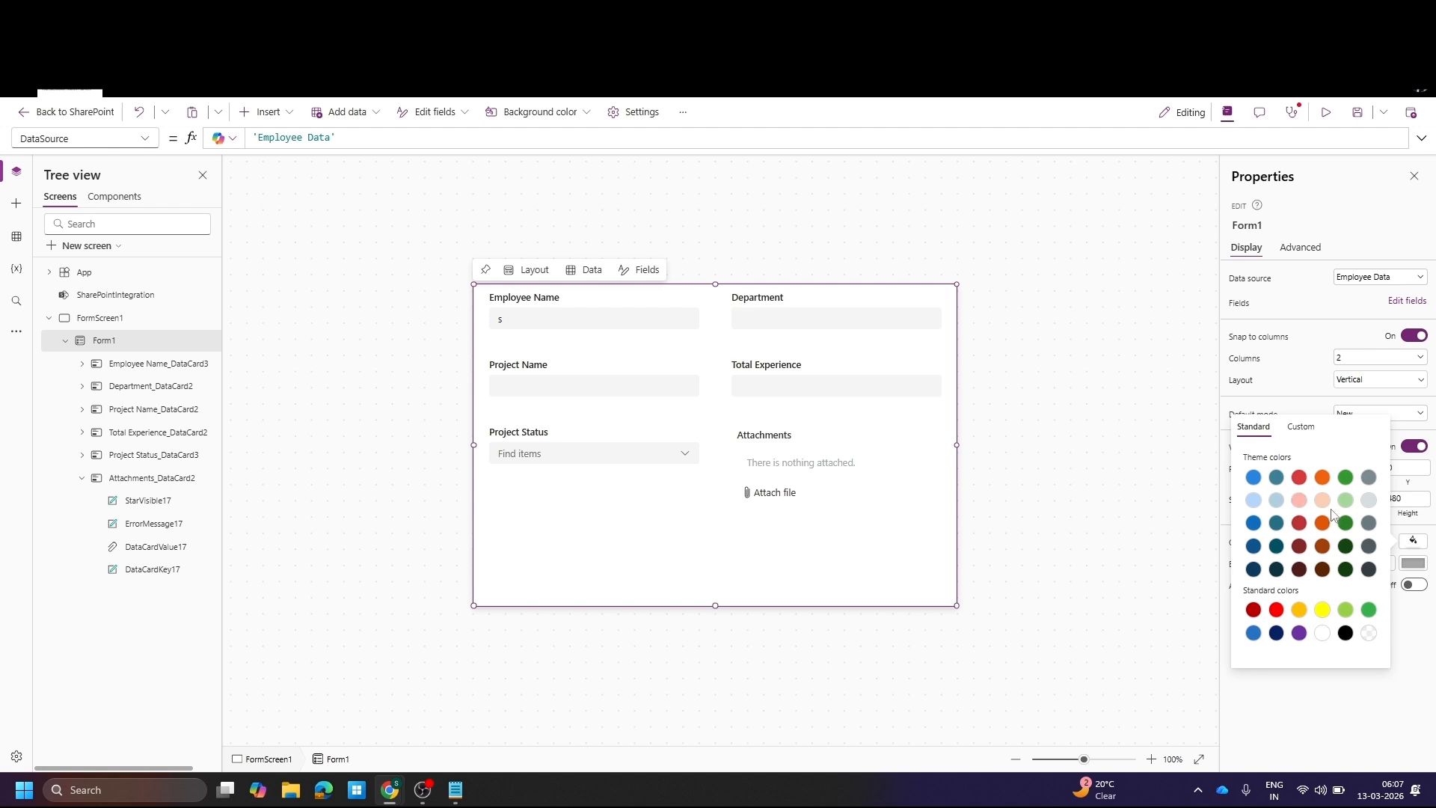
{"action": "left_click", "coordinate": [1164, 332]}
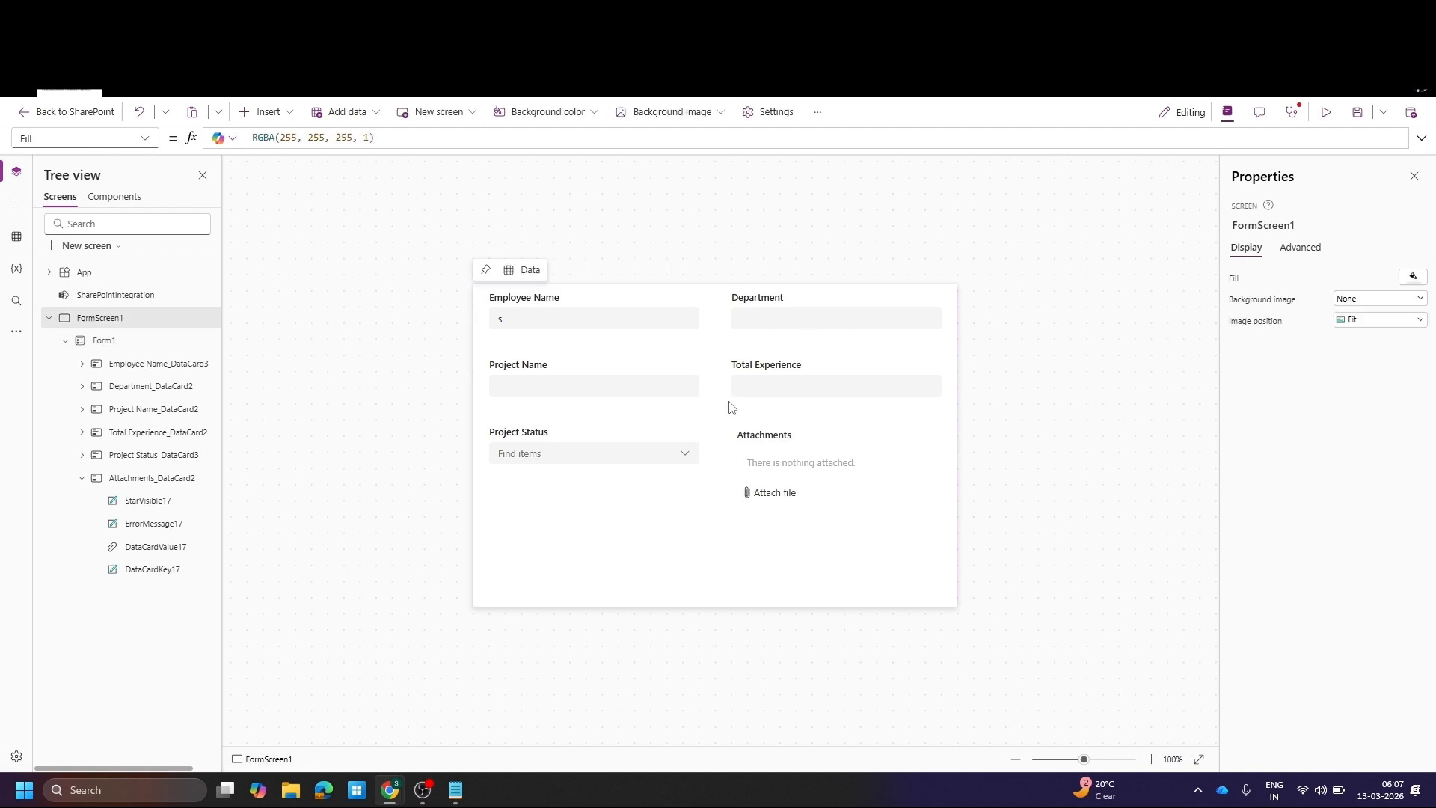
{"action": "left_click", "coordinate": [637, 531]}
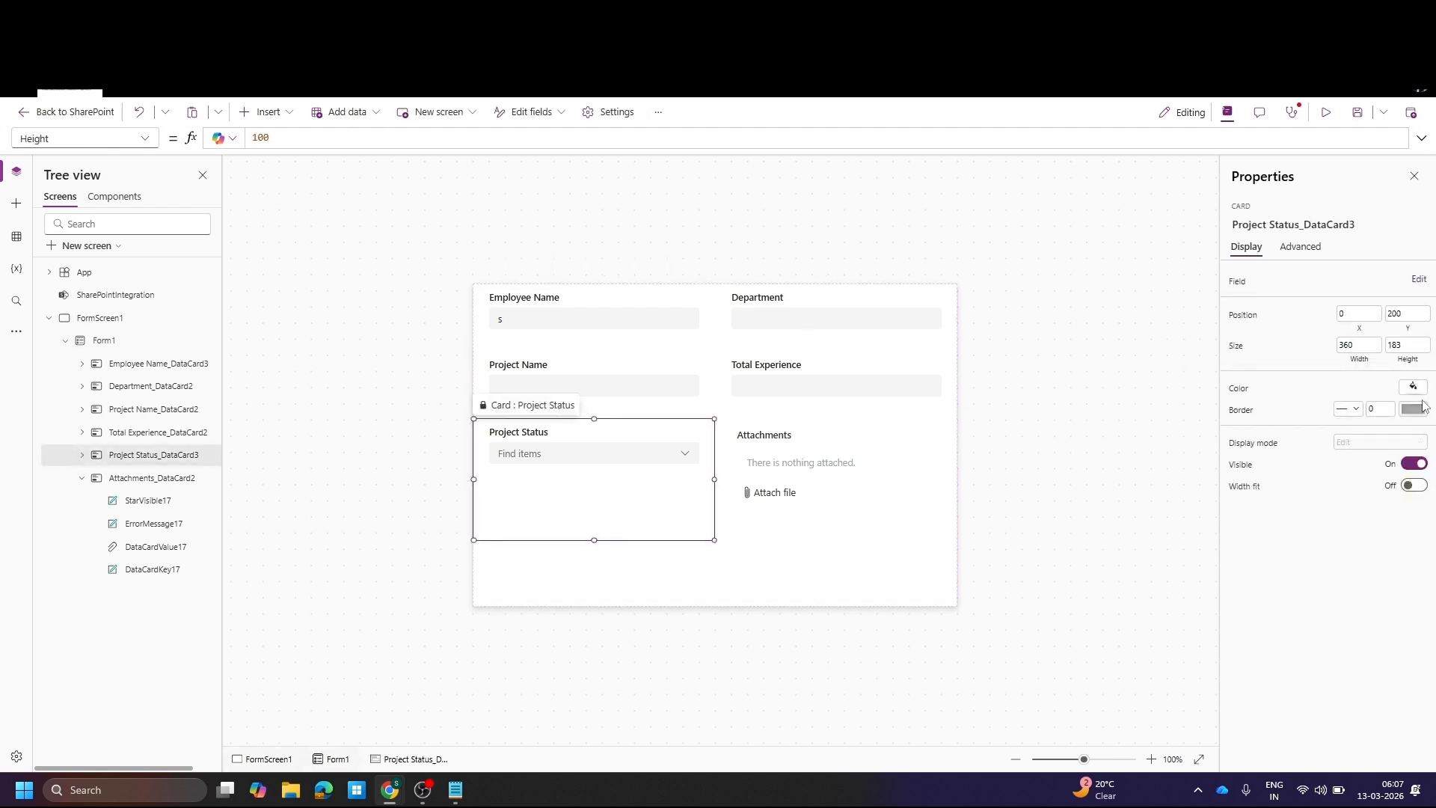
Set FormScreen1's fill to the light grey theme color RGBA(214, 221, 224, 1)
{"action": "left_click", "coordinate": [864, 176]}
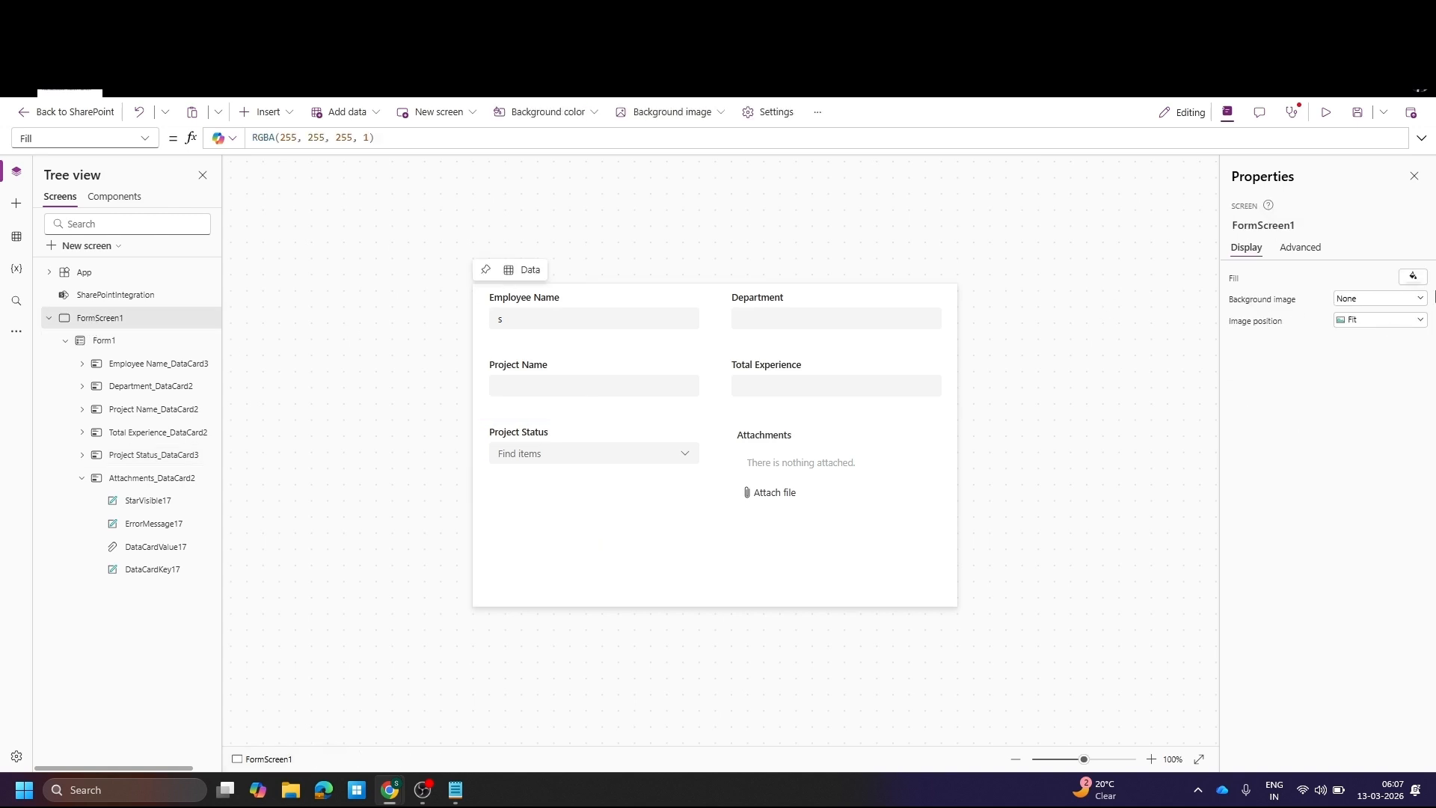
{"action": "left_click", "coordinate": [1413, 277]}
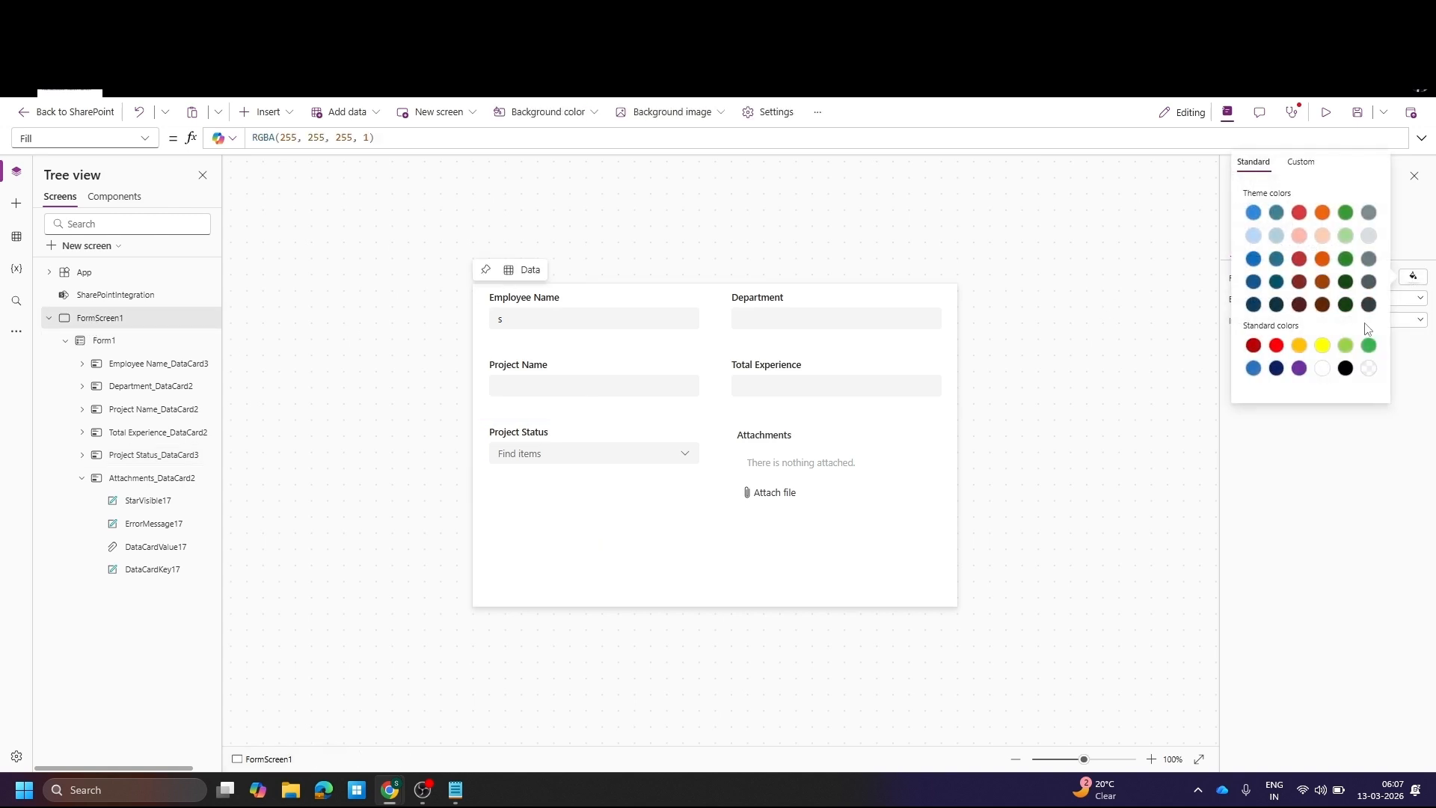
{"action": "left_click", "coordinate": [1368, 236]}
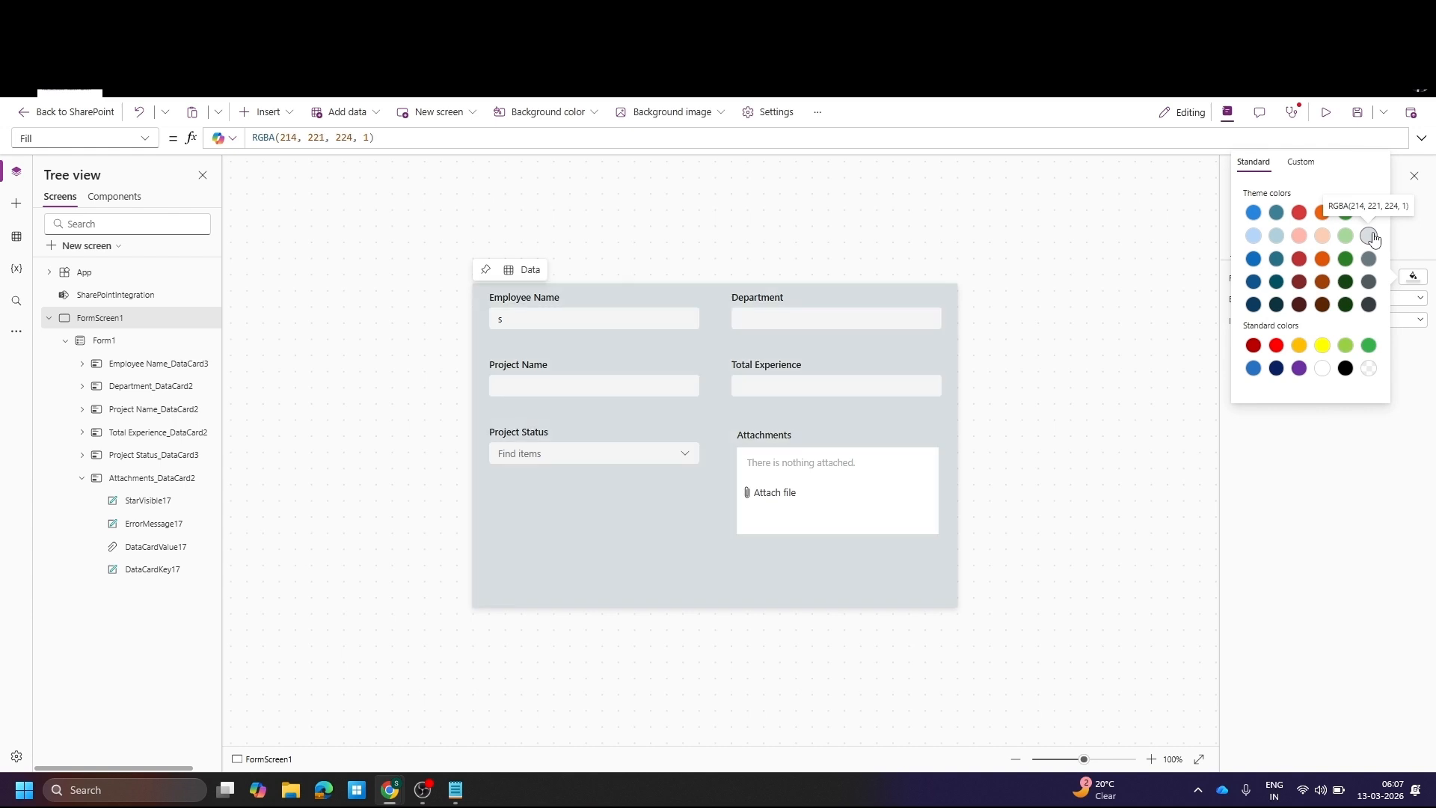
Lower Form1's upper edge to Y about 43, shrinking its height to about 437 to leave space above the fields
{"action": "left_click", "coordinate": [653, 522]}
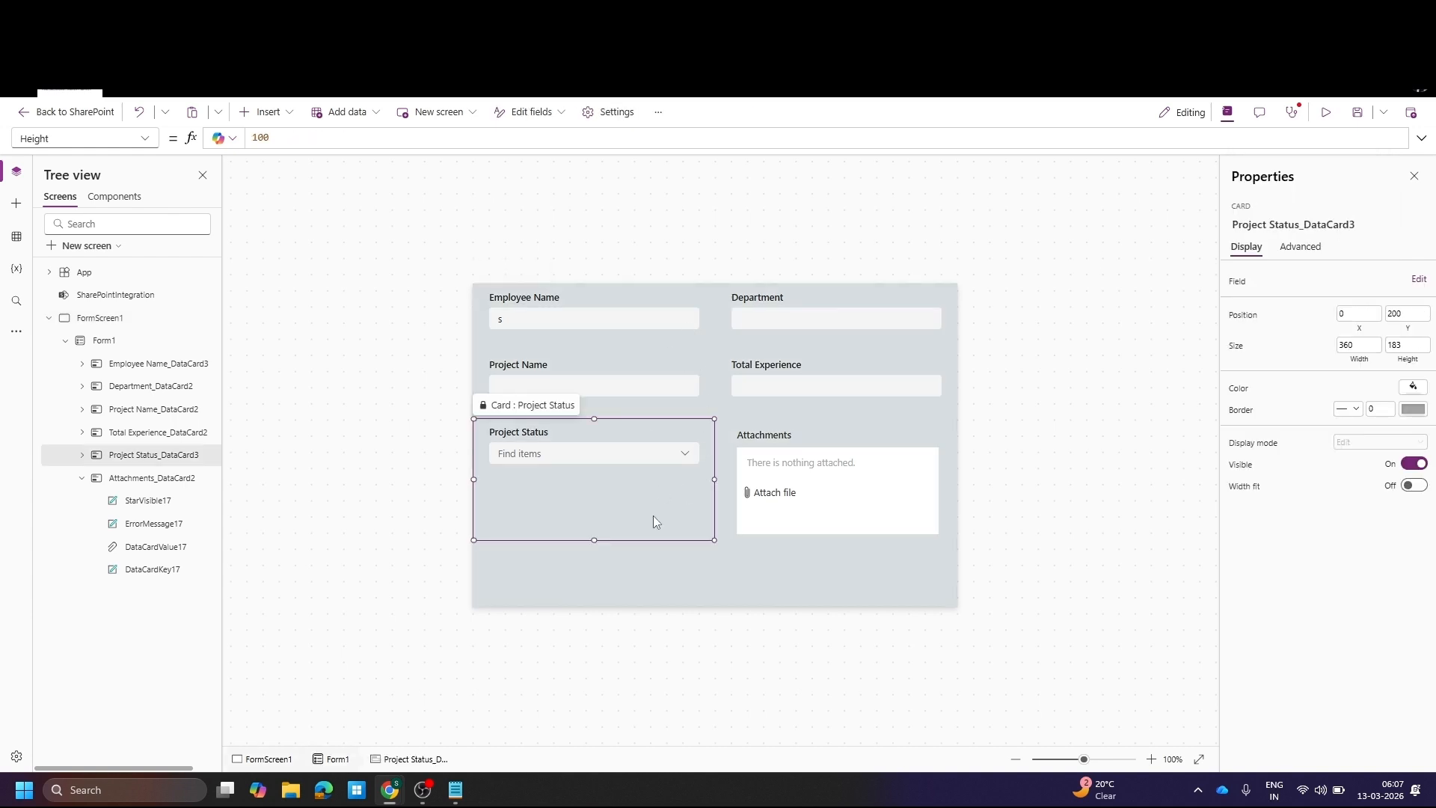
{"action": "left_click", "coordinate": [582, 593]}
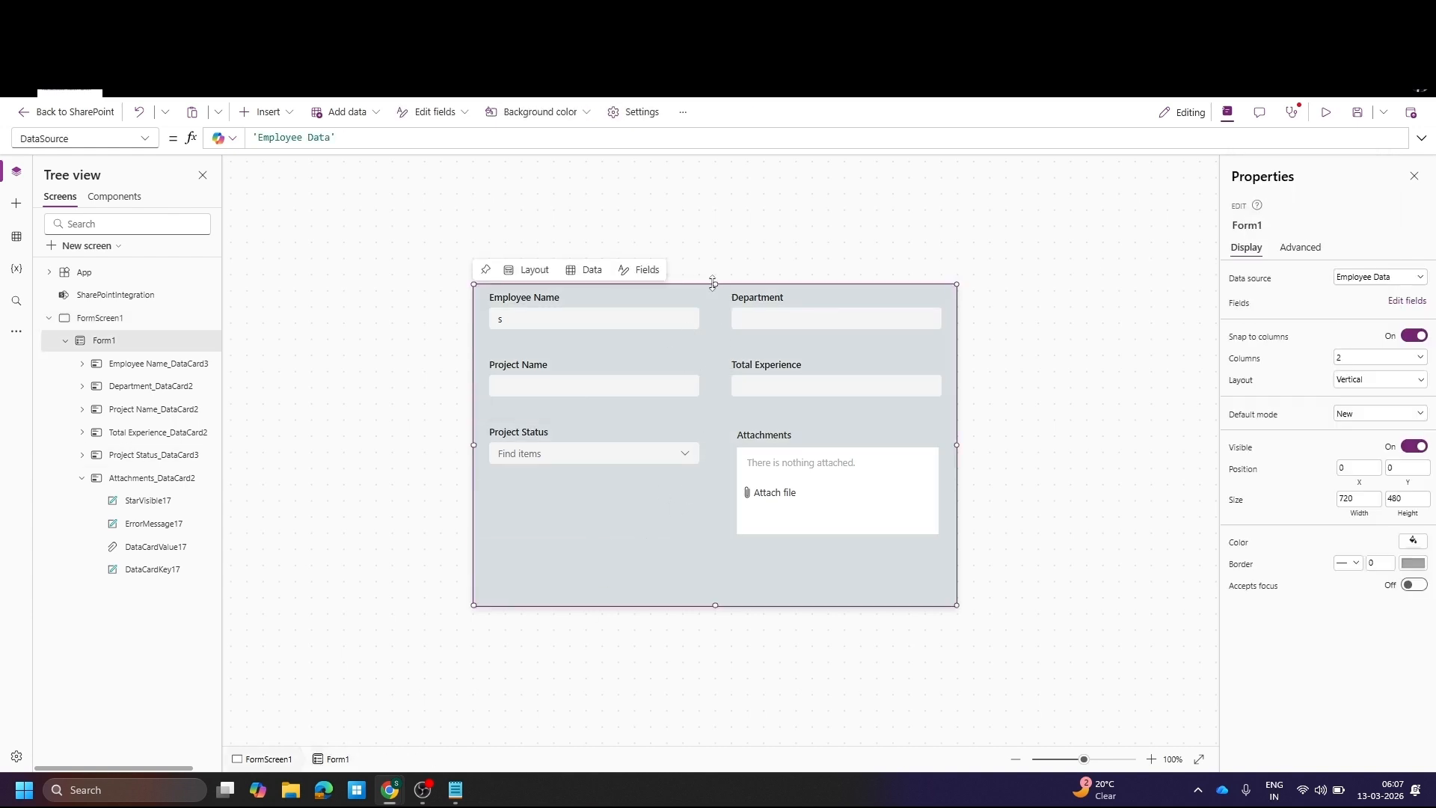
{"action": "left_click_drag", "start_coordinate": [714, 282], "coordinate": [718, 310]}
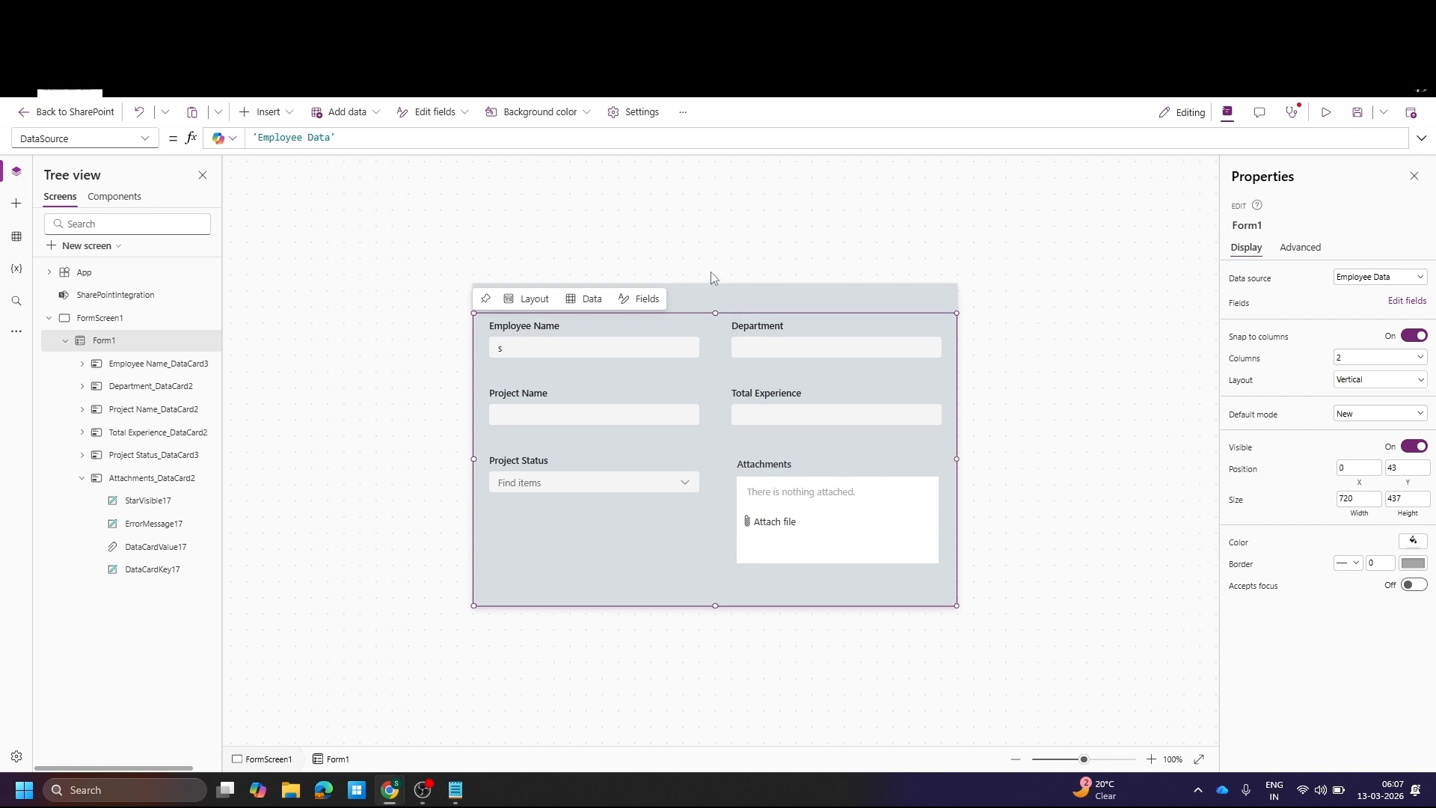
{"action": "left_click", "coordinate": [451, 288]}
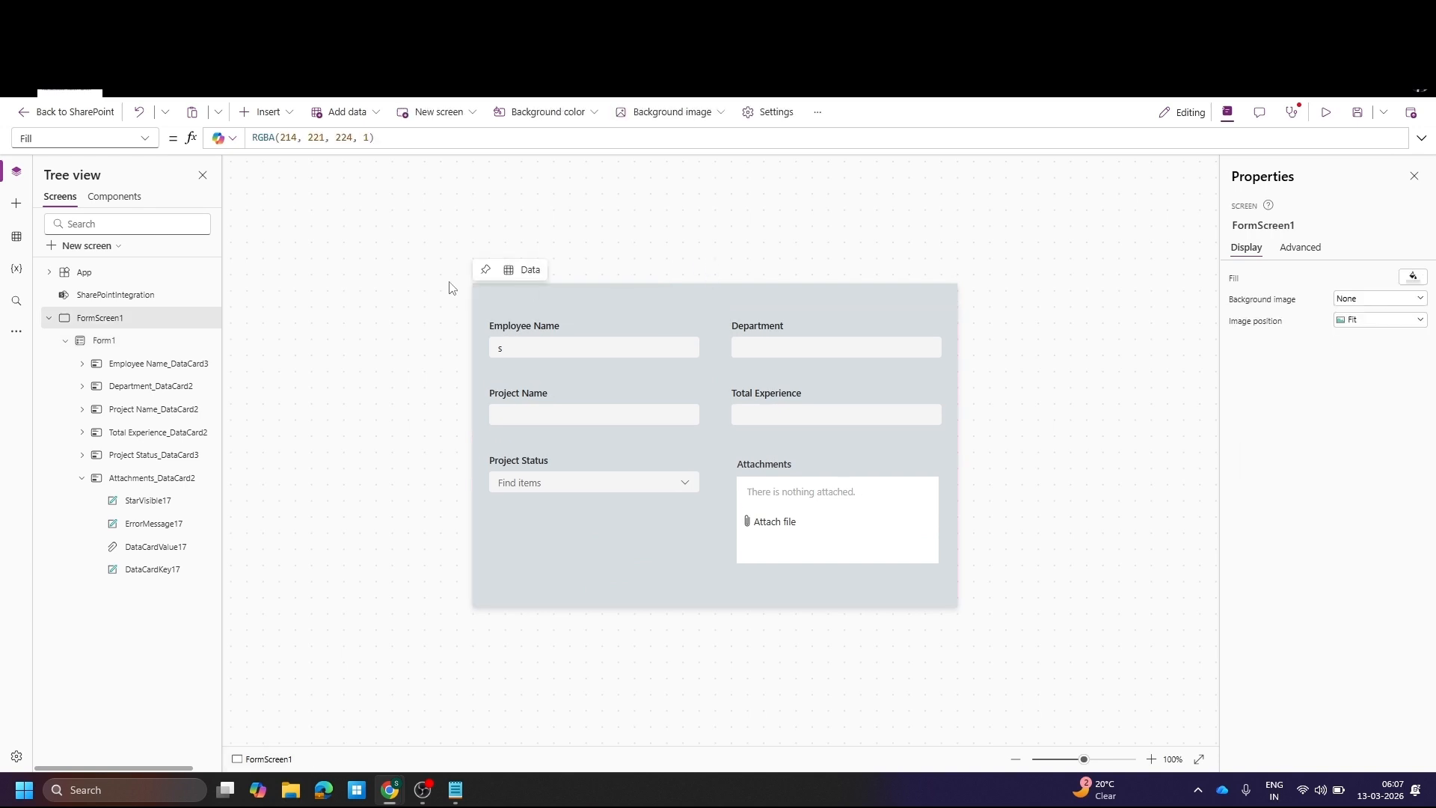
Insert a Header control on FormScreen1 above the form and set its height to 50
{"action": "left_click", "coordinate": [266, 111]}
{"action": "type", "text": "header"}
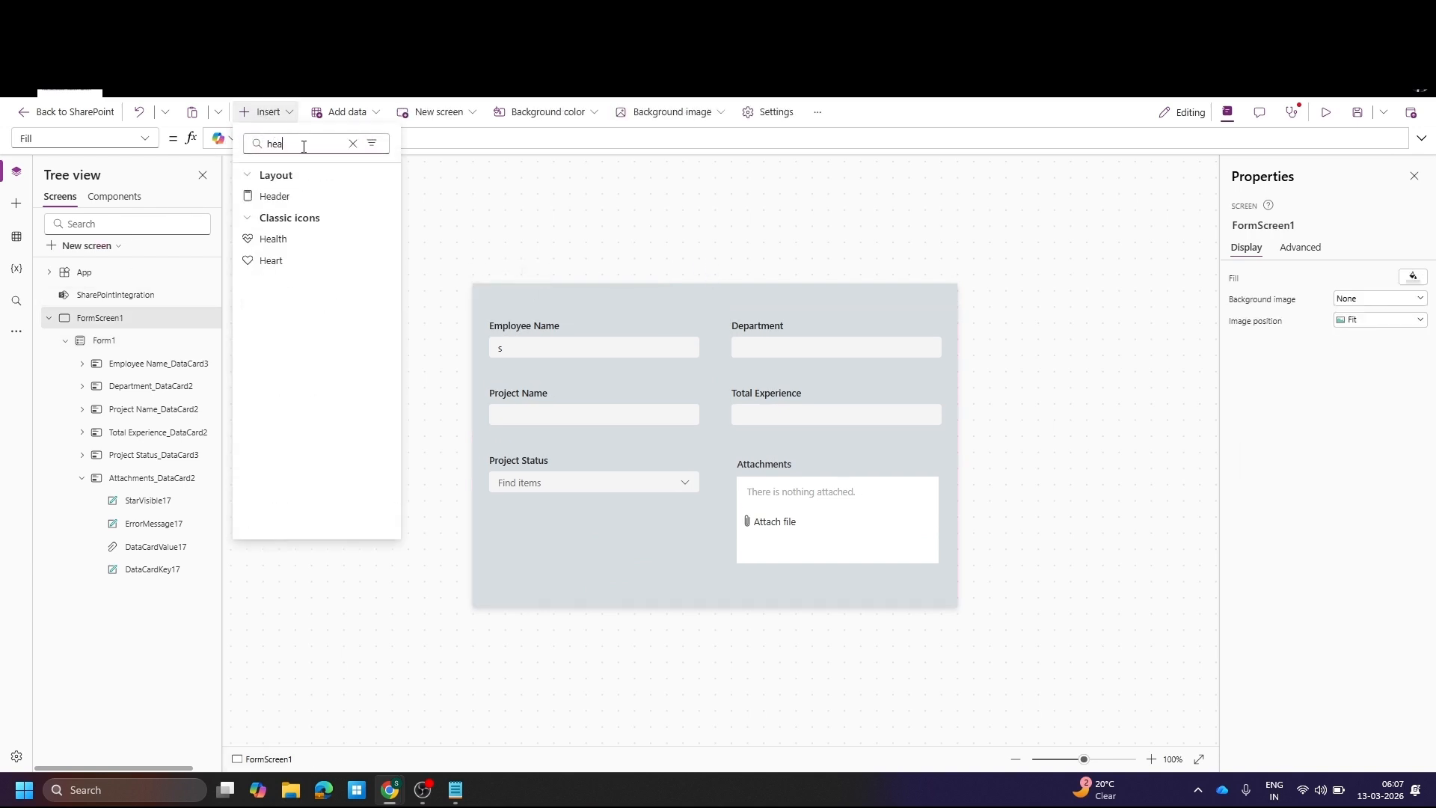
{"action": "left_click", "coordinate": [311, 196]}
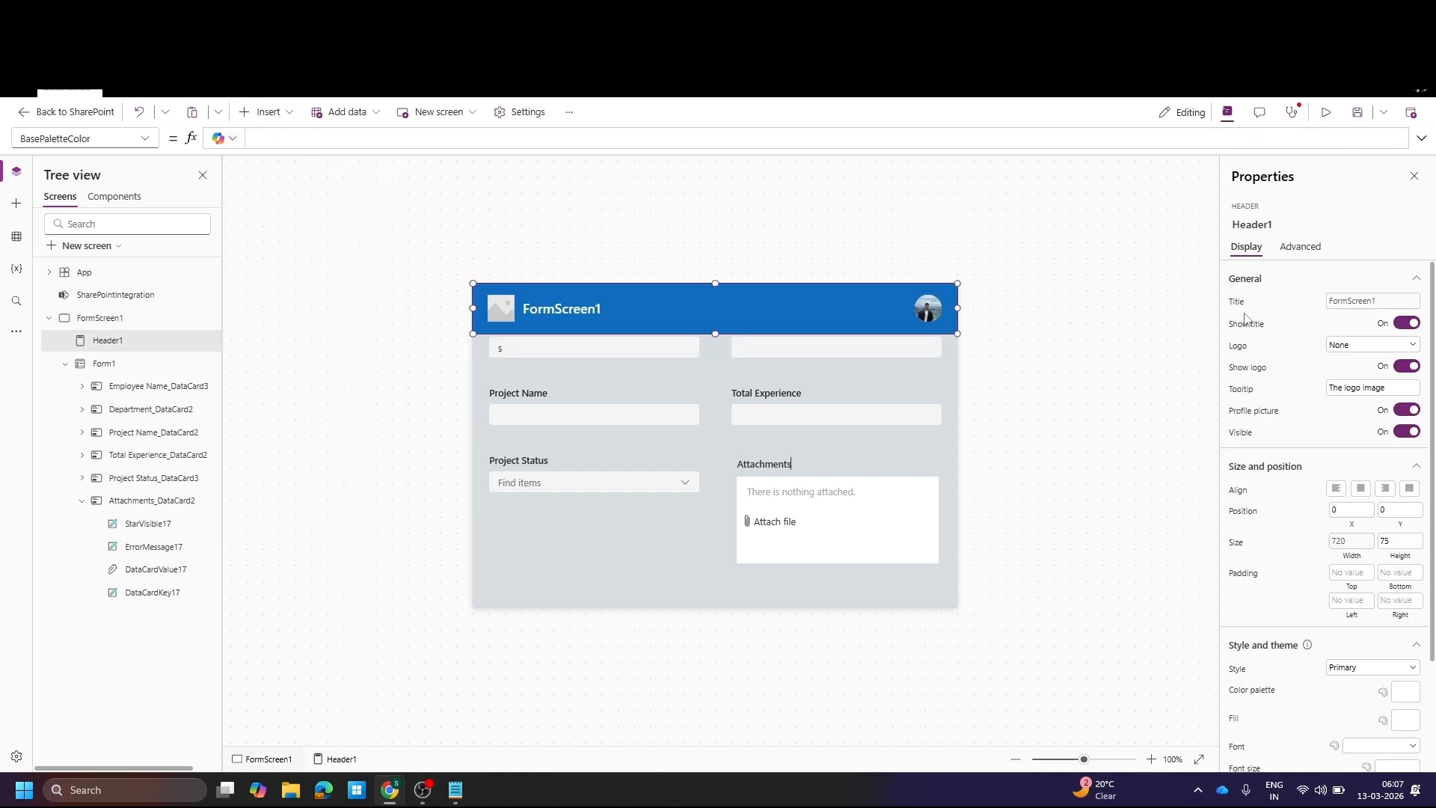
{"action": "left_click", "coordinate": [1384, 539]}
{"action": "type", "text": "50"}
{"action": "key", "text": "Return"}
{"action": "left_click", "coordinate": [391, 302]}
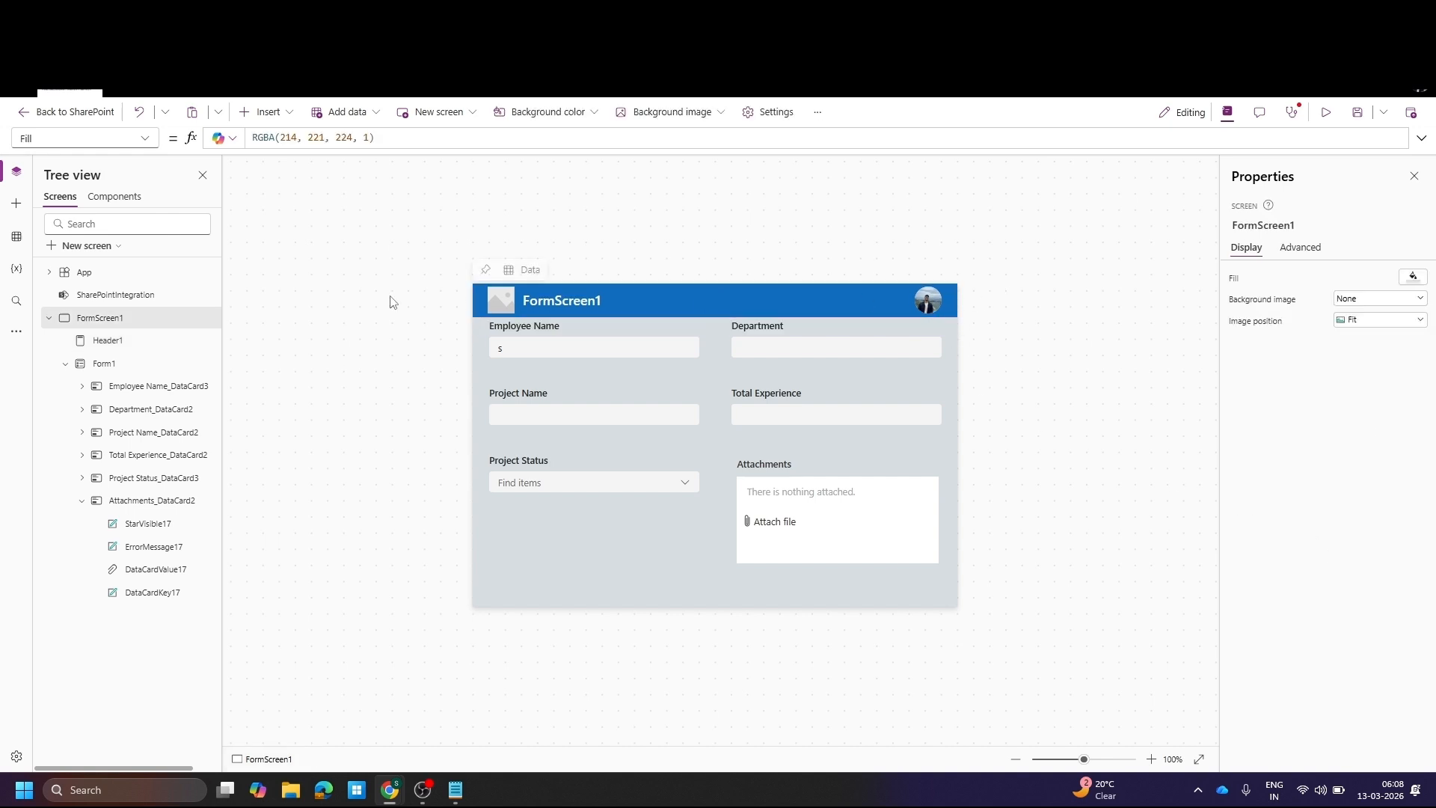
{"action": "left_click", "coordinate": [498, 304]}
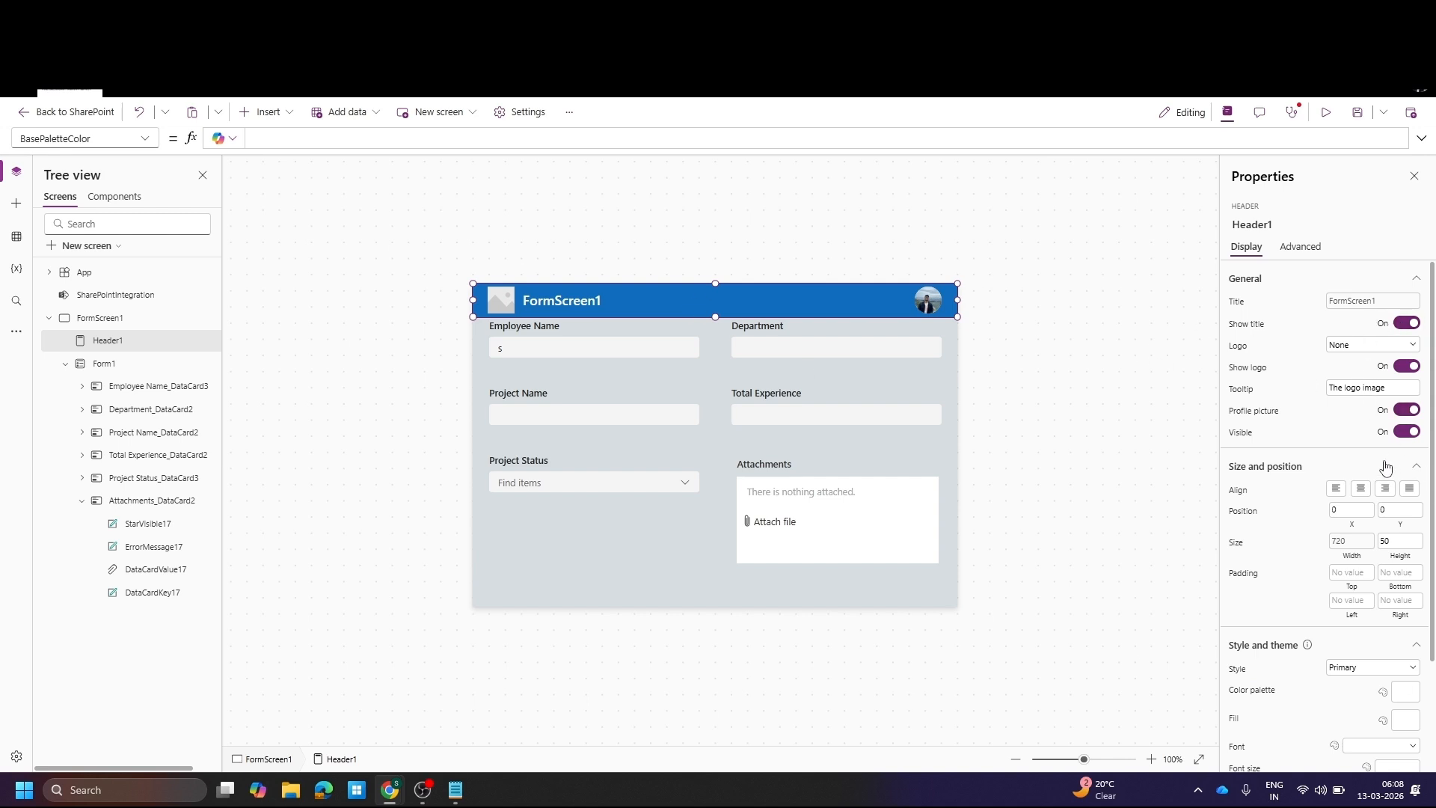
Set Header1's logo to the stock image of a masked man standing inside a train carriage
{"action": "left_click", "coordinate": [1367, 351]}
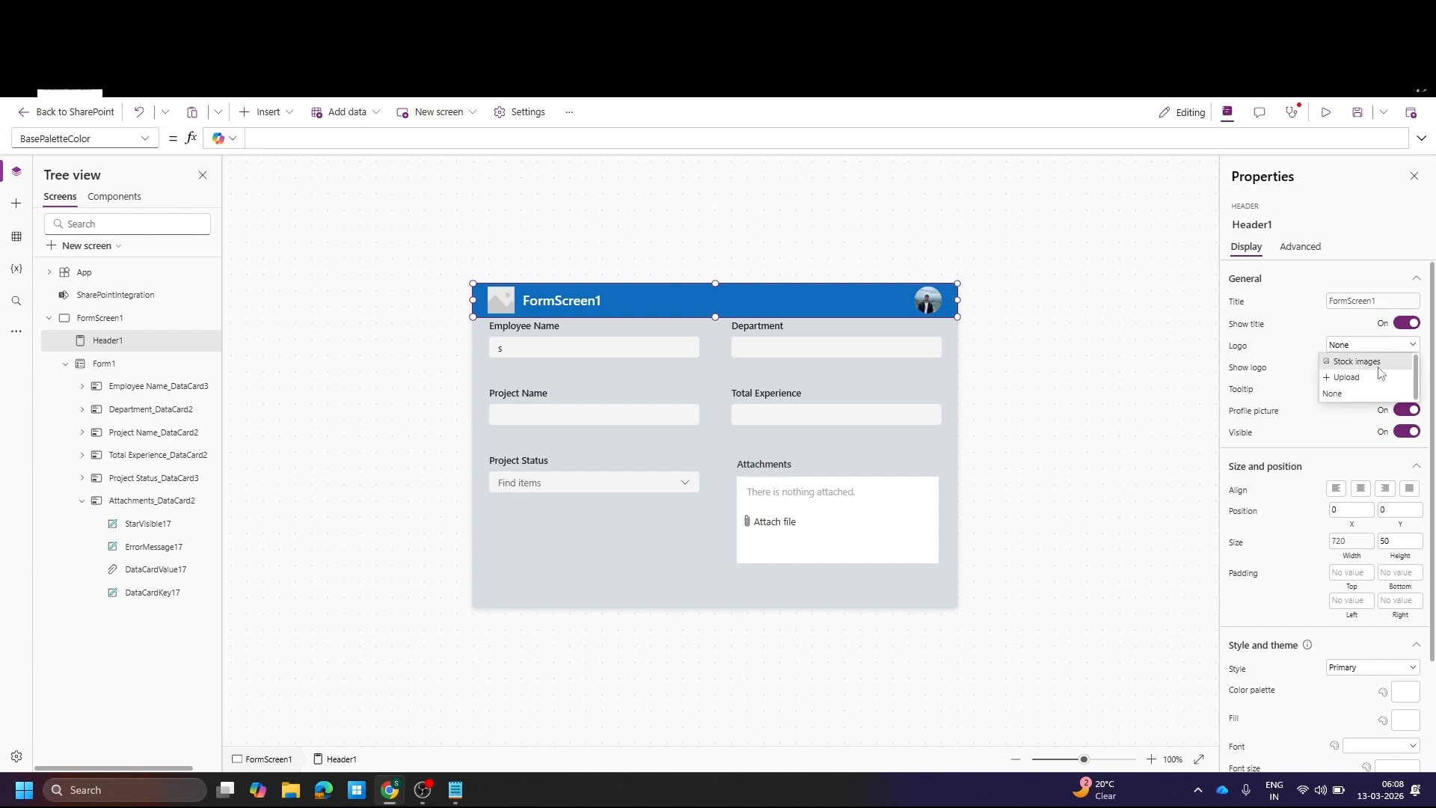
{"action": "left_click", "coordinate": [1380, 365]}
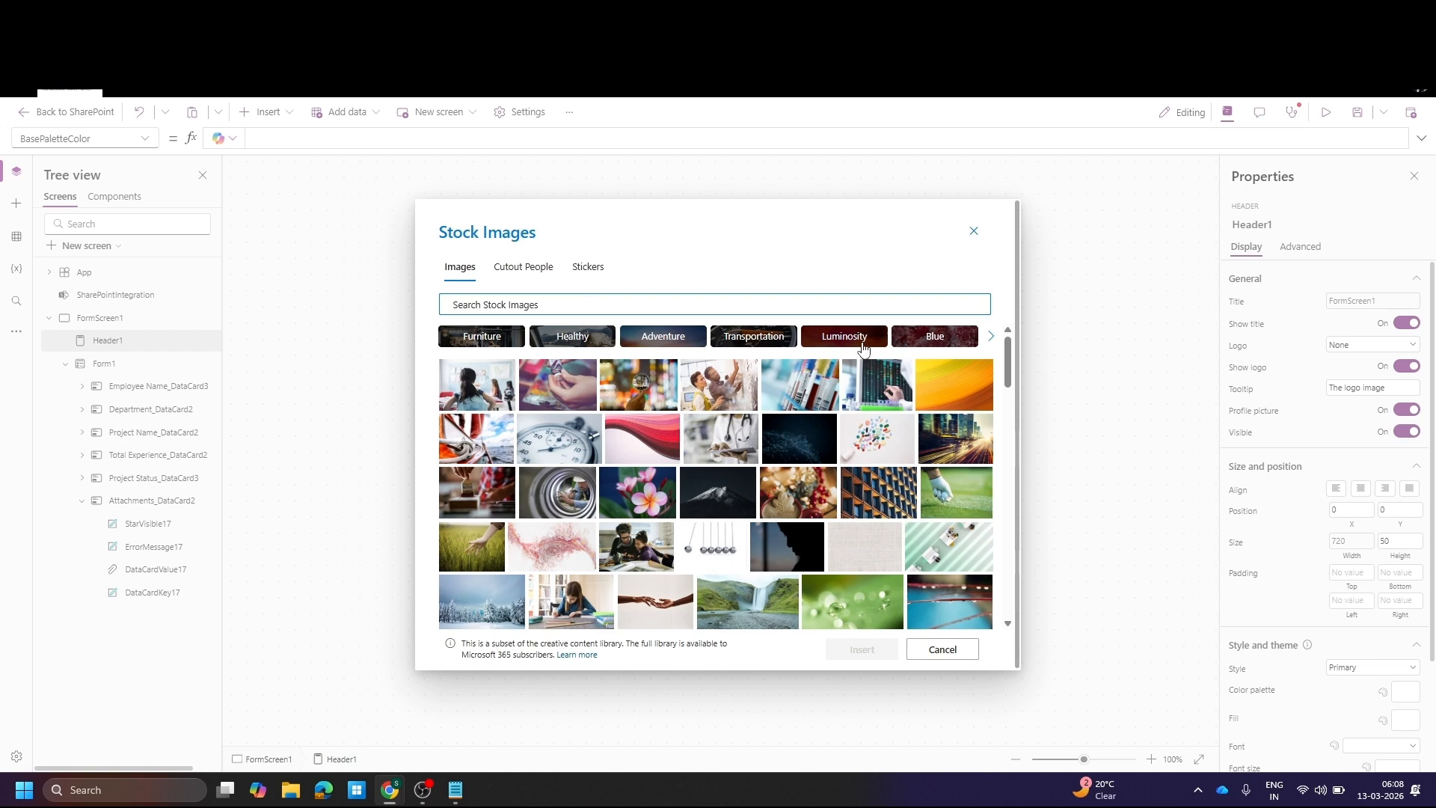
{"action": "left_click", "coordinate": [525, 270]}
{"action": "left_click", "coordinate": [587, 270]}
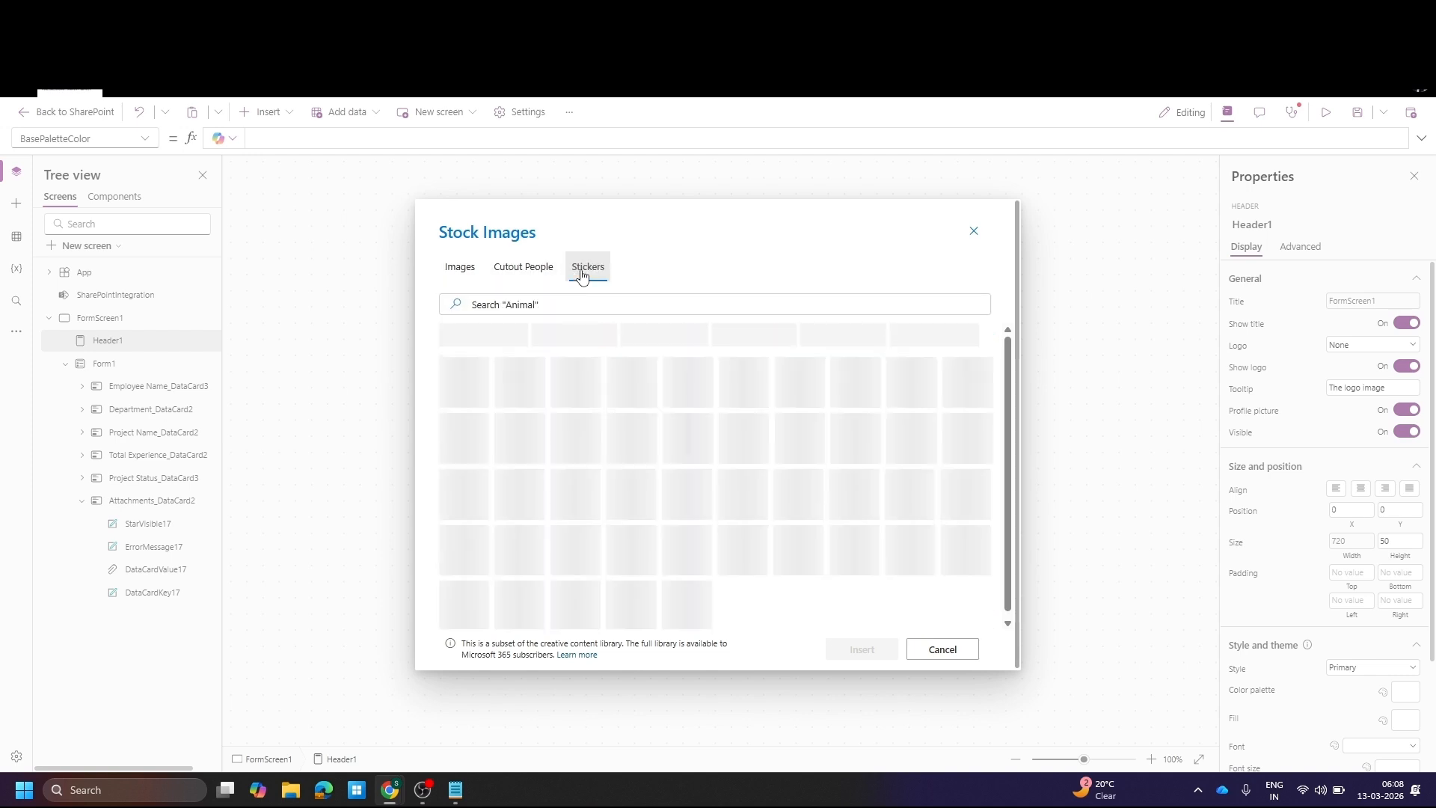
{"action": "left_click", "coordinate": [458, 270]}
{"action": "scroll", "coordinate": [578, 444], "scroll_direction": "down", "scroll_amount": 5}
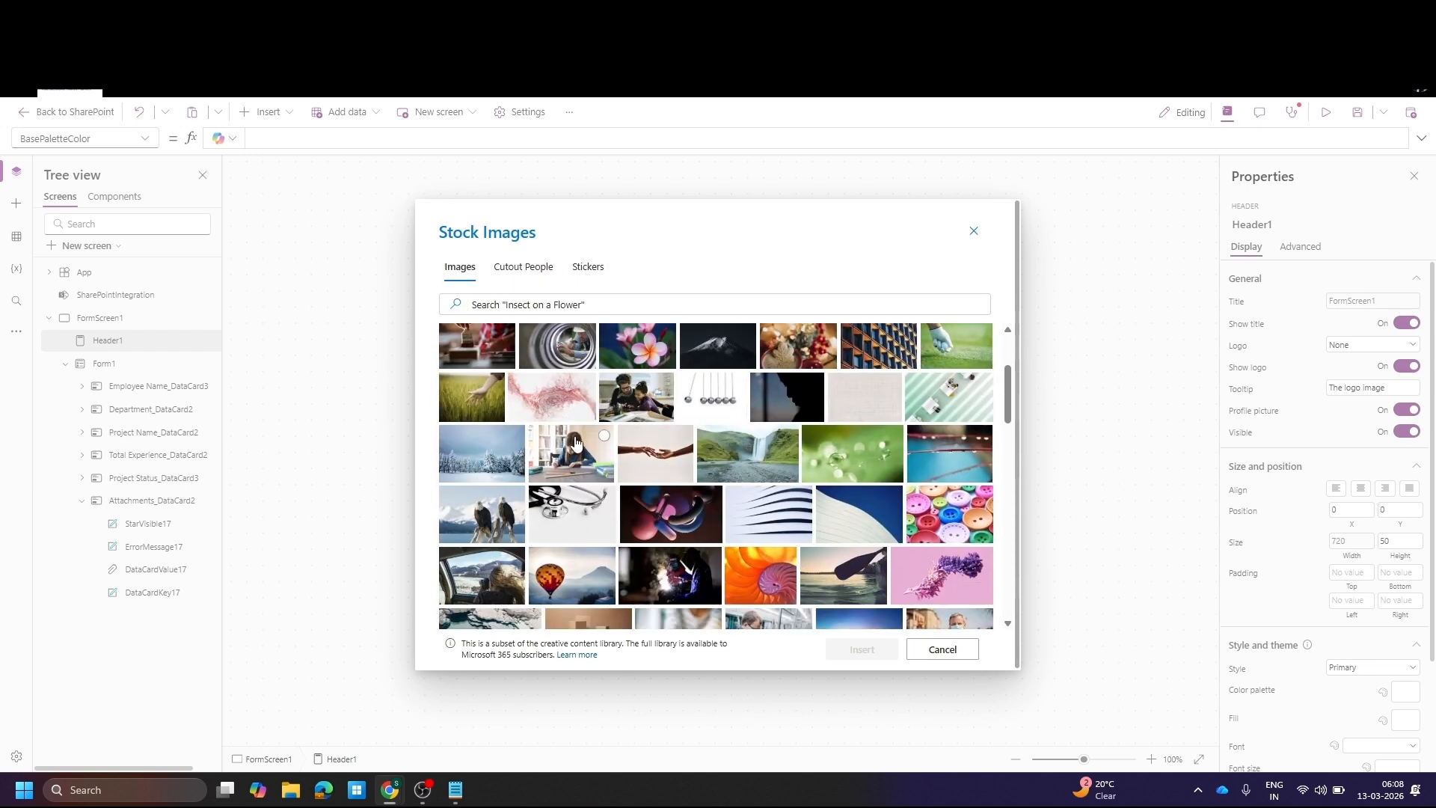
{"action": "scroll", "coordinate": [578, 444], "scroll_direction": "down", "scroll_amount": 1}
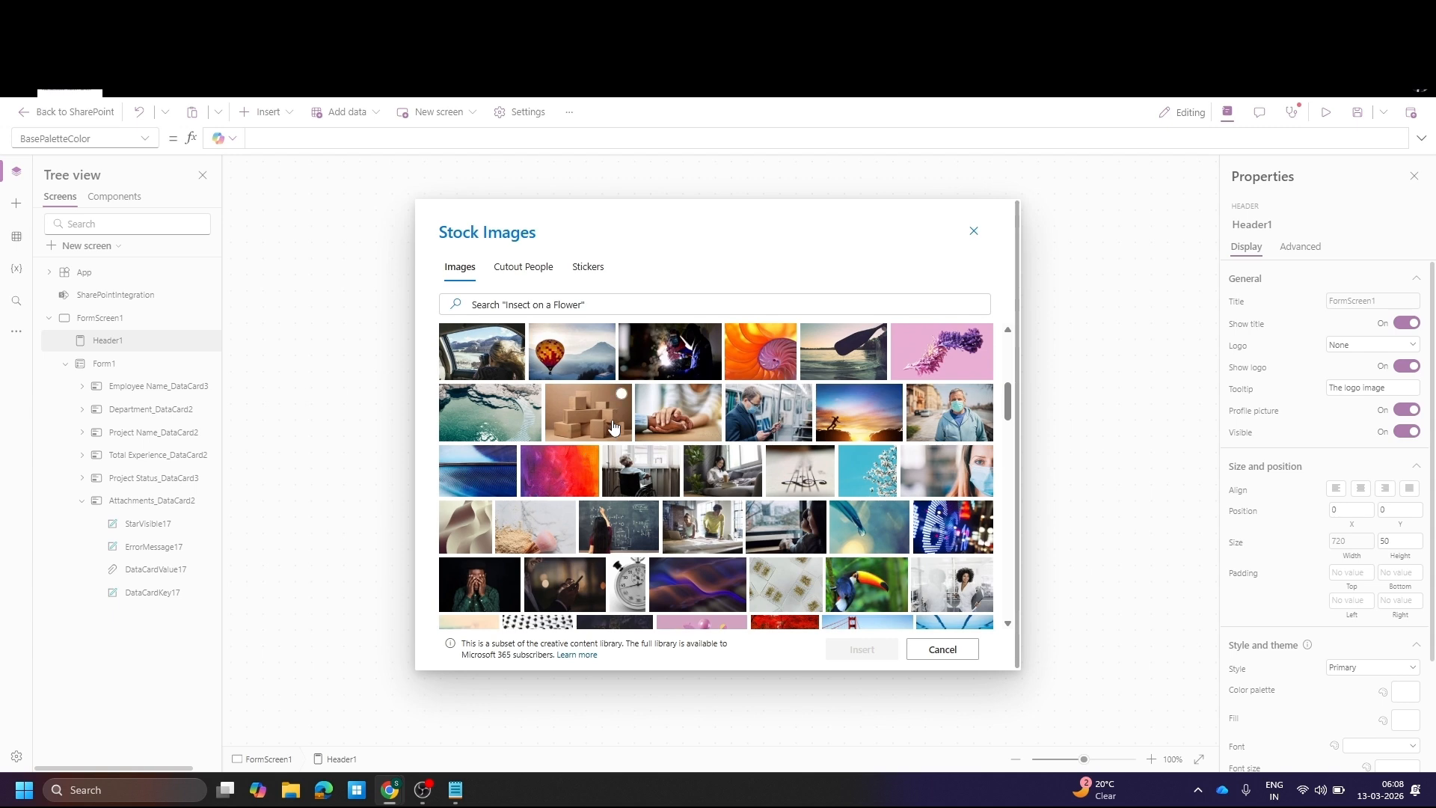
{"action": "left_click", "coordinate": [772, 415]}
{"action": "left_click", "coordinate": [860, 649]}
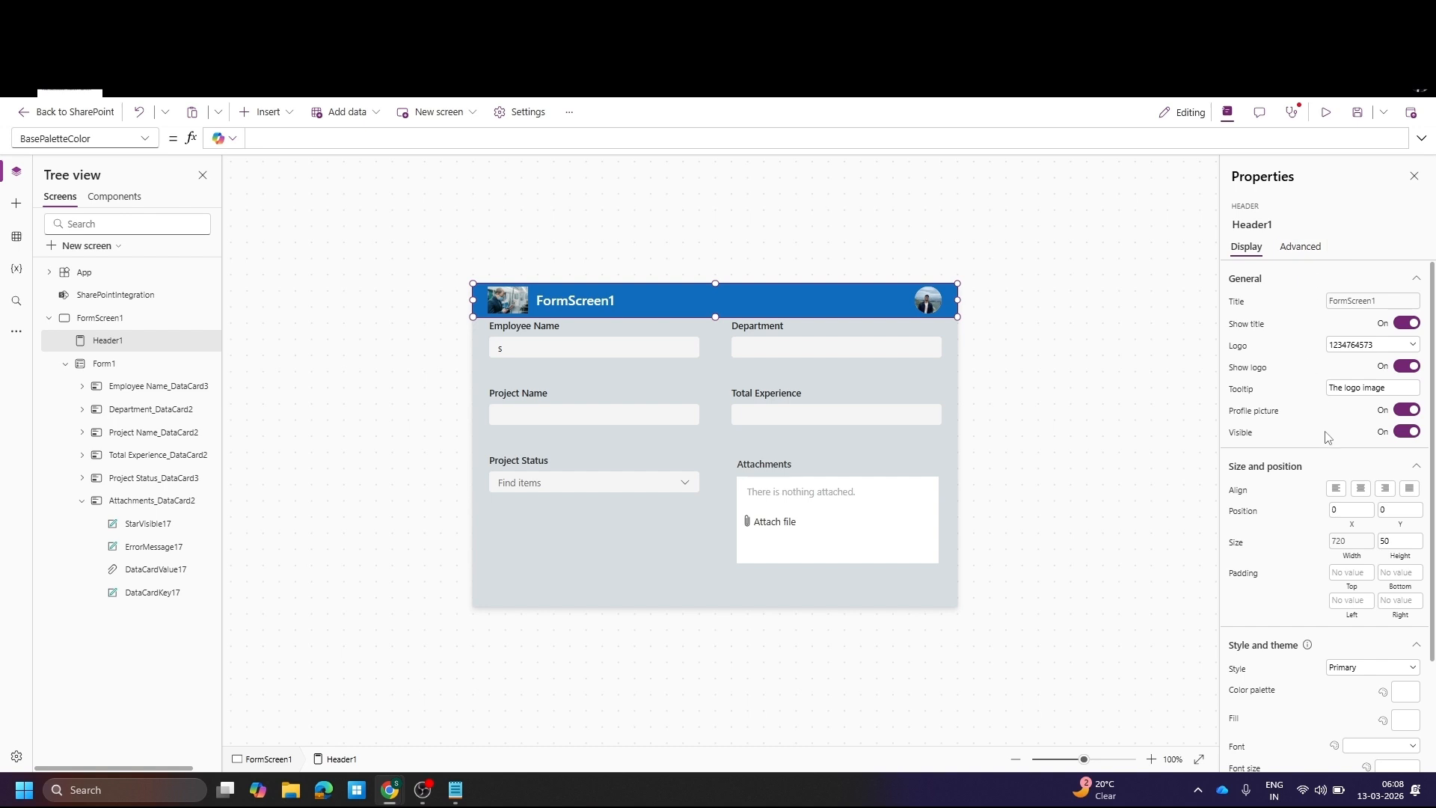
Try the Neutral and Light styles on Header1 and return it to the Primary style
{"action": "scroll", "coordinate": [1330, 438], "scroll_direction": "down", "scroll_amount": 2}
{"action": "left_click", "coordinate": [1373, 529]}
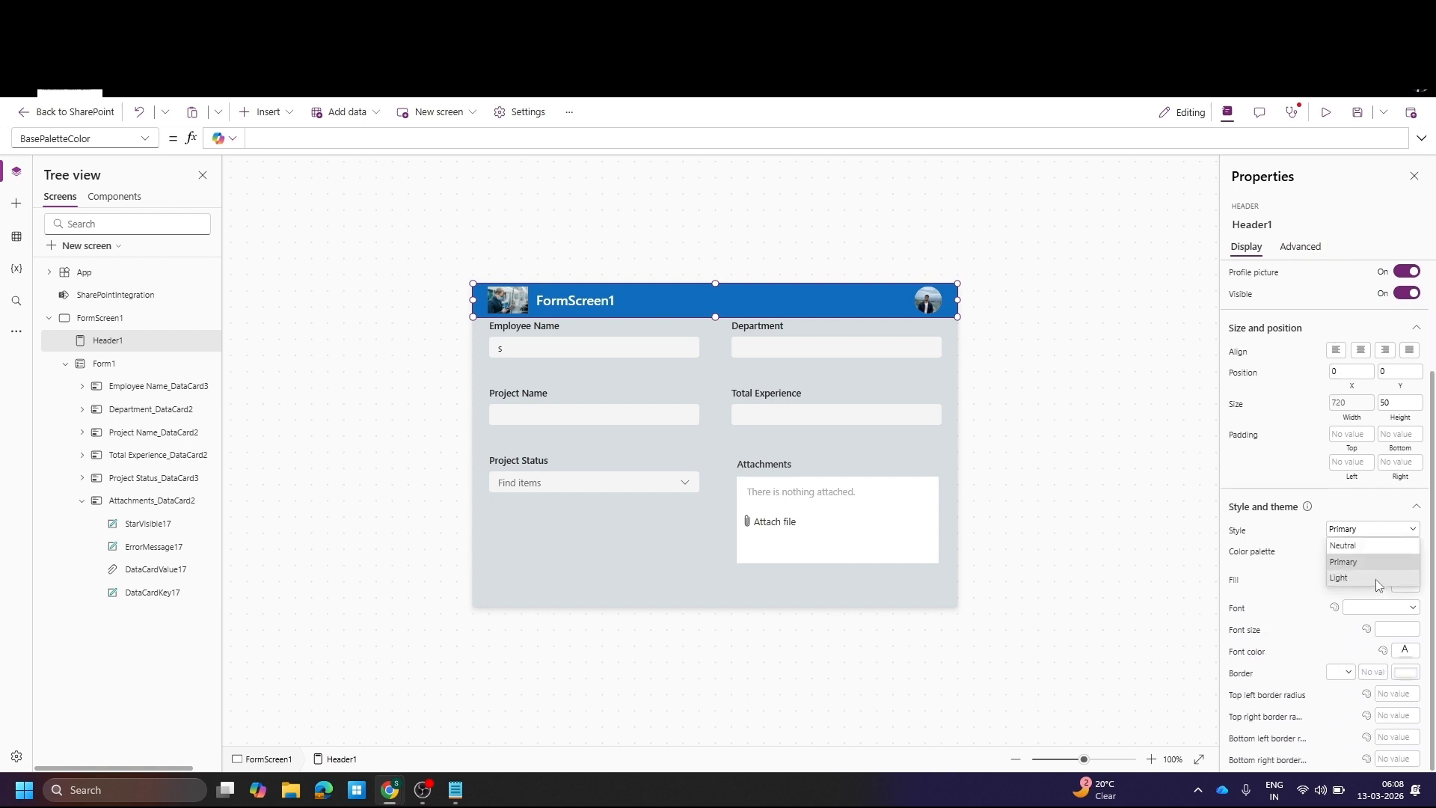
{"action": "left_click", "coordinate": [1364, 548]}
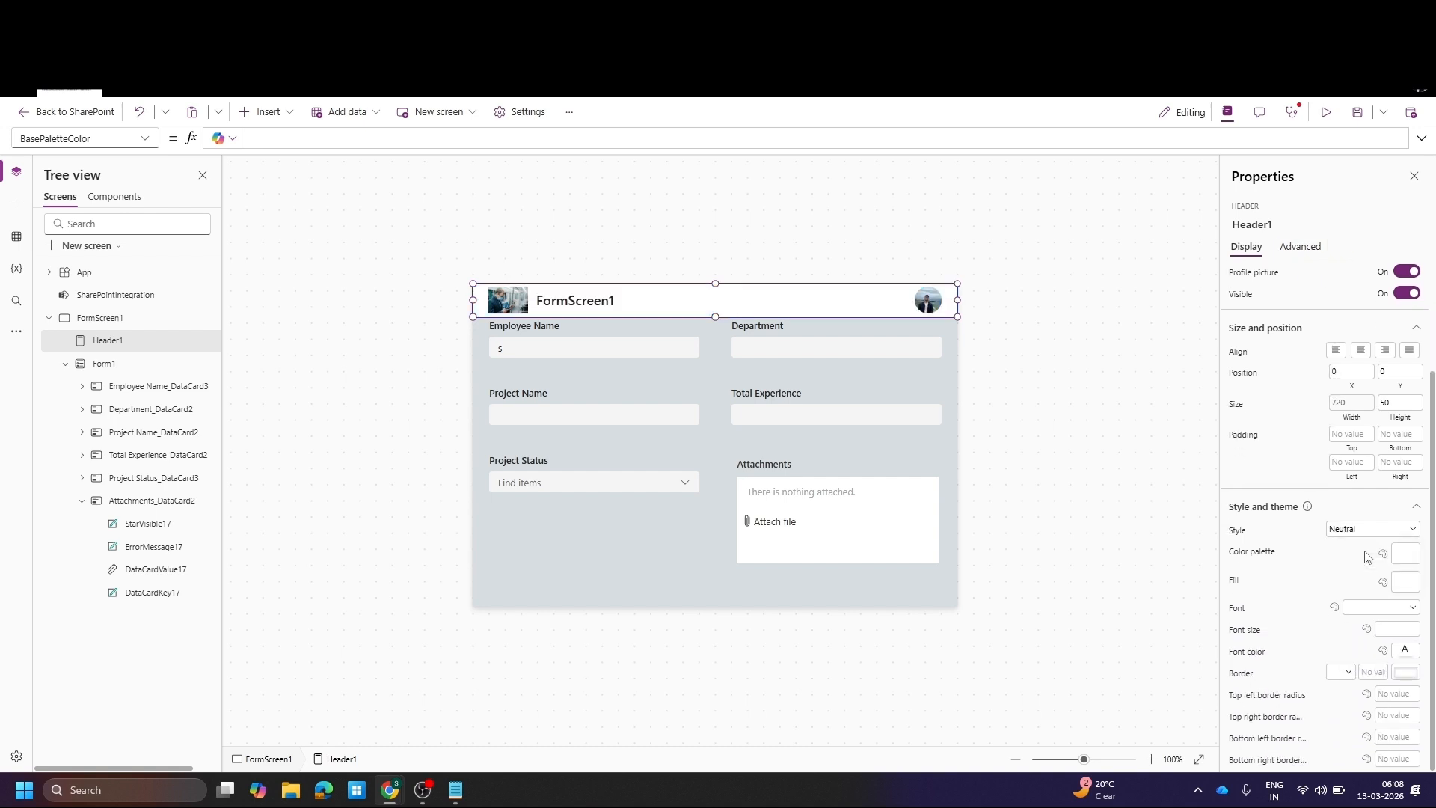
{"action": "left_click", "coordinate": [1362, 531]}
{"action": "left_click", "coordinate": [1375, 562]}
{"action": "left_click", "coordinate": [1364, 530]}
{"action": "left_click", "coordinate": [1358, 576]}
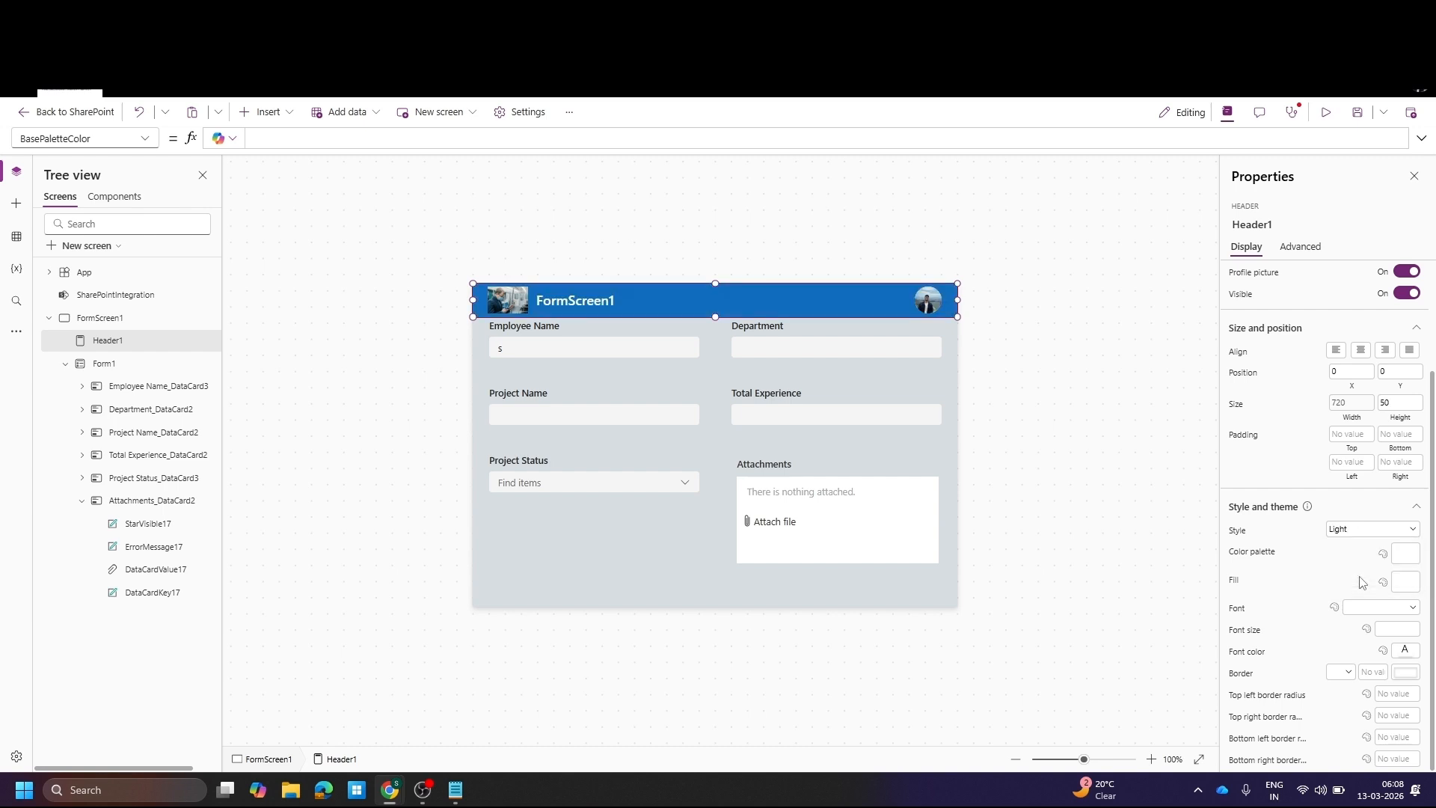
{"action": "left_click", "coordinate": [1364, 531]}
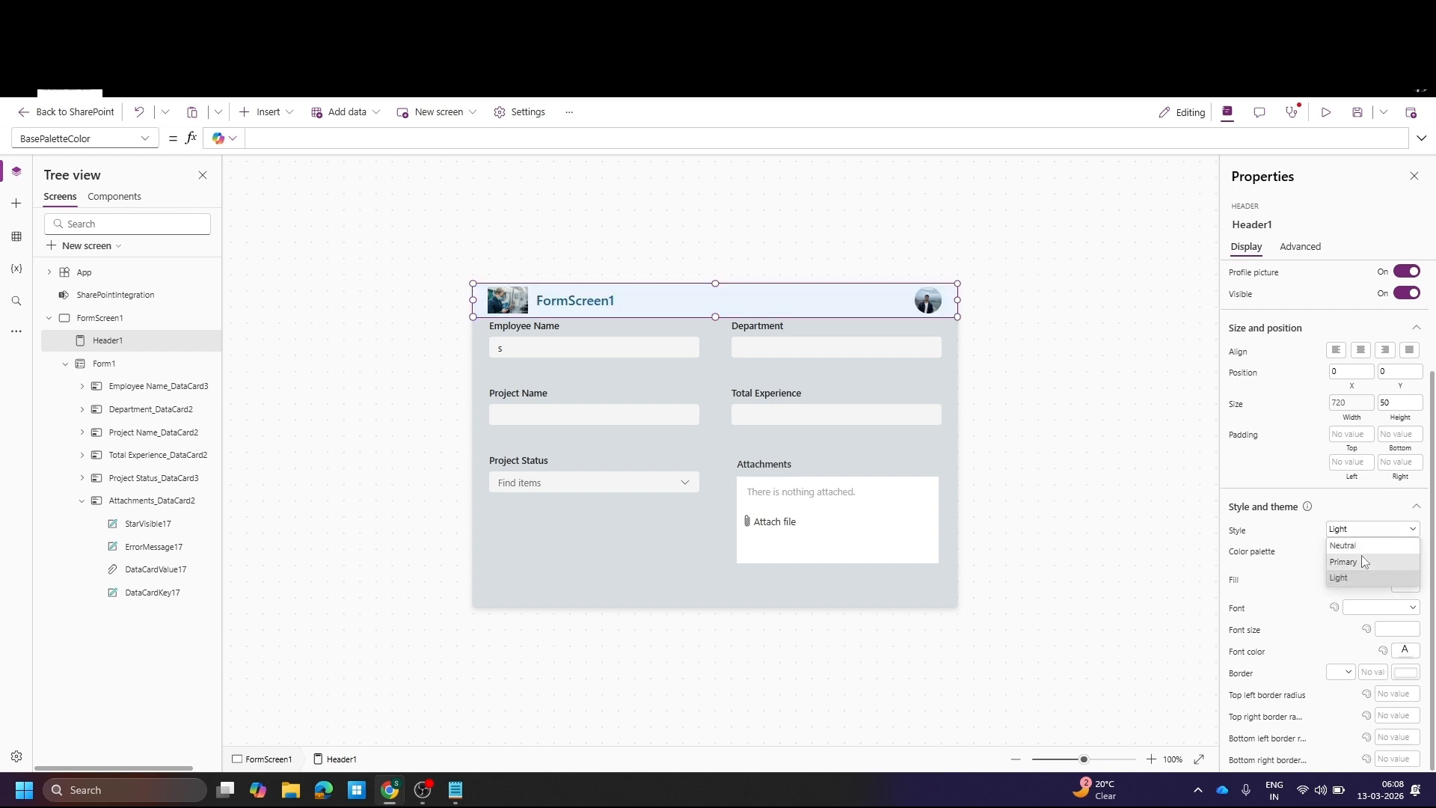
{"action": "left_click", "coordinate": [1366, 562]}
Try the standard green color palette RGBA(156, 220, 79, 1) on Header1
{"action": "left_click", "coordinate": [1395, 562]}
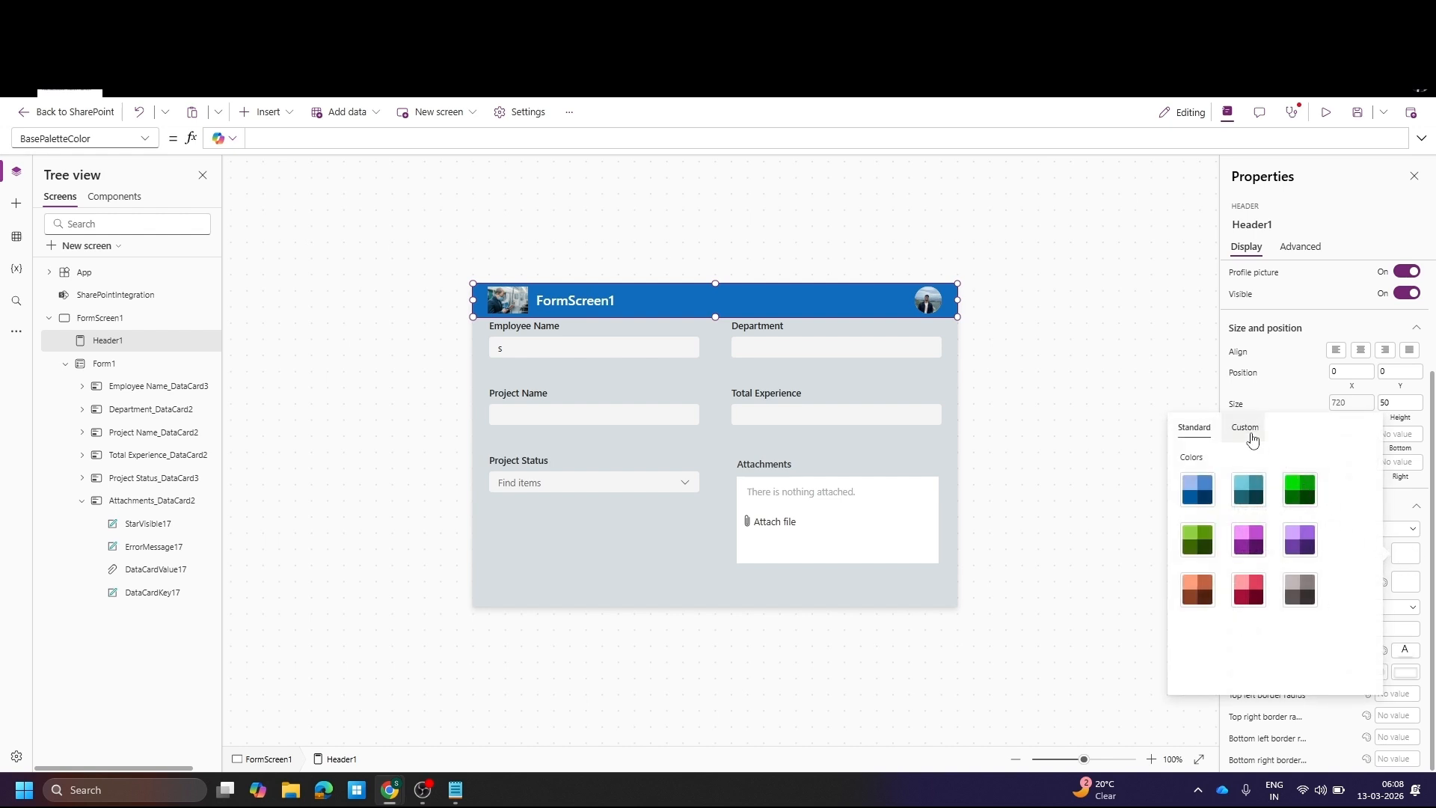
{"action": "left_click", "coordinate": [1245, 427]}
{"action": "left_click", "coordinate": [1193, 427]}
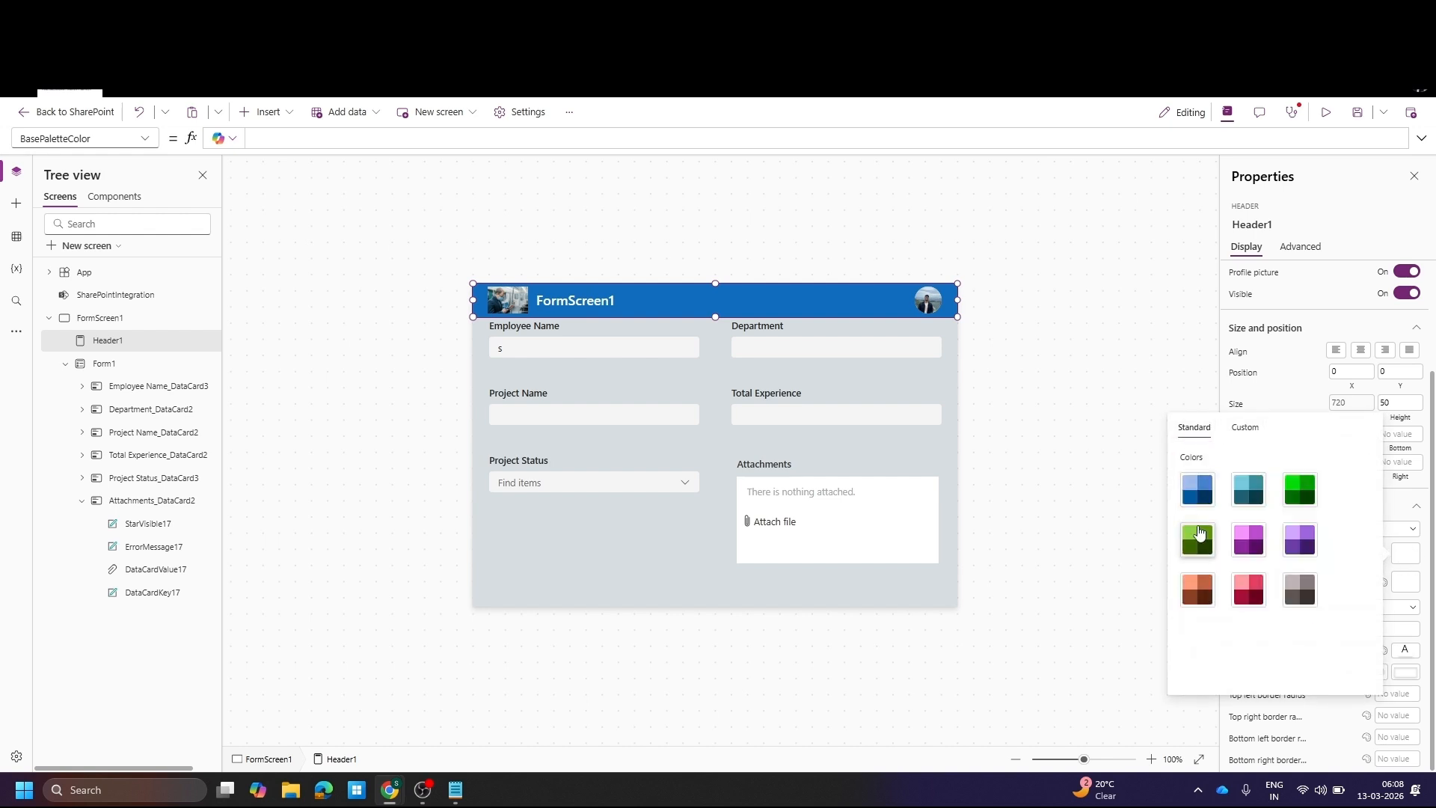
{"action": "left_click", "coordinate": [1197, 539]}
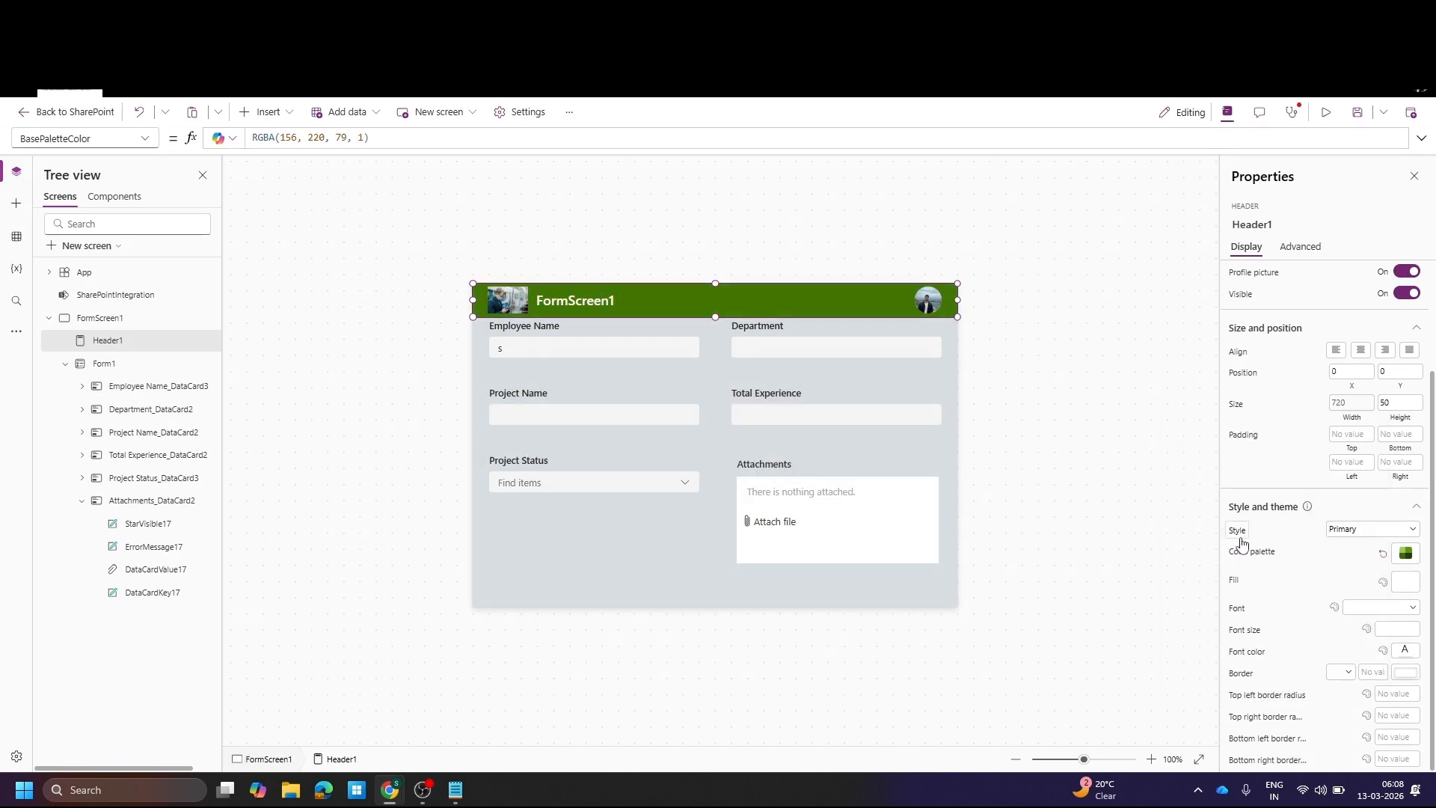
Set Header1's color palette to the custom dark grey RGBA(48, 41, 41, 1)
{"action": "left_click", "coordinate": [1405, 553]}
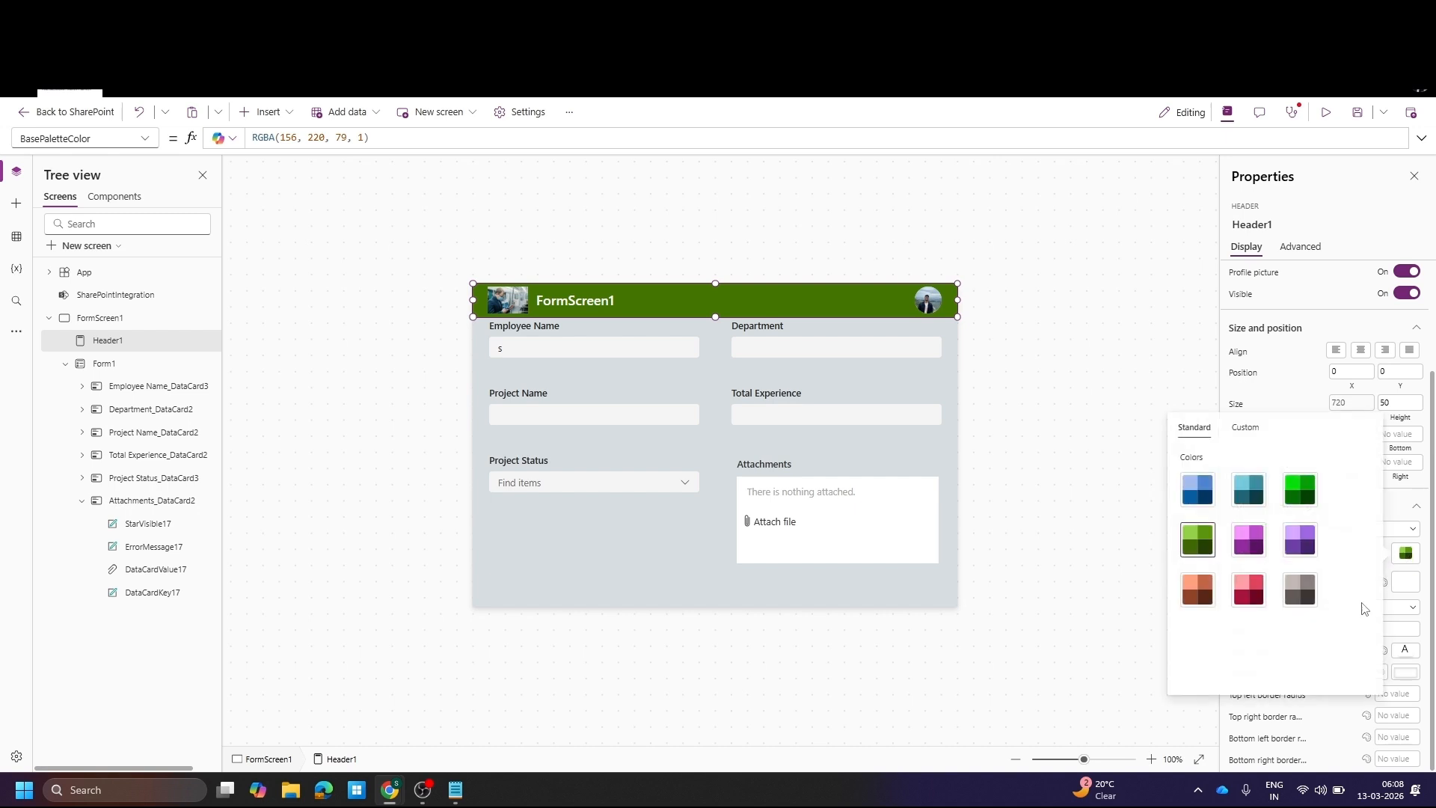
{"action": "left_click", "coordinate": [1308, 598]}
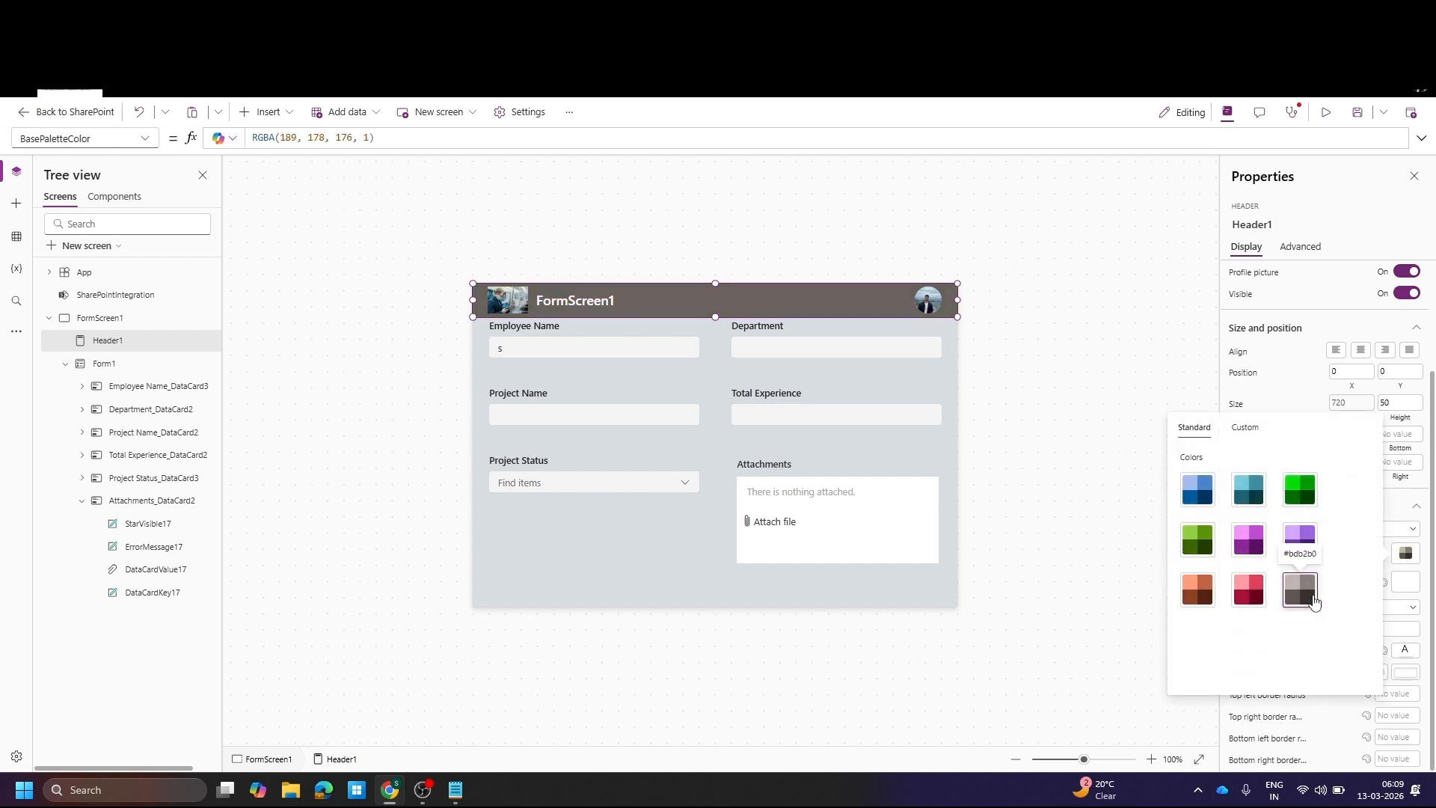
{"action": "left_click", "coordinate": [1245, 427]}
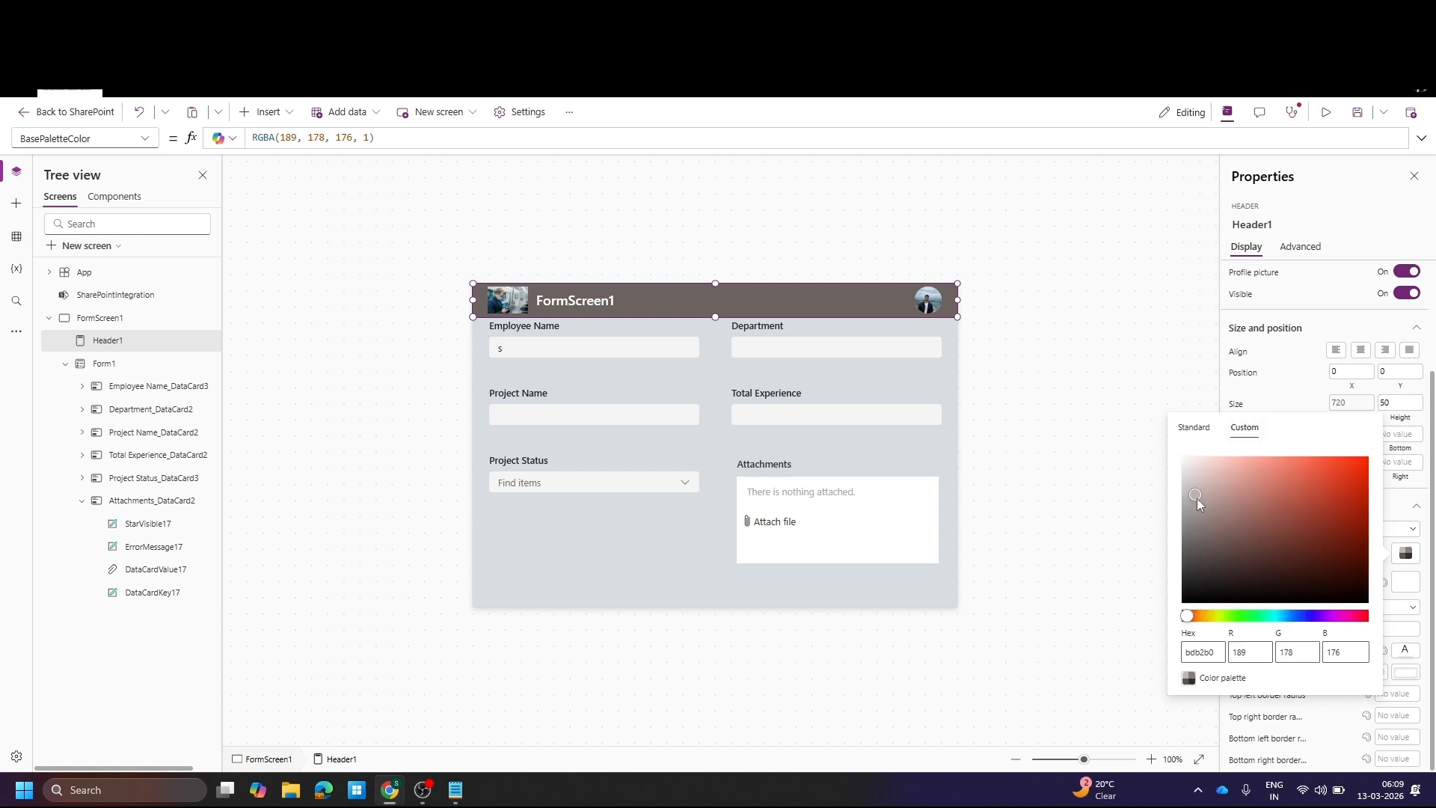
{"action": "left_click", "coordinate": [1225, 507]}
{"action": "left_click", "coordinate": [1210, 575]}
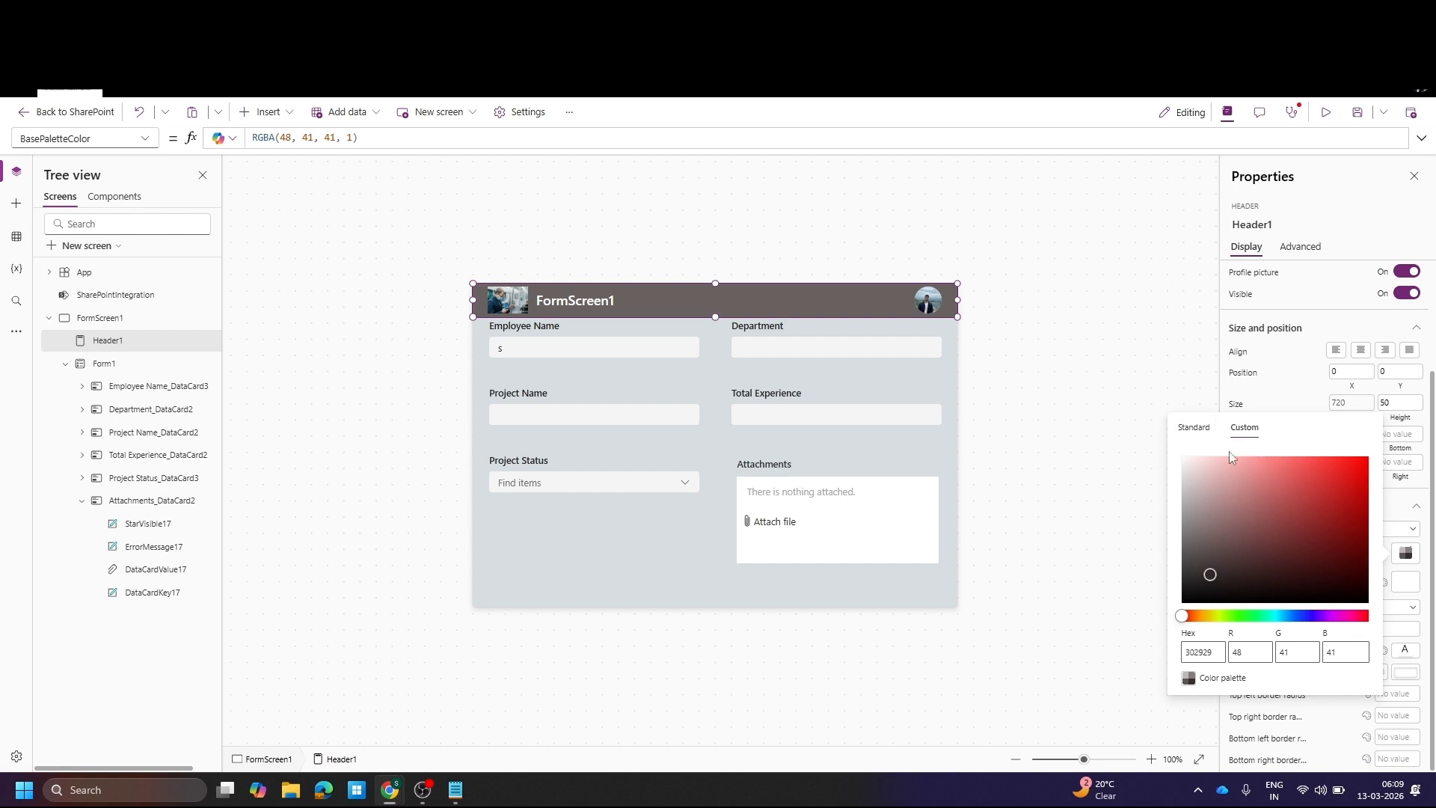
{"action": "left_click", "coordinate": [1149, 396]}
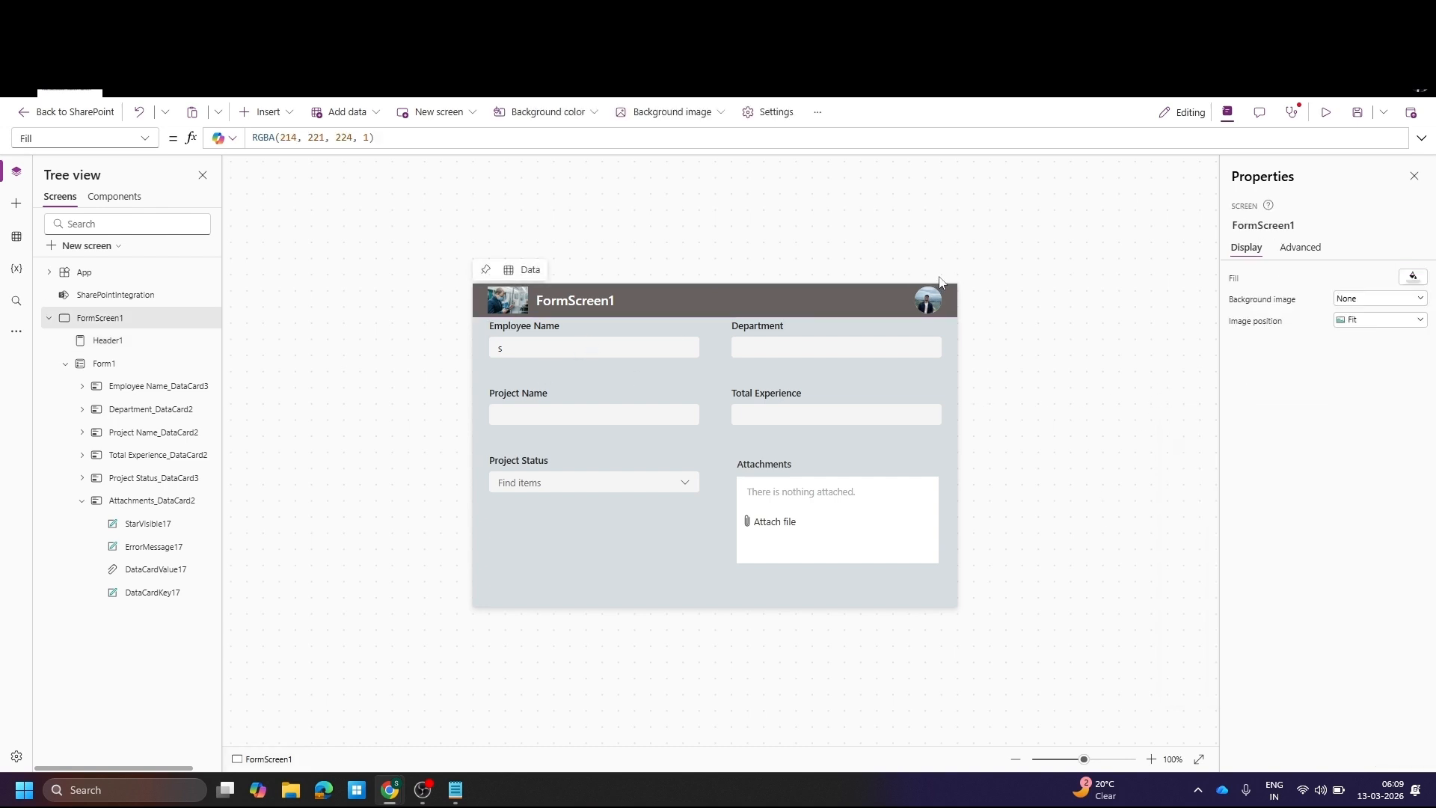
Try hiding Header1's profile picture and the whole header, and turn both back on
{"action": "left_click", "coordinate": [934, 309]}
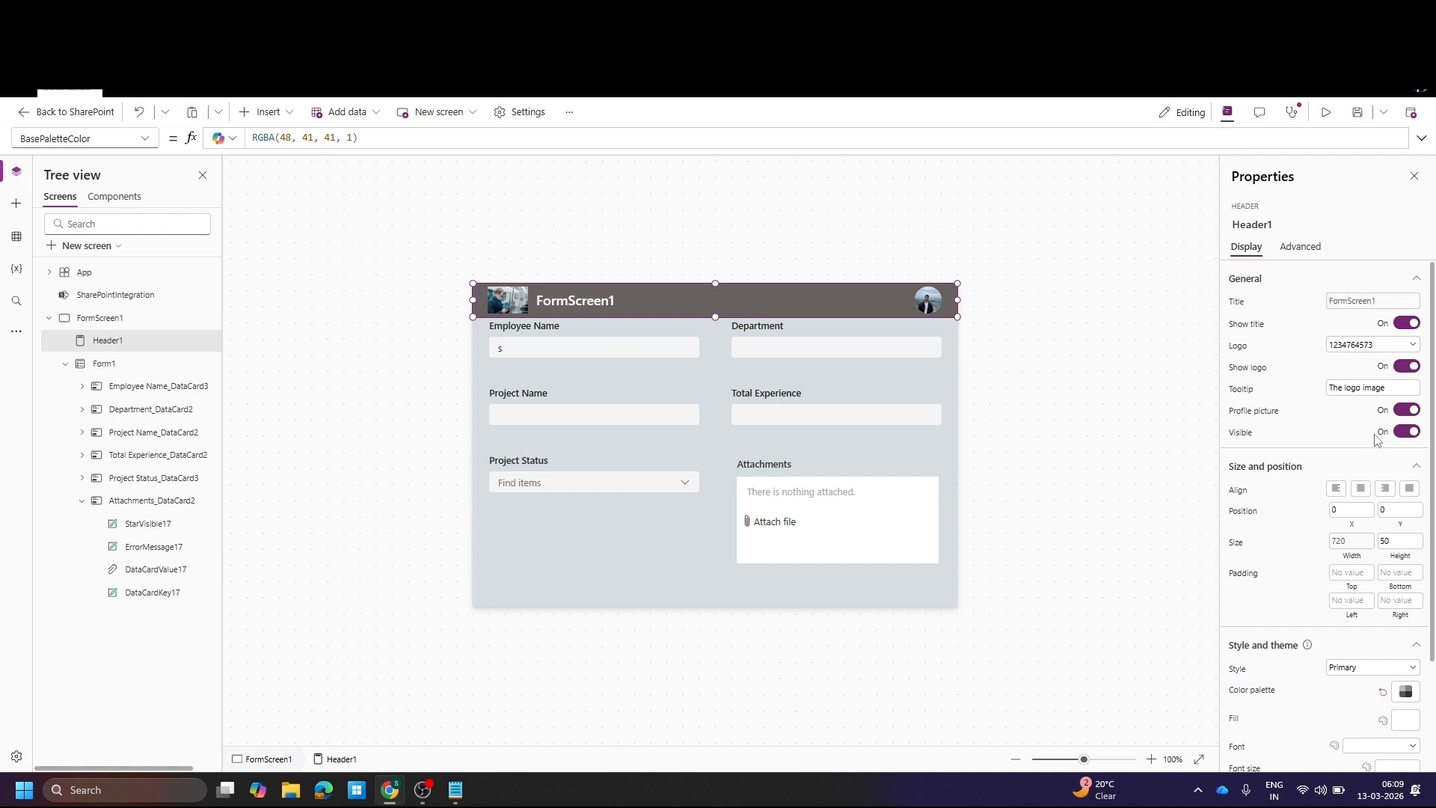
{"action": "left_click", "coordinate": [1407, 411]}
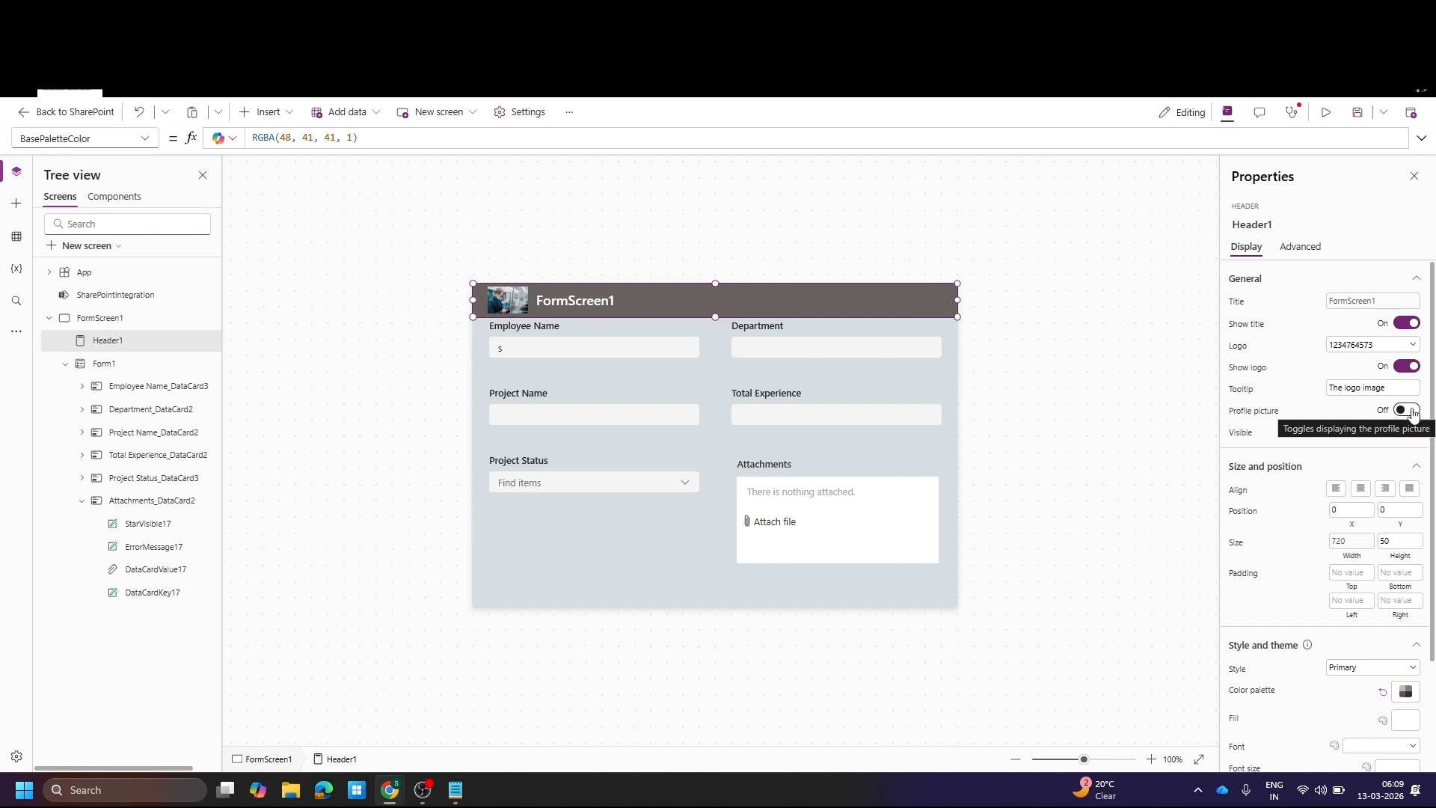
{"action": "left_click", "coordinate": [1409, 412]}
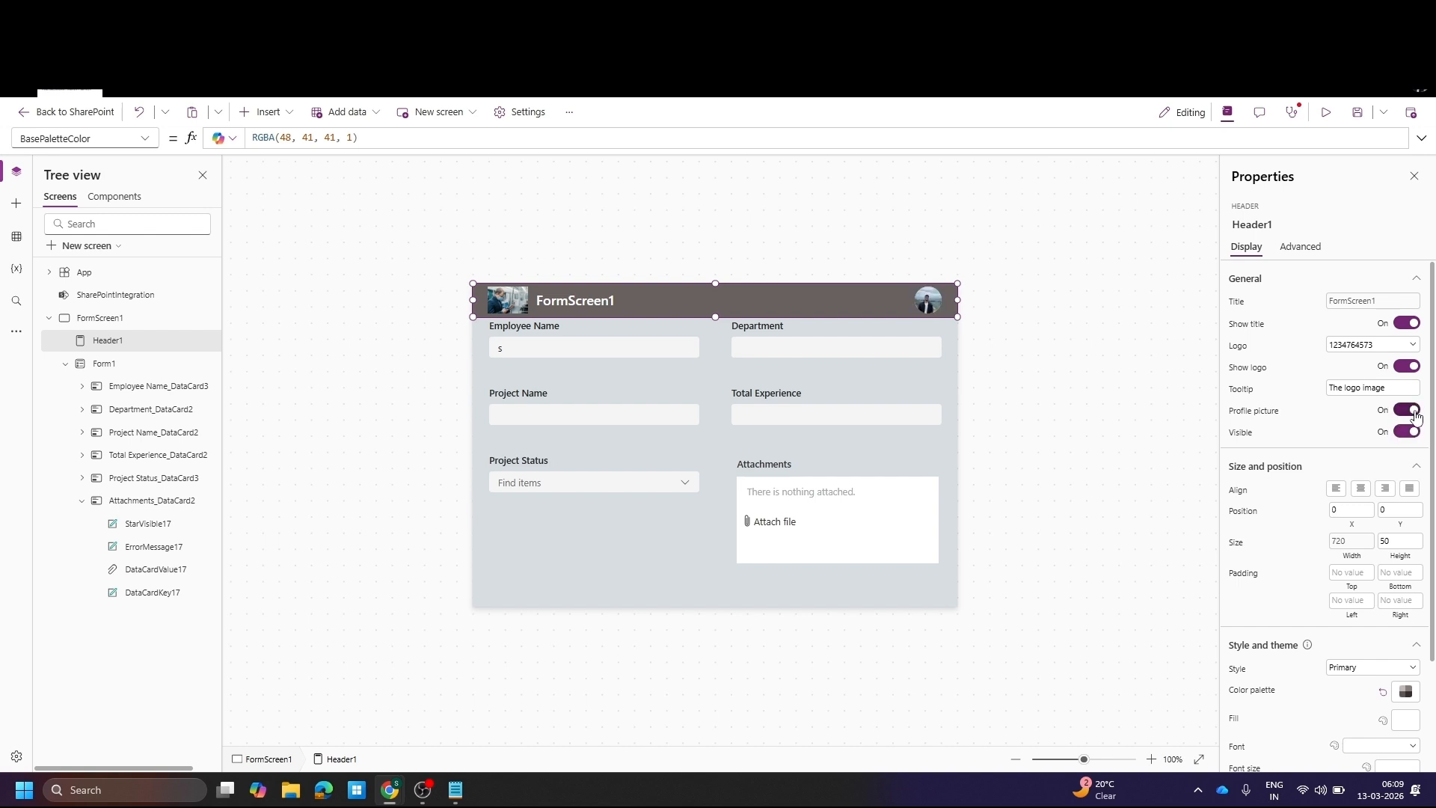
{"action": "left_click", "coordinate": [1406, 411]}
{"action": "left_click", "coordinate": [1403, 433]}
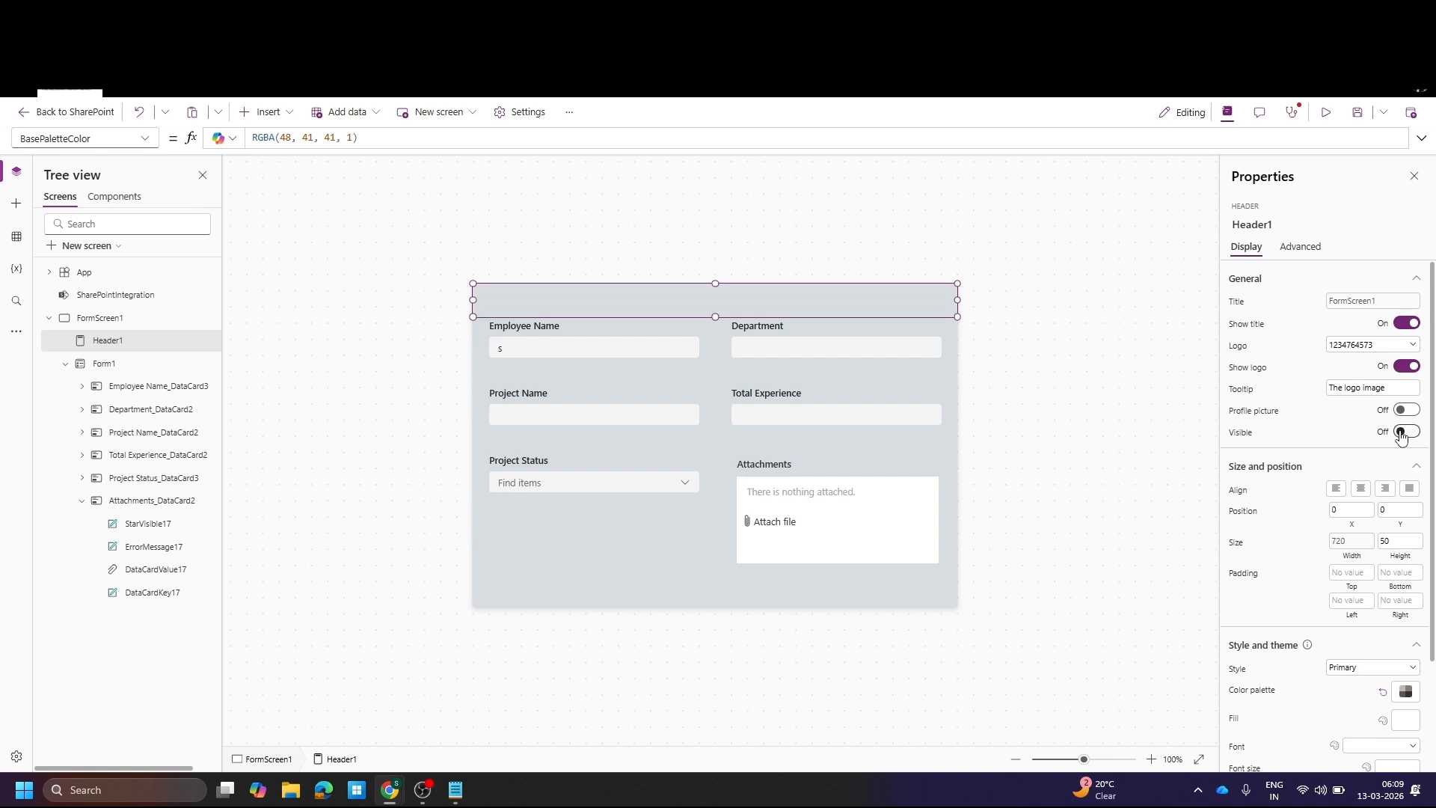
{"action": "left_click", "coordinate": [1414, 435]}
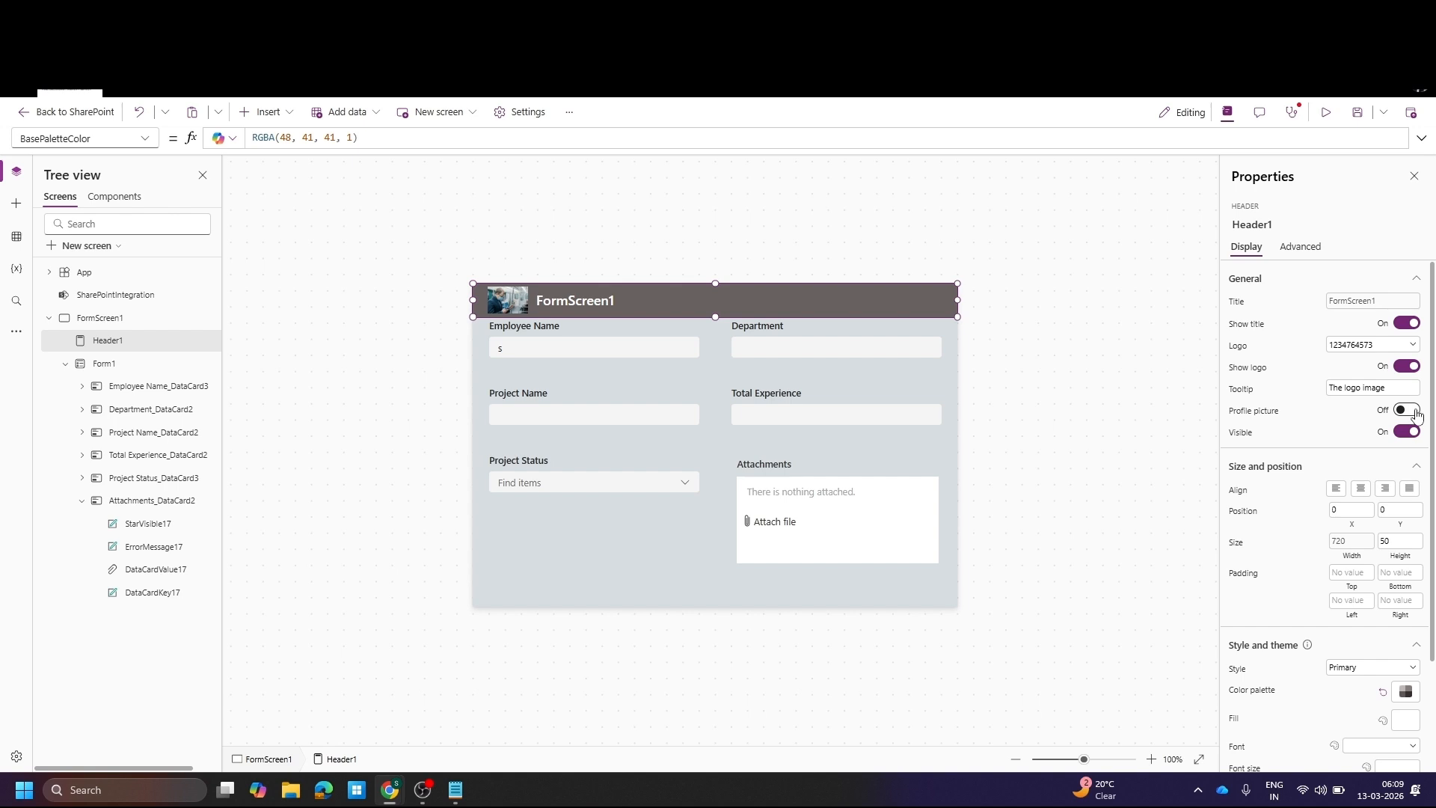
{"action": "left_click", "coordinate": [1416, 413]}
Center the title within Header1
{"action": "left_click", "coordinate": [988, 247]}
{"action": "left_click", "coordinate": [588, 300]}
{"action": "left_click", "coordinate": [1361, 489]}
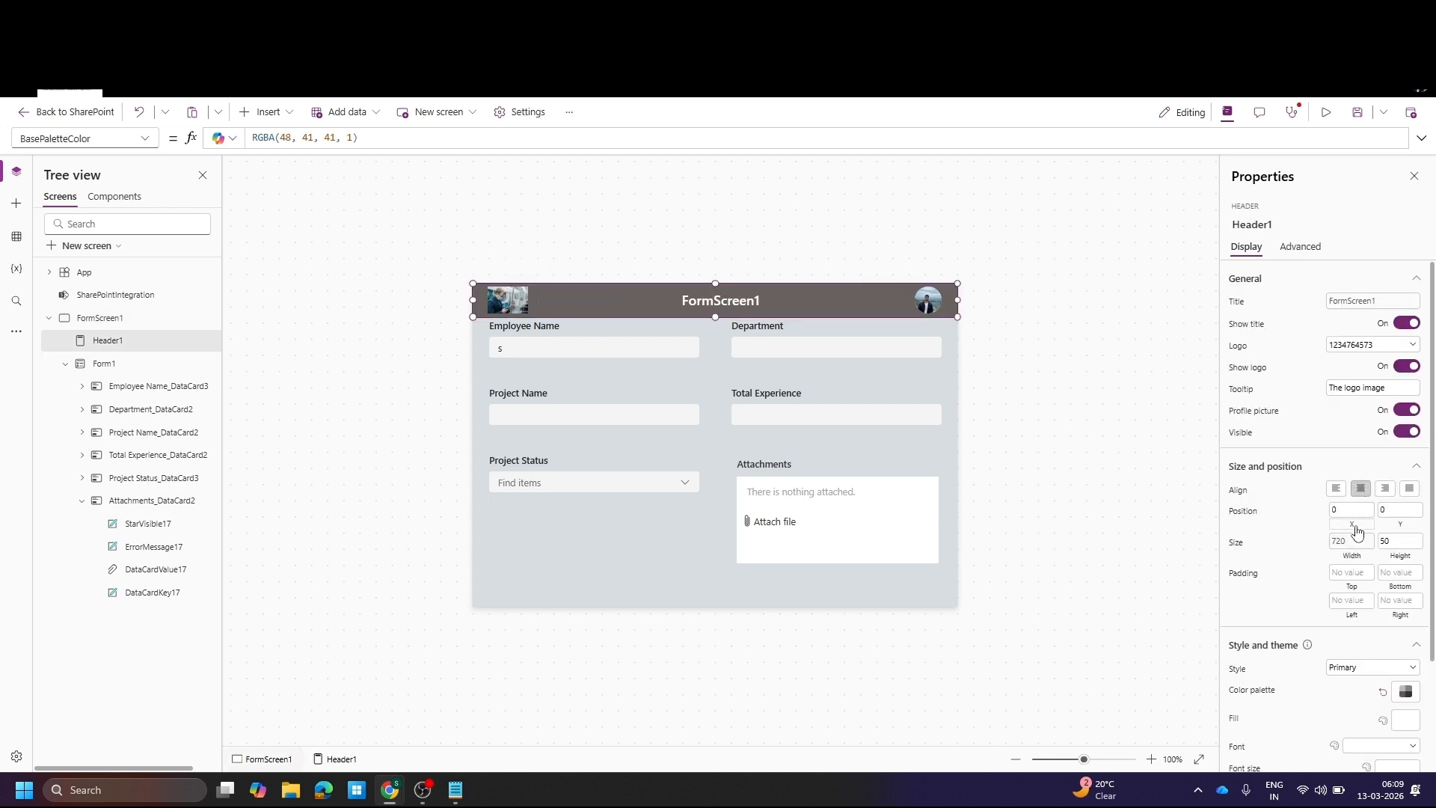
{"action": "left_click", "coordinate": [1364, 667]}
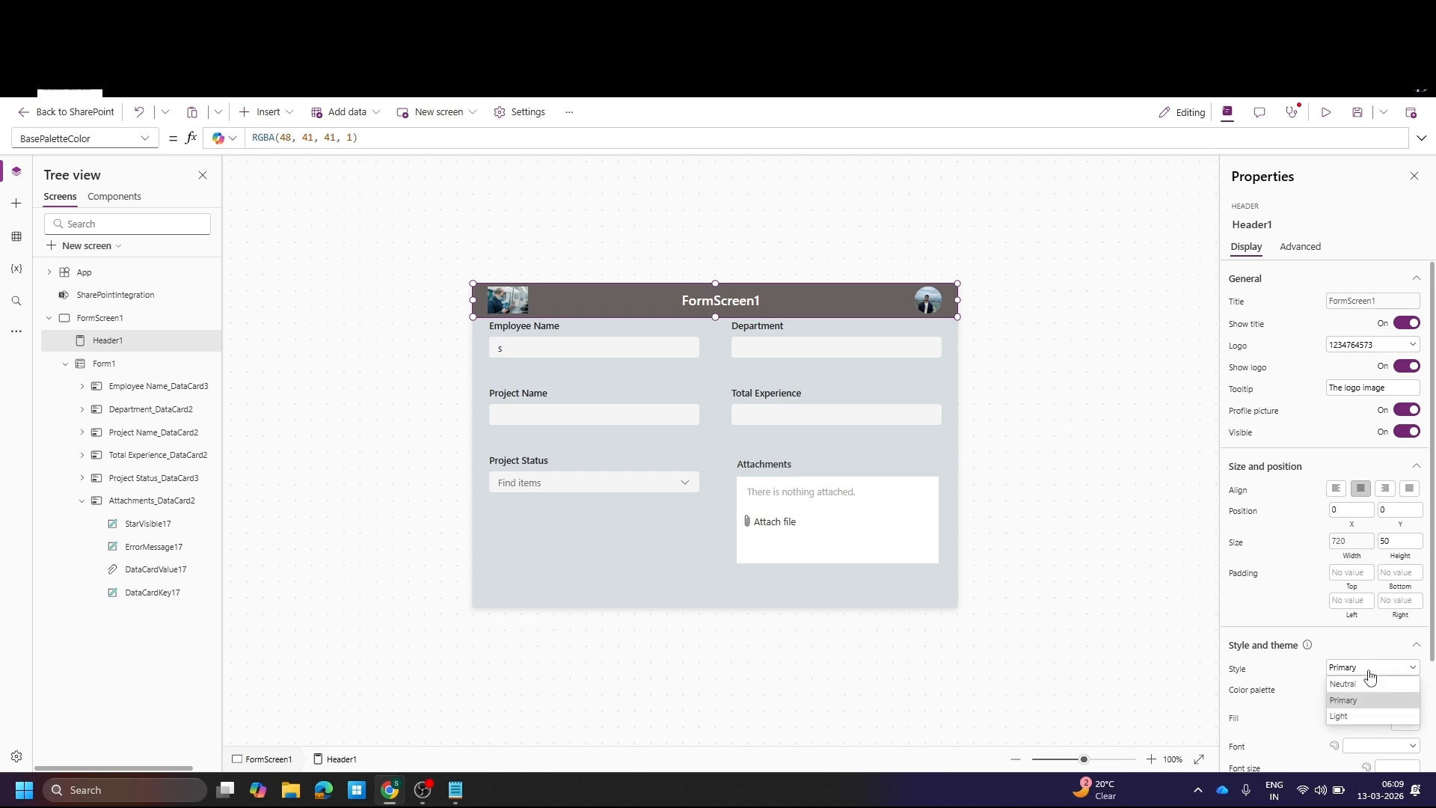
{"action": "left_click", "coordinate": [1337, 647]}
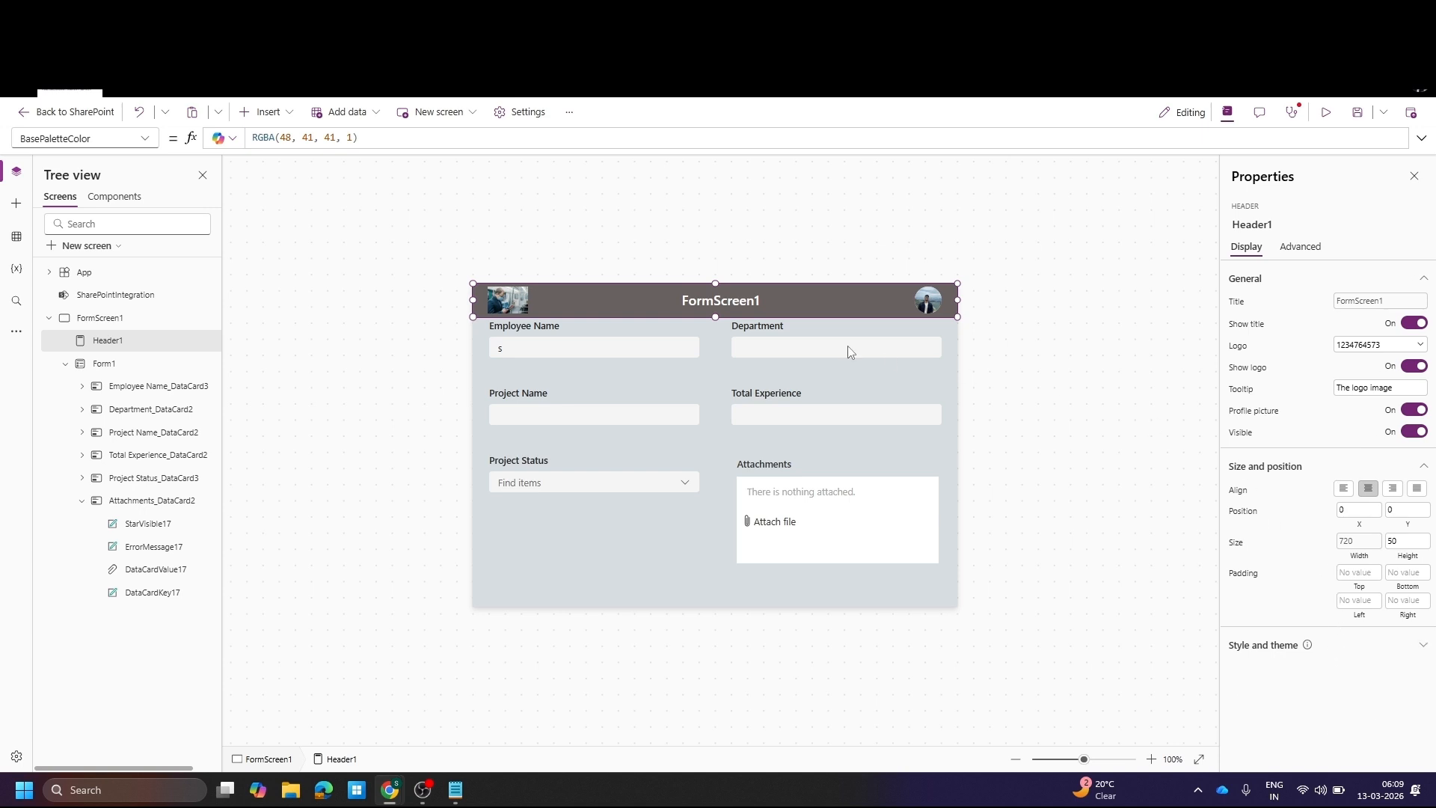
Replace Header1's Title formula with the text "Employee Data"
{"action": "left_click", "coordinate": [1376, 298]}
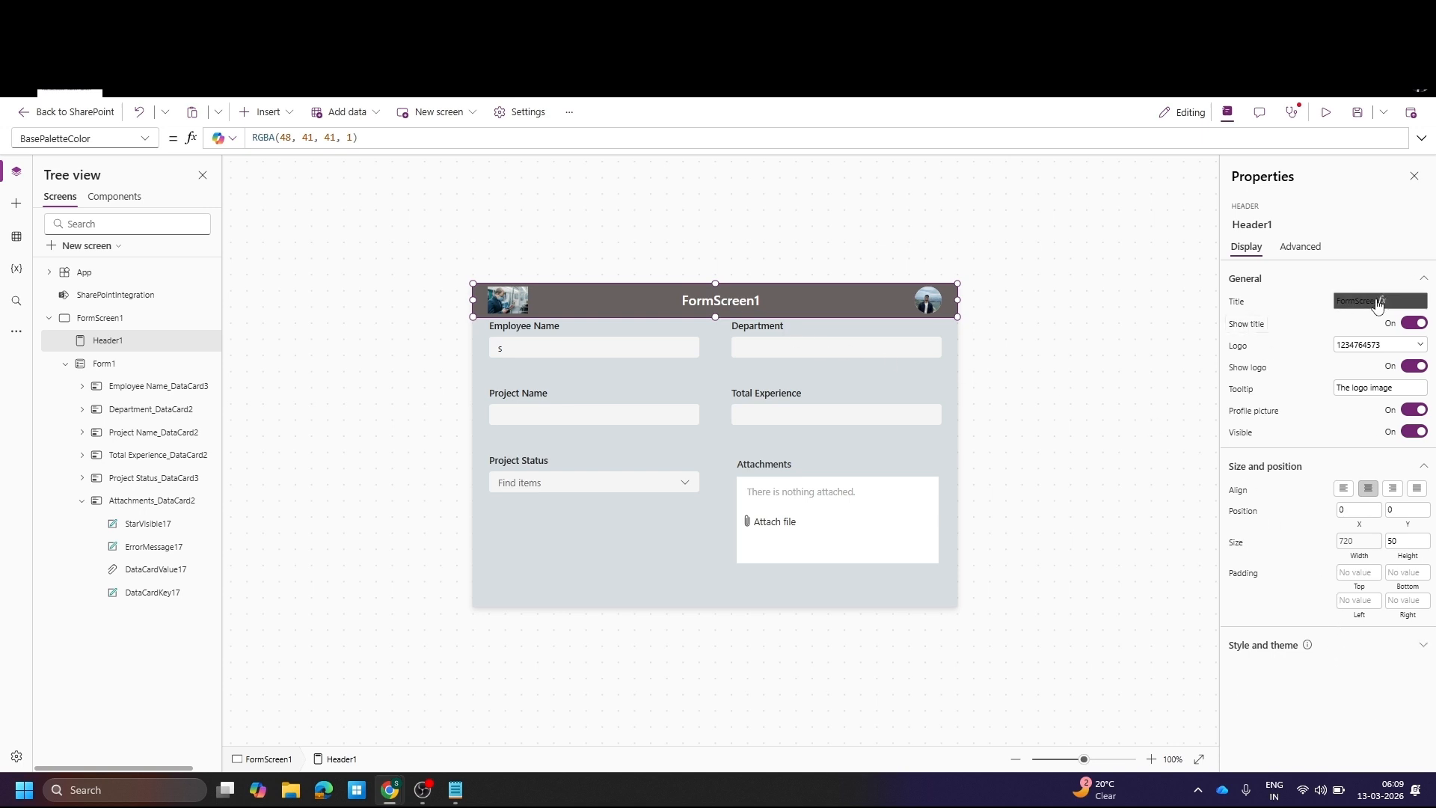
{"action": "left_click", "coordinate": [446, 143]}
{"action": "key", "text": "ctrl+a"}
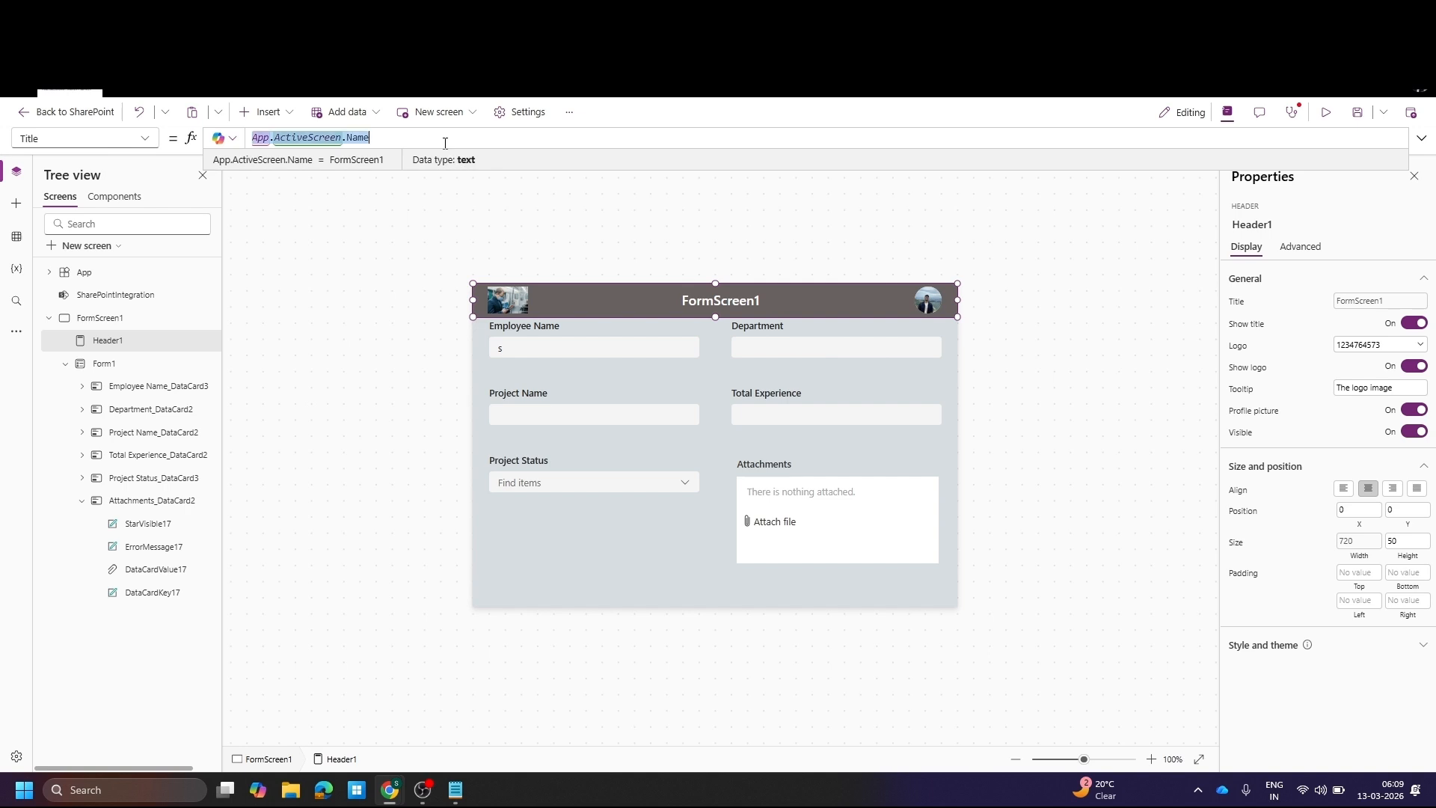
{"action": "type", "text": "\"Employee Data"}
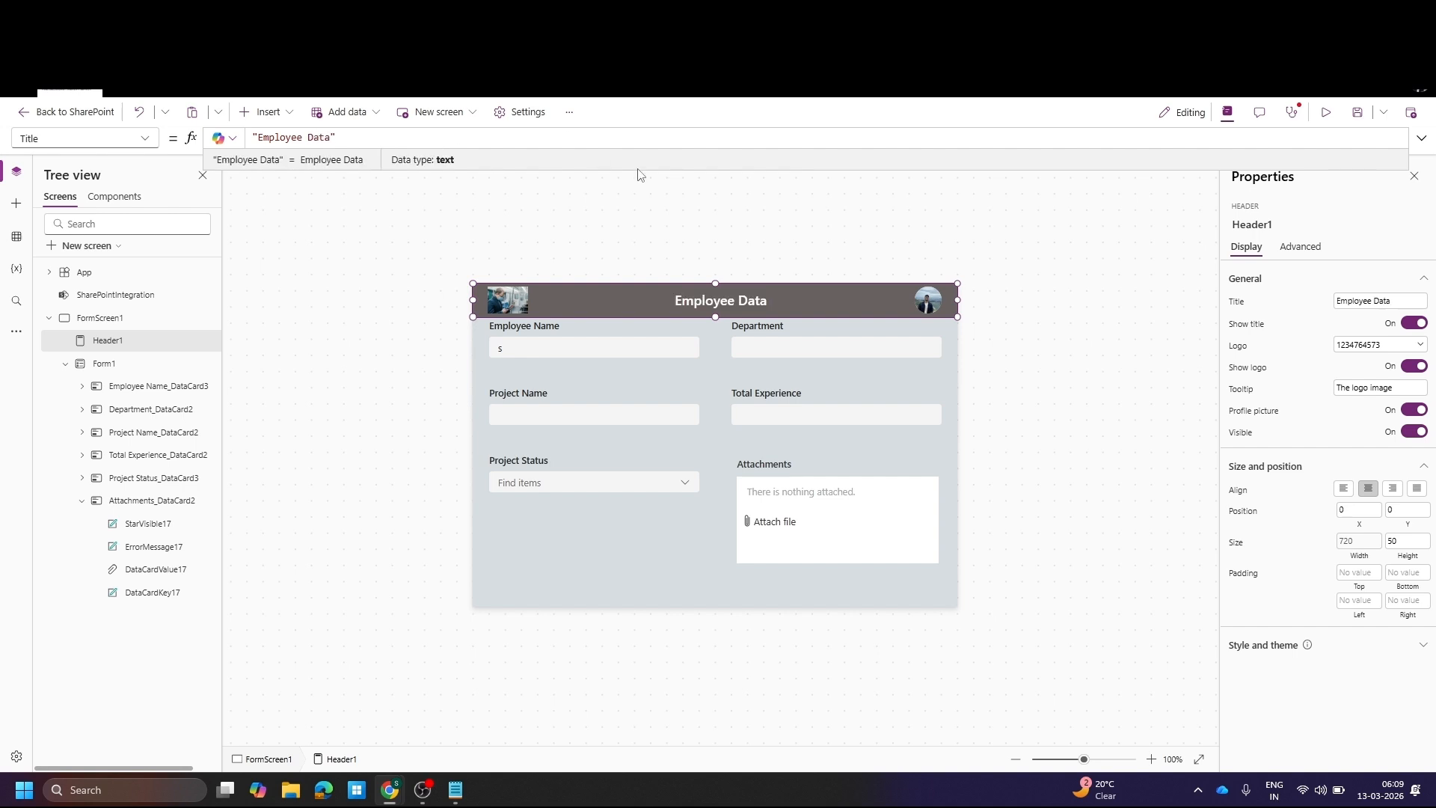
{"action": "left_click", "coordinate": [948, 213]}
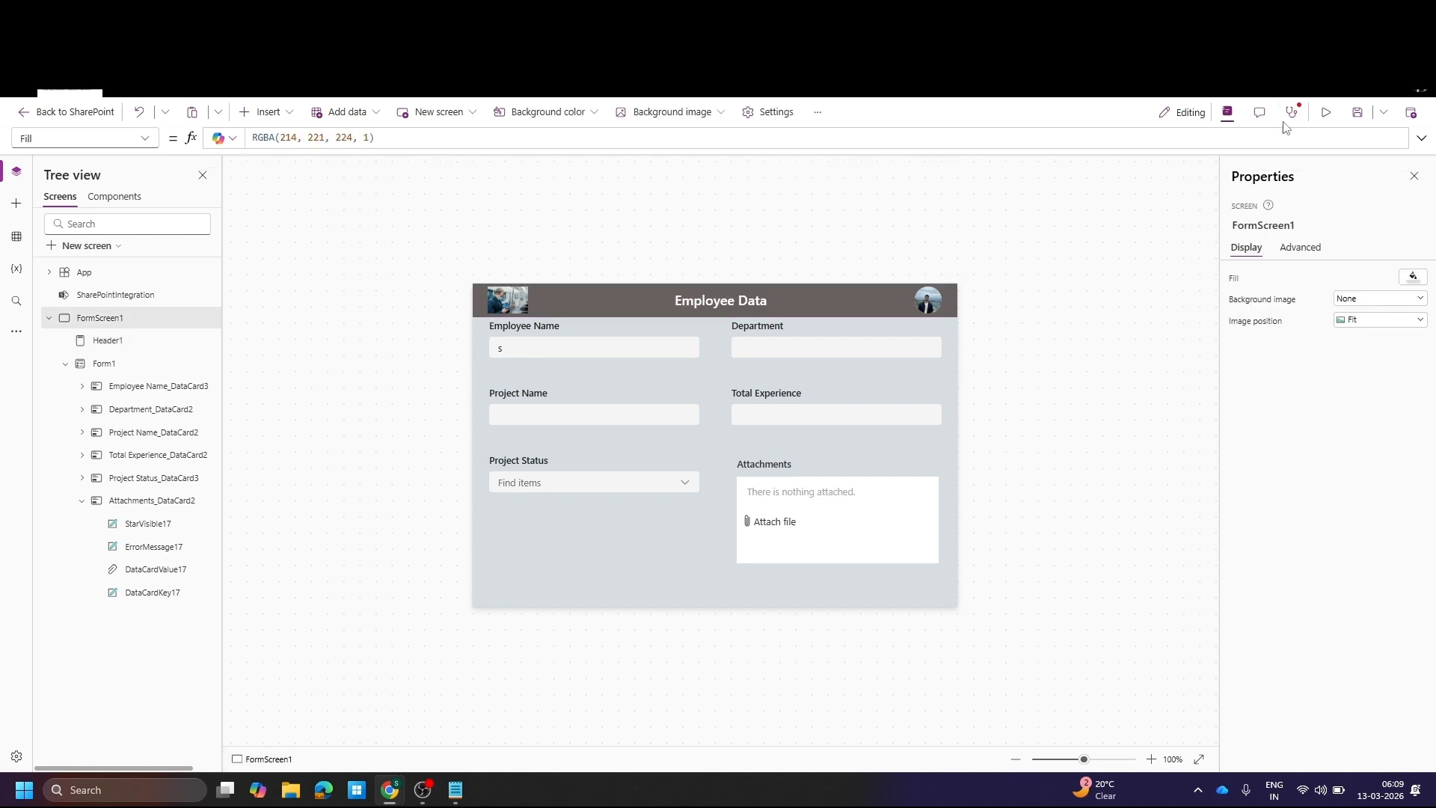
Preview the form with its new header and return to the editor
{"action": "left_click", "coordinate": [1325, 112]}
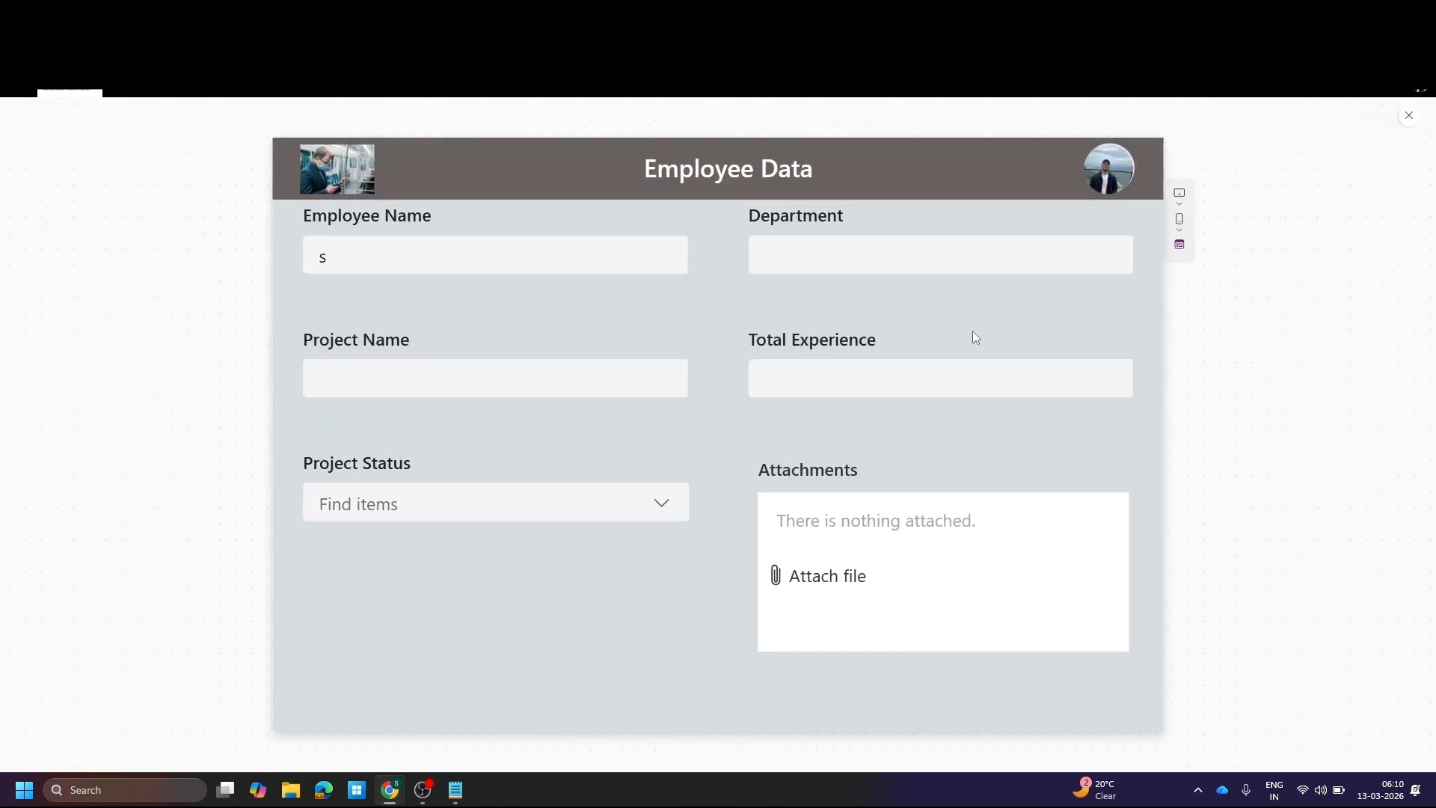
{"action": "left_click", "coordinate": [1409, 118]}
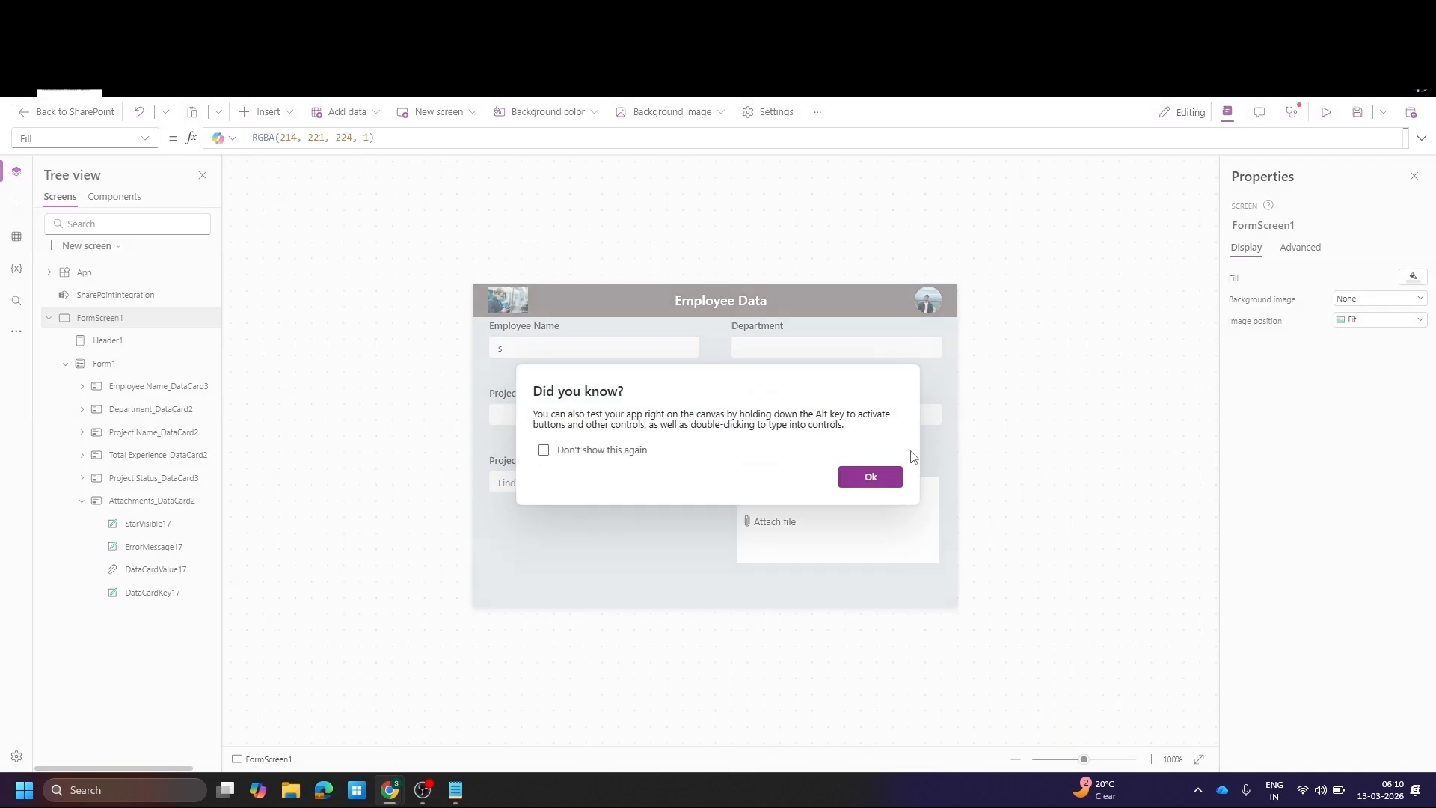
{"action": "left_click", "coordinate": [865, 480]}
Open the app checker's list of formula errors for SharePointIntegration
{"action": "left_click", "coordinate": [544, 553]}
{"action": "left_click", "coordinate": [744, 579]}
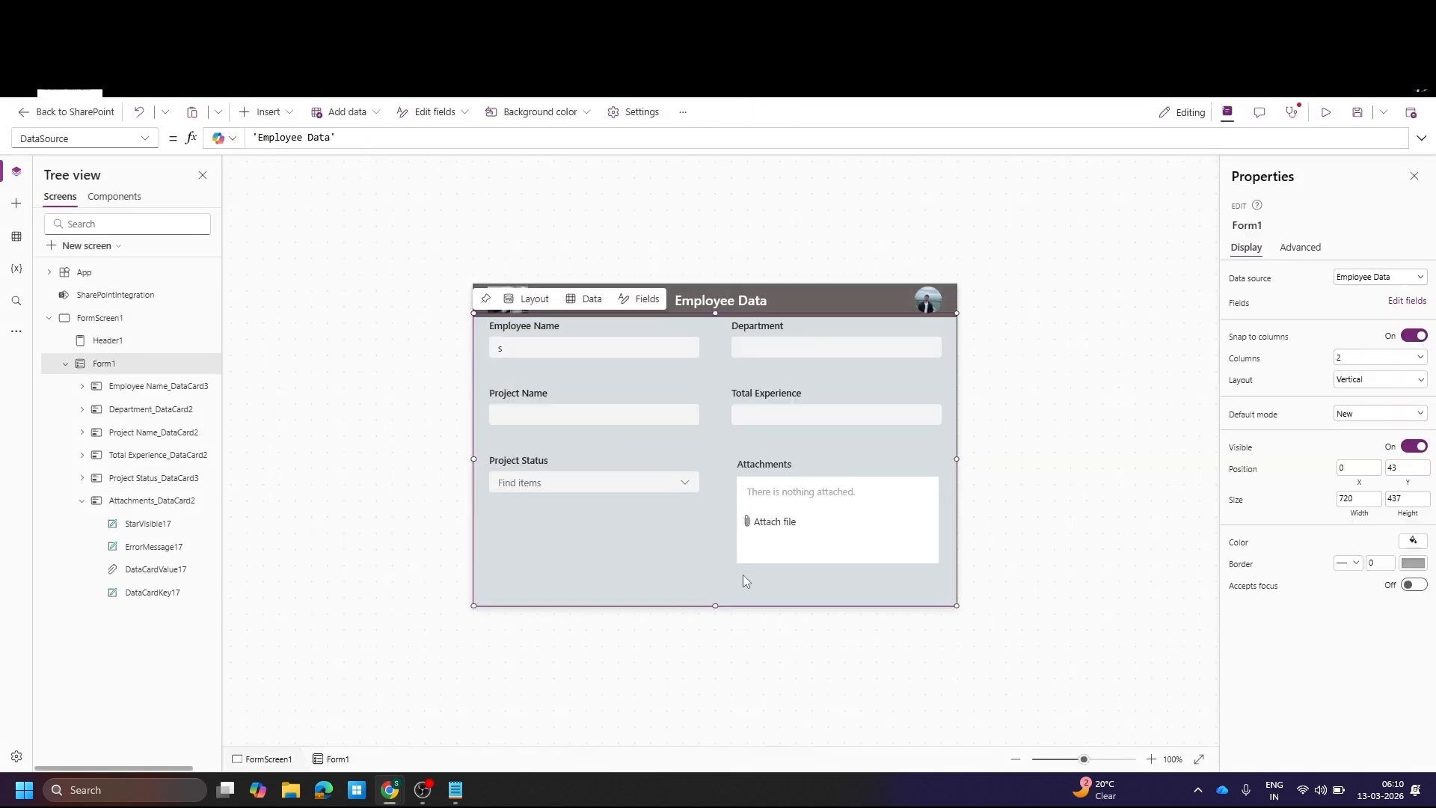
{"action": "left_click", "coordinate": [1291, 112]}
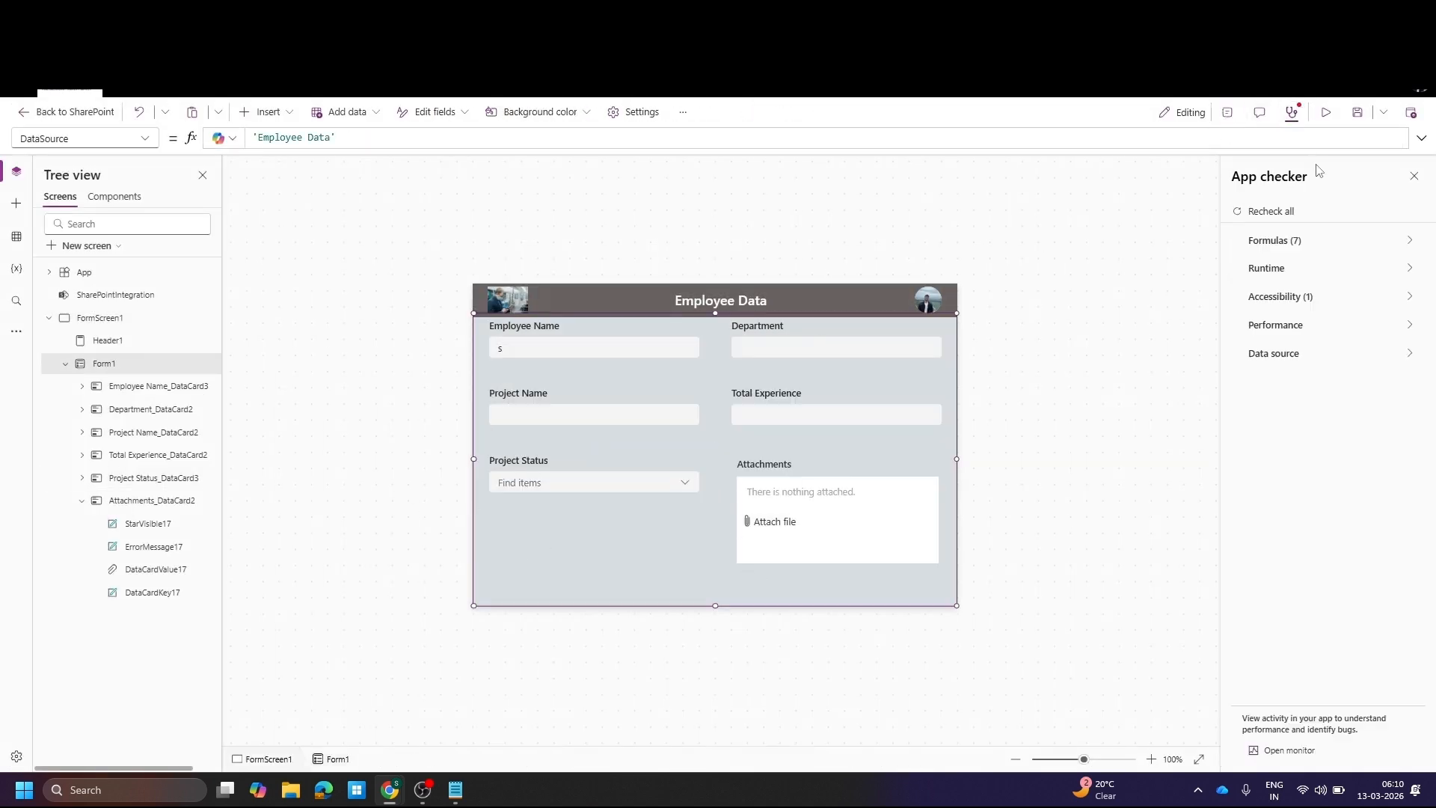
{"action": "left_click", "coordinate": [1314, 247]}
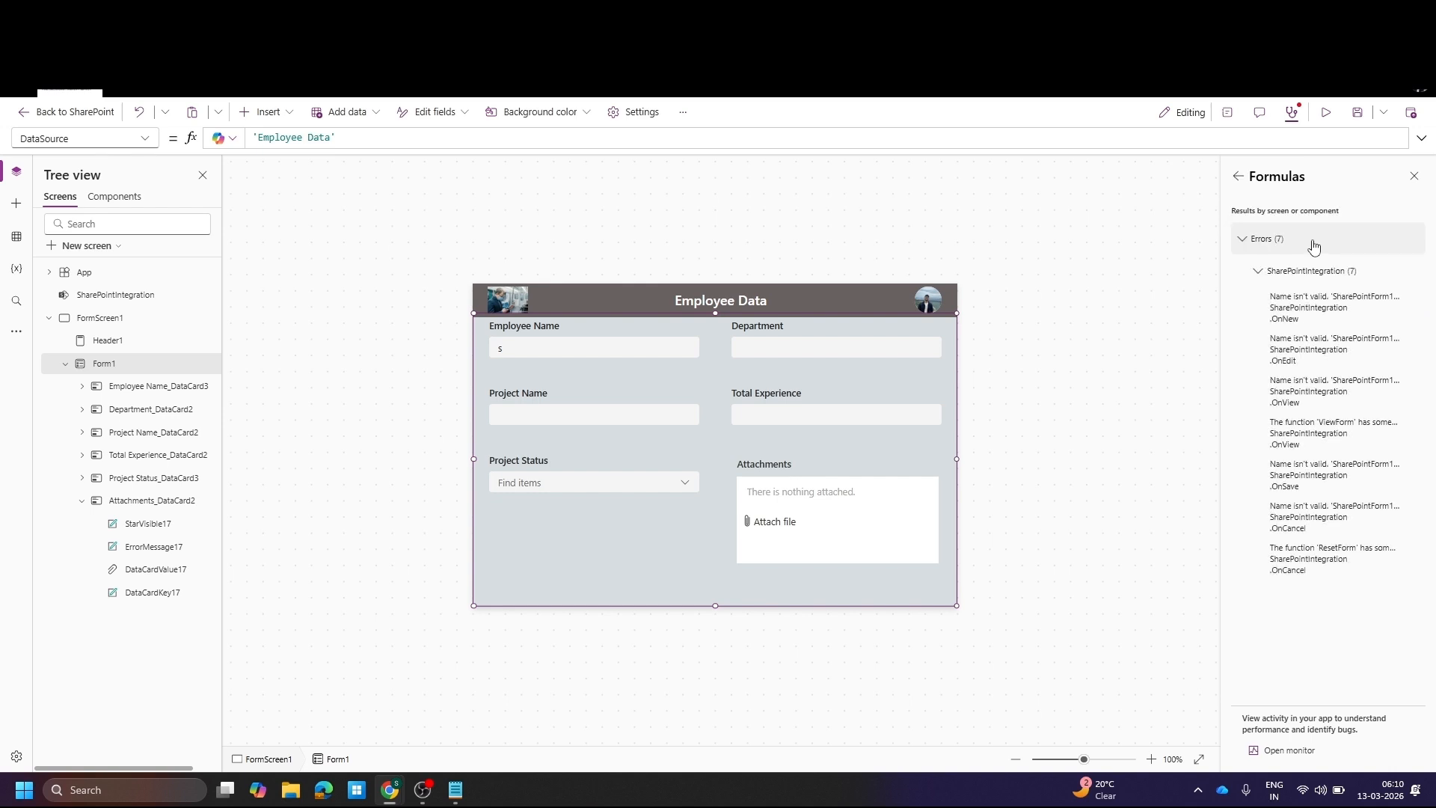
Rename Form1 to SharePointForm1 to match the name used in SharePointIntegration's OnNew formula, and close the app checker
{"action": "left_click", "coordinate": [1330, 308]}
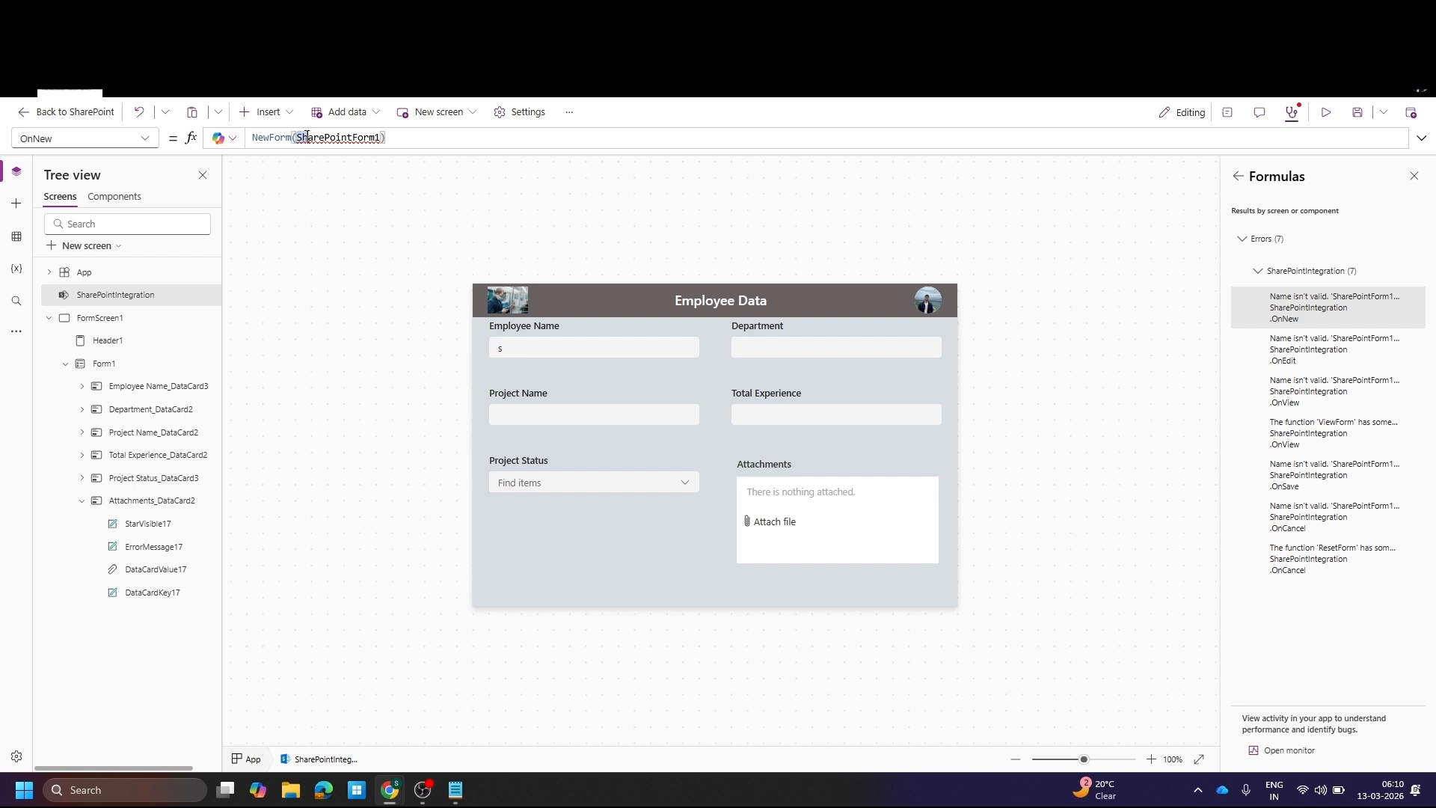
{"action": "left_click_drag", "start_coordinate": [306, 137], "coordinate": [376, 138]}
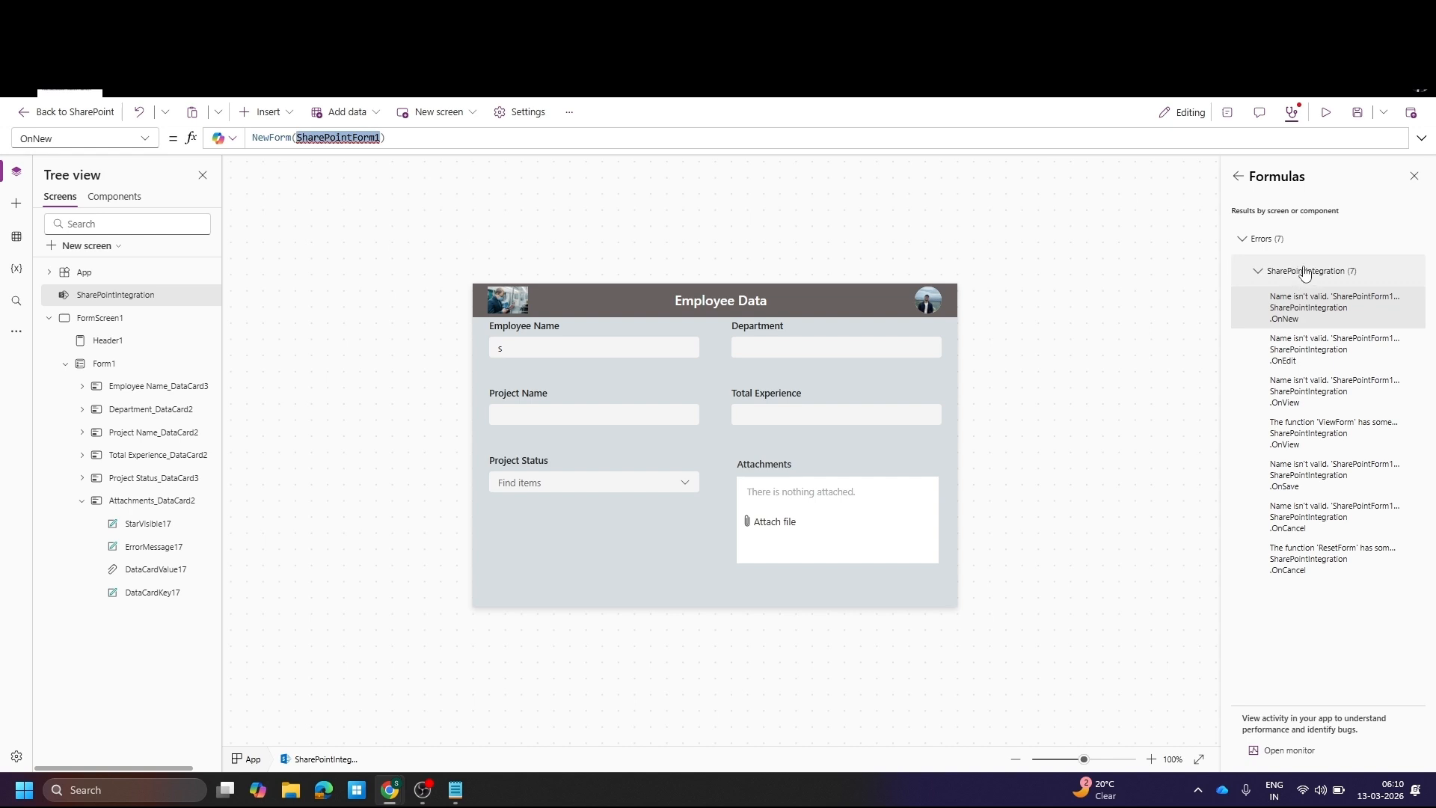
{"action": "left_click", "coordinate": [112, 366]}
{"action": "double_click", "coordinate": [115, 366]}
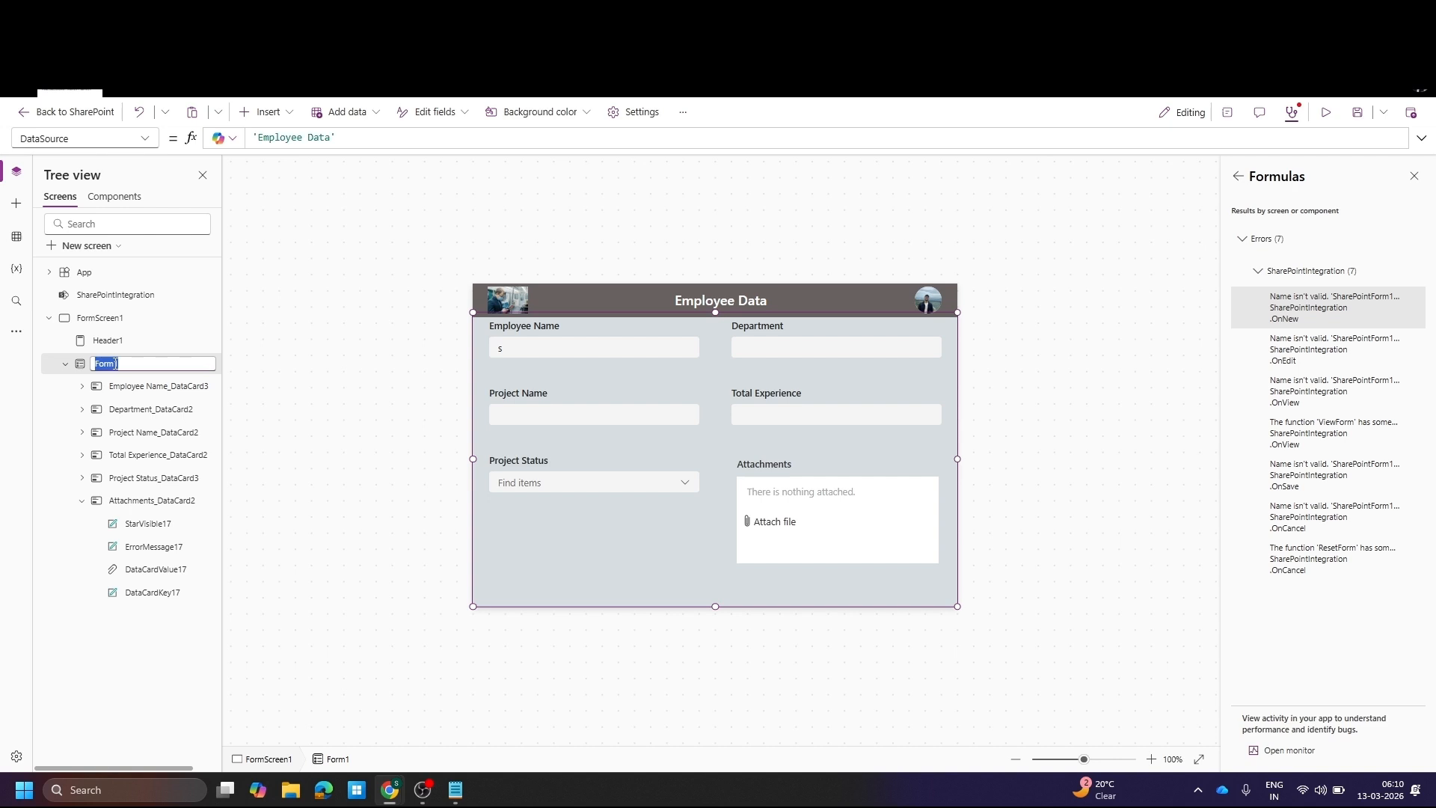
{"action": "type", "text": "SharePointForm1"}
{"action": "left_click", "coordinate": [299, 365]}
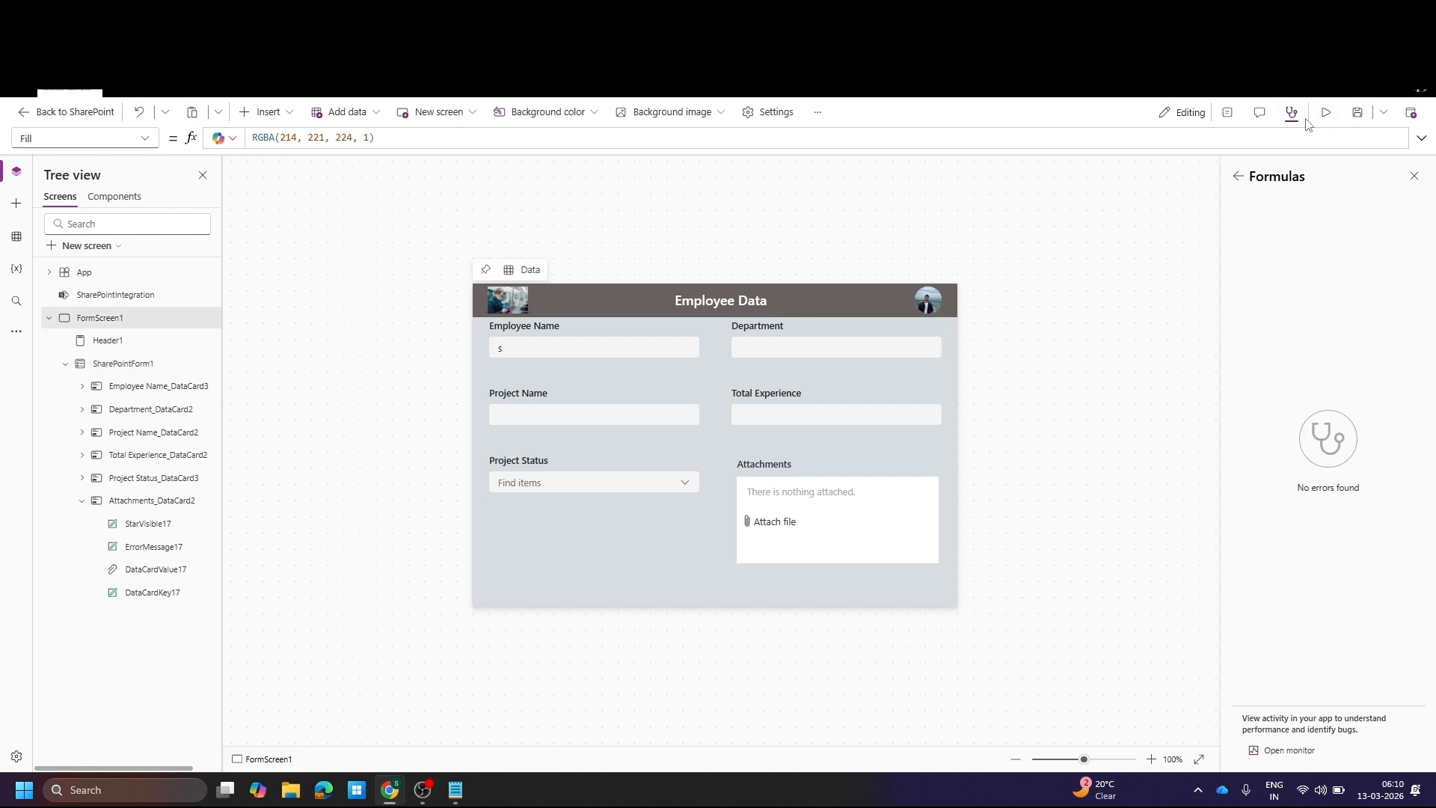
{"action": "left_click", "coordinate": [1411, 179]}
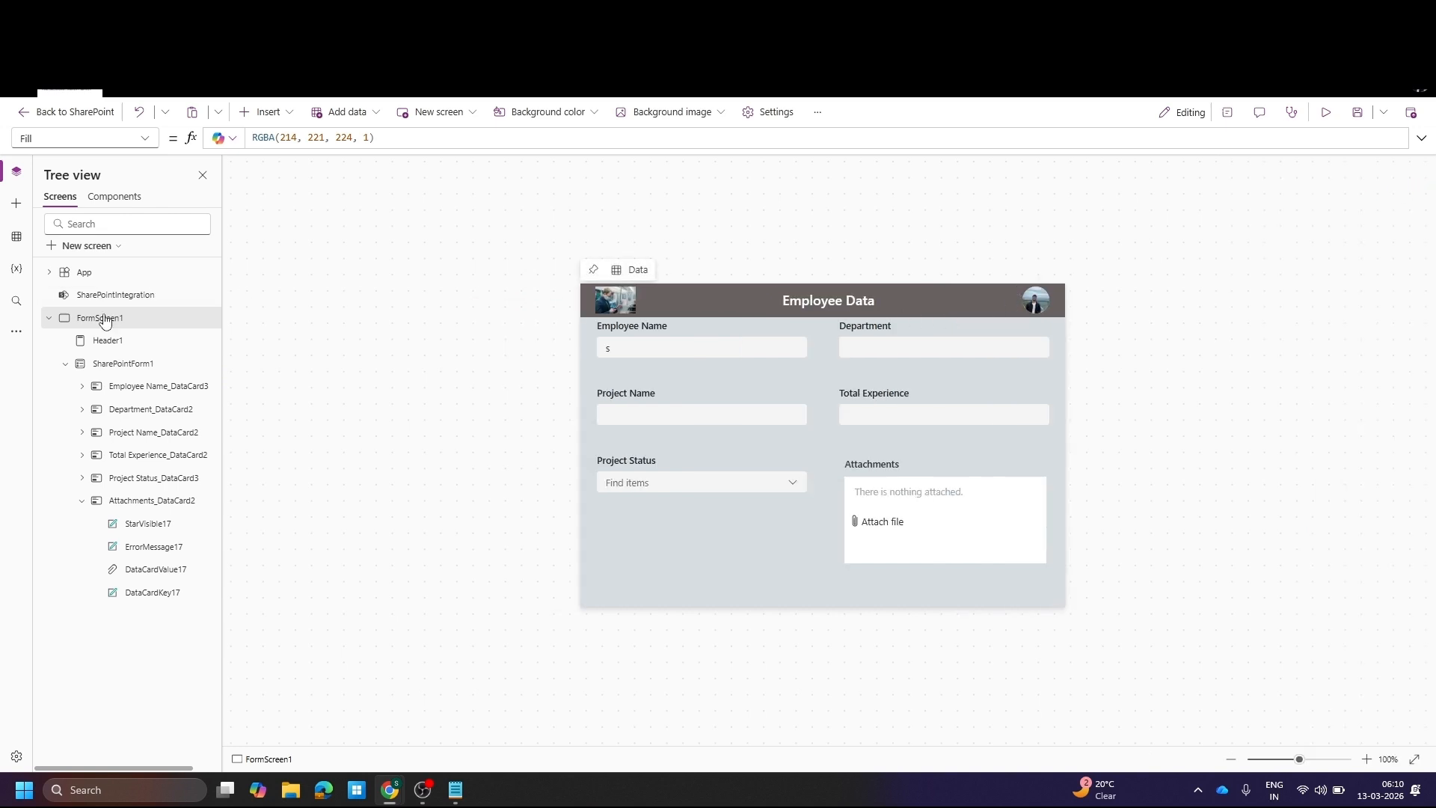
{"action": "left_click", "coordinate": [51, 320]}
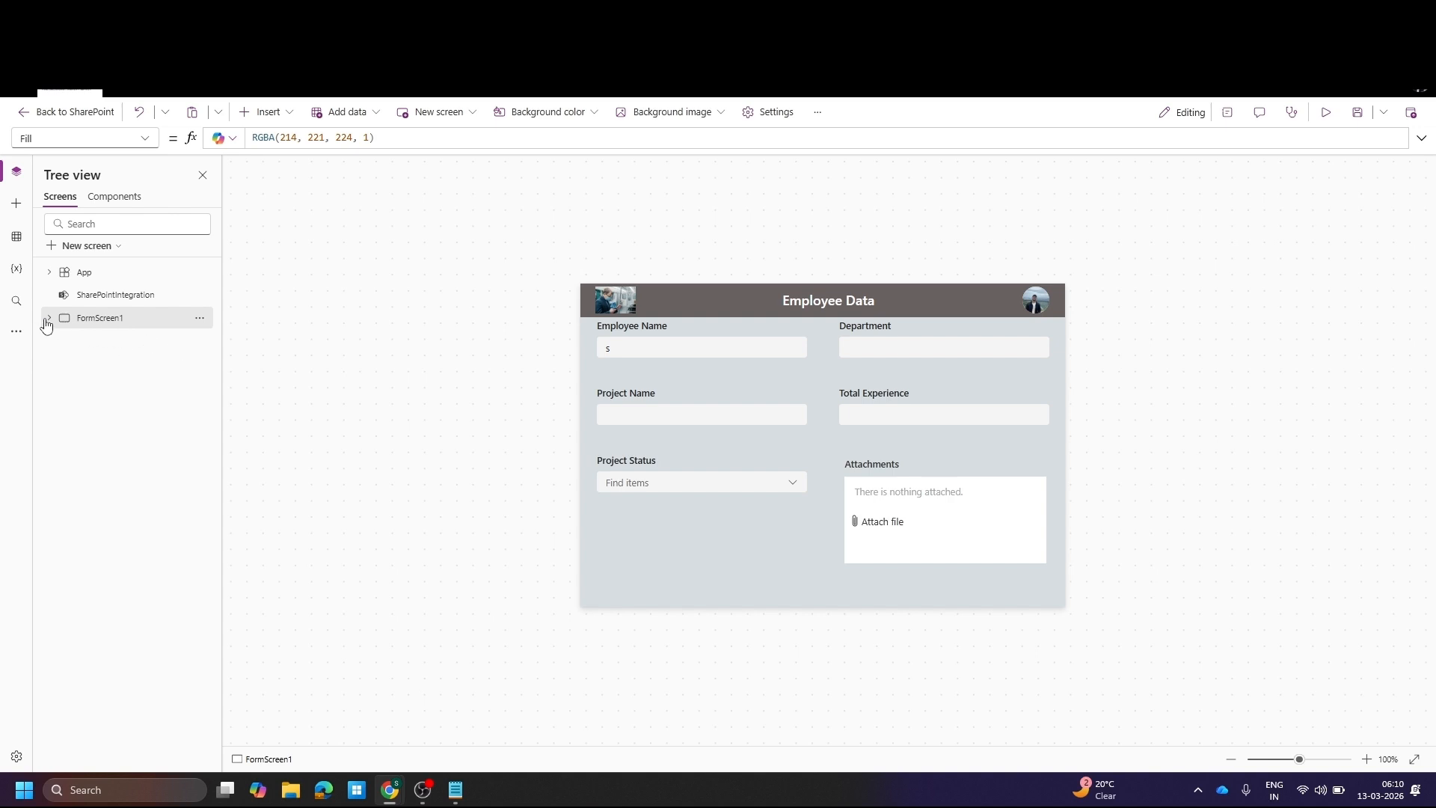
{"action": "left_click", "coordinate": [49, 319]}
{"action": "left_click", "coordinate": [65, 364]}
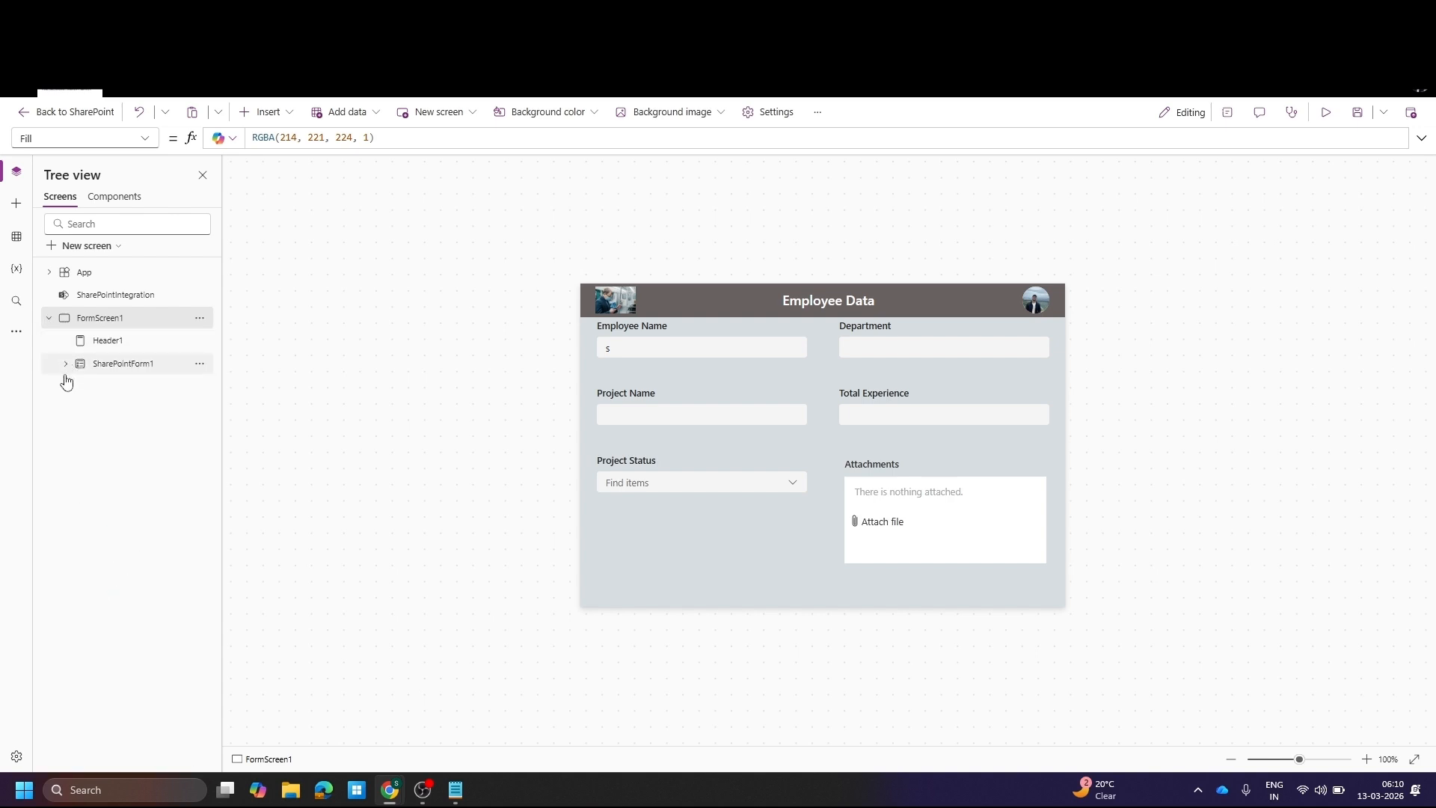
{"action": "left_click", "coordinate": [66, 364]}
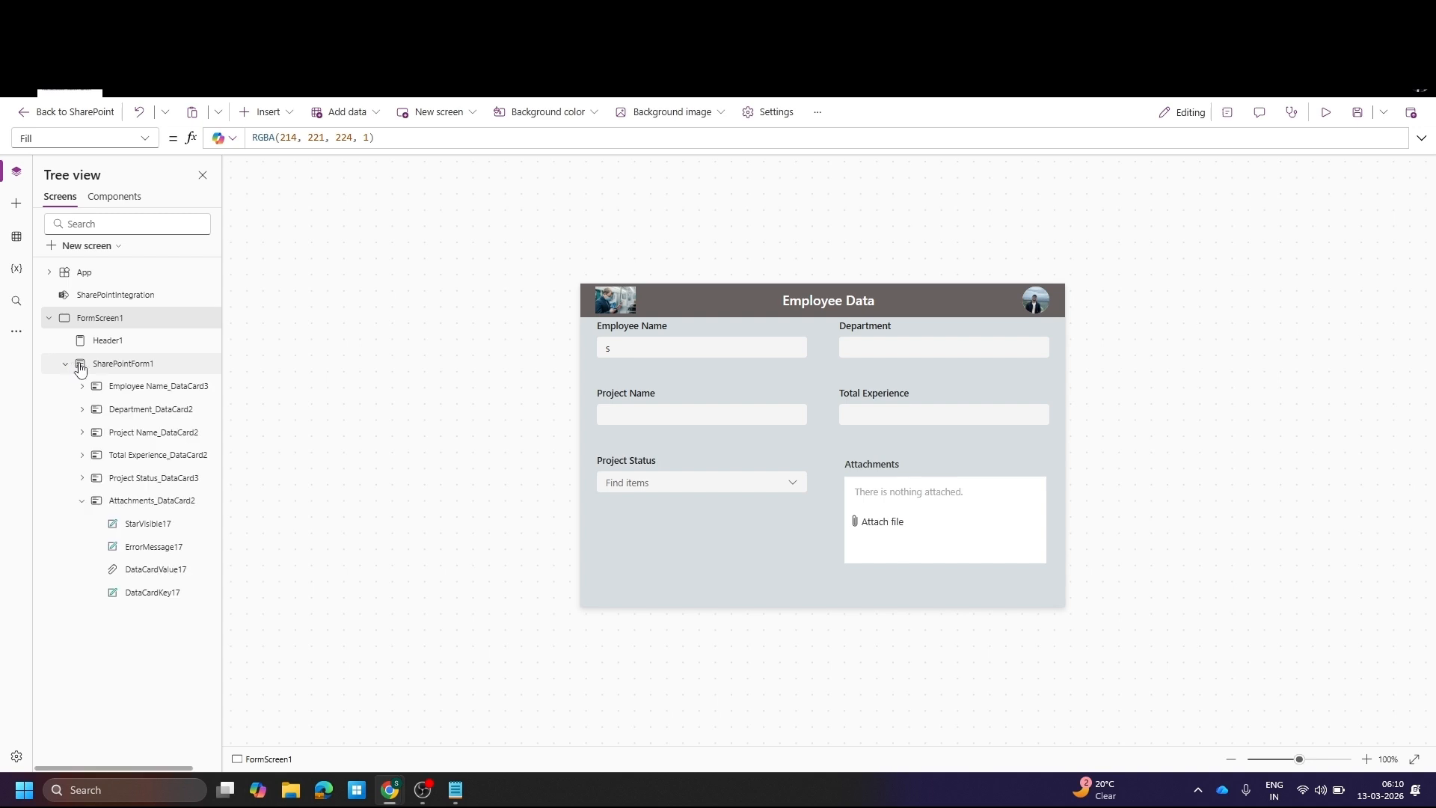
Set SharePointForm1's Item property to If(IsBlank(SharePointIntegration.Selected),First([@'Employee Data']),SharePointIntegration.Selected), copying the formula from the Notepad notes
{"action": "left_click", "coordinate": [122, 364]}
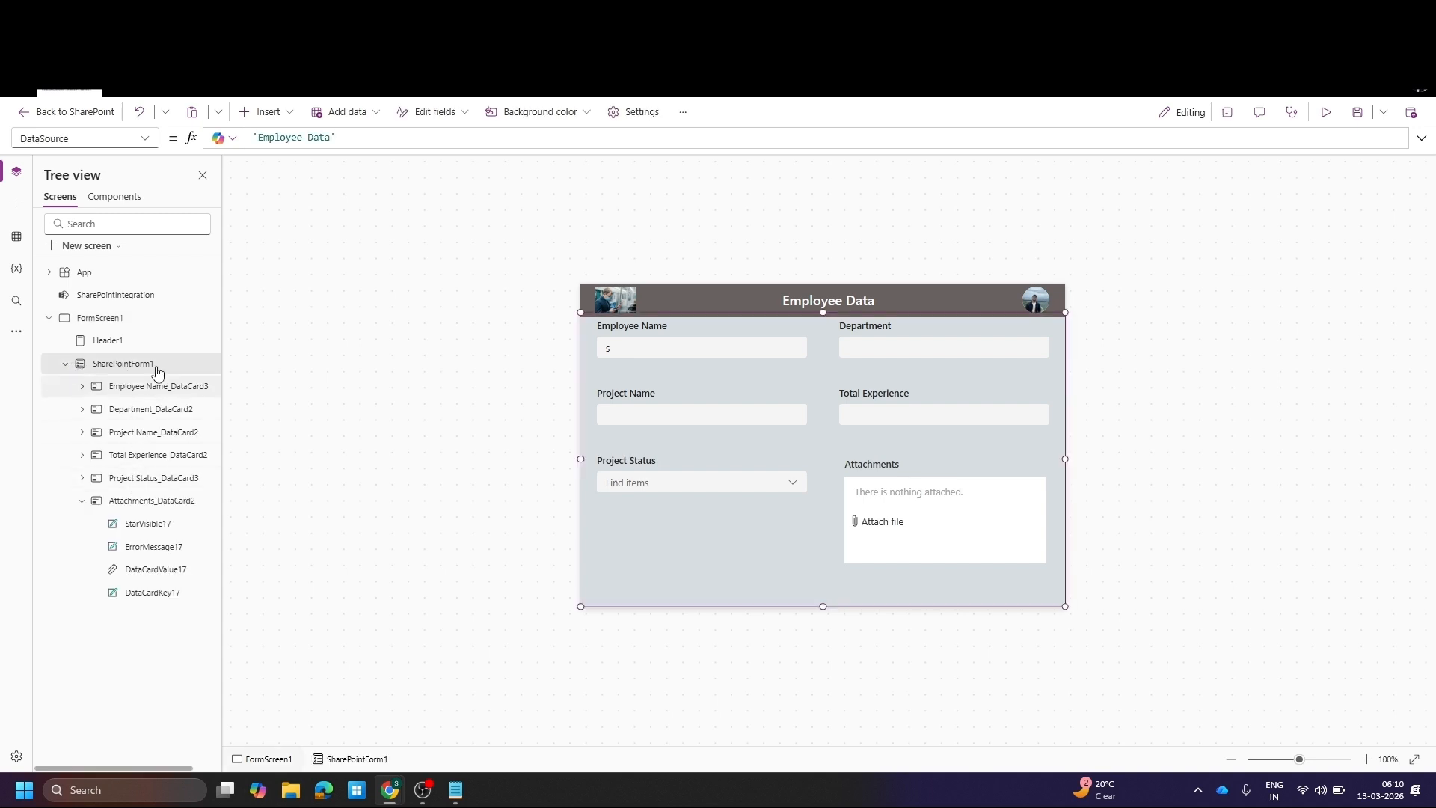
{"action": "left_click", "coordinate": [145, 139]}
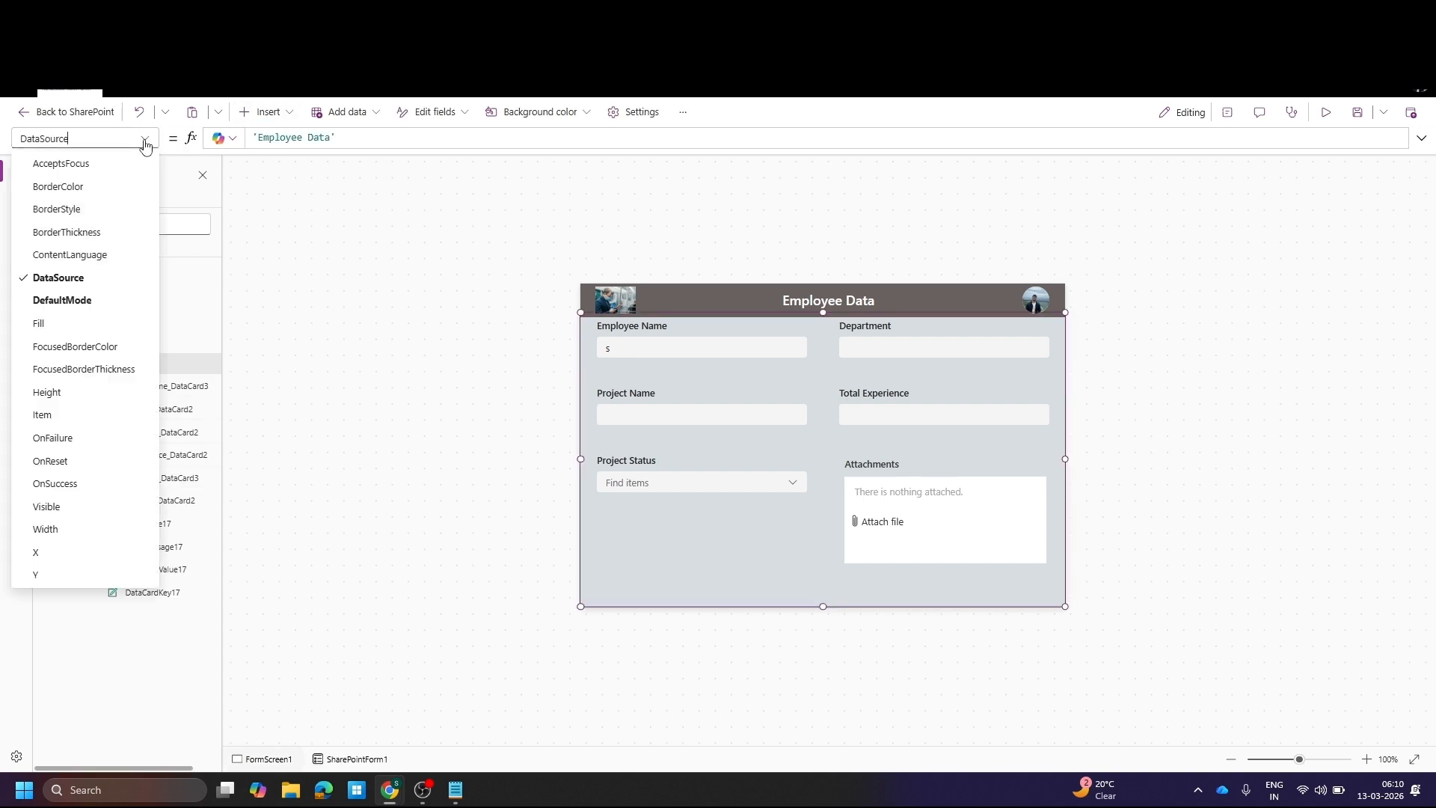
{"action": "left_click", "coordinate": [75, 415]}
{"action": "left_click", "coordinate": [456, 790]}
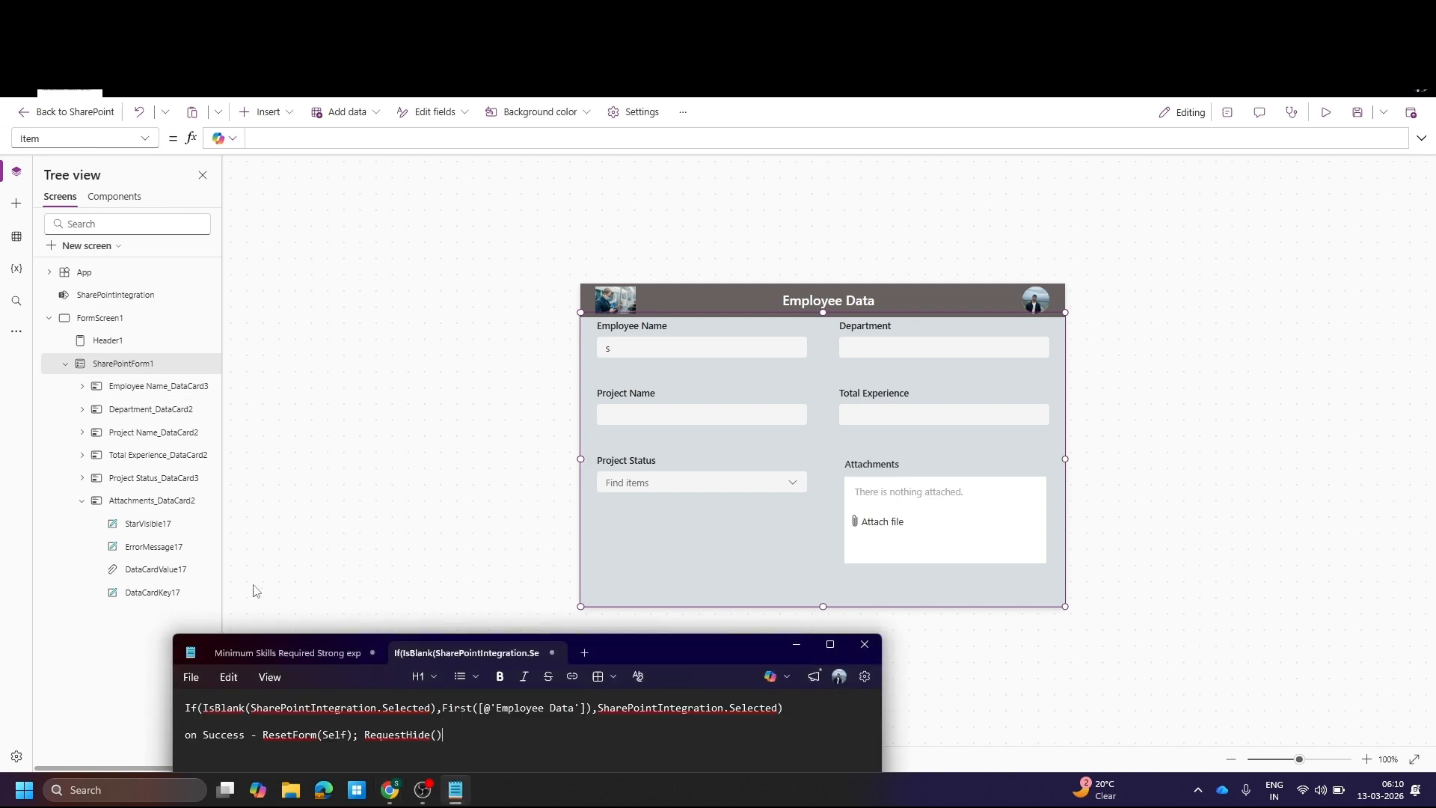
{"action": "left_click_drag", "start_coordinate": [189, 707], "coordinate": [805, 717]}
{"action": "key", "text": "ctrl+c"}
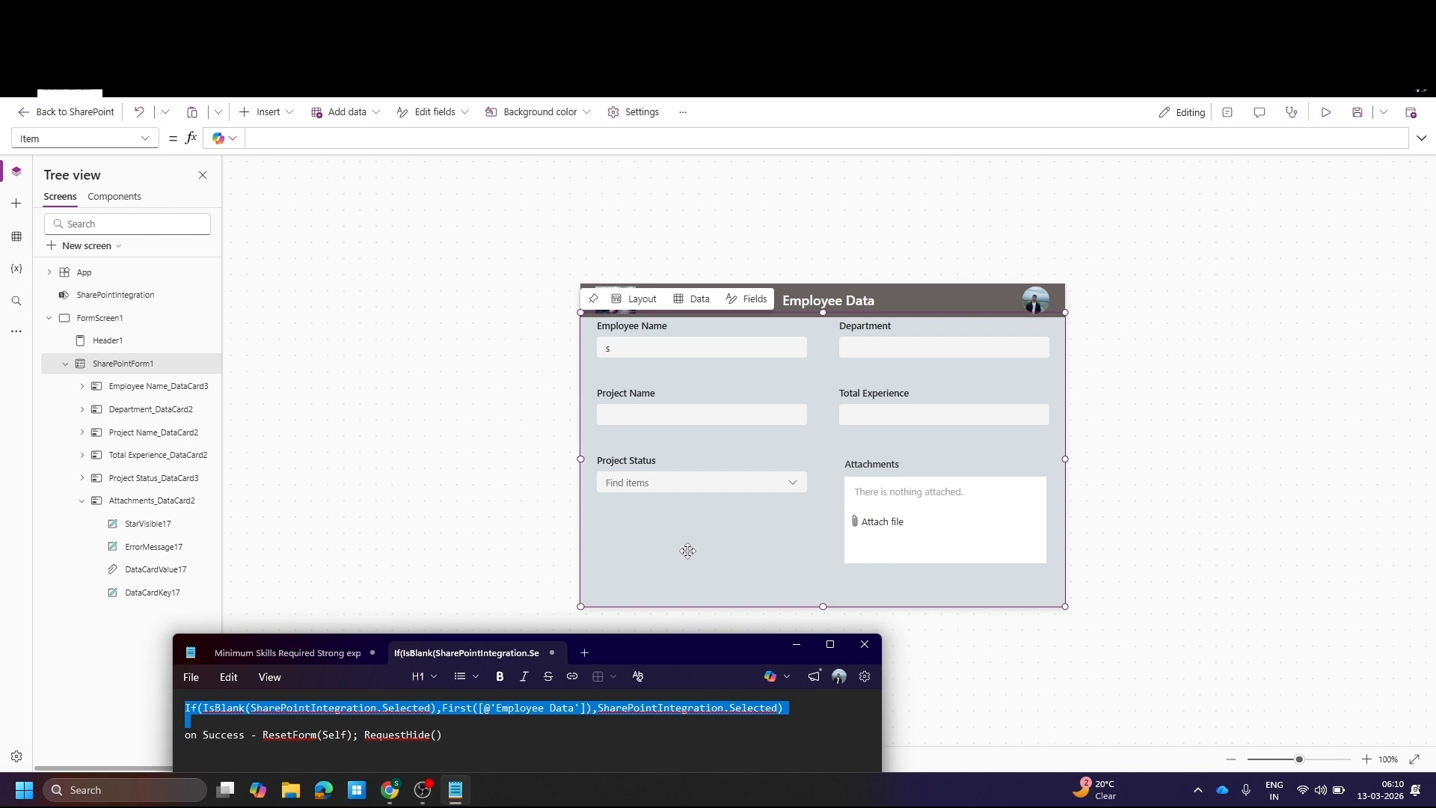
{"action": "left_click", "coordinate": [292, 142]}
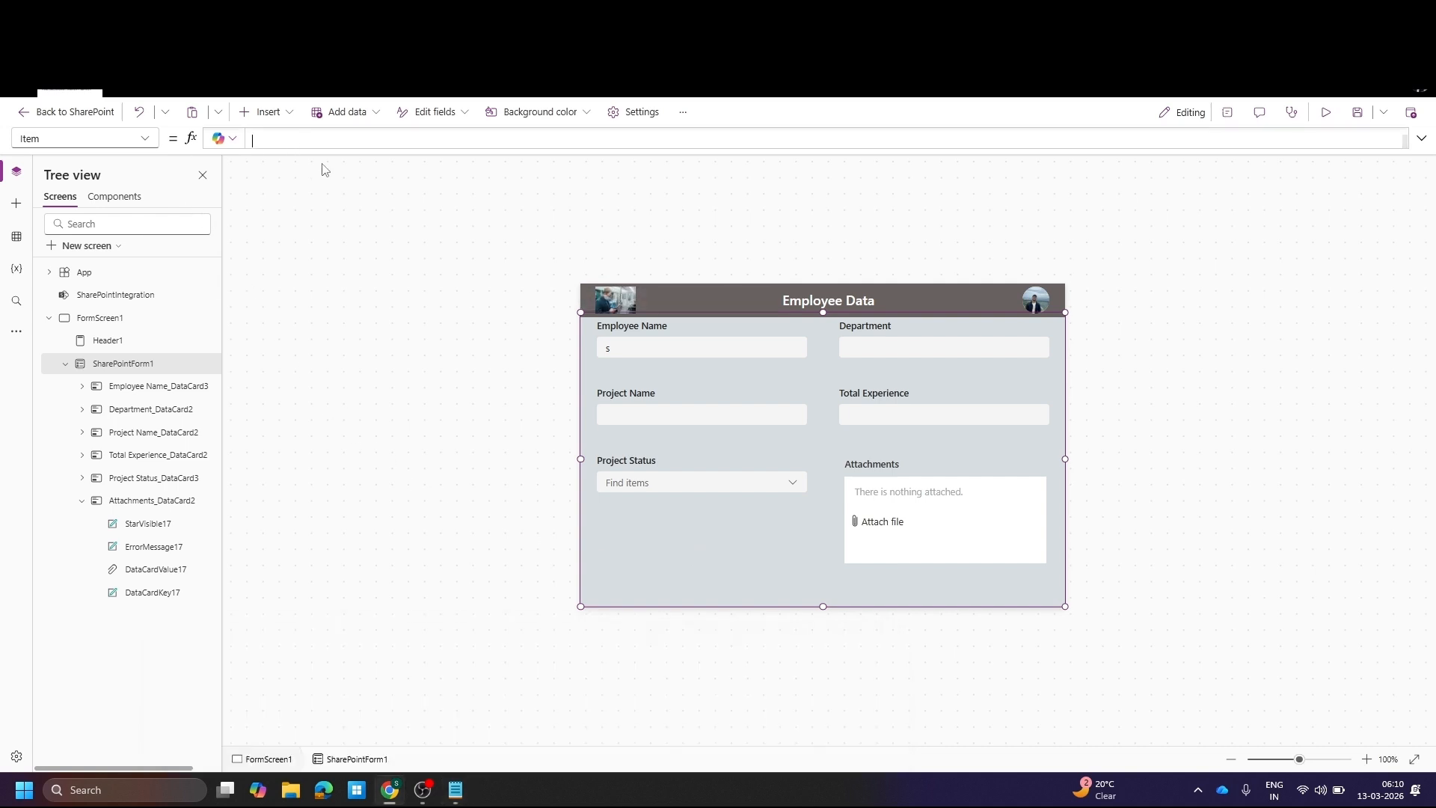
{"action": "key", "text": "ctrl+v"}
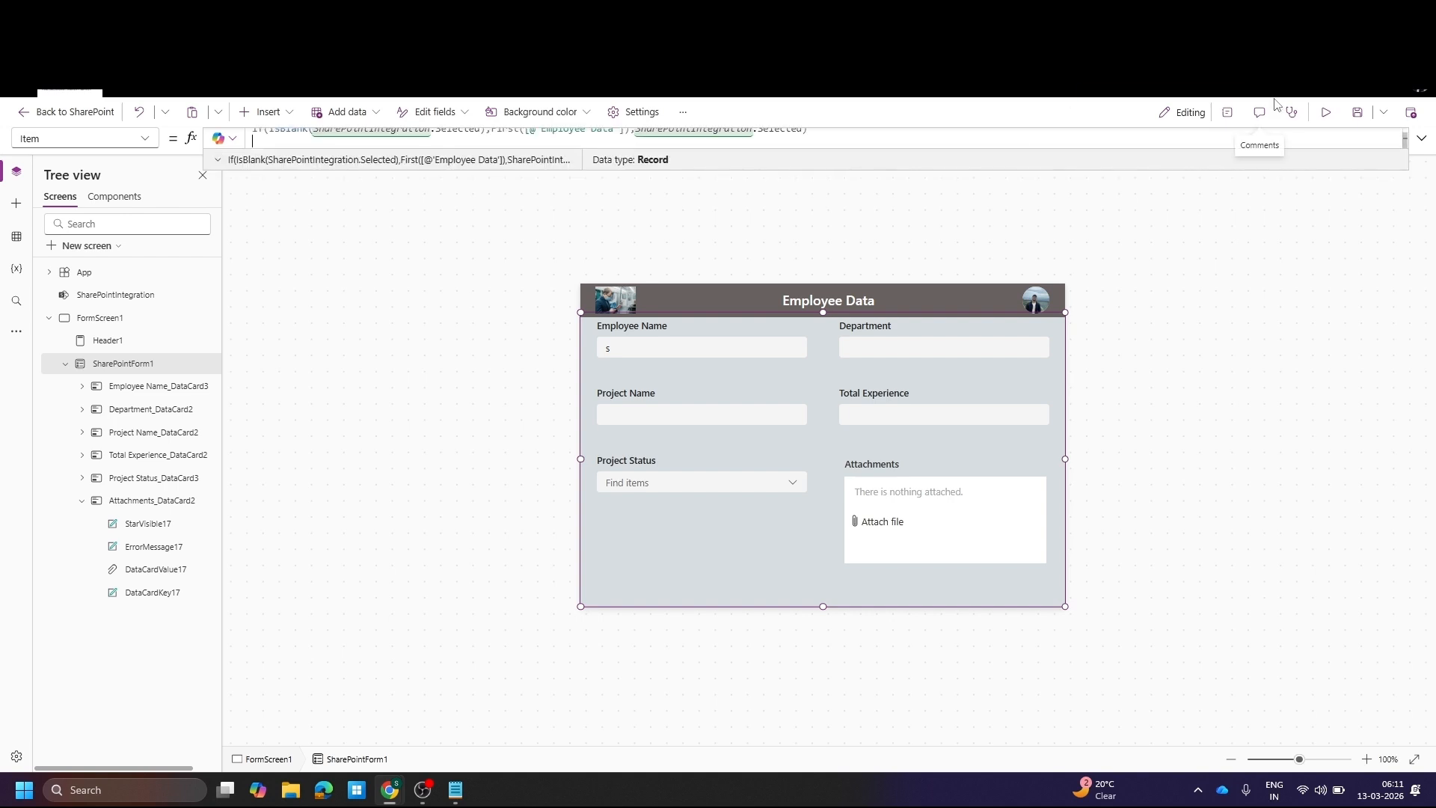
{"action": "key", "text": "BackSpace"}
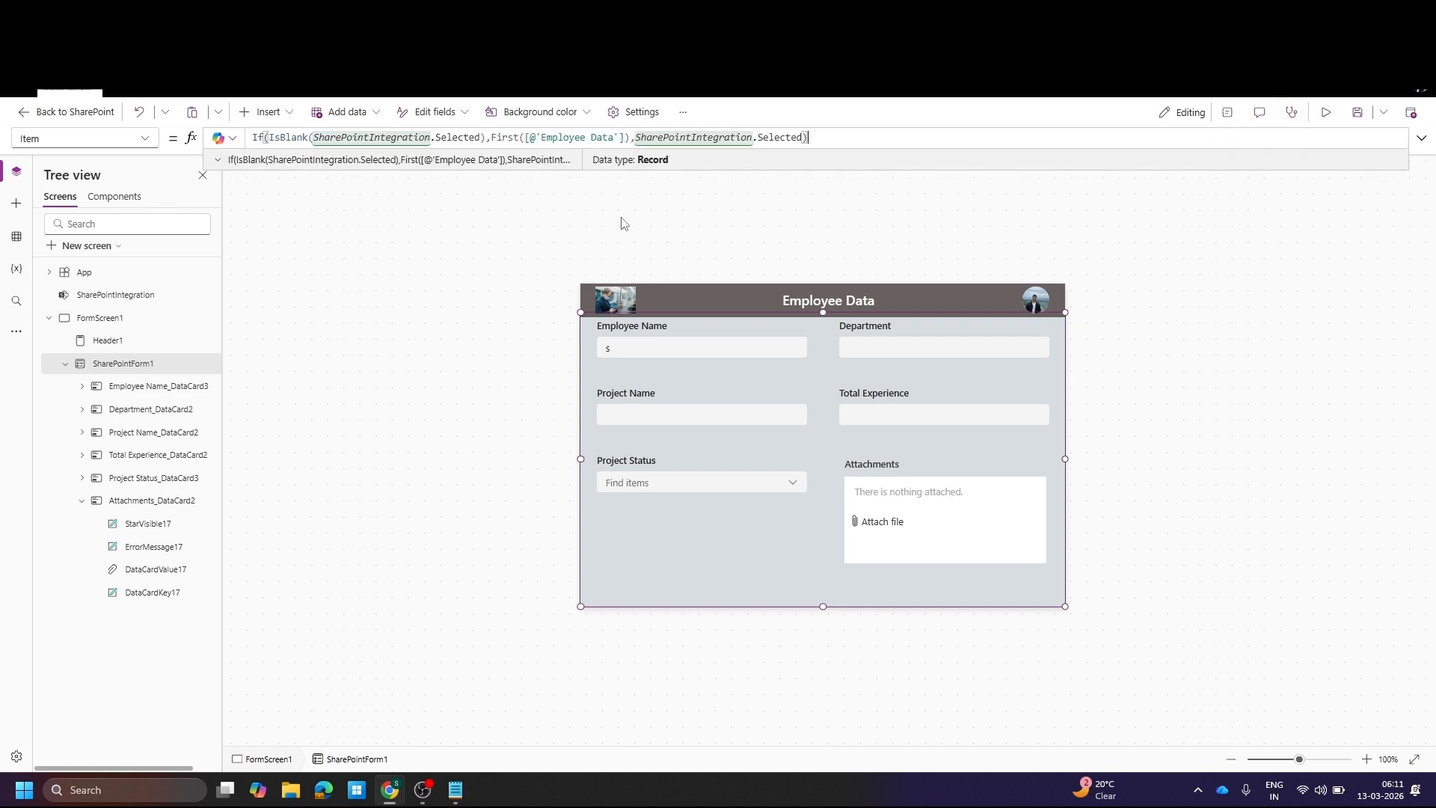
{"action": "left_click", "coordinate": [378, 308]}
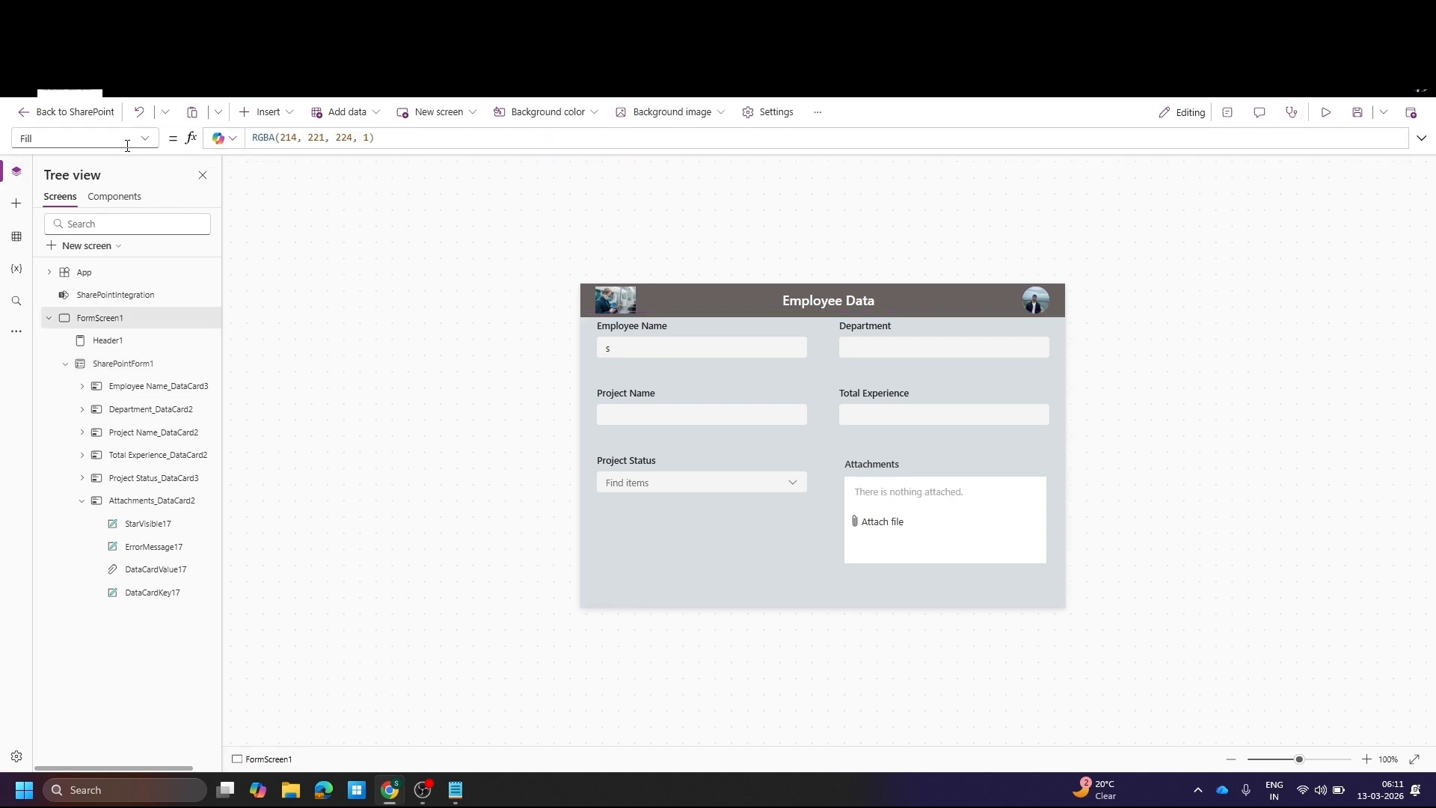
Replace SharePointForm1's OnSuccess formula with ResetForm(Self); RequestHide(), copied from the Notepad notes
{"action": "left_click", "coordinate": [152, 142]}
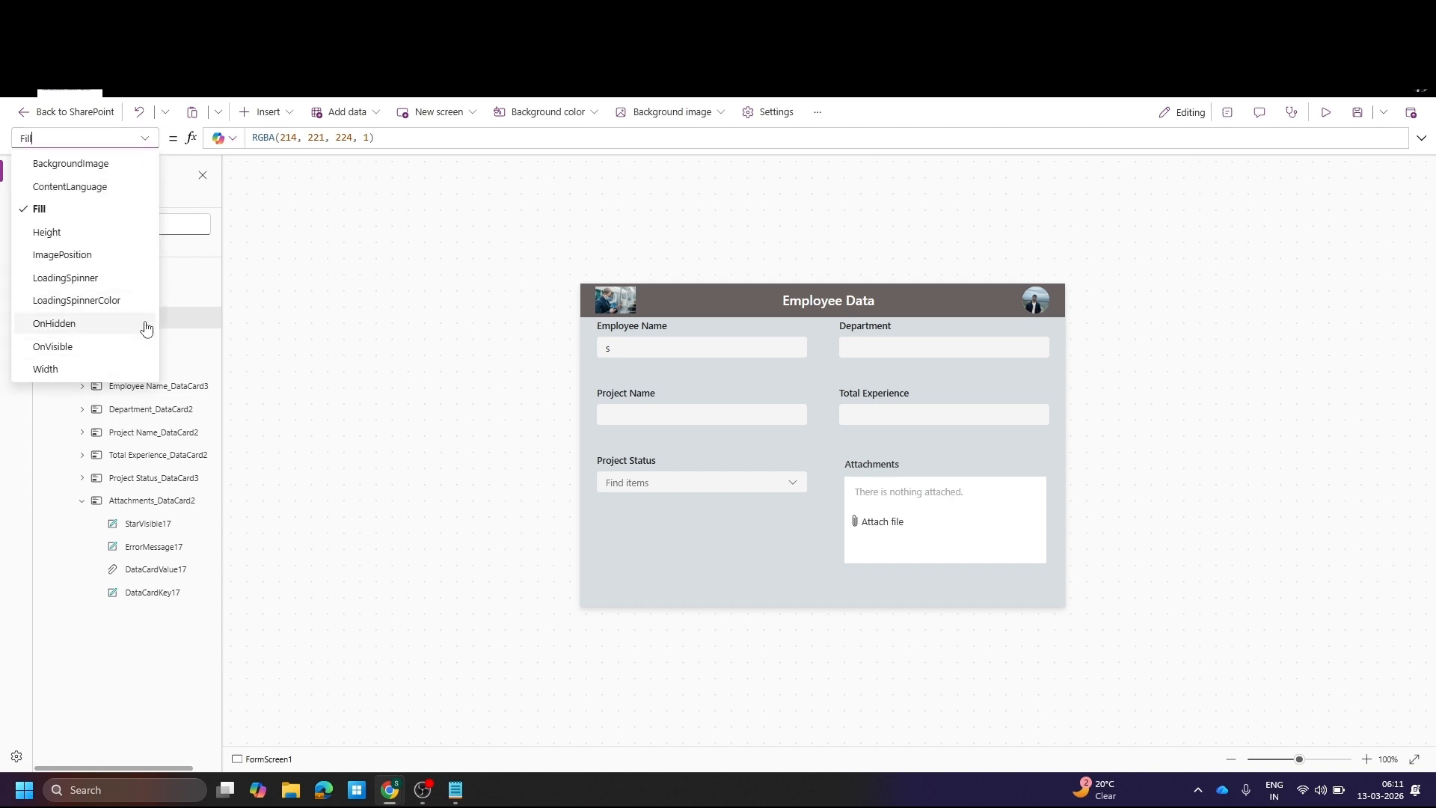
{"action": "key", "text": "Escape"}
{"action": "left_click", "coordinate": [116, 364]}
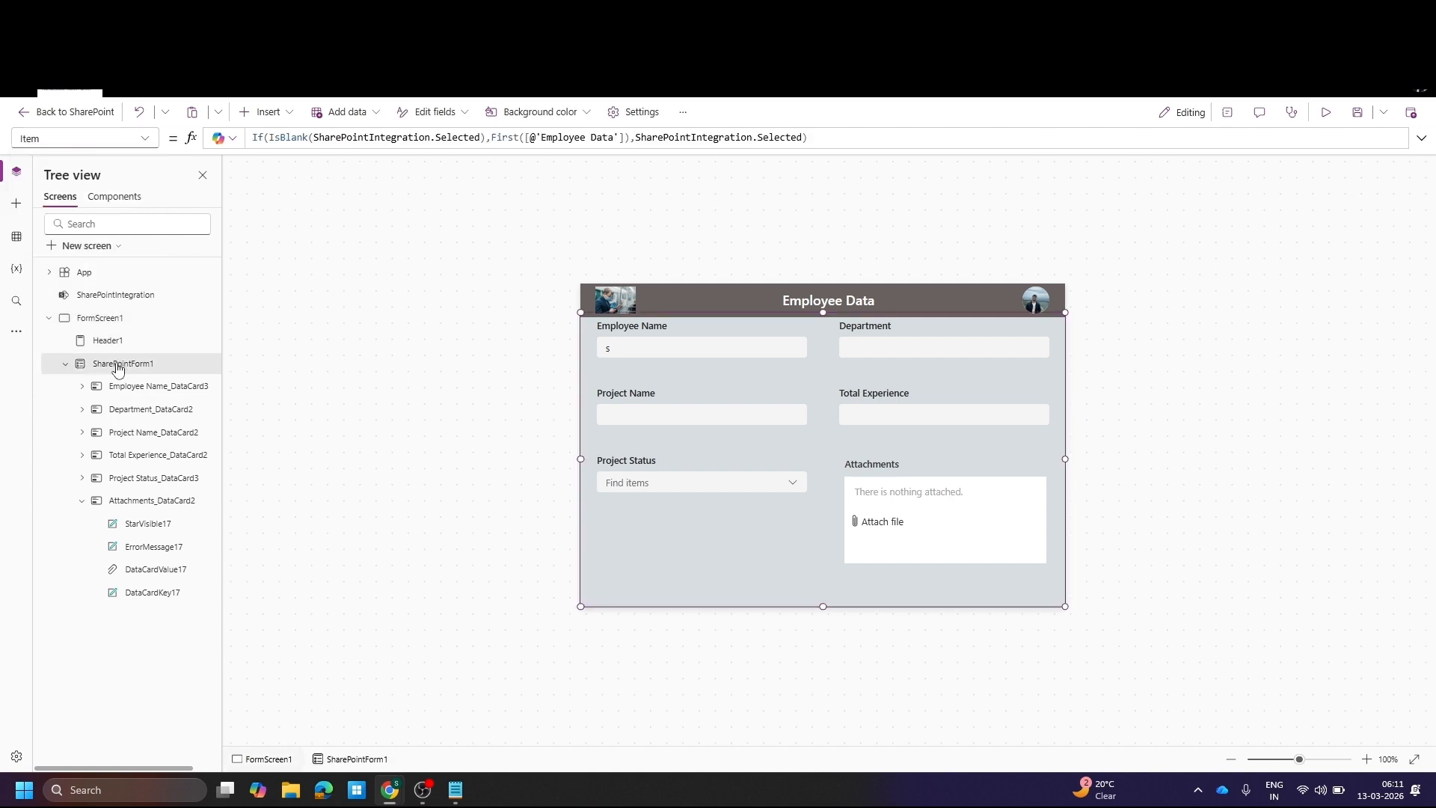
{"action": "left_click", "coordinate": [152, 142]}
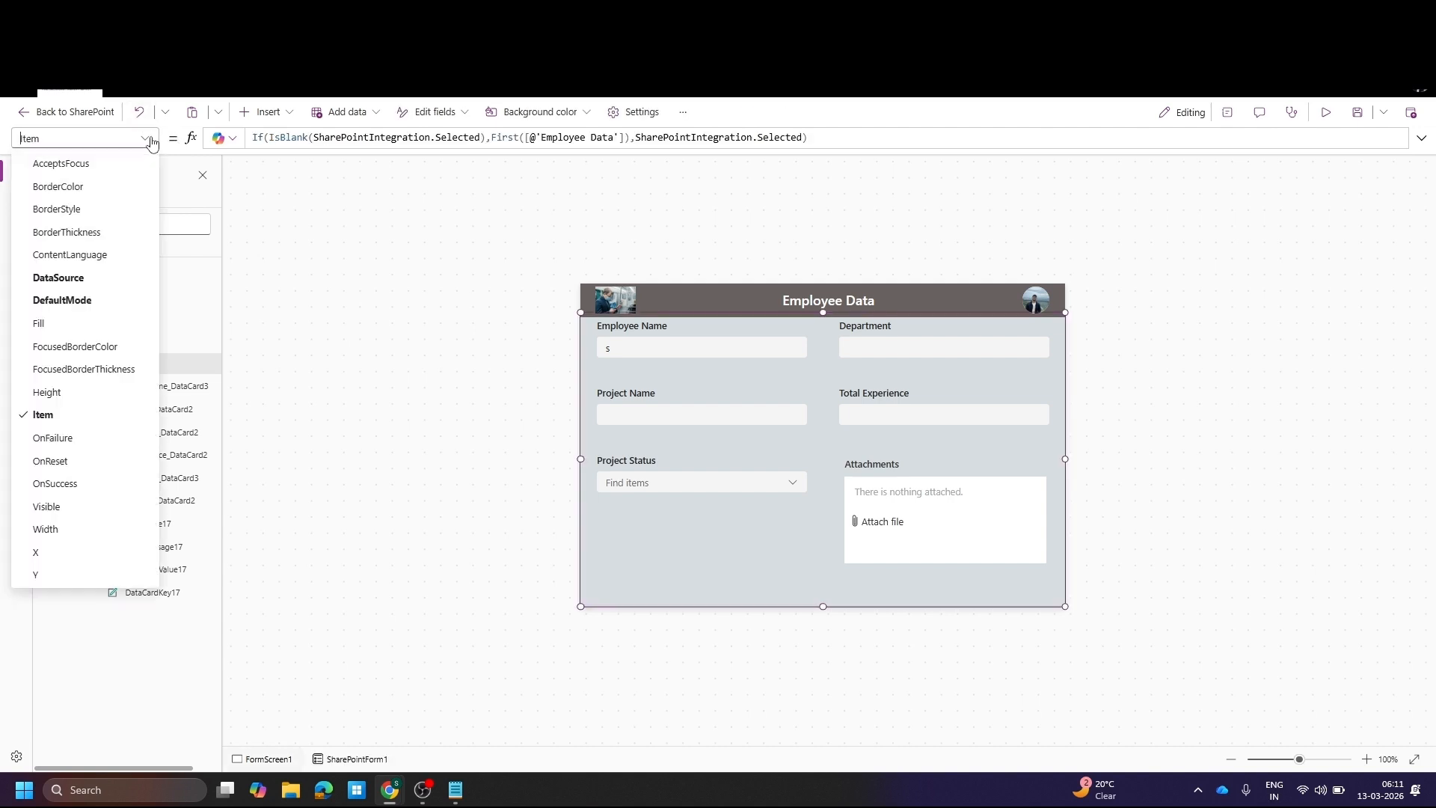
{"action": "left_click", "coordinate": [58, 483]}
{"action": "left_click", "coordinate": [455, 788]}
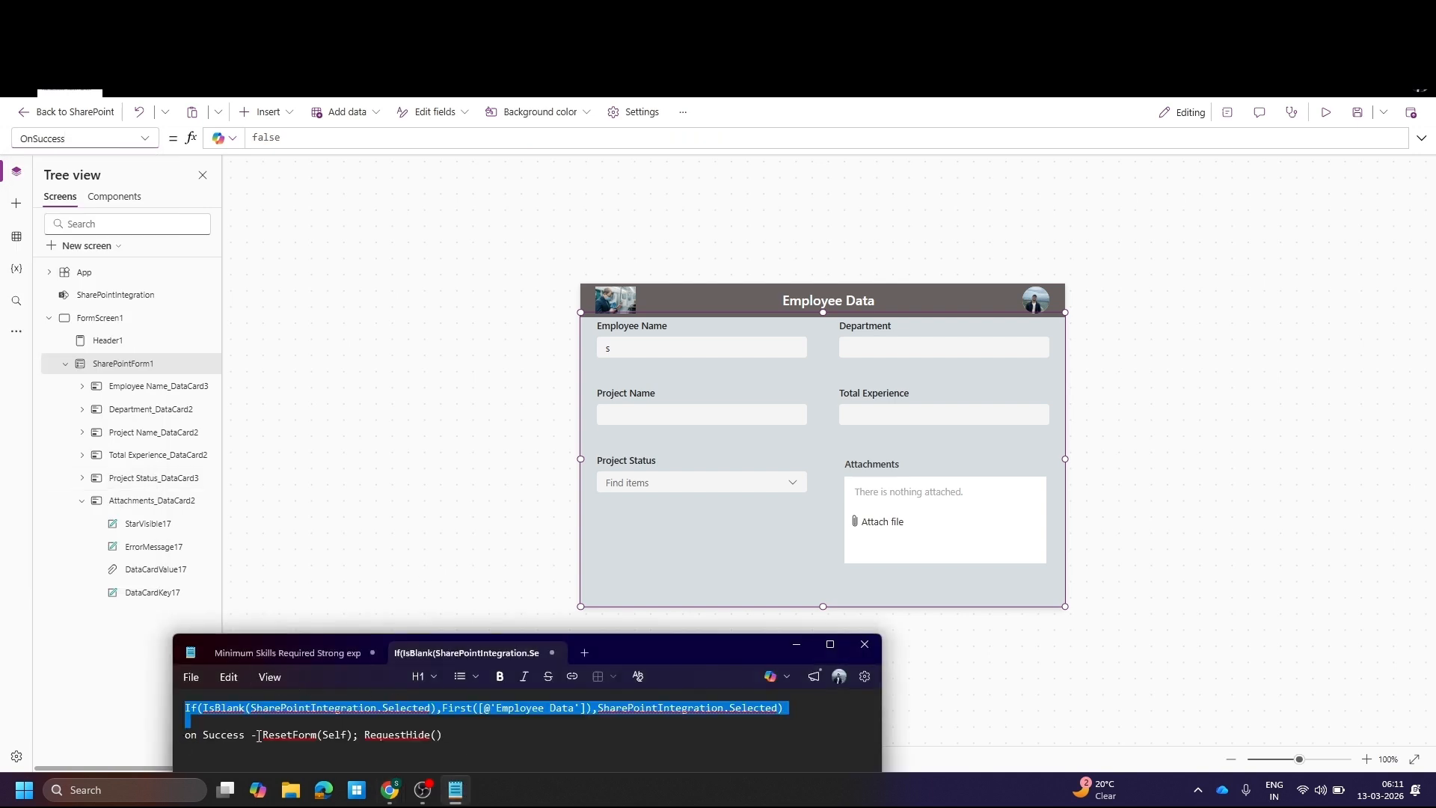
{"action": "left_click_drag", "start_coordinate": [263, 734], "coordinate": [459, 744]}
{"action": "key", "text": "ctrl+c"}
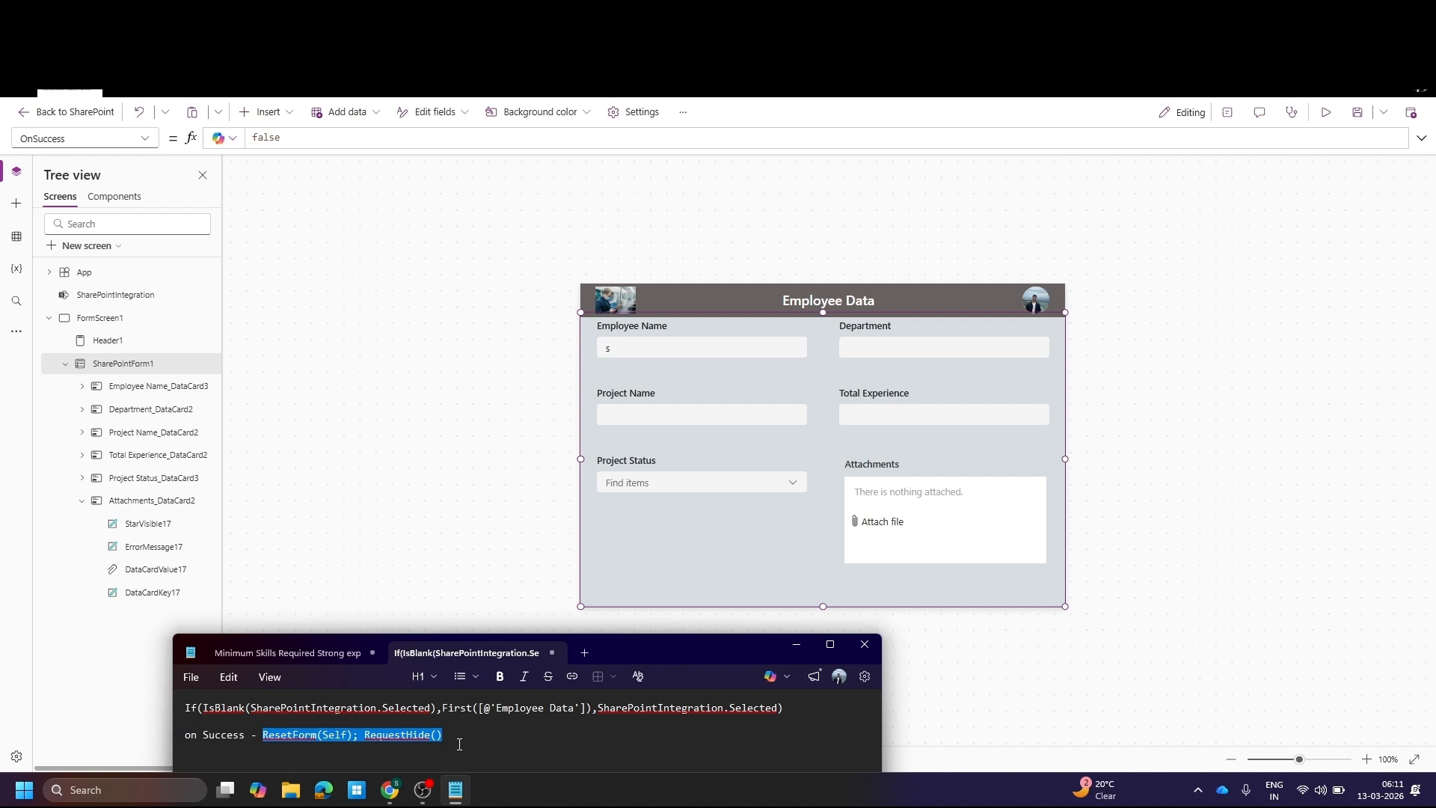
{"action": "left_click", "coordinate": [145, 138]}
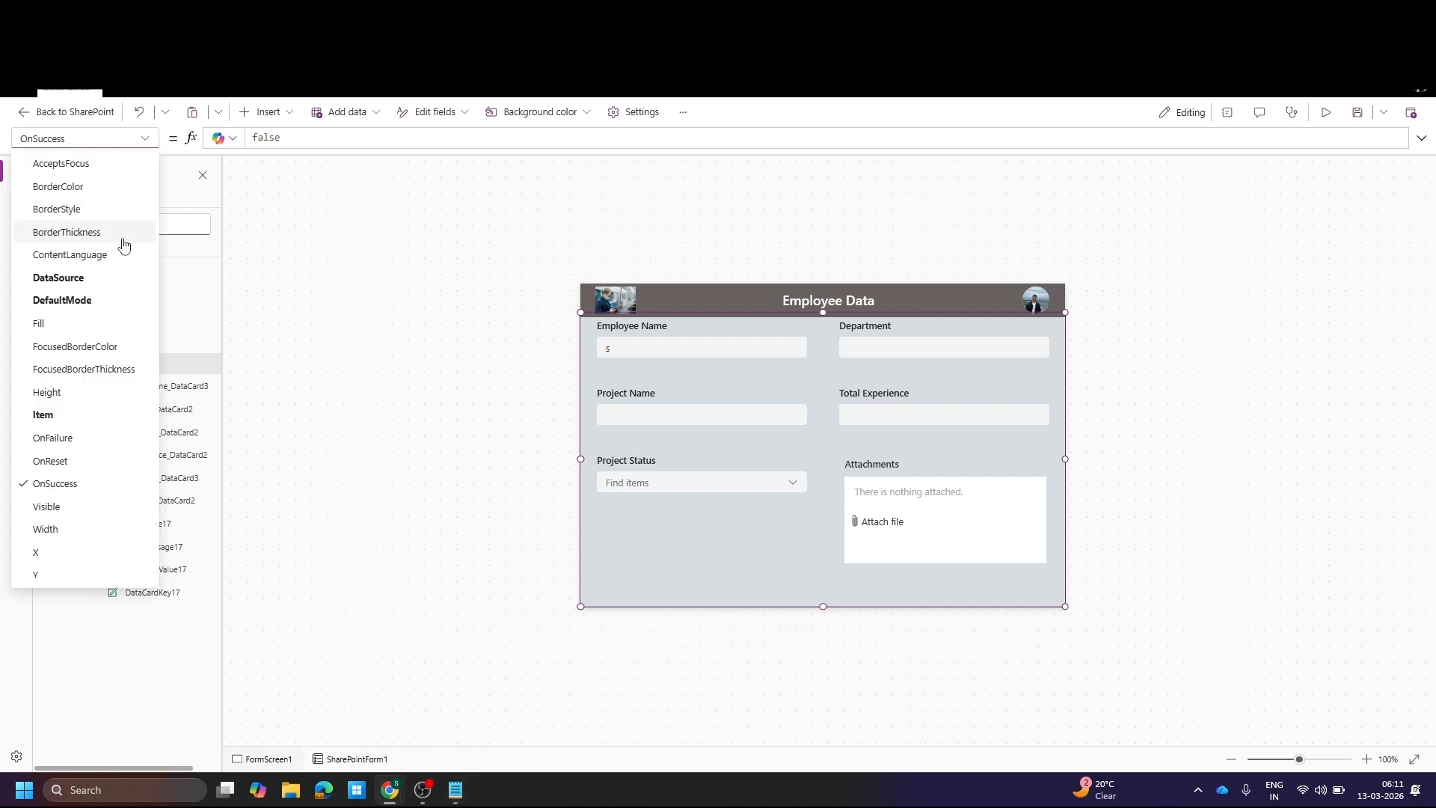
{"action": "left_click", "coordinate": [72, 486]}
{"action": "left_click", "coordinate": [303, 142]}
{"action": "key", "text": "ctrl+a"}
{"action": "key", "text": "ctrl+v"}
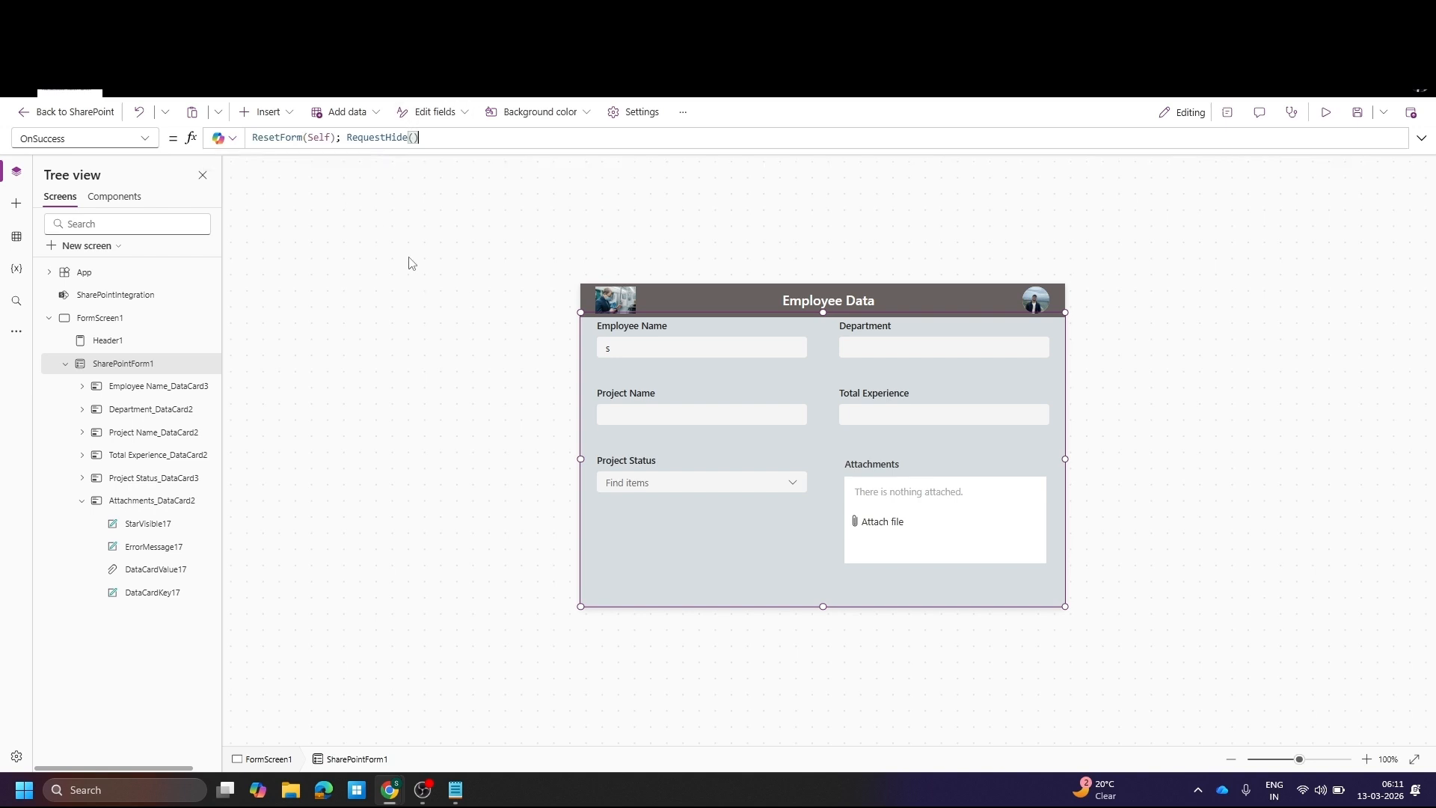
{"action": "left_click", "coordinate": [430, 272]}
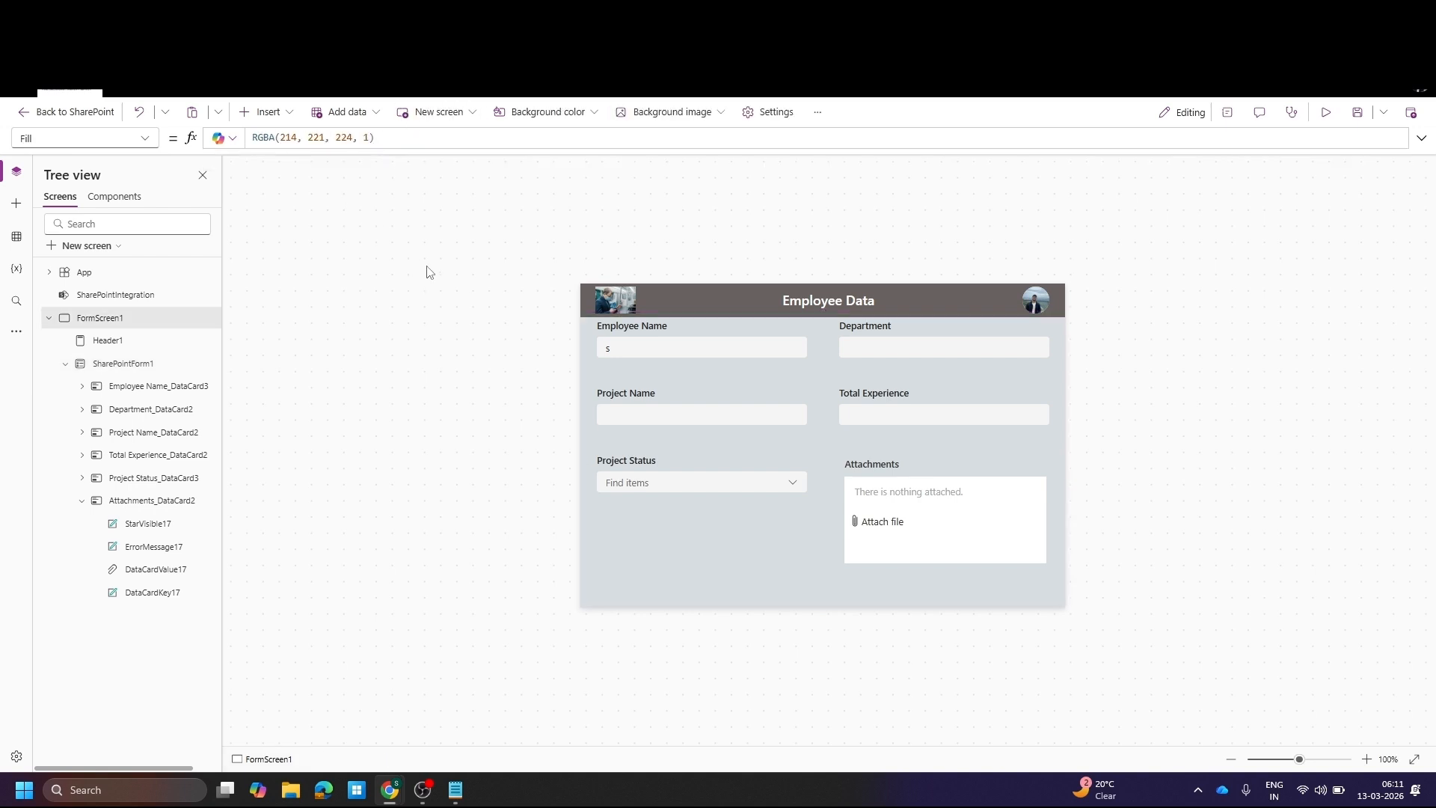
Preview the Employee Data form and return to the editor
{"action": "left_click", "coordinate": [1325, 112]}
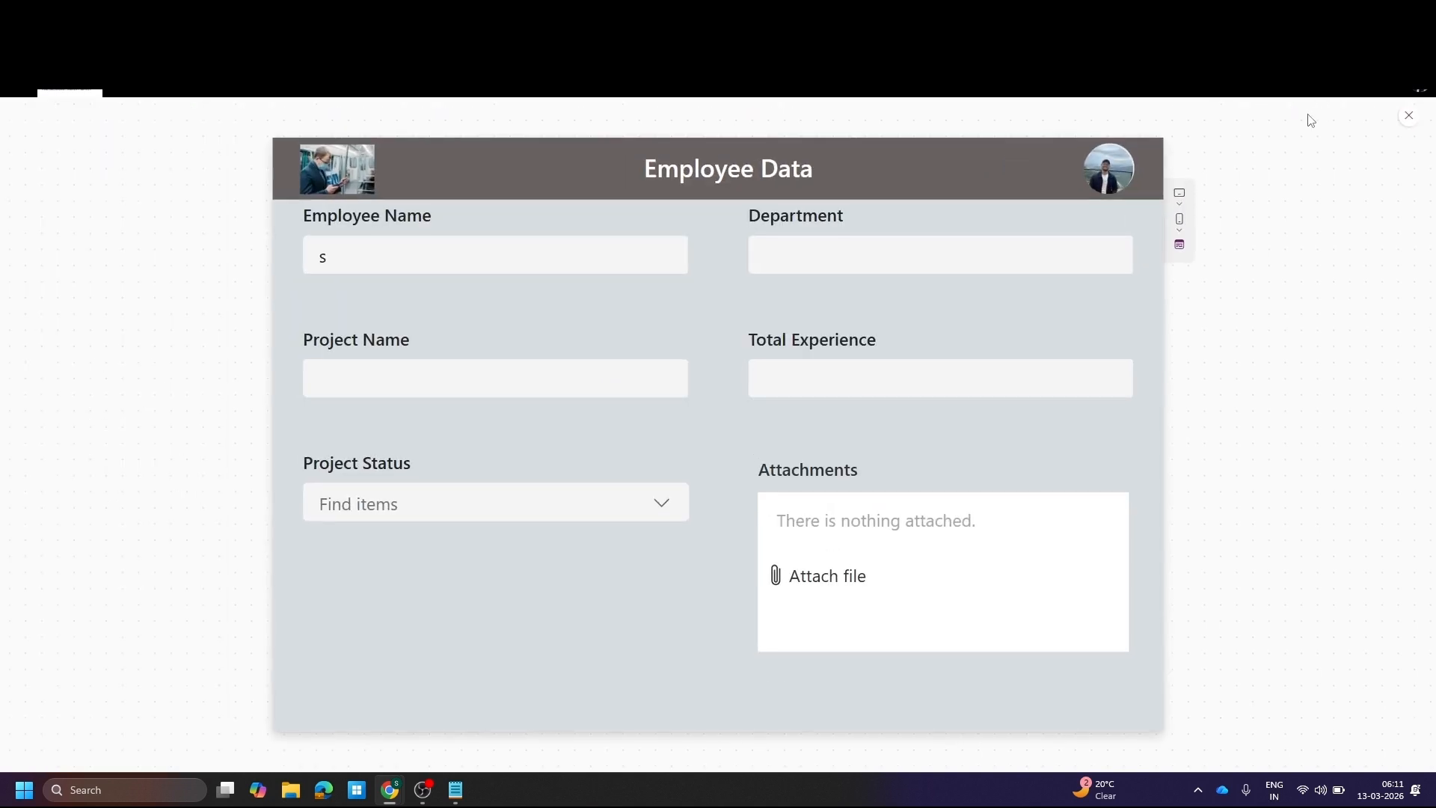
{"action": "left_click", "coordinate": [1404, 118]}
{"action": "left_click", "coordinate": [854, 478]}
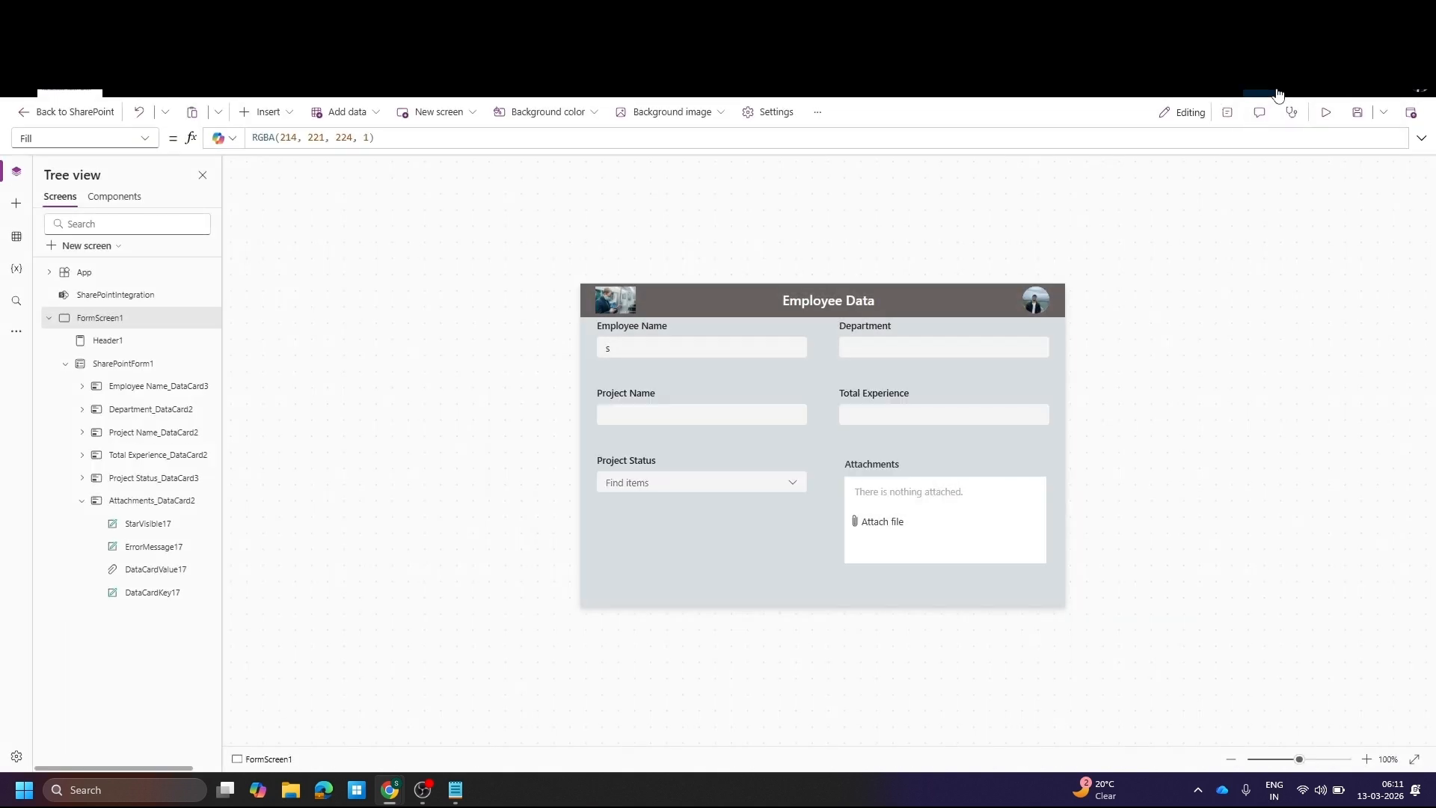
Save the customized form and publish it to SharePoint
{"action": "left_click", "coordinate": [1358, 113]}
{"action": "left_click", "coordinate": [1411, 112]}
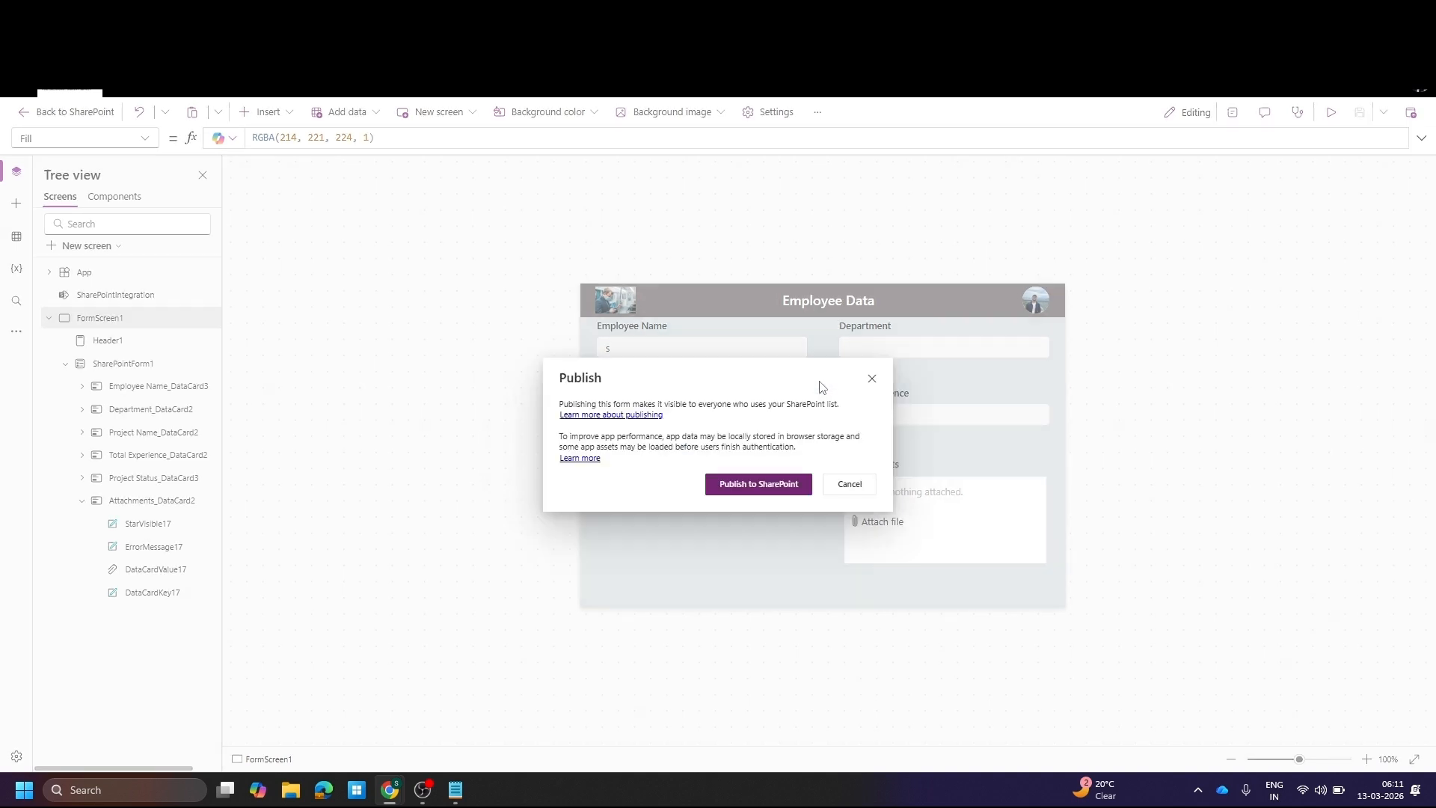
{"action": "left_click", "coordinate": [724, 487]}
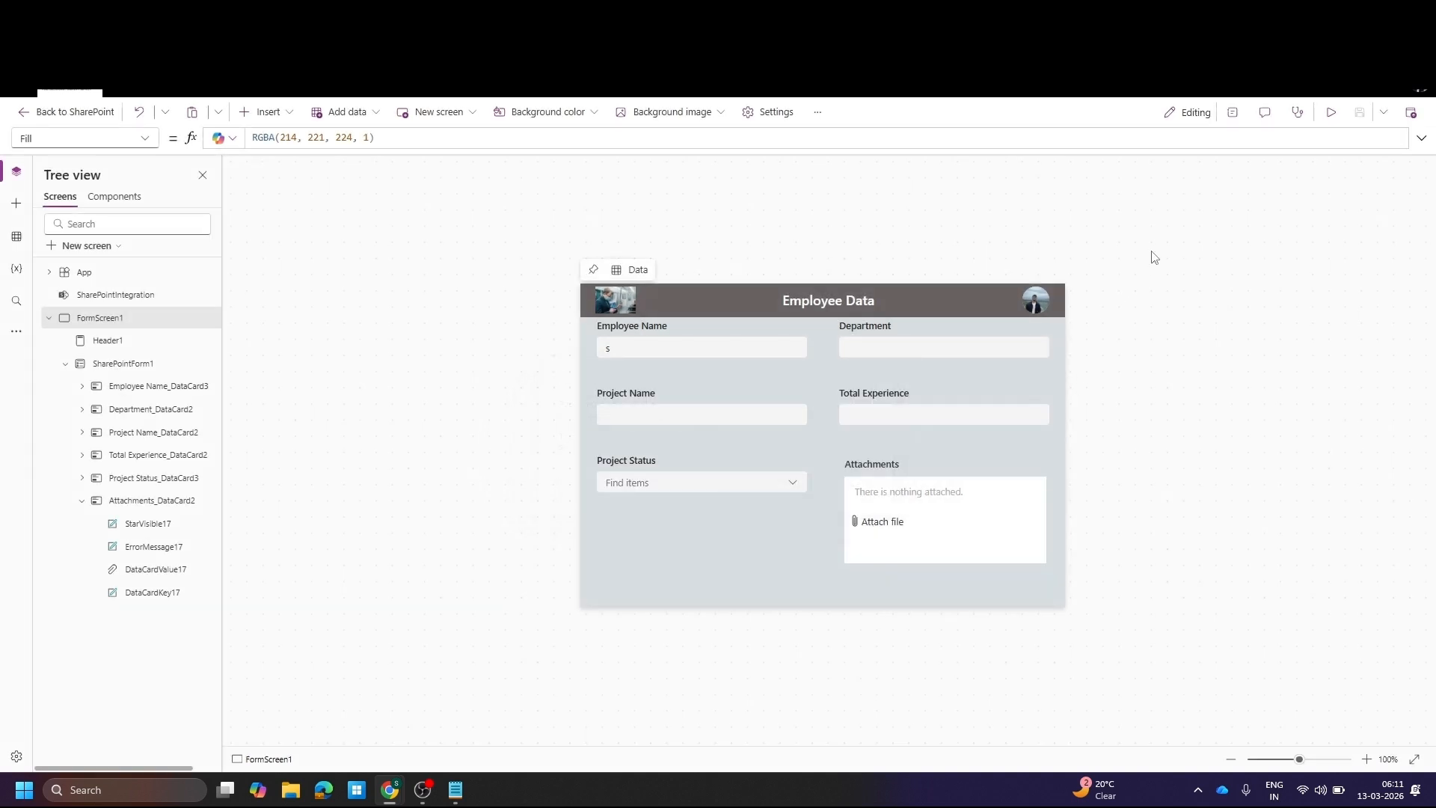
Switch to the SharePoint Employee Data list, reload it, inspect its new item form, and close the form
{"action": "left_click", "coordinate": [673, 12]}
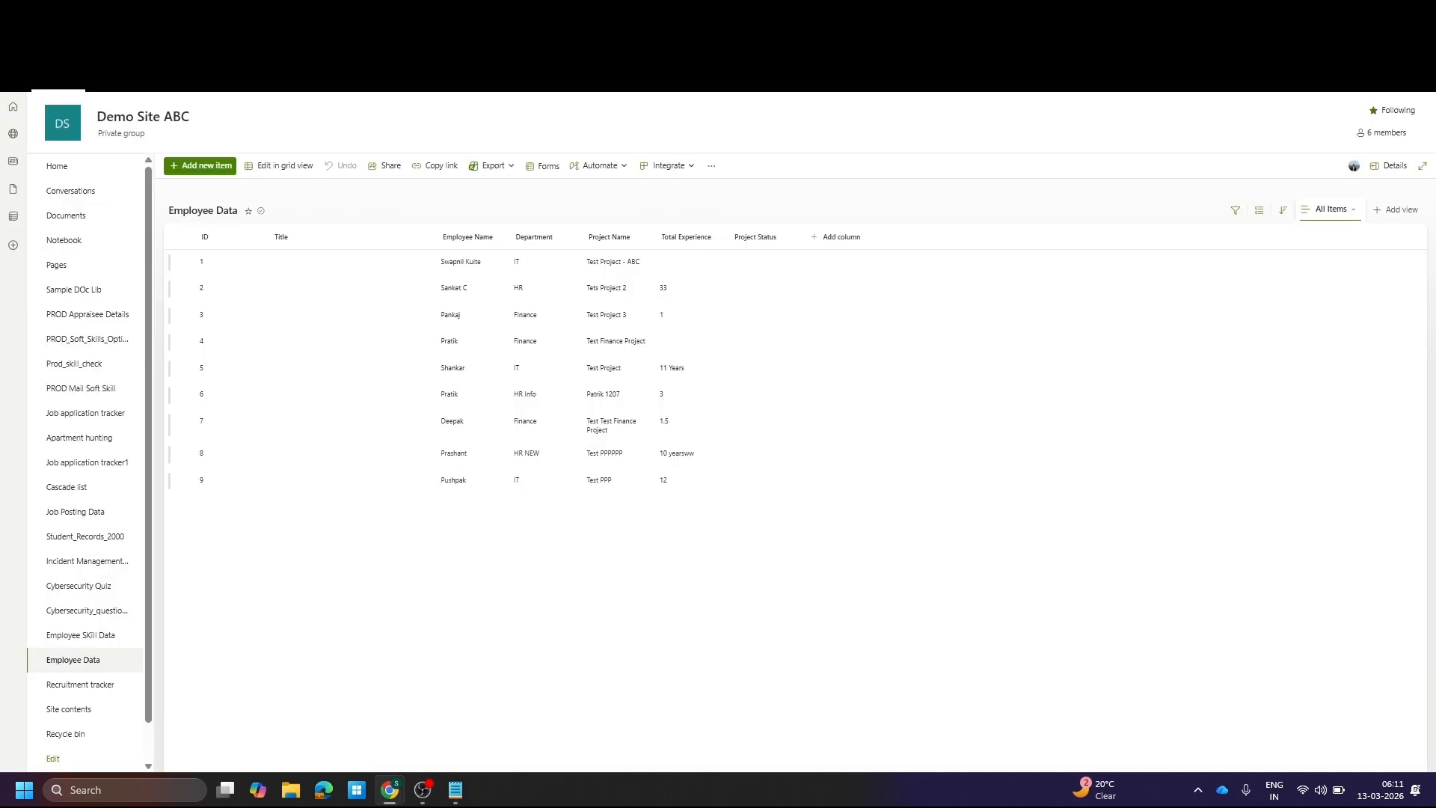
{"action": "key", "text": "F5"}
{"action": "left_click", "coordinate": [200, 168]}
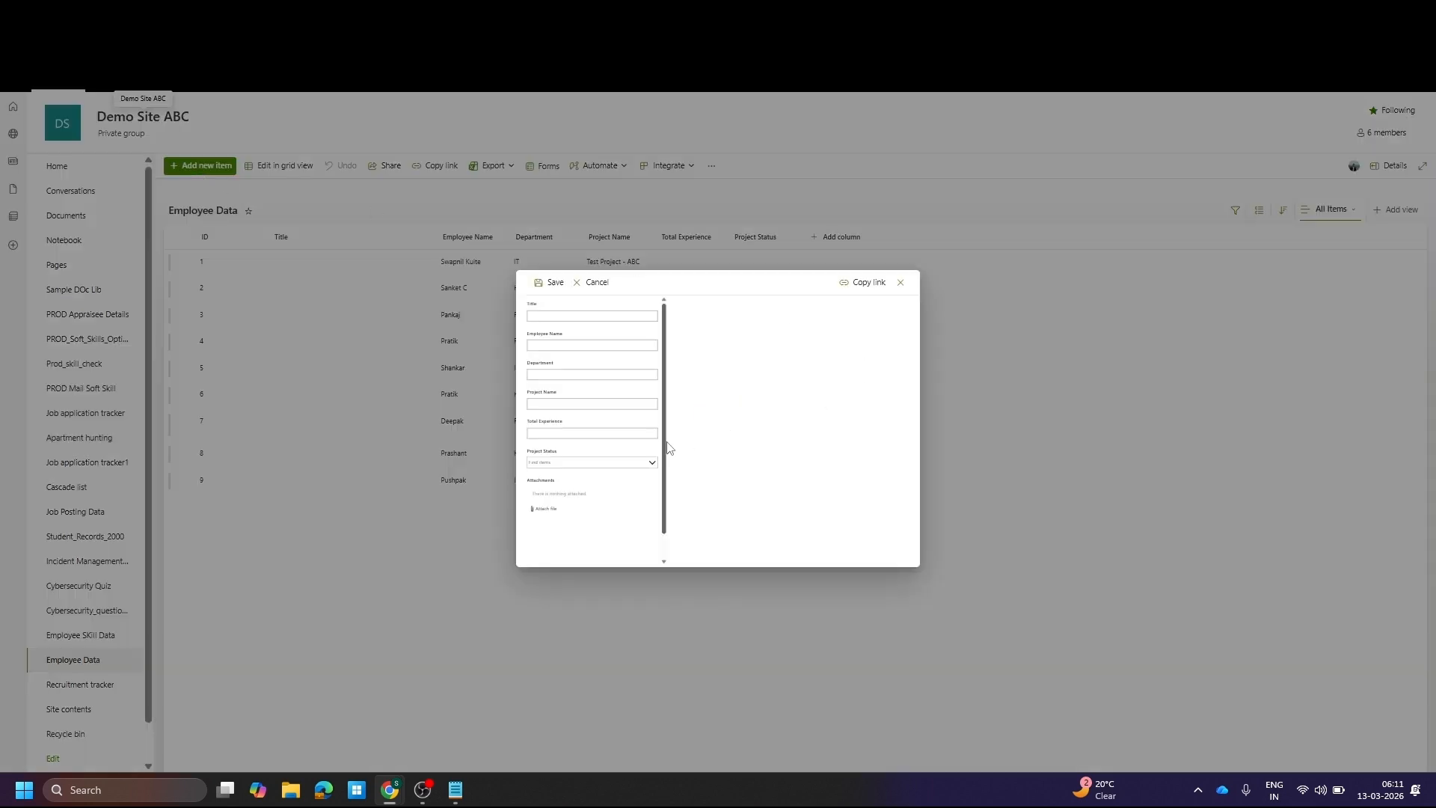
{"action": "scroll", "coordinate": [618, 415], "scroll_direction": "down", "scroll_amount": 1}
{"action": "left_click", "coordinate": [616, 412]}
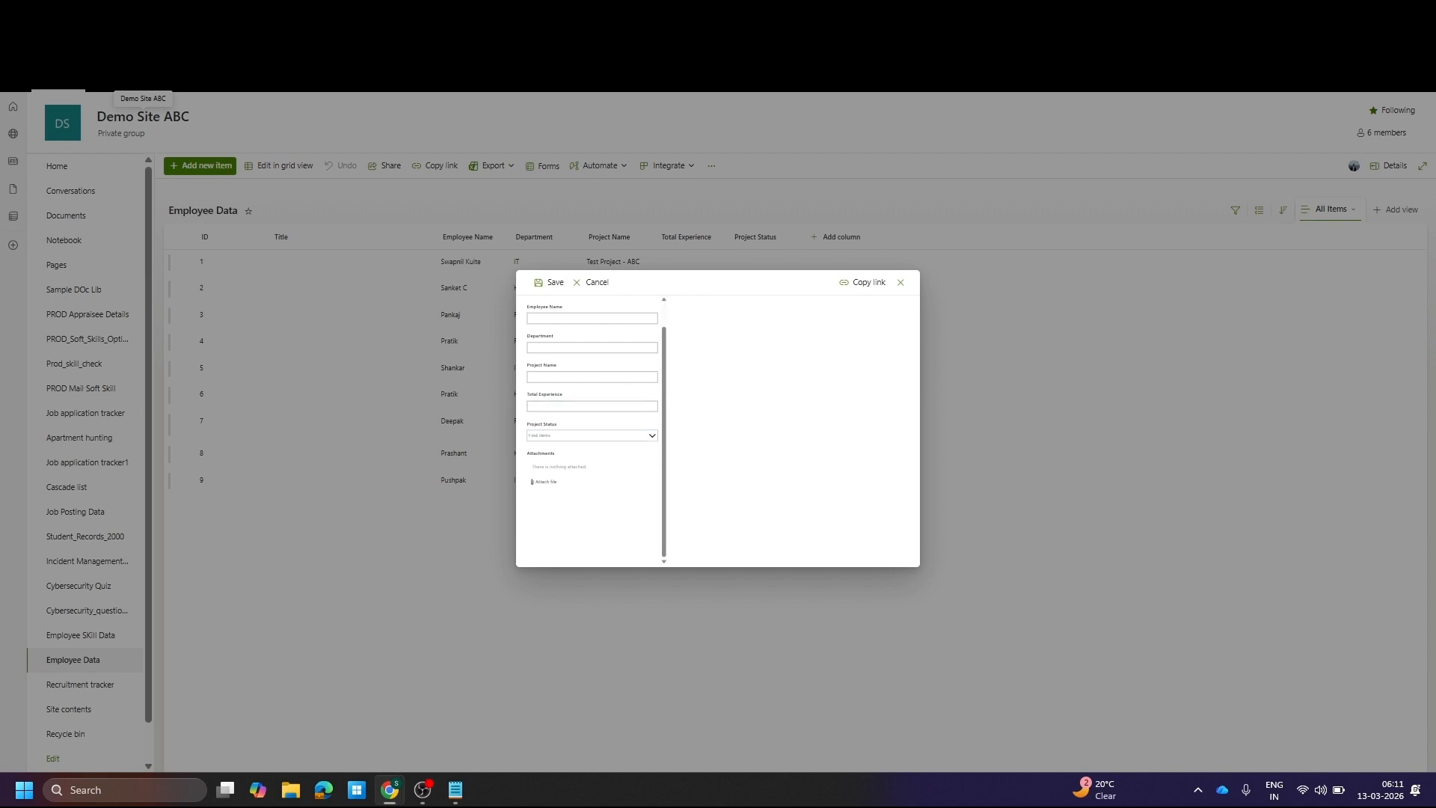
{"action": "left_click", "coordinate": [900, 282]}
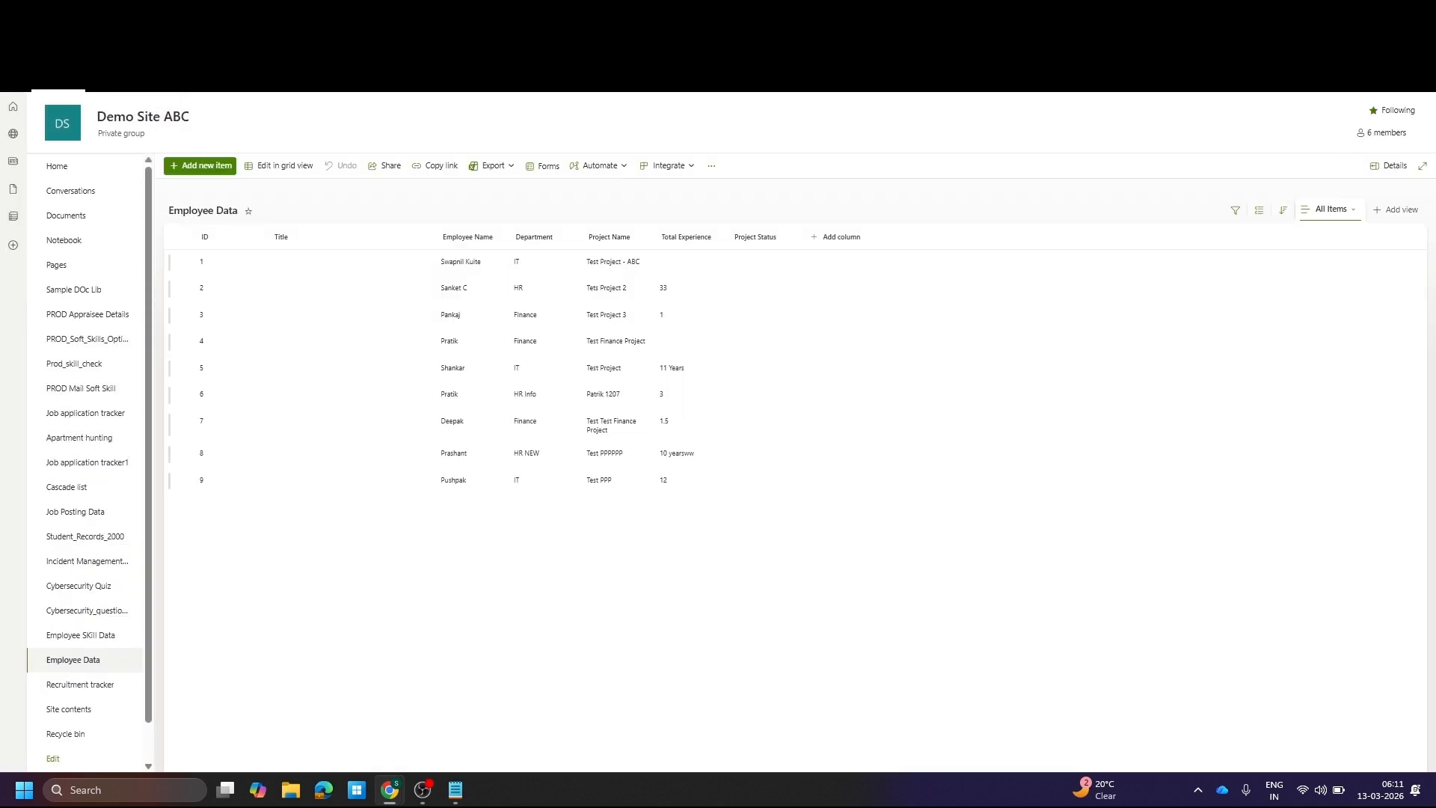
Reopen the list's new item form to check which layout it shows
{"action": "left_click", "coordinate": [224, 169]}
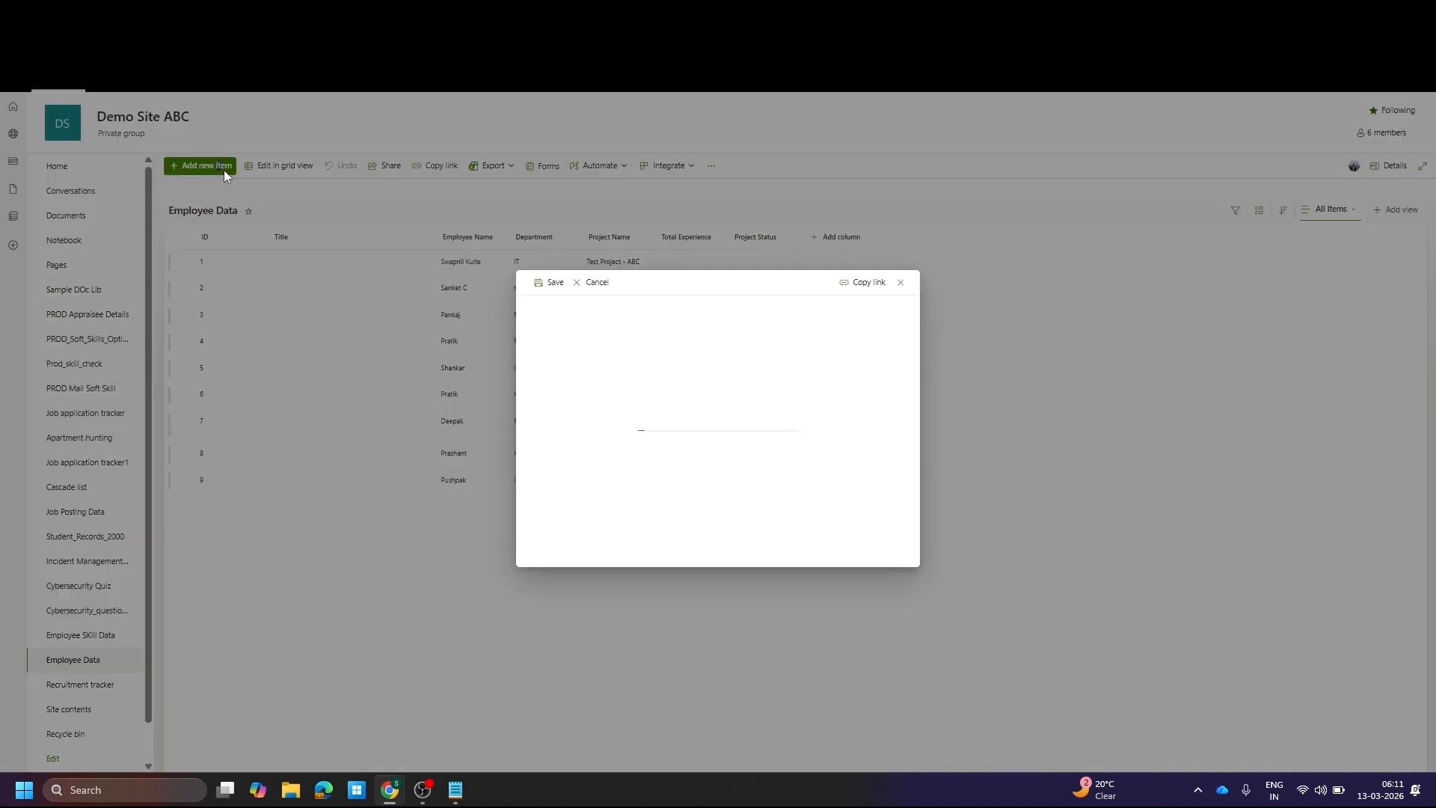
{"action": "right_click", "coordinate": [223, 169]}
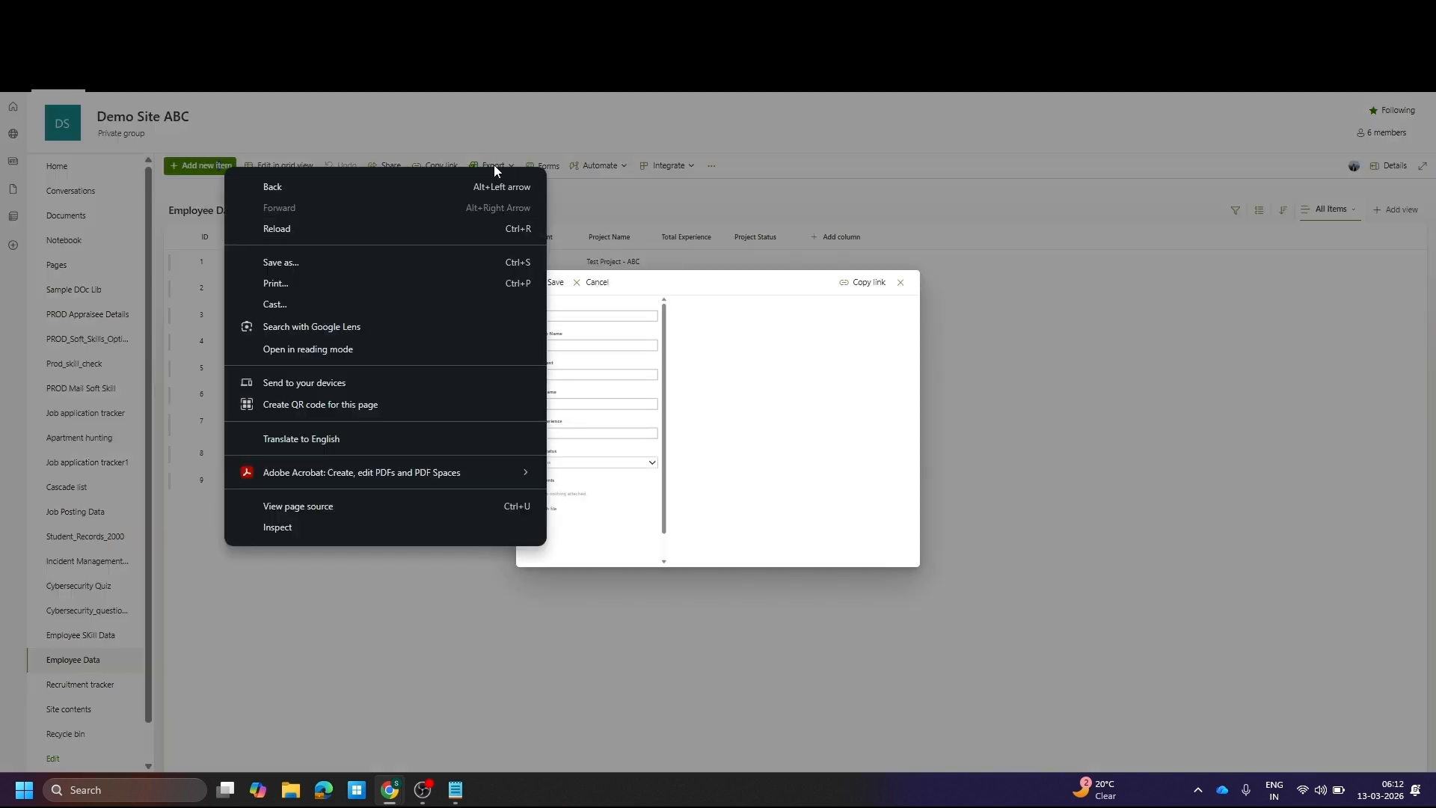
{"action": "left_click", "coordinate": [639, 146]}
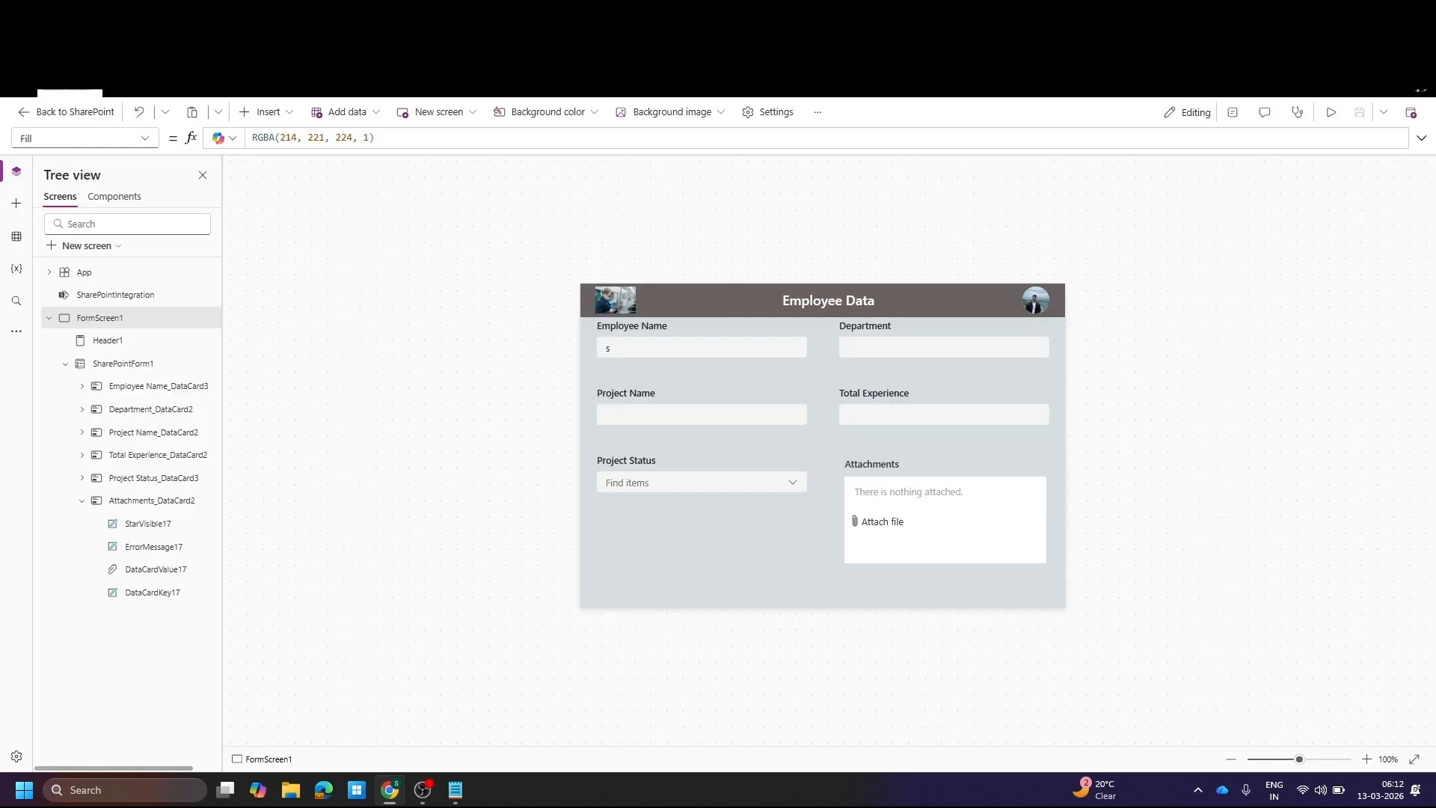
Publish the form to SharePoint again and check the Employee Data list's new item form before closing it
{"action": "left_click", "coordinate": [1410, 111]}
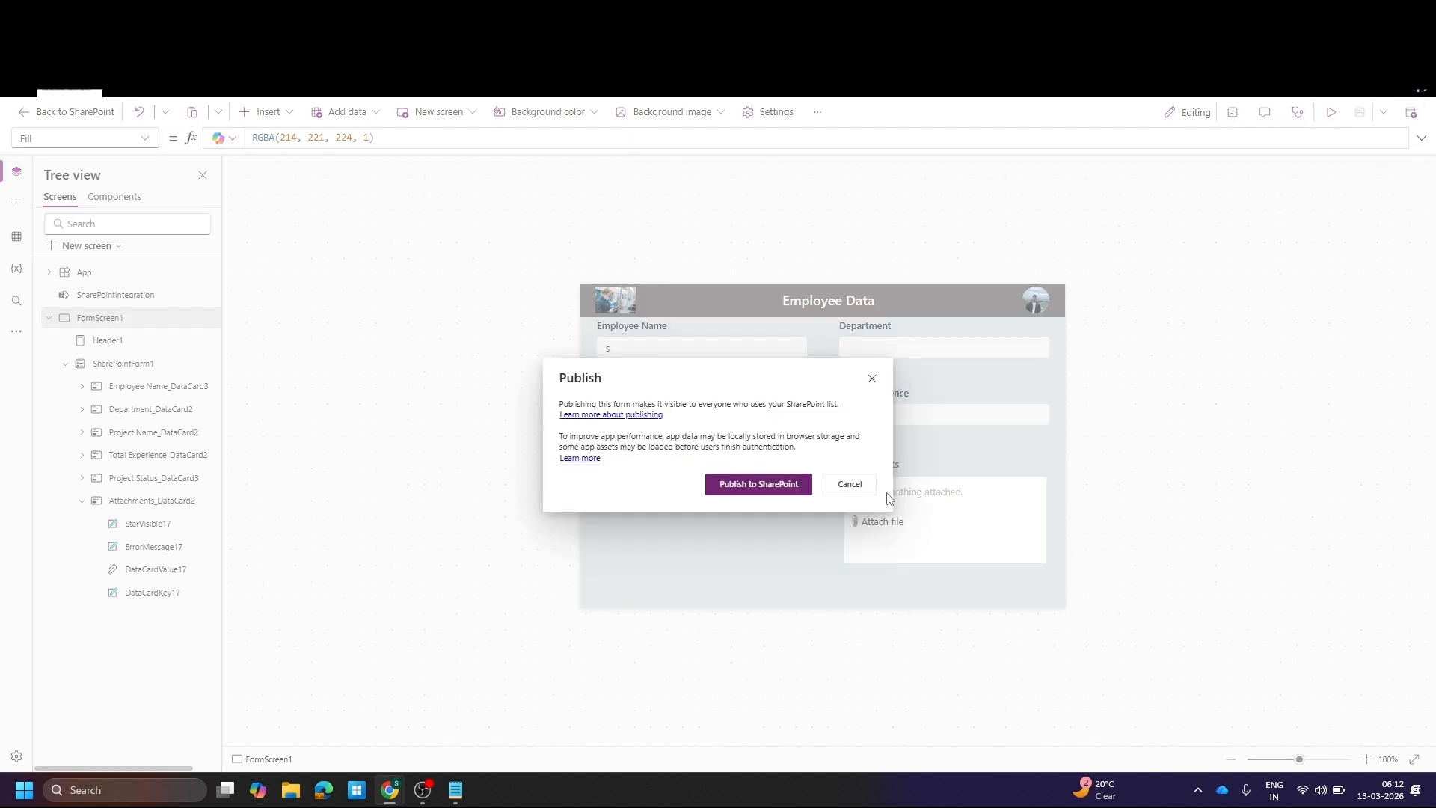
{"action": "left_click", "coordinate": [760, 484]}
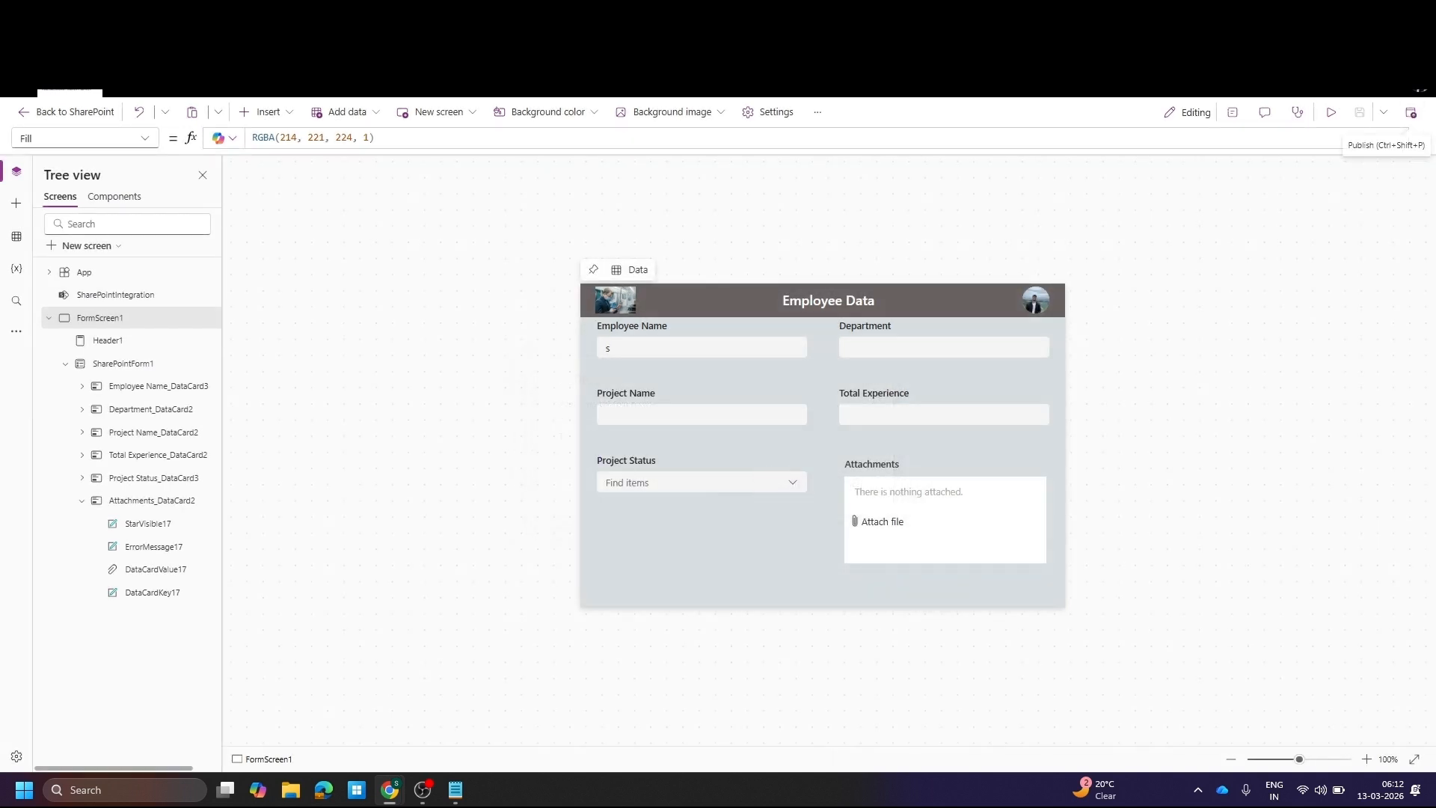
{"action": "key", "text": "F5"}
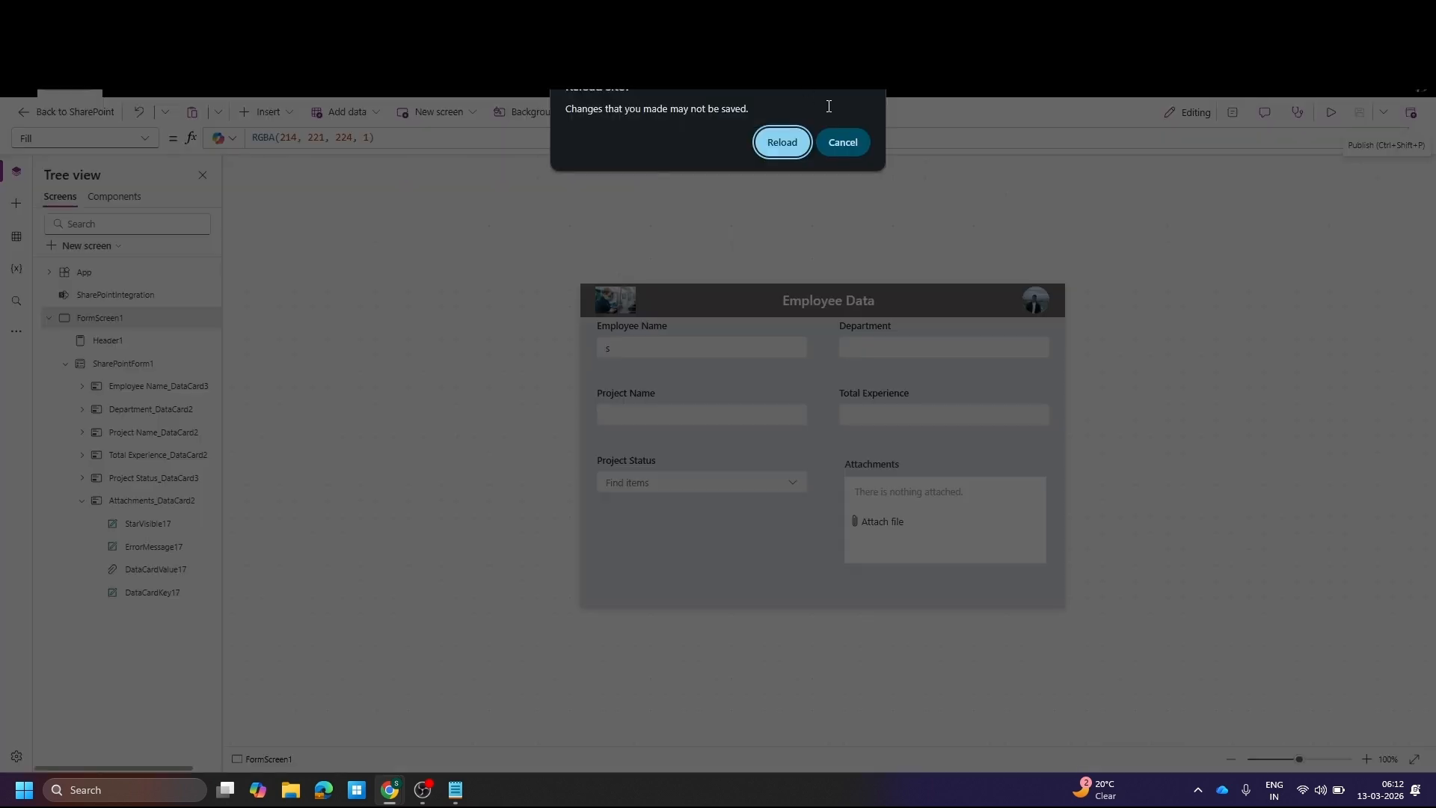
{"action": "left_click", "coordinate": [843, 142]}
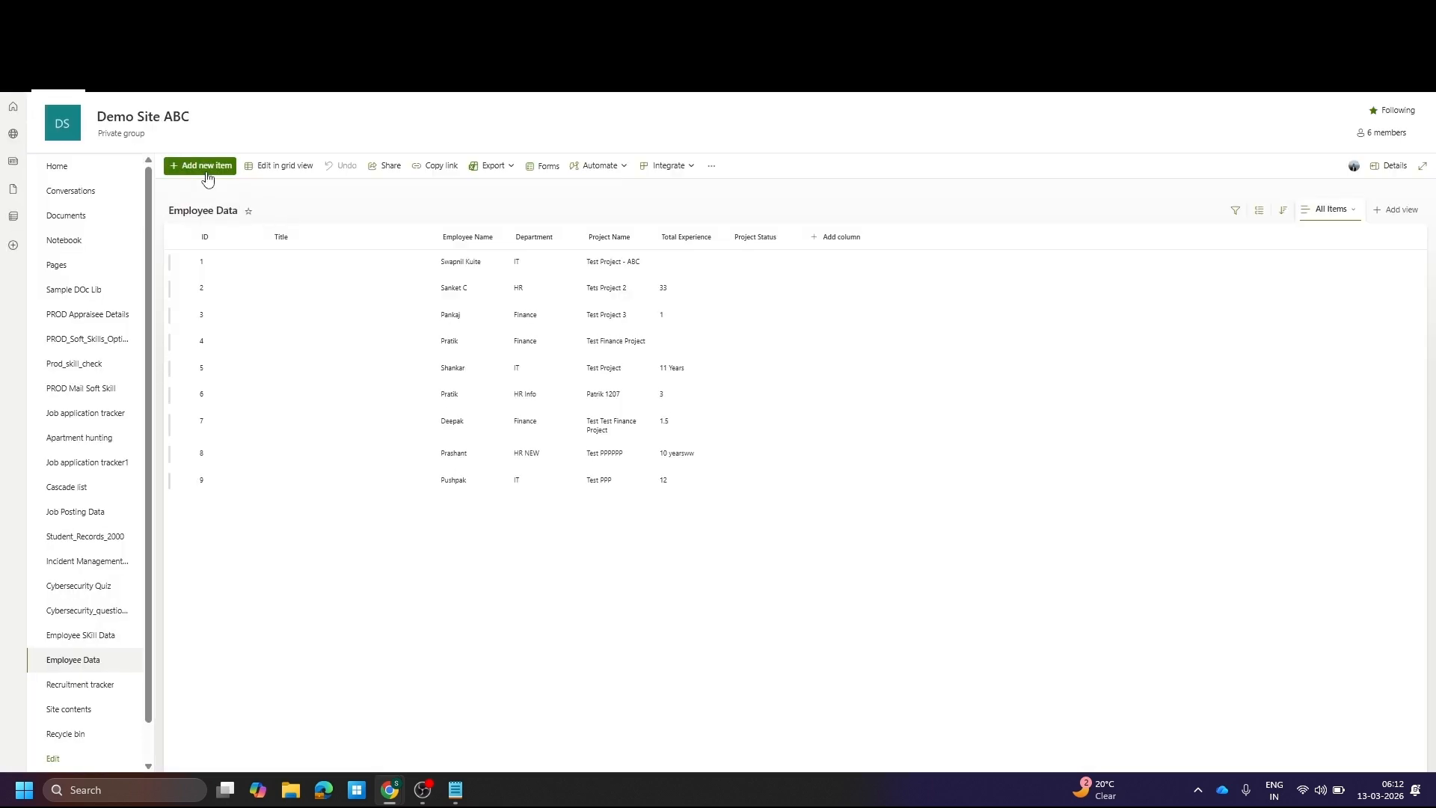
{"action": "left_click", "coordinate": [206, 167]}
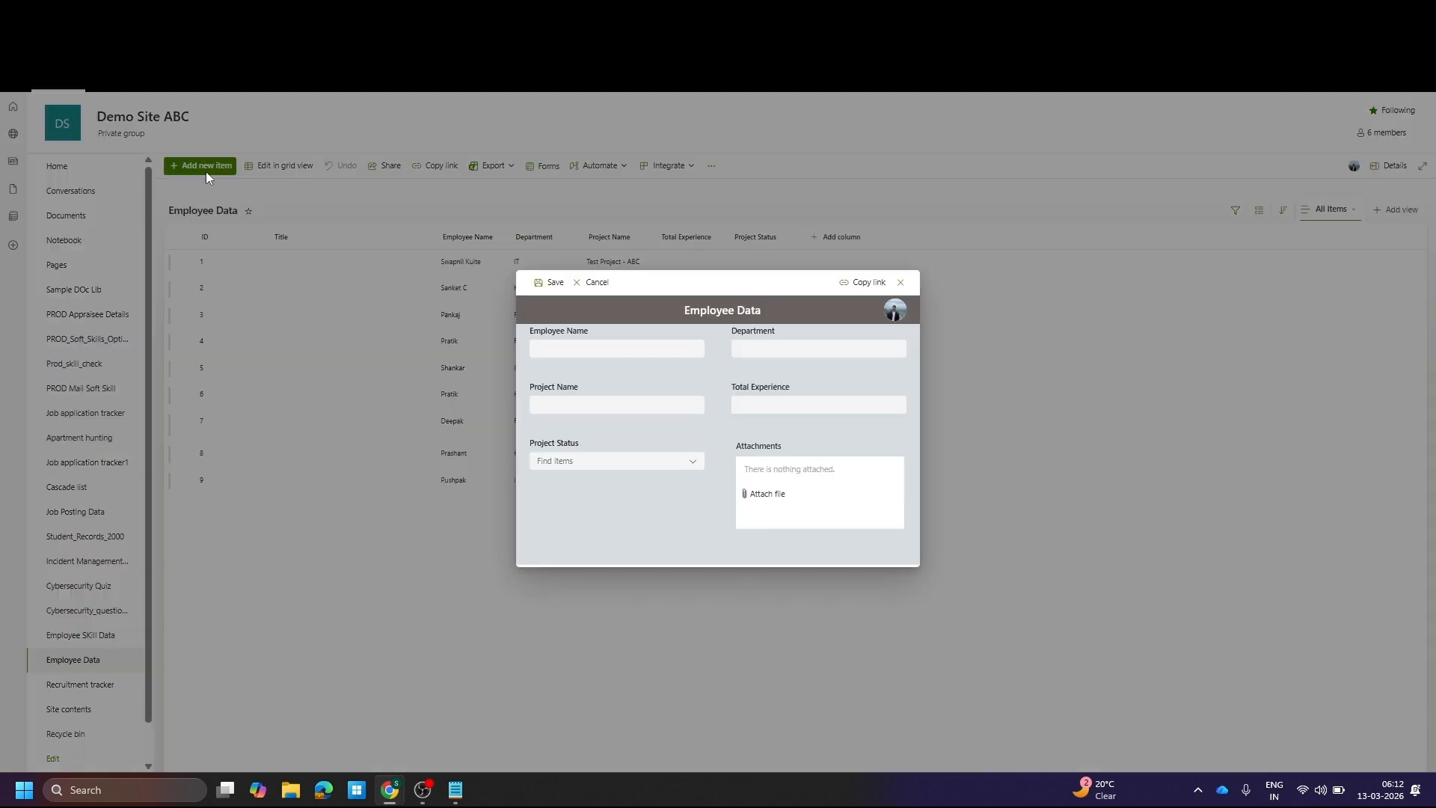
{"action": "left_click", "coordinate": [901, 283]}
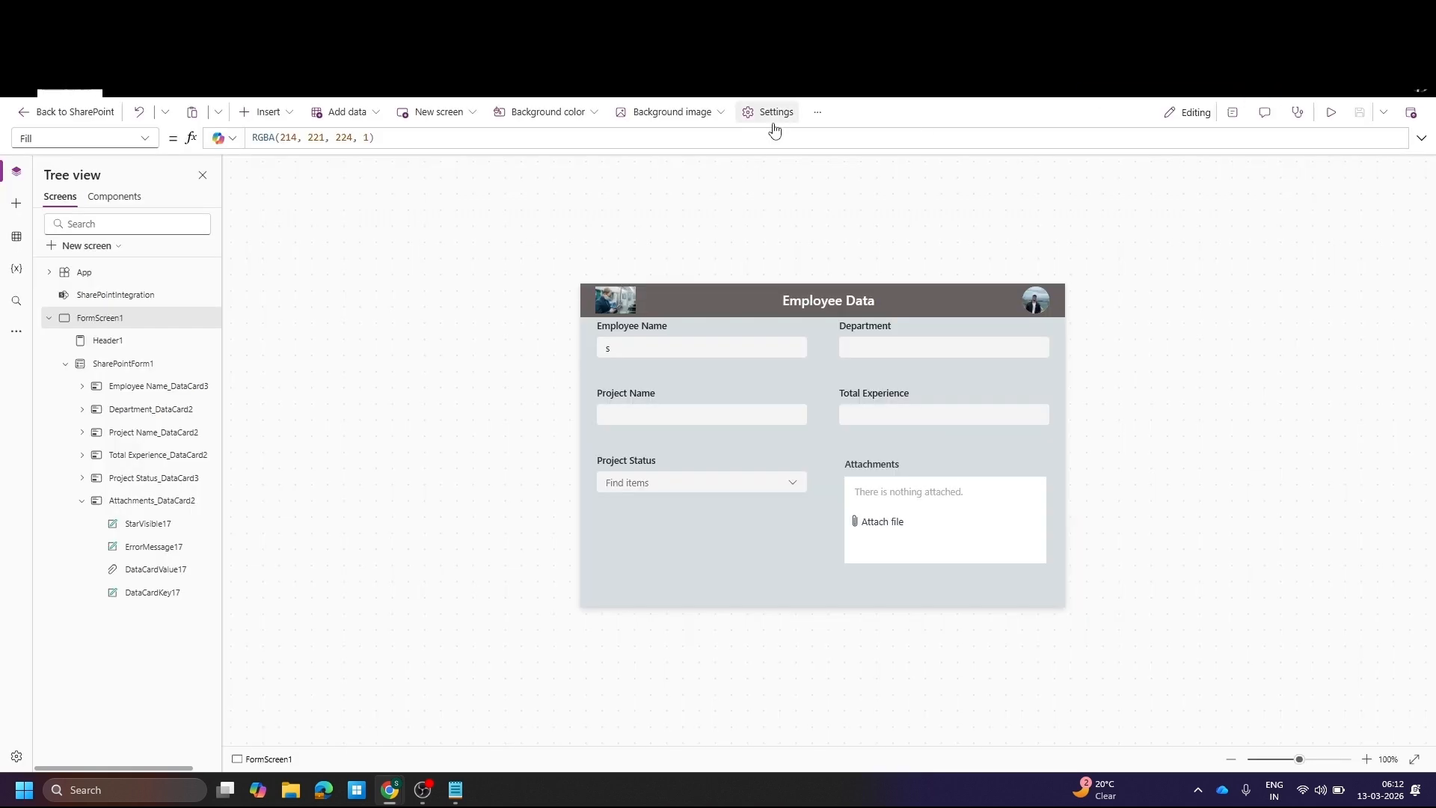
Change the form's display size to Large (1185 x 790) and apply it
{"action": "left_click", "coordinate": [773, 120]}
{"action": "left_click", "coordinate": [420, 313]}
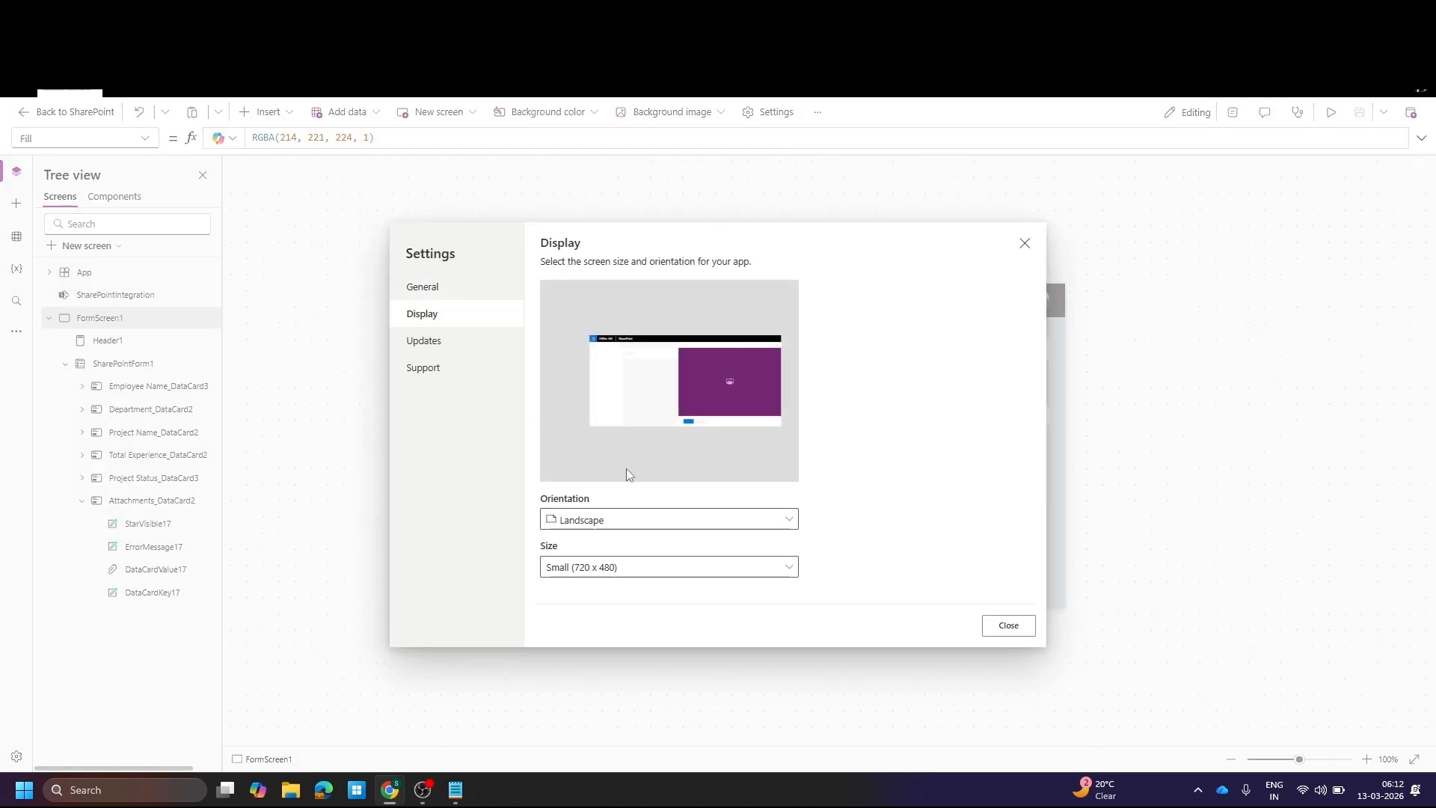
{"action": "left_click", "coordinate": [596, 569]}
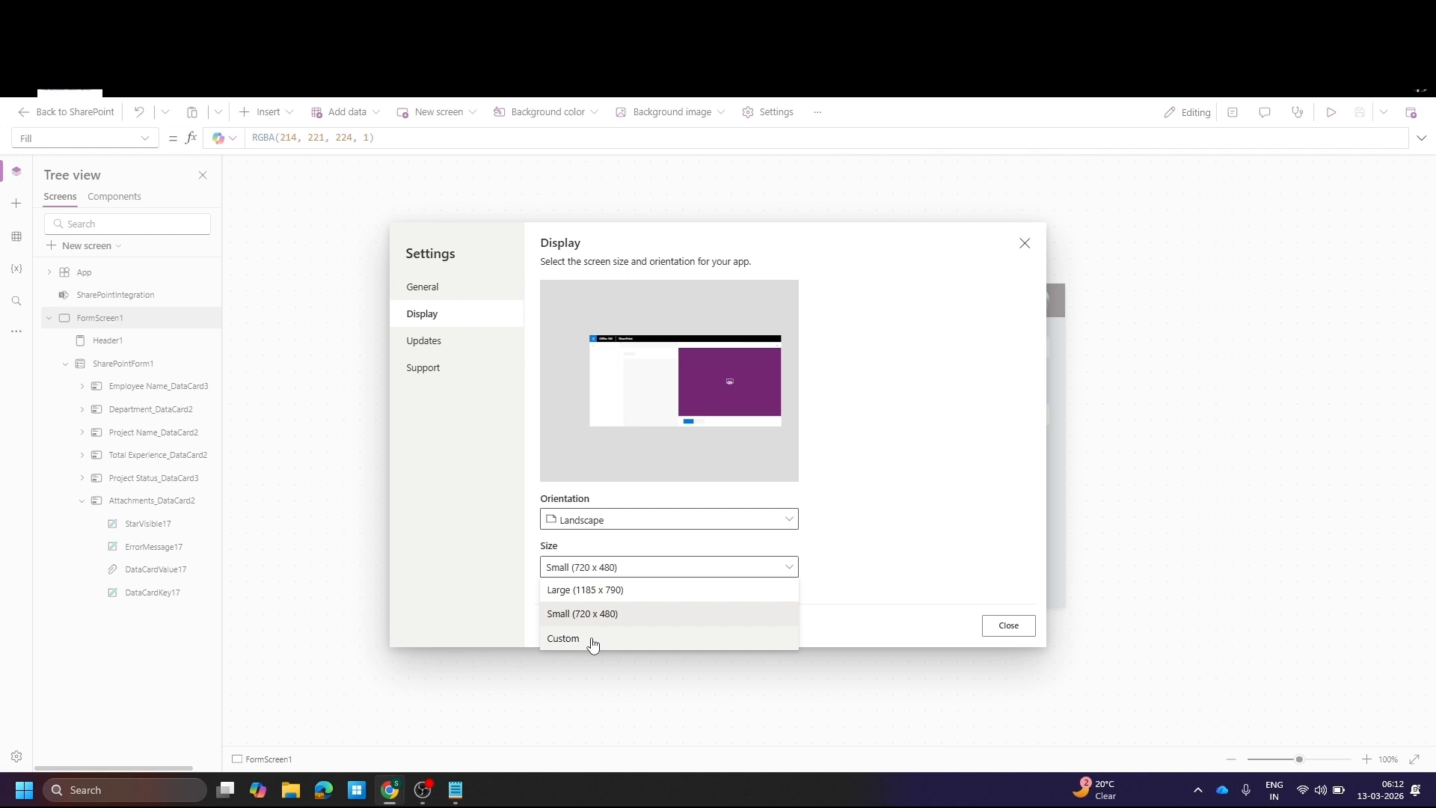
{"action": "left_click", "coordinate": [601, 590]}
{"action": "left_click", "coordinate": [738, 472]}
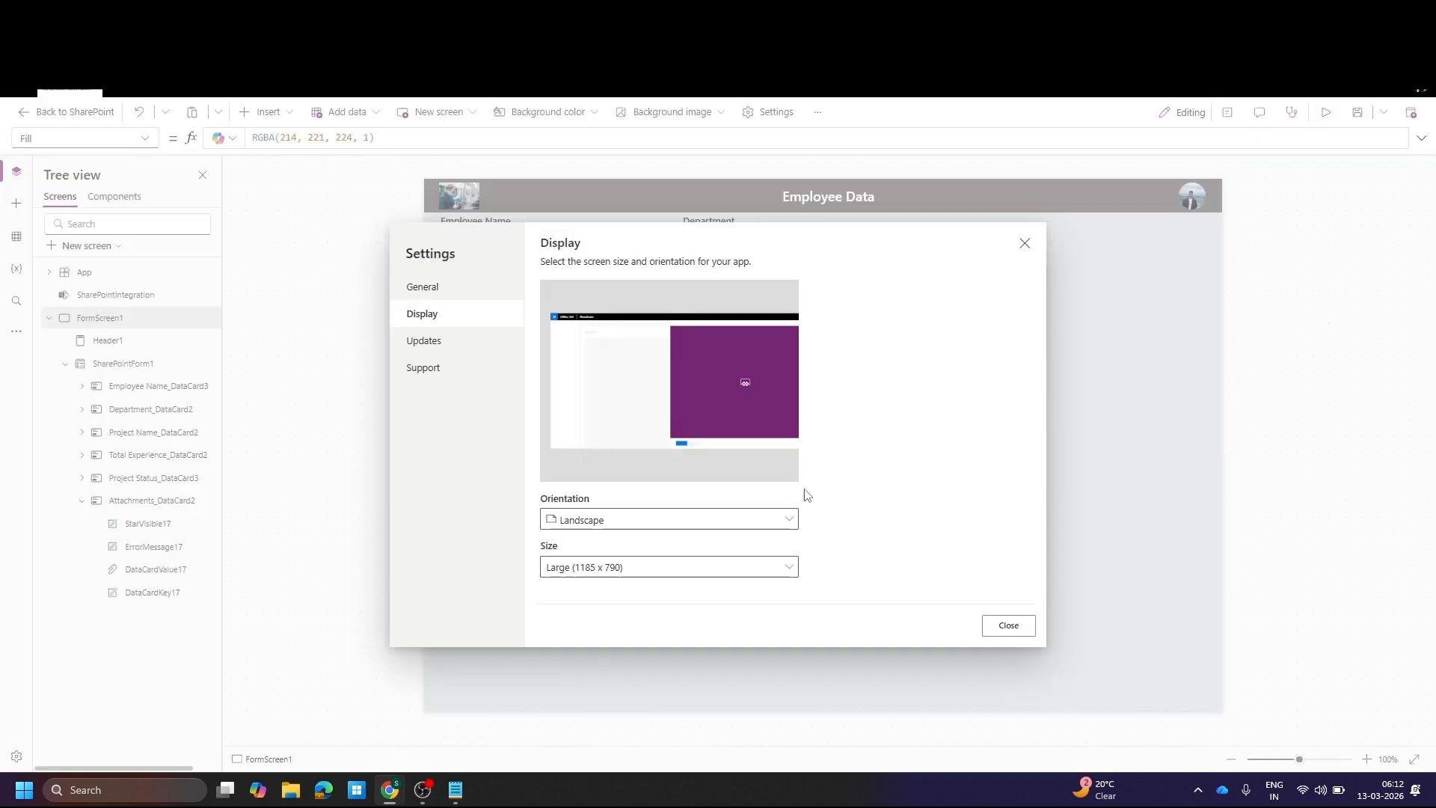
{"action": "left_click", "coordinate": [984, 626]}
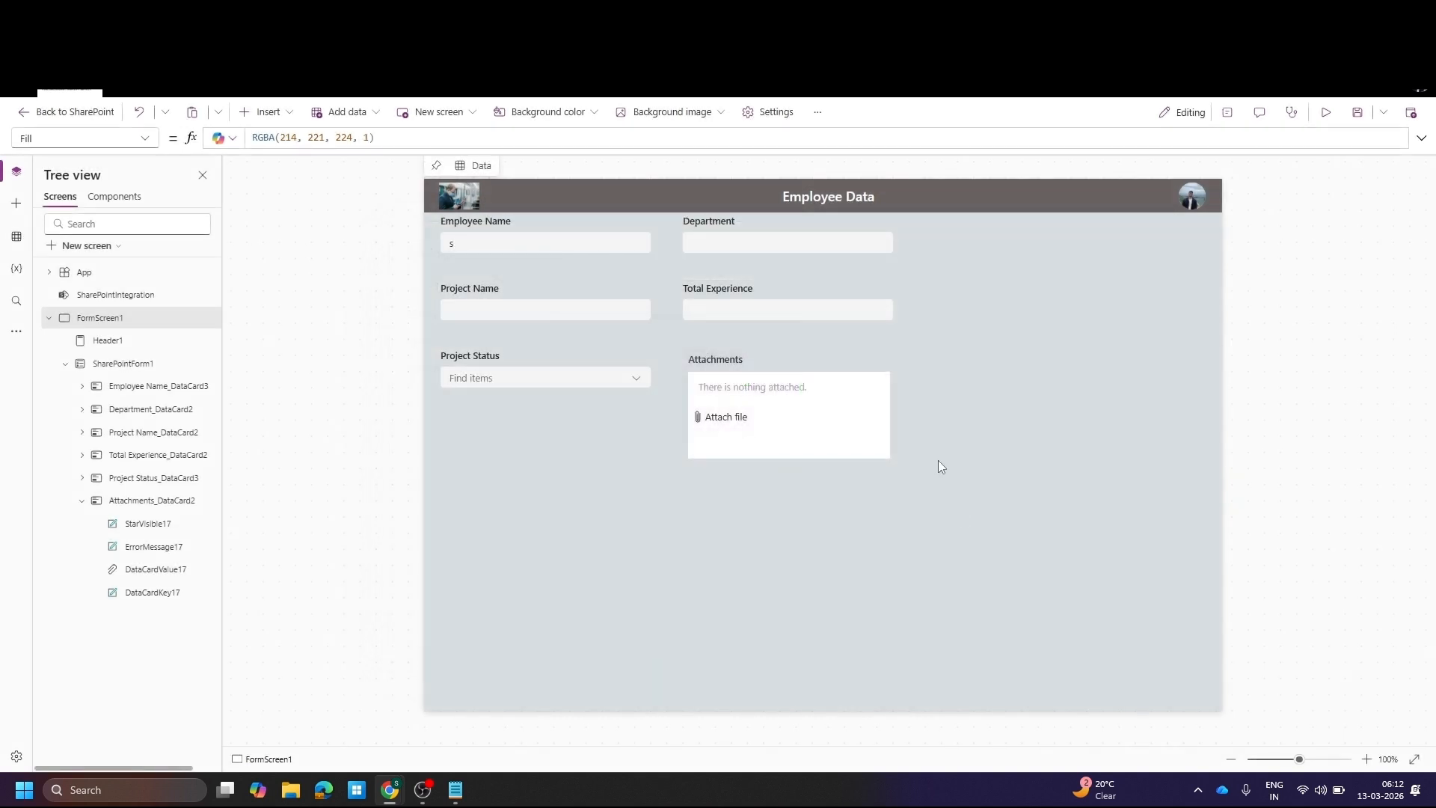
Set the form's display size back to Small (720 x 480) and apply it
{"action": "left_click", "coordinate": [770, 112]}
{"action": "left_click", "coordinate": [436, 323]}
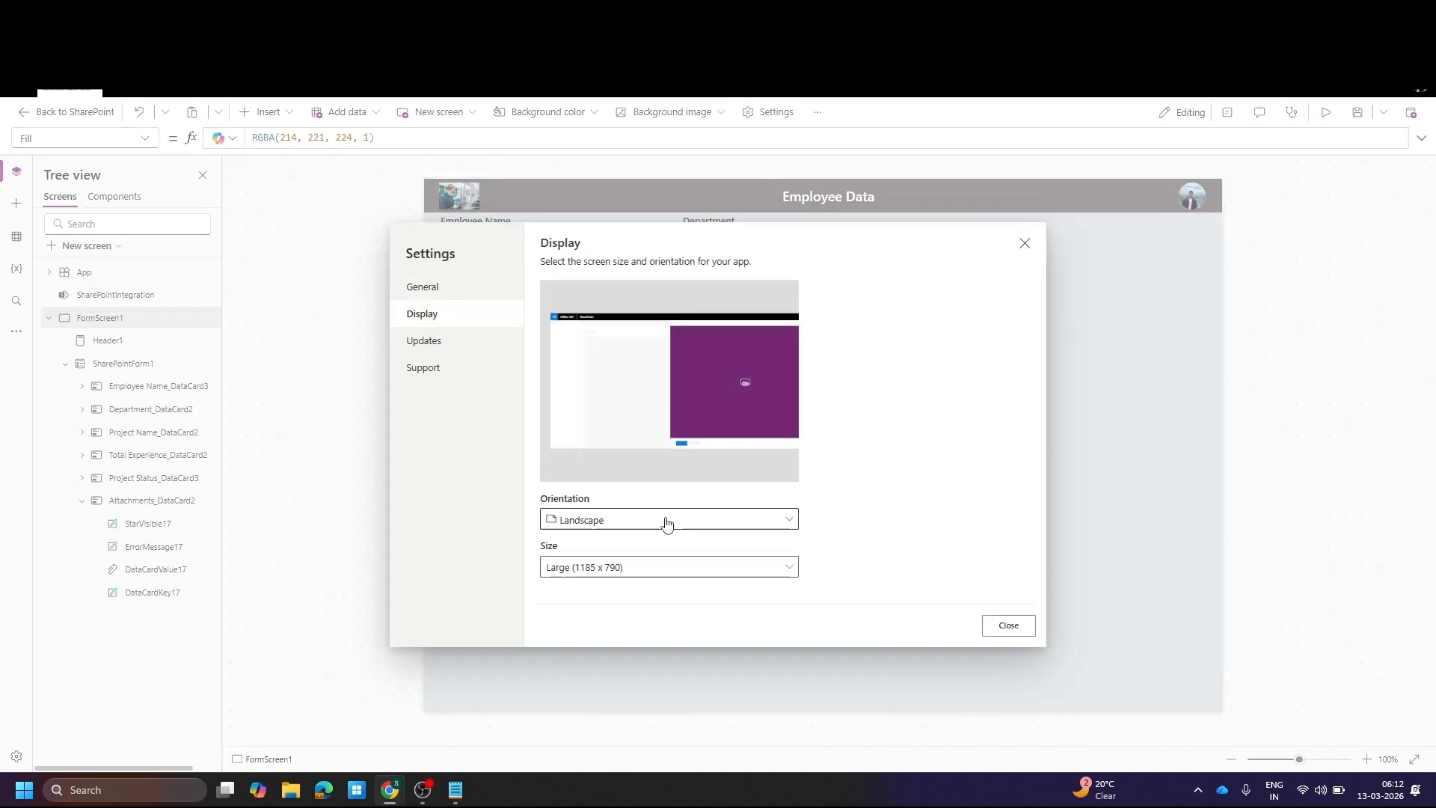
{"action": "left_click", "coordinate": [620, 568]}
{"action": "left_click", "coordinate": [602, 613]}
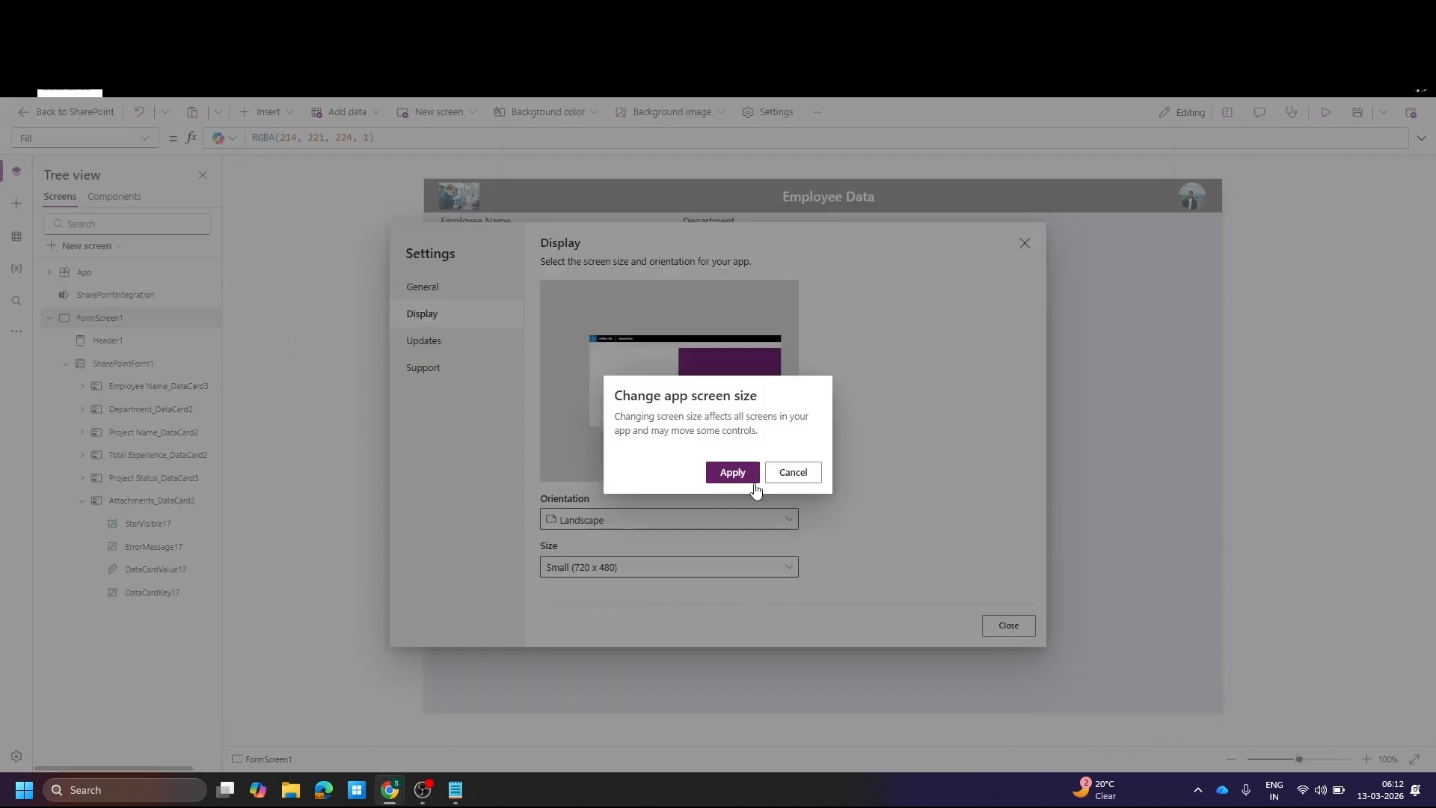
{"action": "left_click", "coordinate": [732, 472]}
{"action": "left_click", "coordinate": [993, 625]}
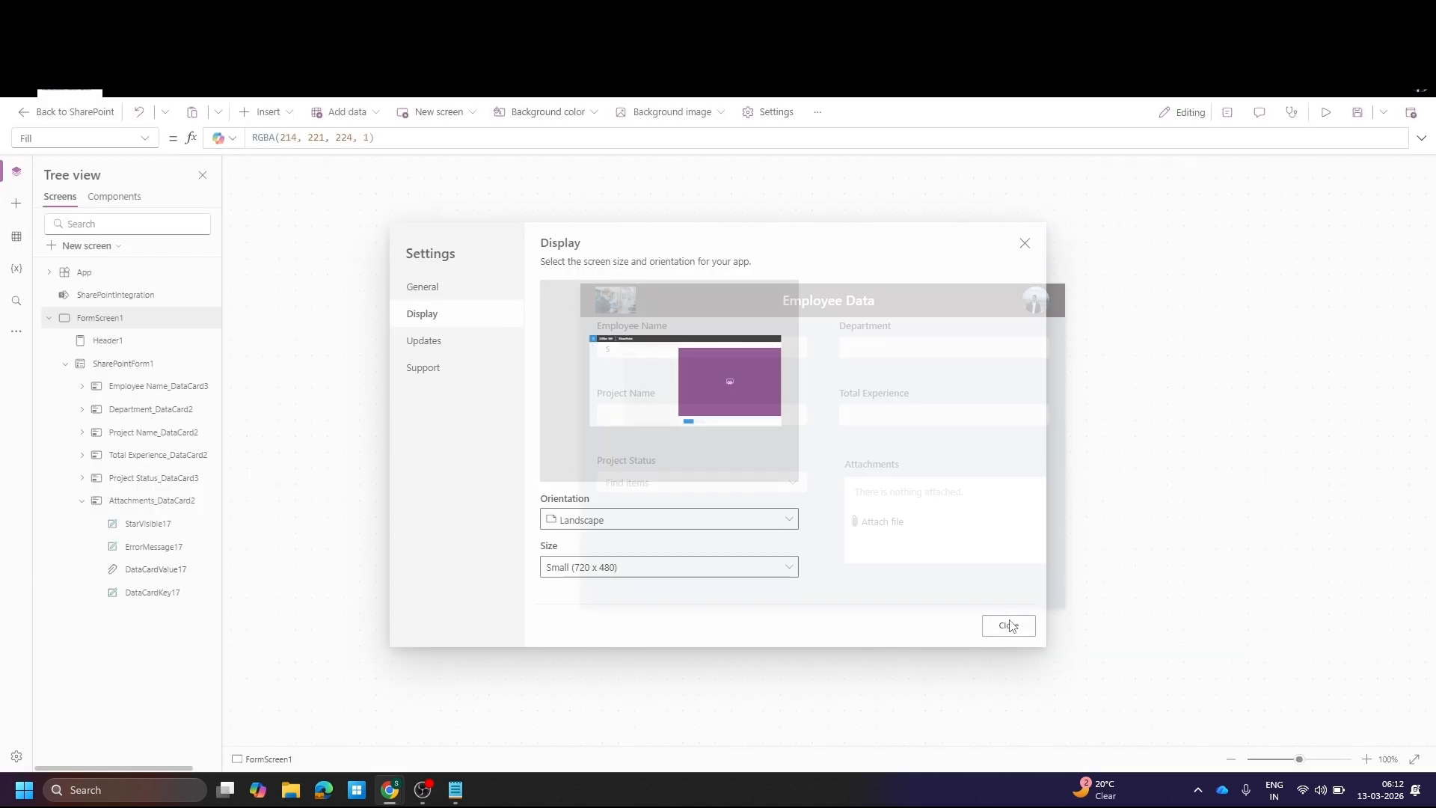
Save the resized form and publish it to SharePoint
{"action": "left_click", "coordinate": [1355, 114]}
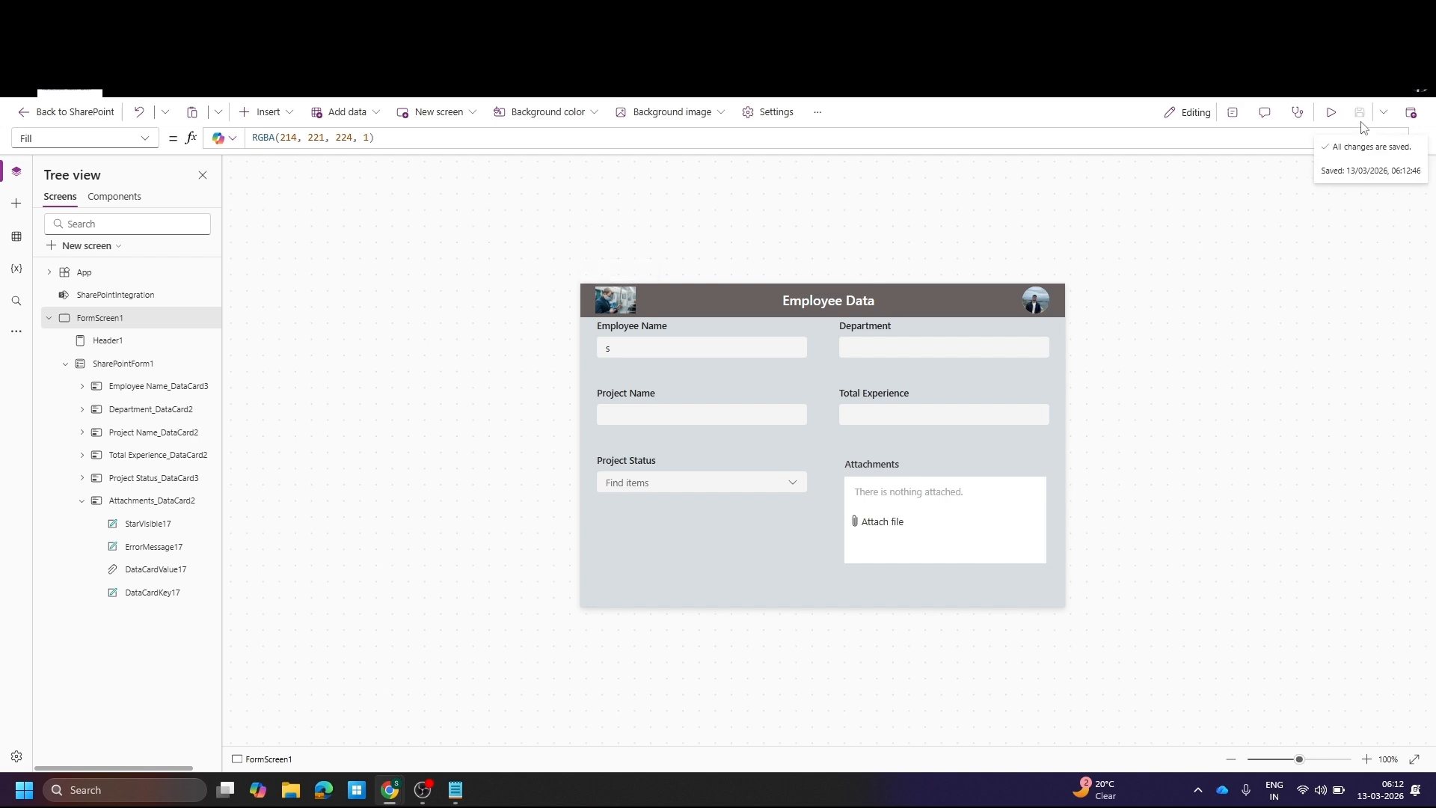
{"action": "left_click", "coordinate": [1411, 113]}
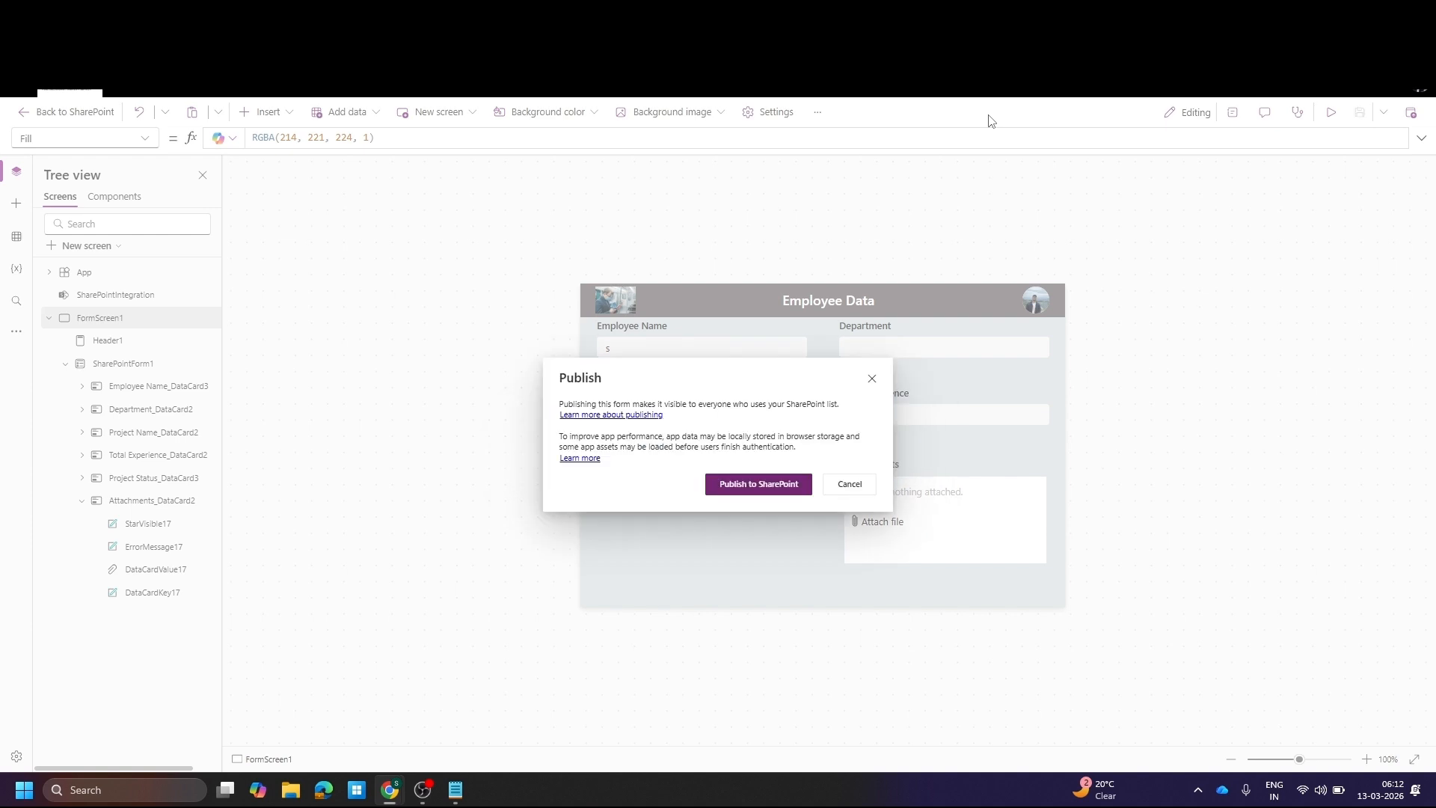
{"action": "left_click", "coordinate": [751, 483]}
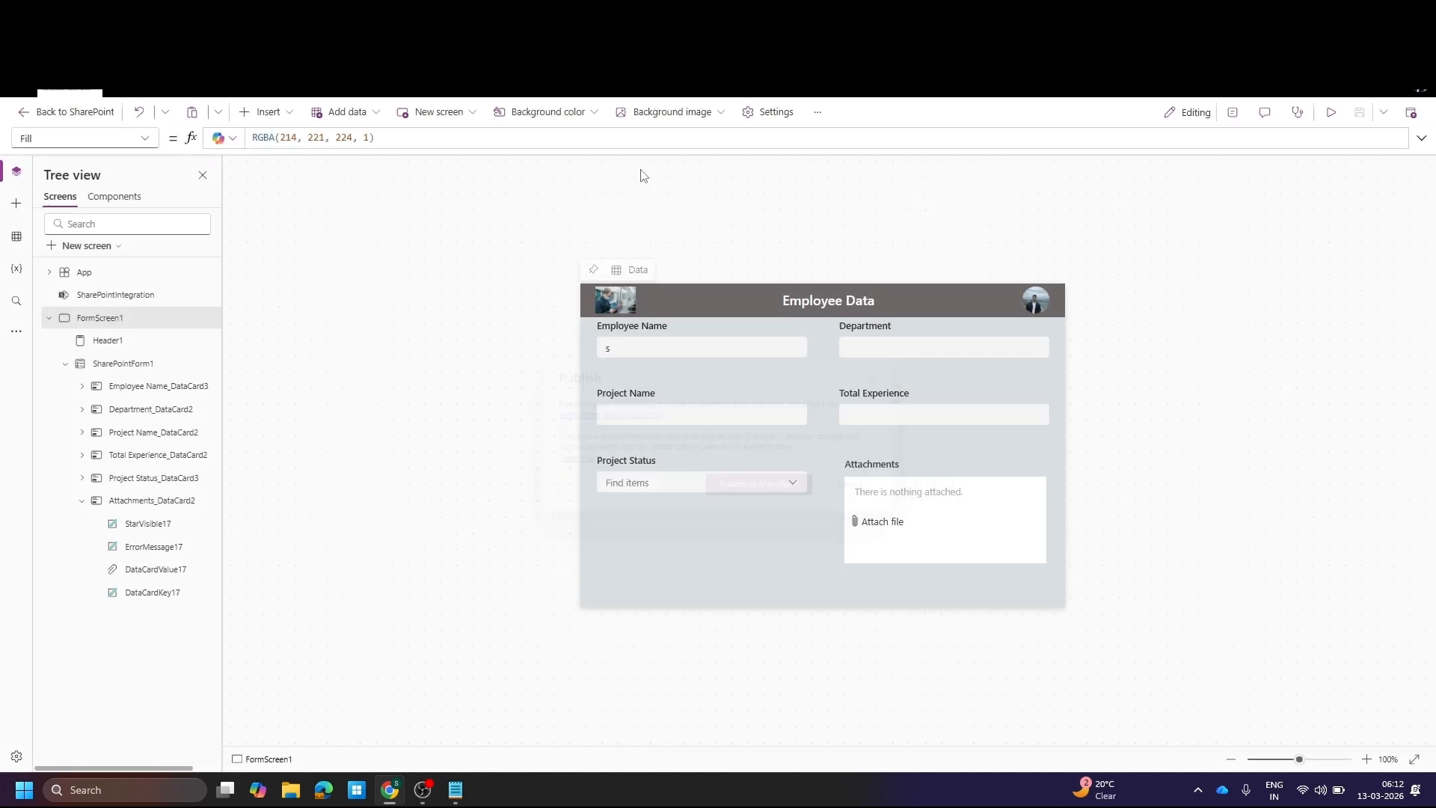
Start a new item in the SharePoint Employee Data list, entering the employee's name and HR as the department
{"action": "key", "text": "ctrl+shift+Tab"}
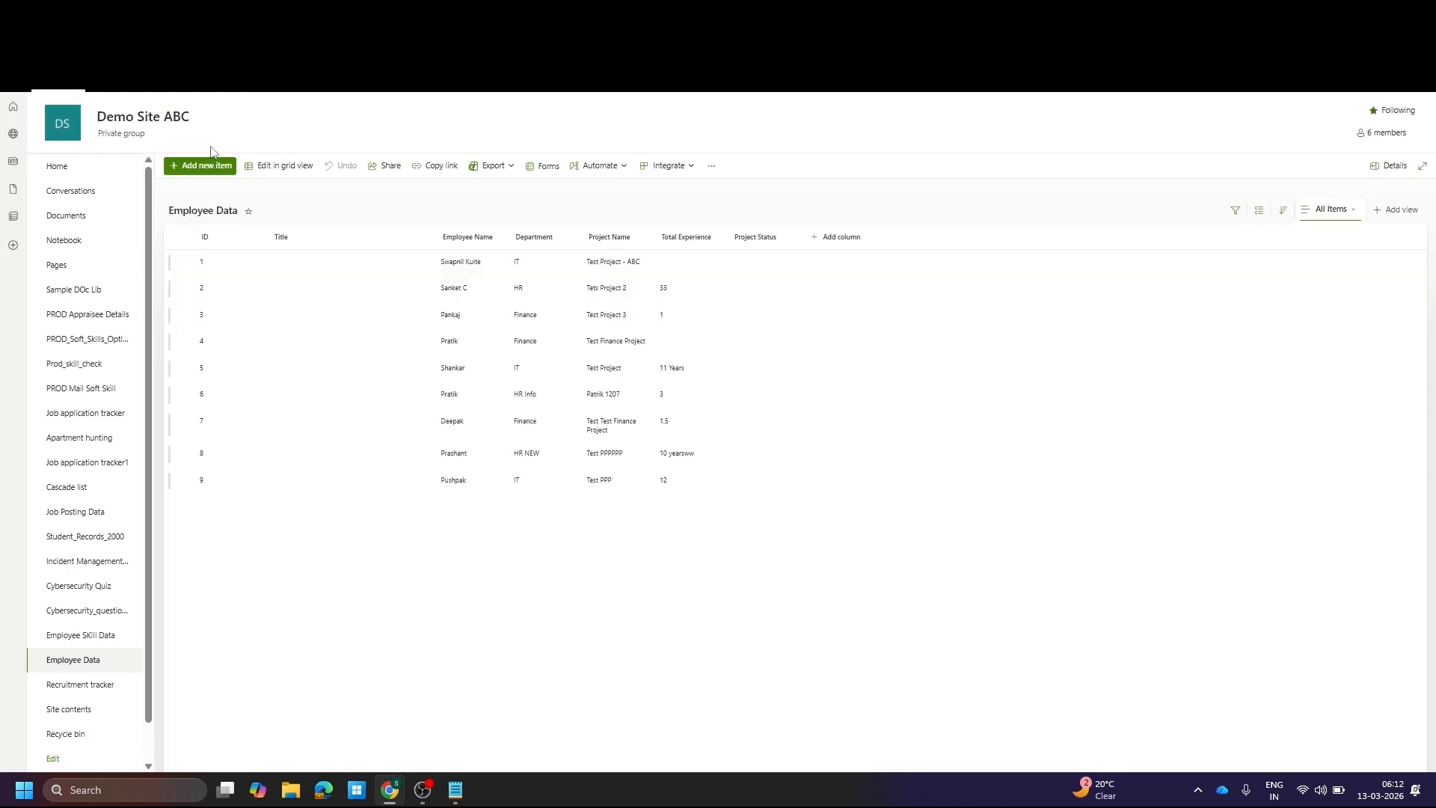
{"action": "left_click", "coordinate": [209, 166]}
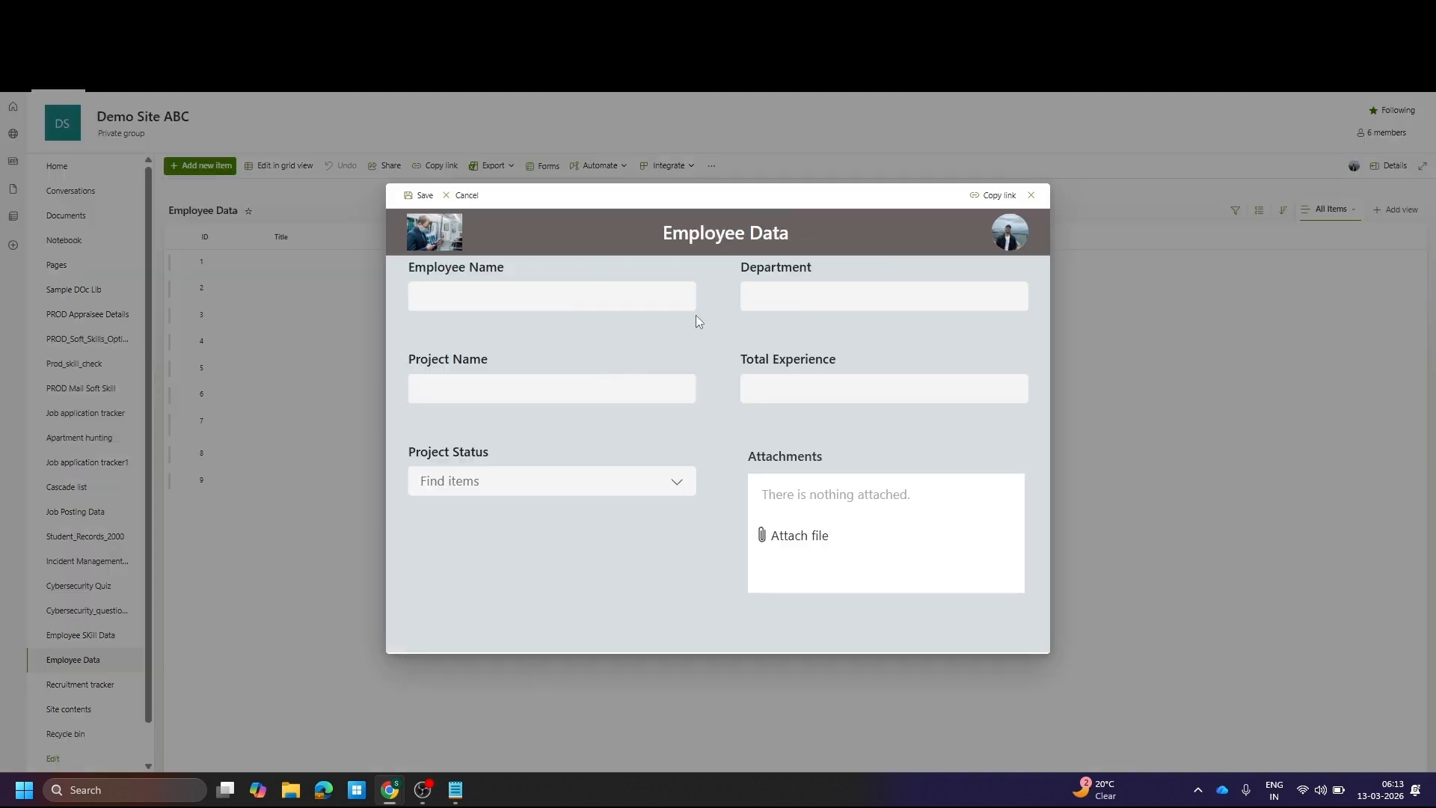
{"action": "left_click", "coordinate": [494, 301]}
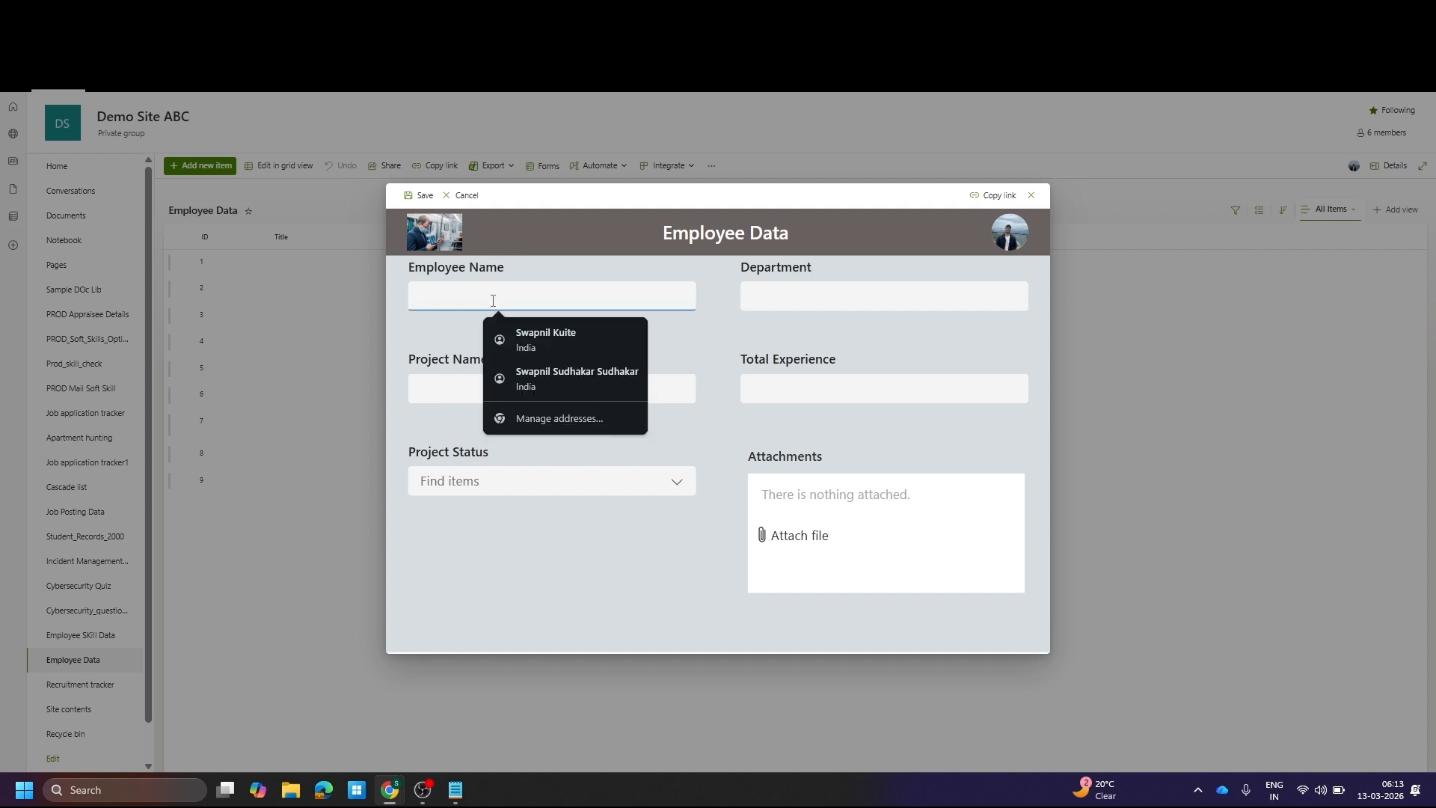
{"action": "right_click", "coordinate": [492, 300]}
{"action": "left_click", "coordinate": [541, 261]}
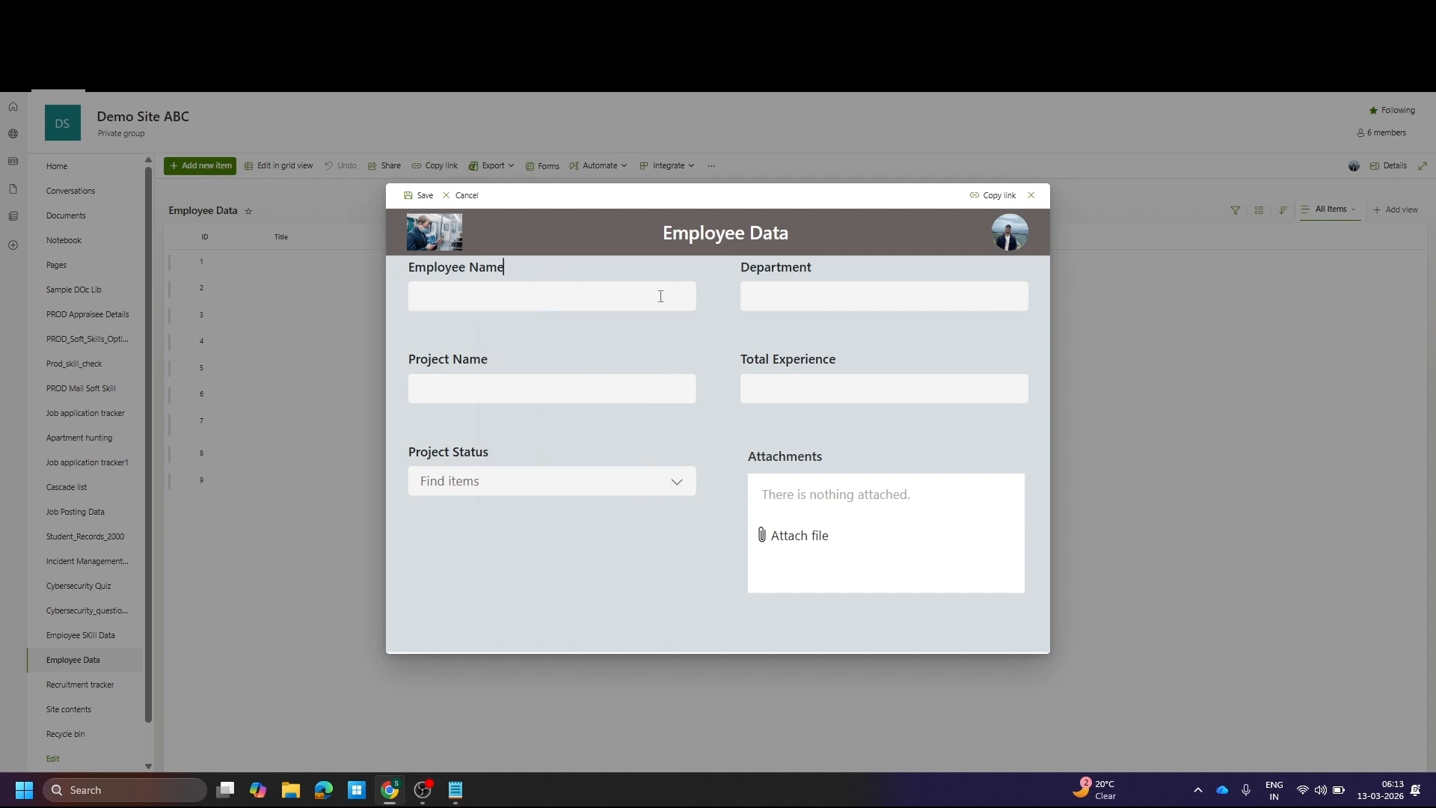
{"action": "type", "text": "Saket"}
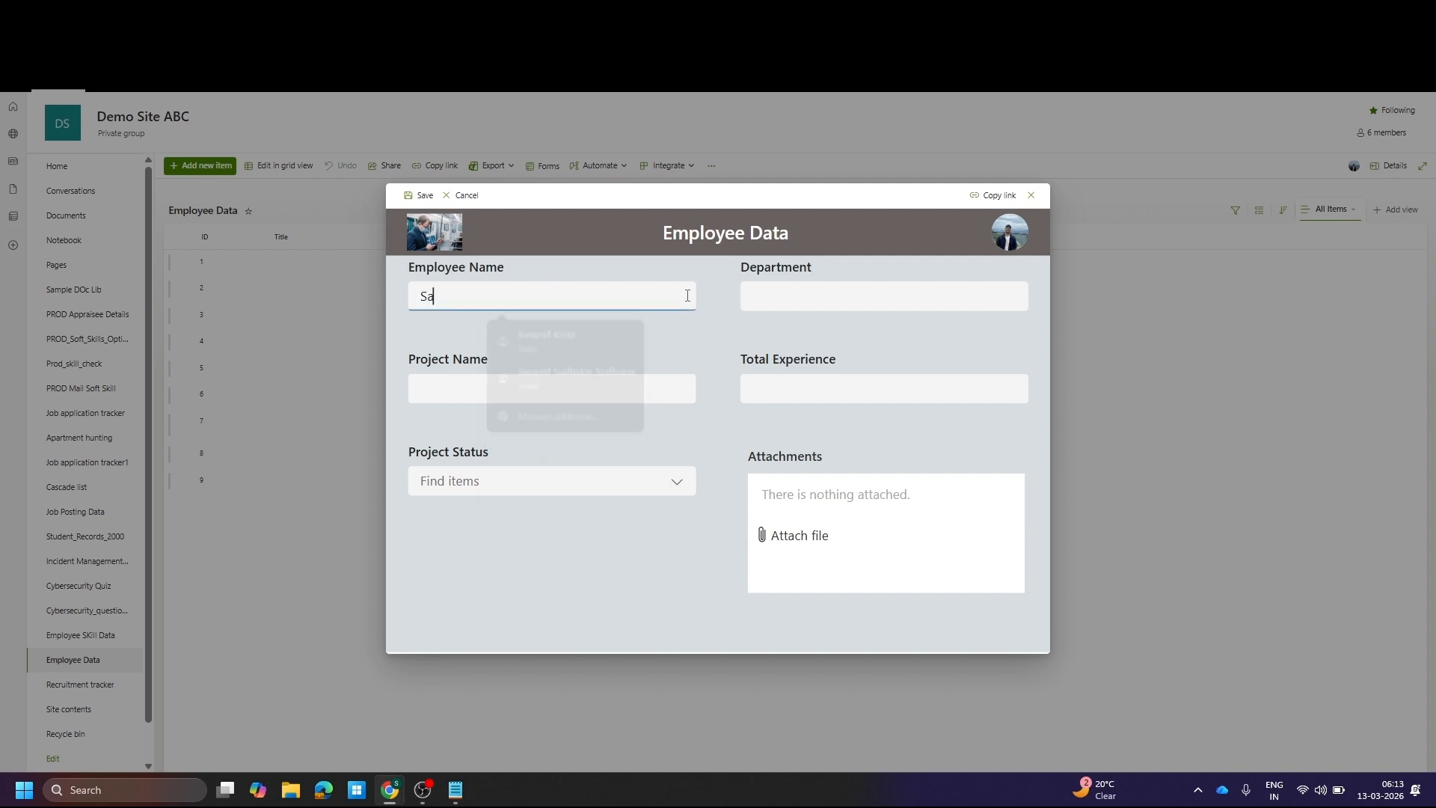
{"action": "key", "text": "Tab"}
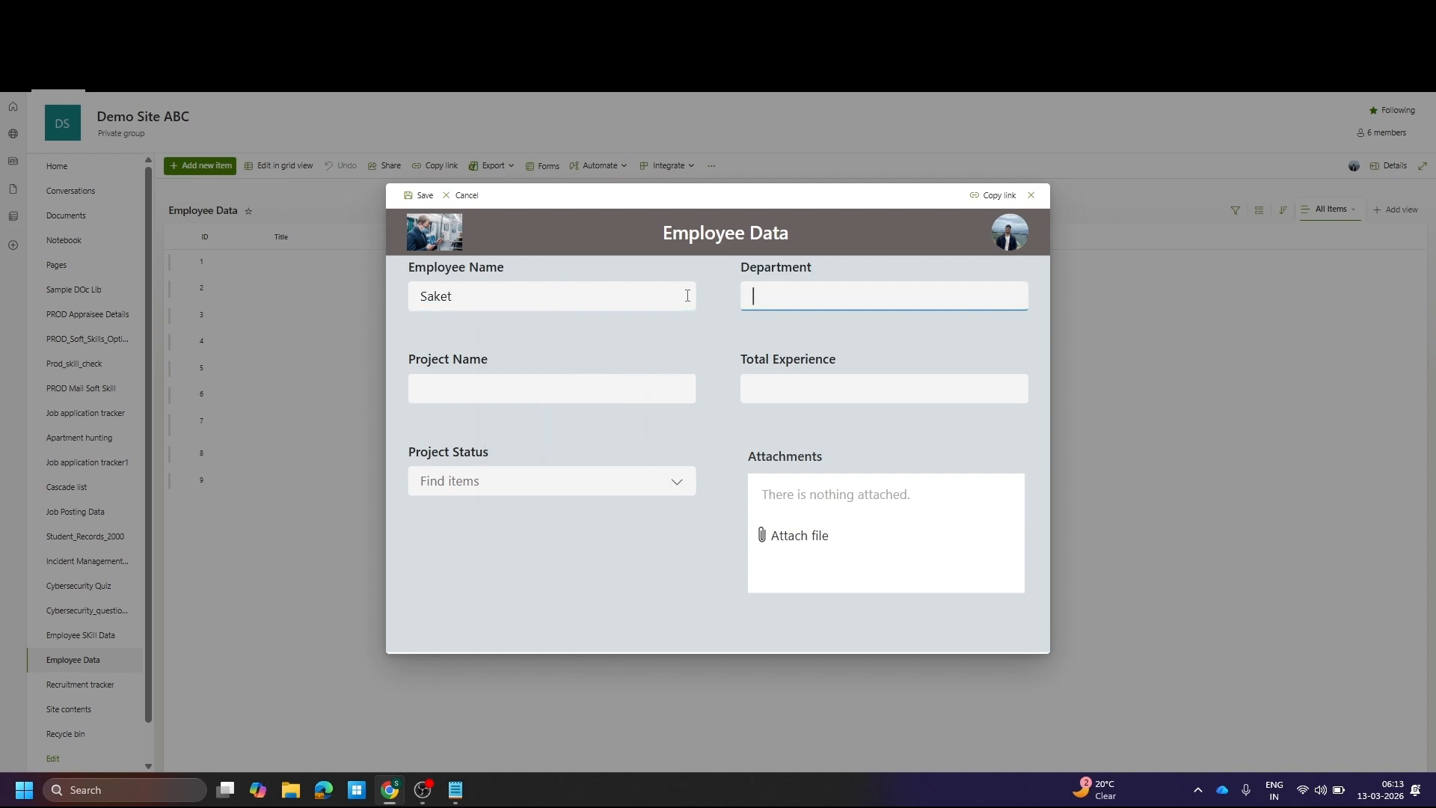
{"action": "type", "text": "HR"}
{"action": "key", "text": "Tab"}
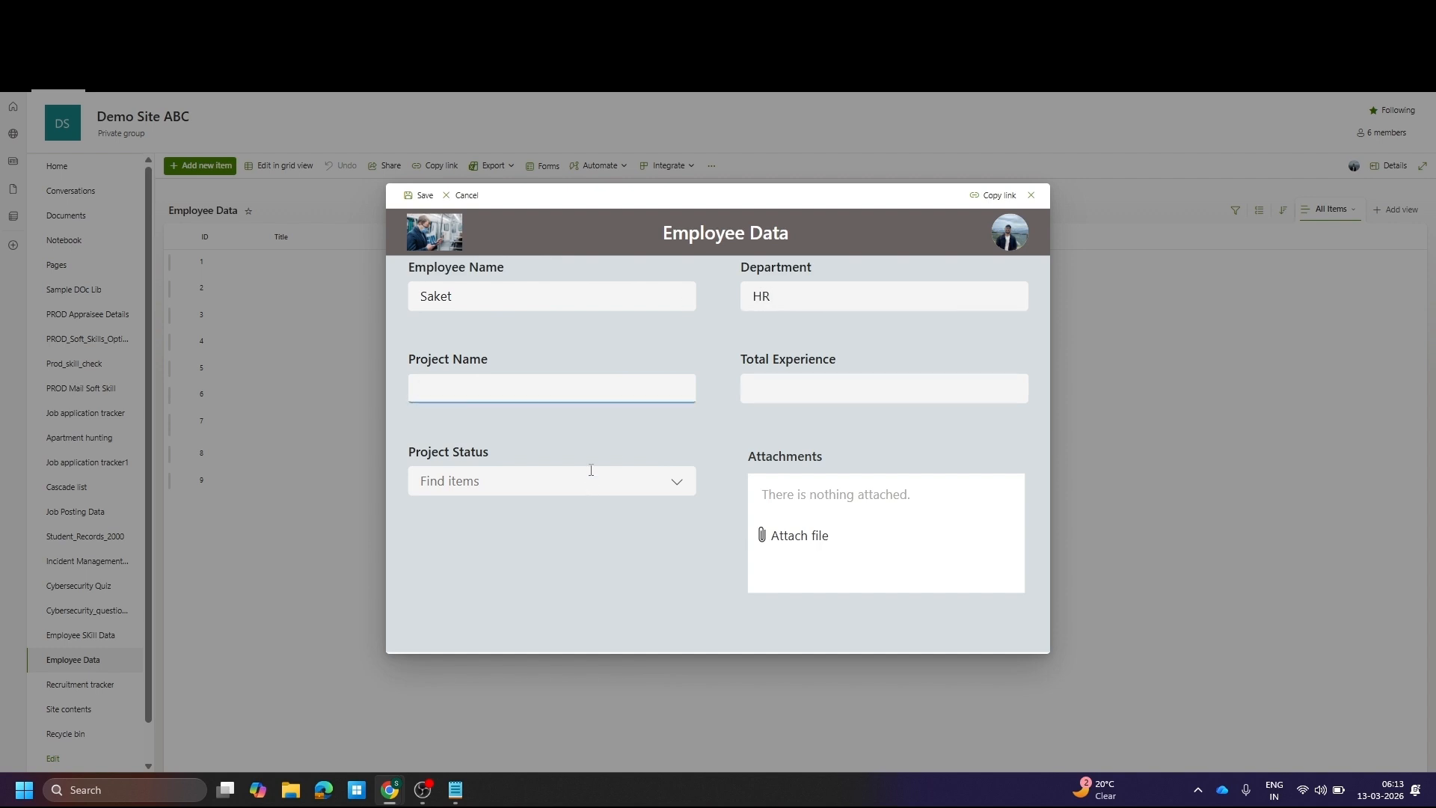
Fill in Project Name GPPM, Total Experience 11 and Project Status In-Progress for the new item
{"action": "left_click", "coordinate": [596, 397]}
{"action": "type", "text": "GPPM"}
{"action": "left_click", "coordinate": [830, 394]}
{"action": "type", "text": "11"}
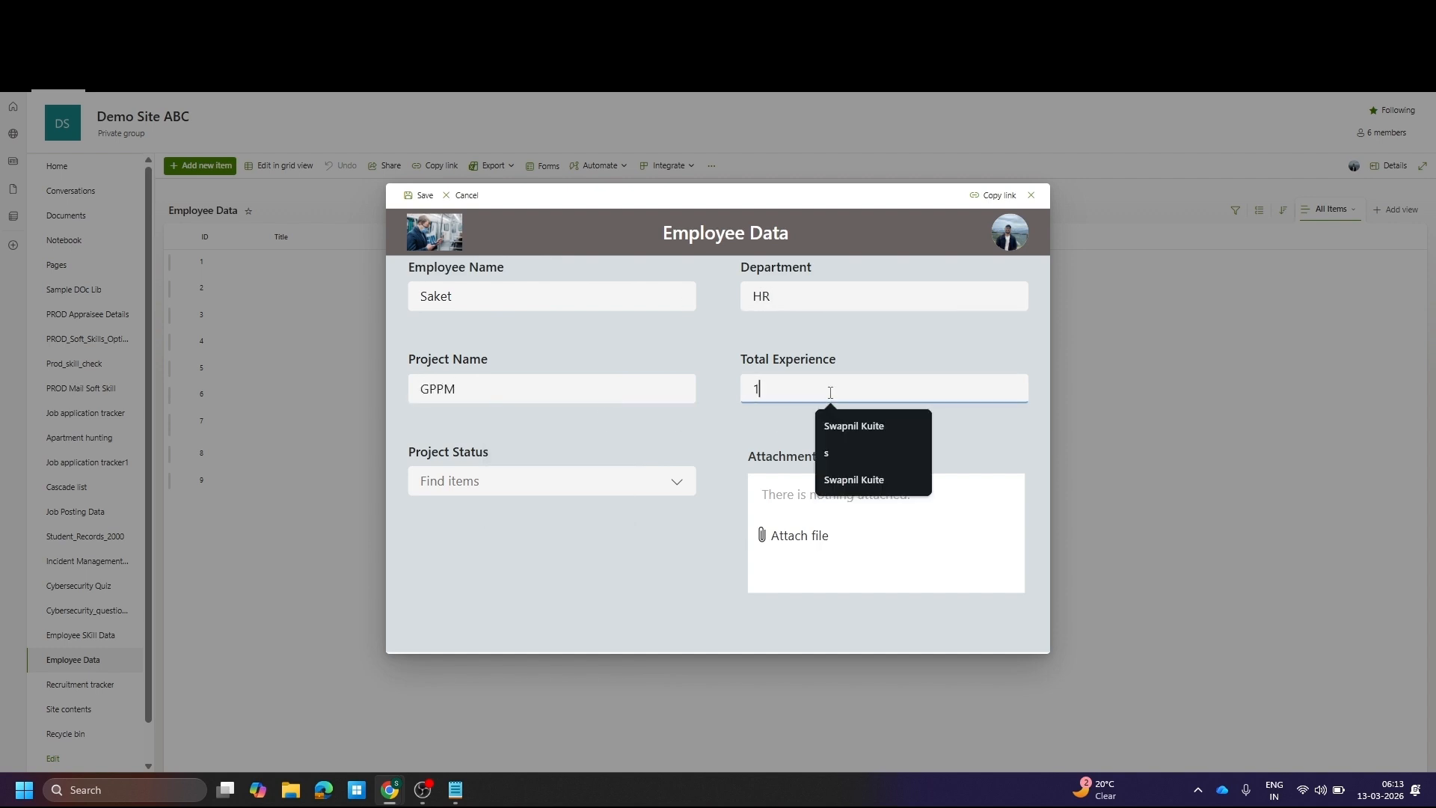
{"action": "left_click", "coordinate": [661, 480]}
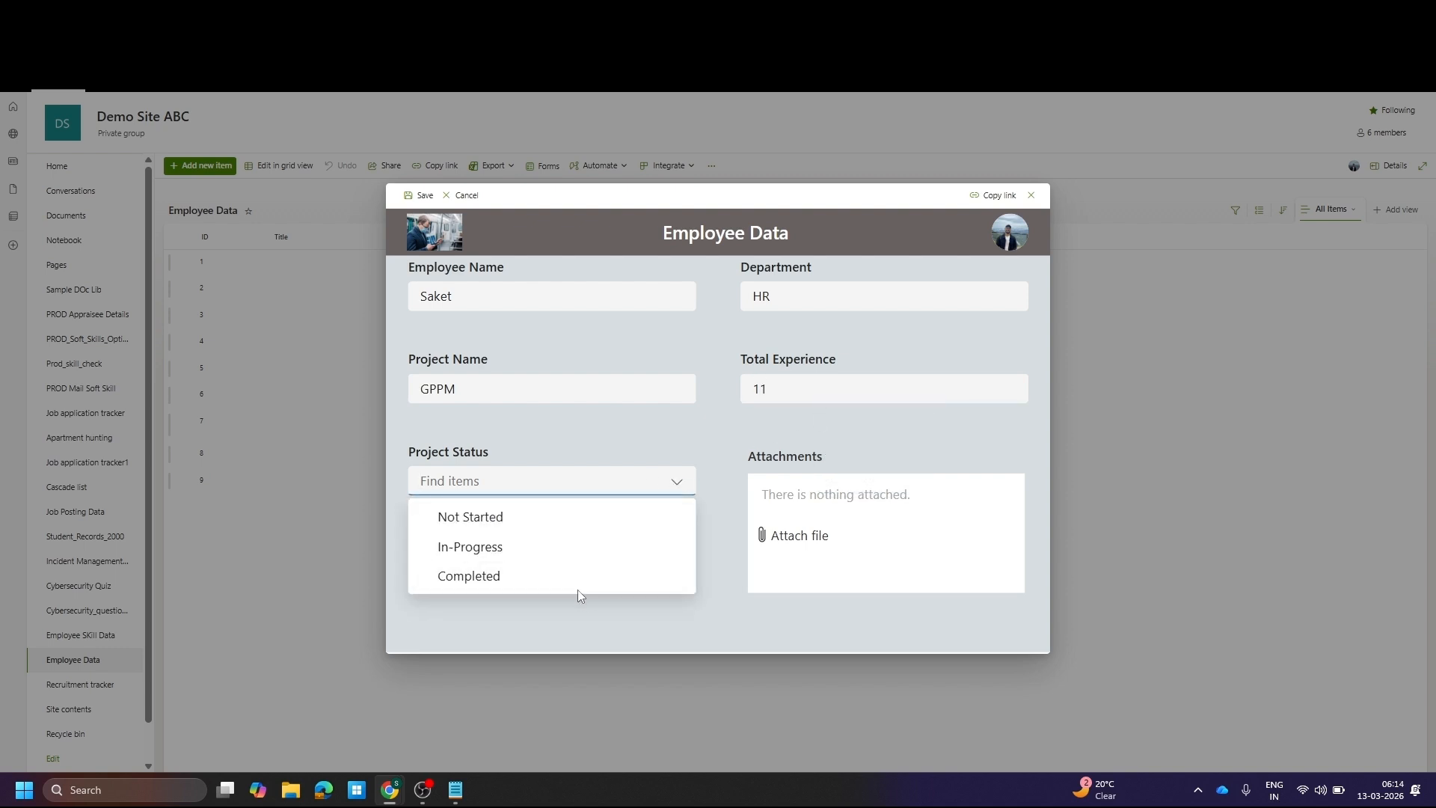
{"action": "left_click", "coordinate": [580, 550]}
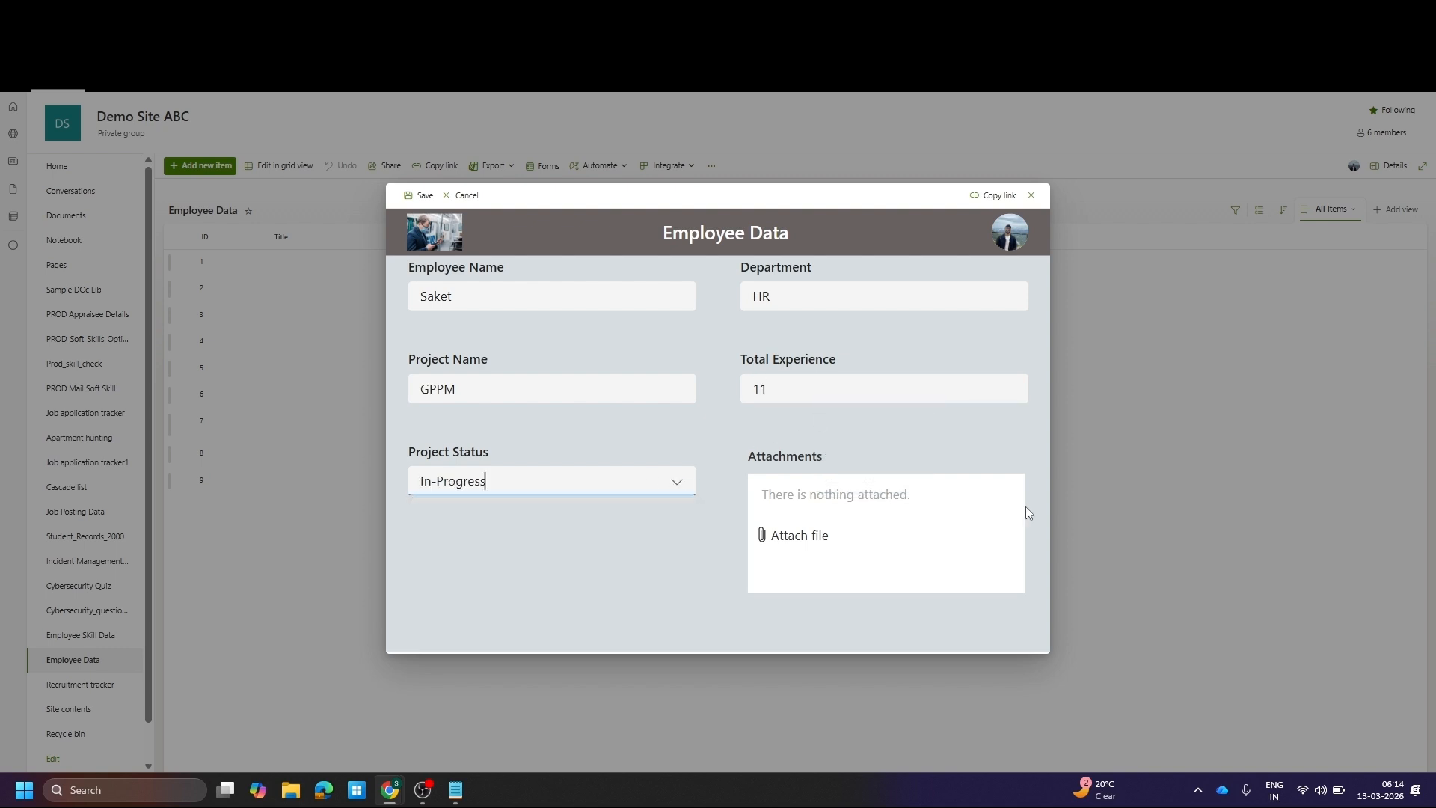
Attach the JPG image from the Downloads folder to the new item
{"action": "left_click", "coordinate": [830, 532]}
{"action": "left_click", "coordinate": [67, 223]}
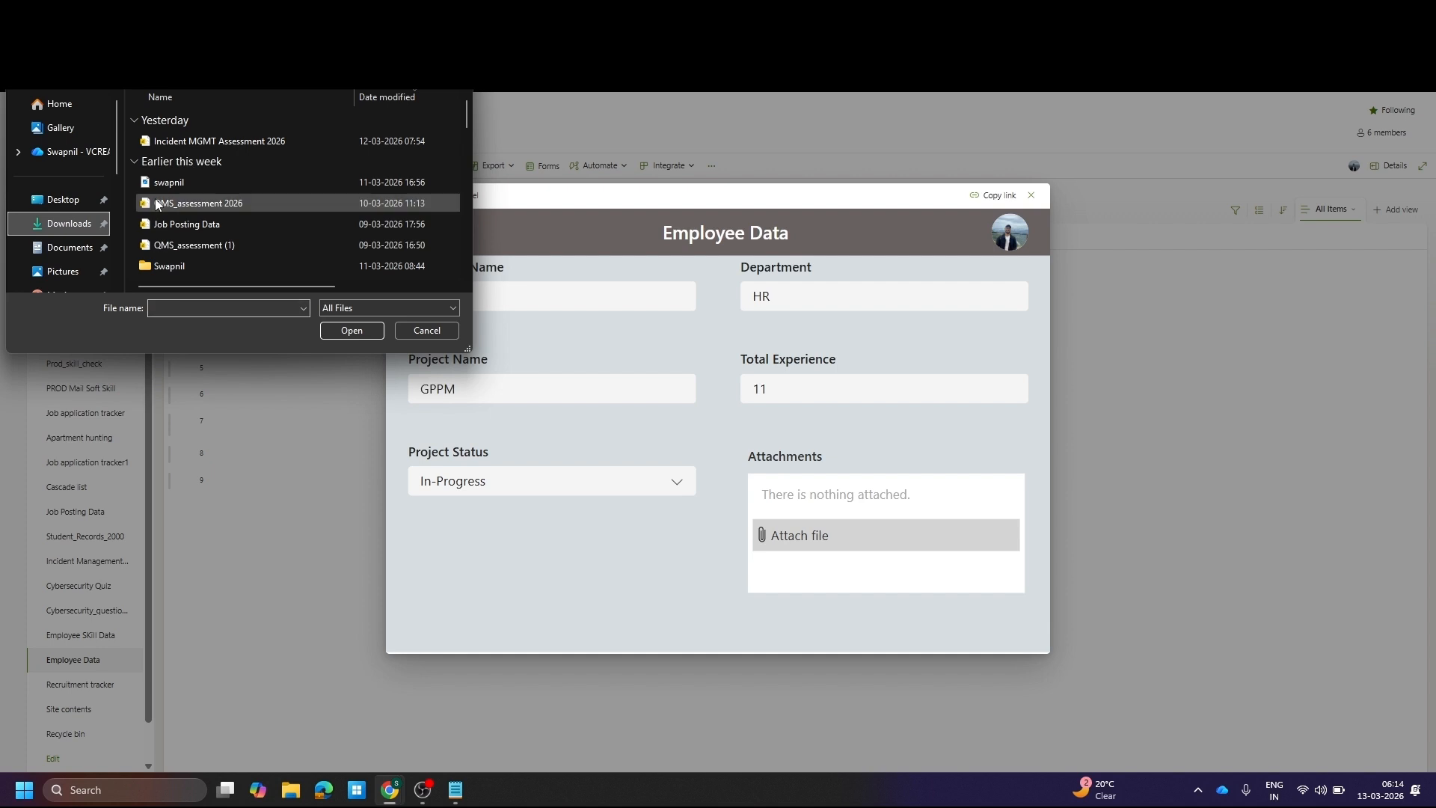
{"action": "left_click", "coordinate": [196, 186]}
{"action": "left_click", "coordinate": [351, 330]}
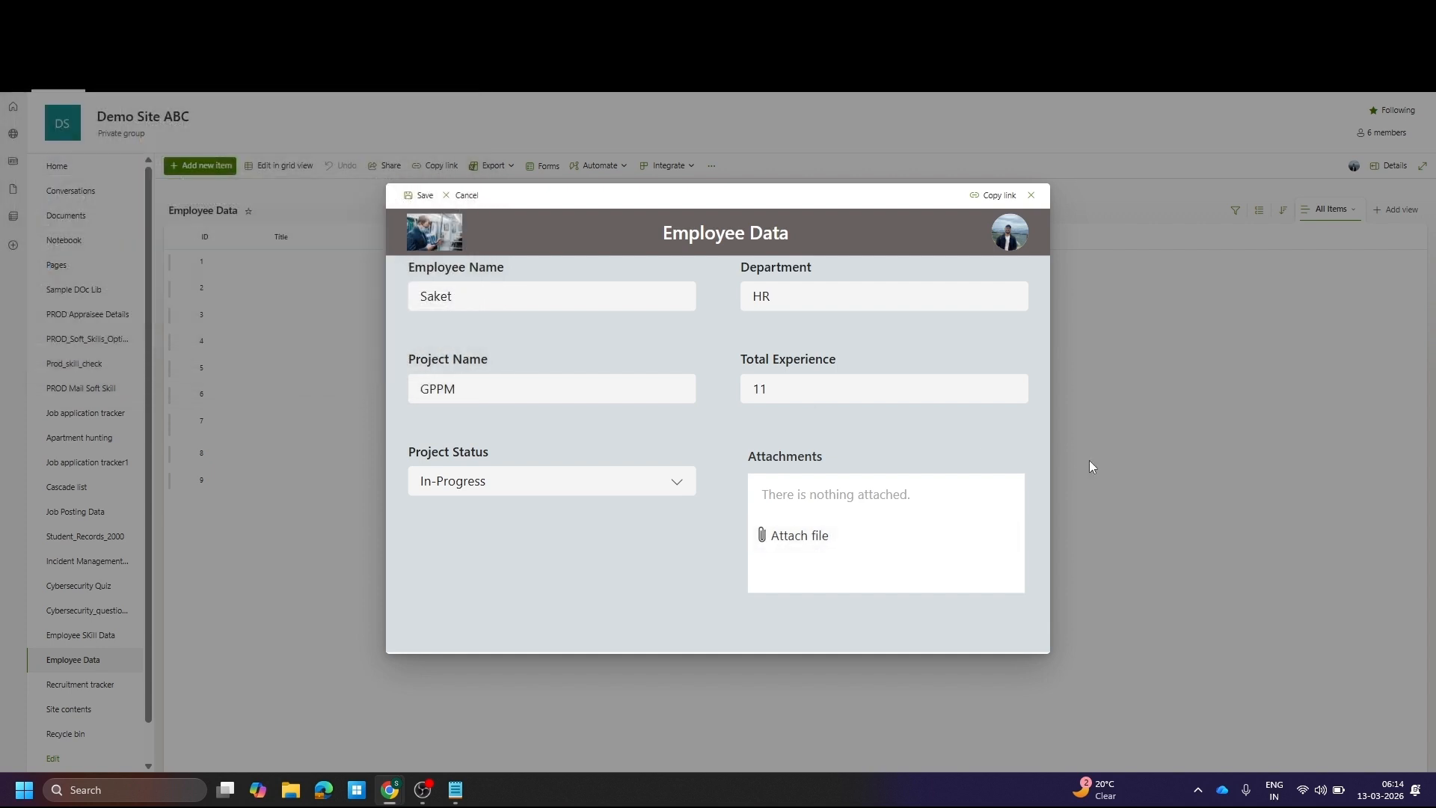
Save the new item and reopen it from the list in the edit form to check its stored values
{"action": "left_click", "coordinate": [408, 197]}
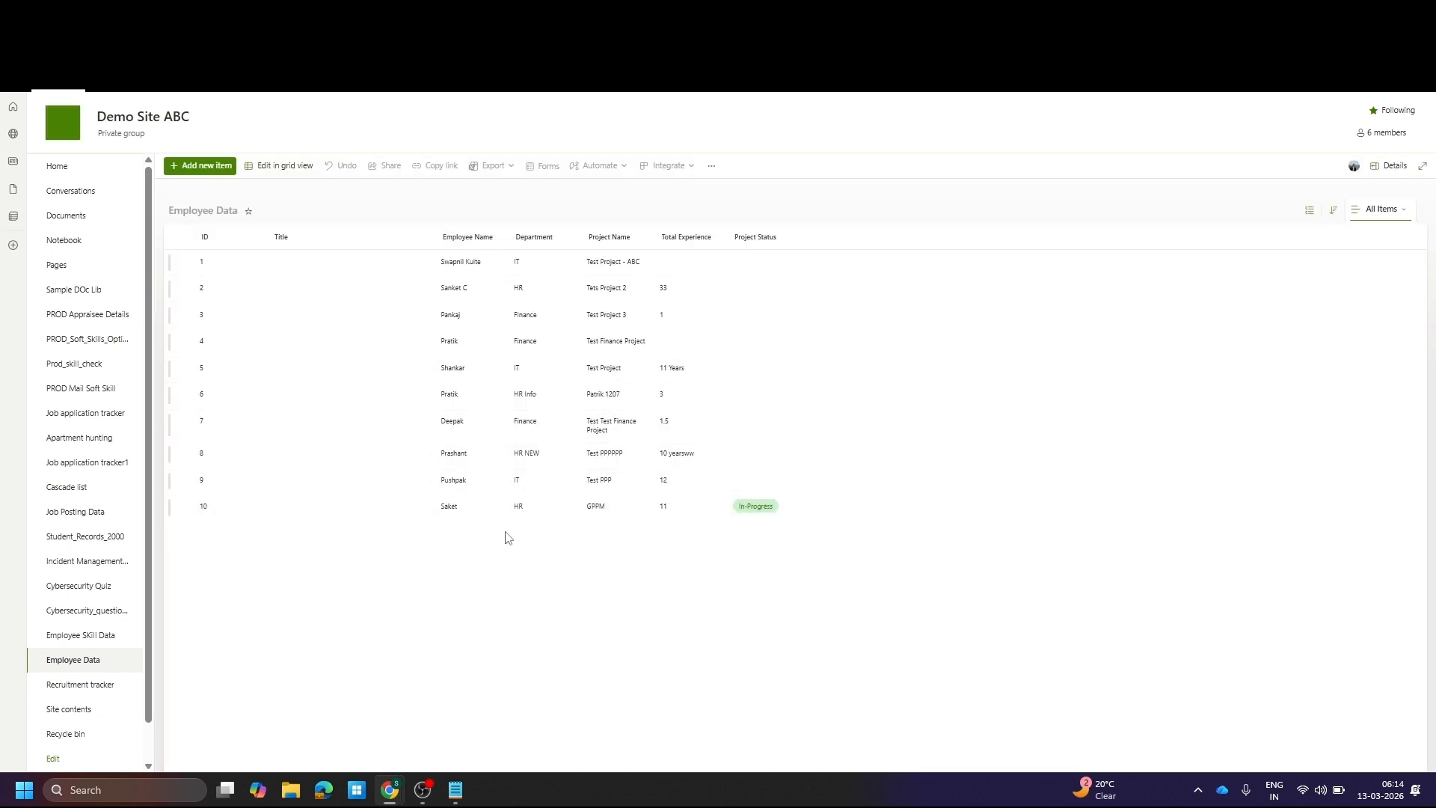
{"action": "left_click", "coordinate": [185, 509]}
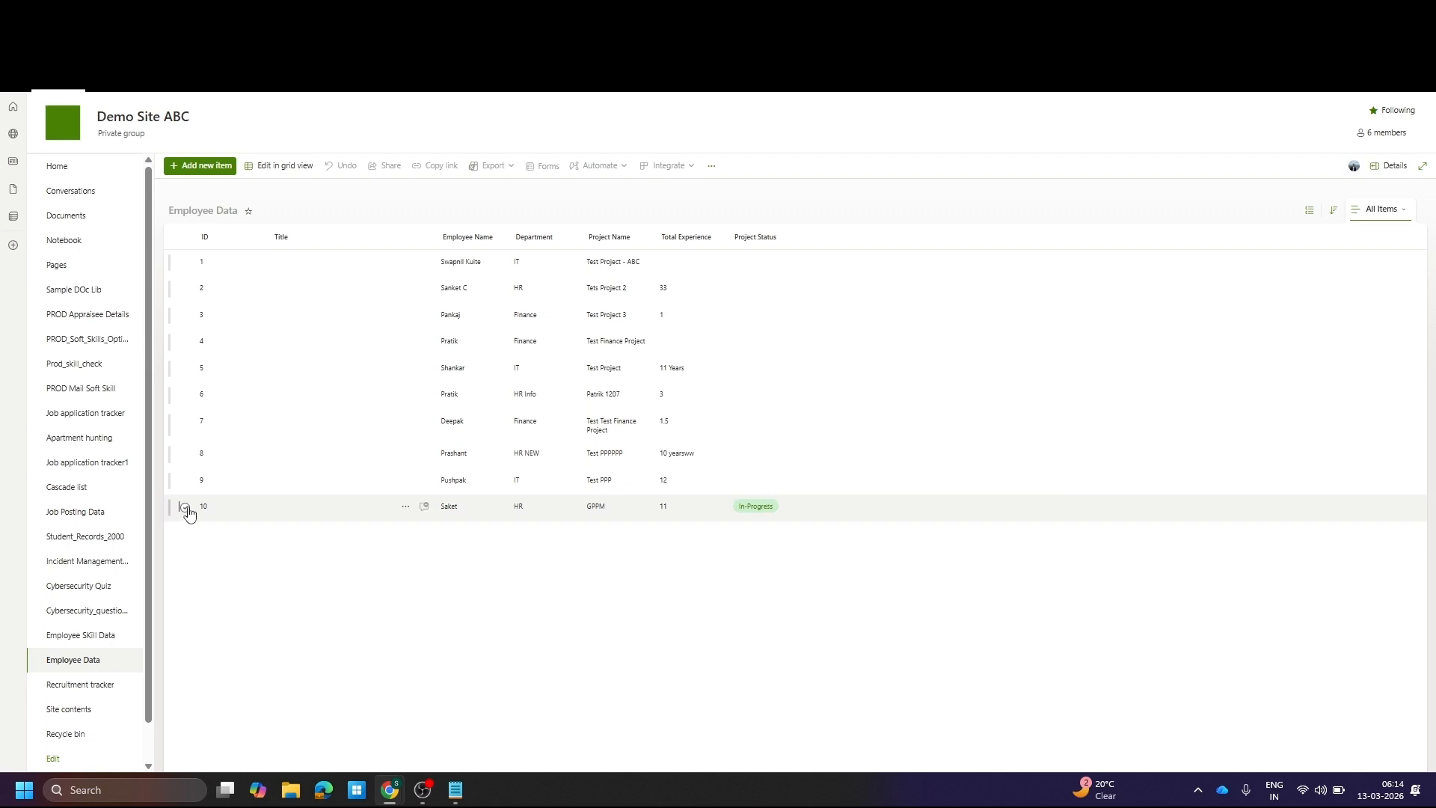
{"action": "left_click", "coordinate": [259, 165]}
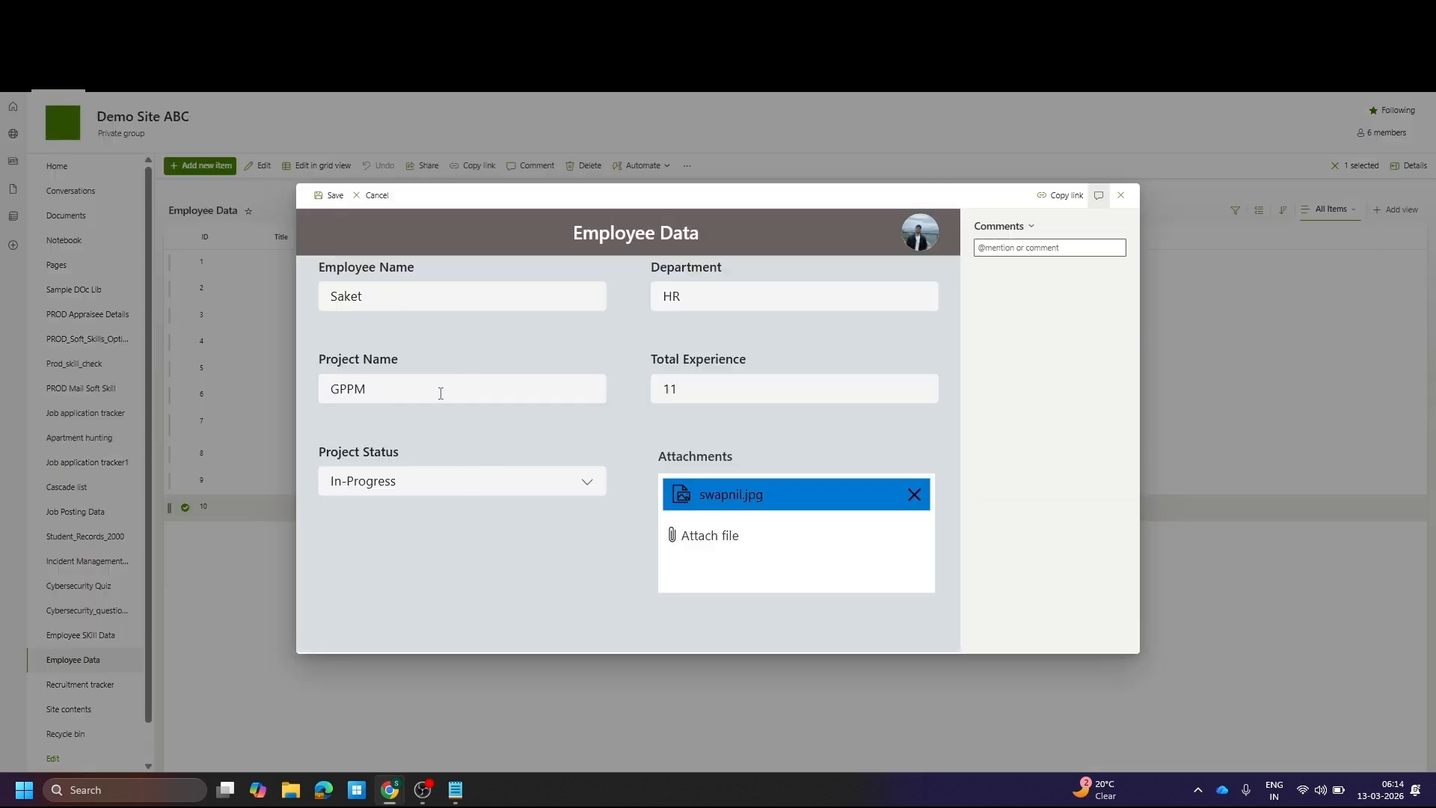
Review the If(IsBlank(SharePointIntegration.Selected)) item formula in the Notepad notes and close Notepad
{"action": "left_click", "coordinate": [454, 791]}
{"action": "left_click_drag", "start_coordinate": [184, 708], "coordinate": [792, 708]}
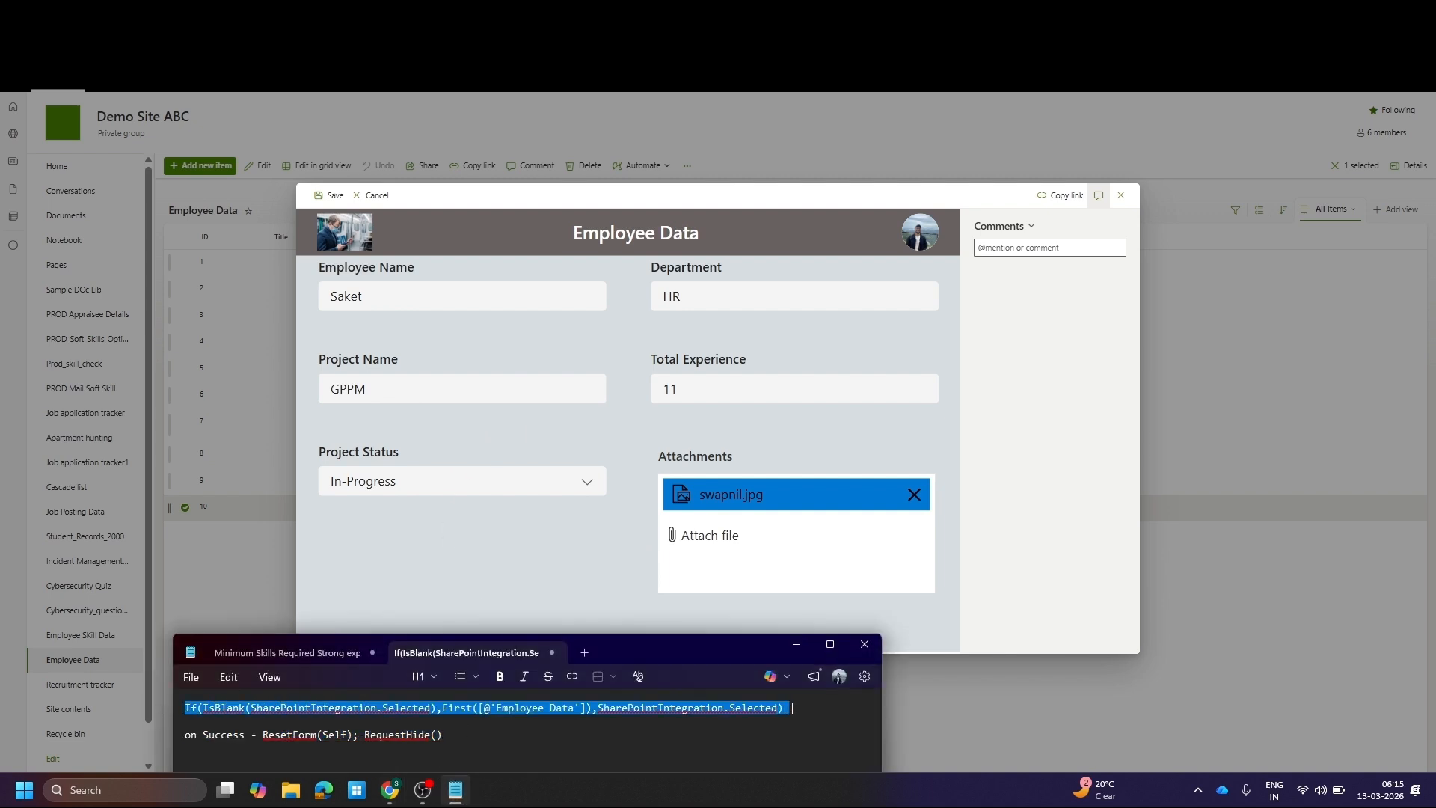
{"action": "left_click_drag", "start_coordinate": [706, 641], "coordinate": [723, 343]}
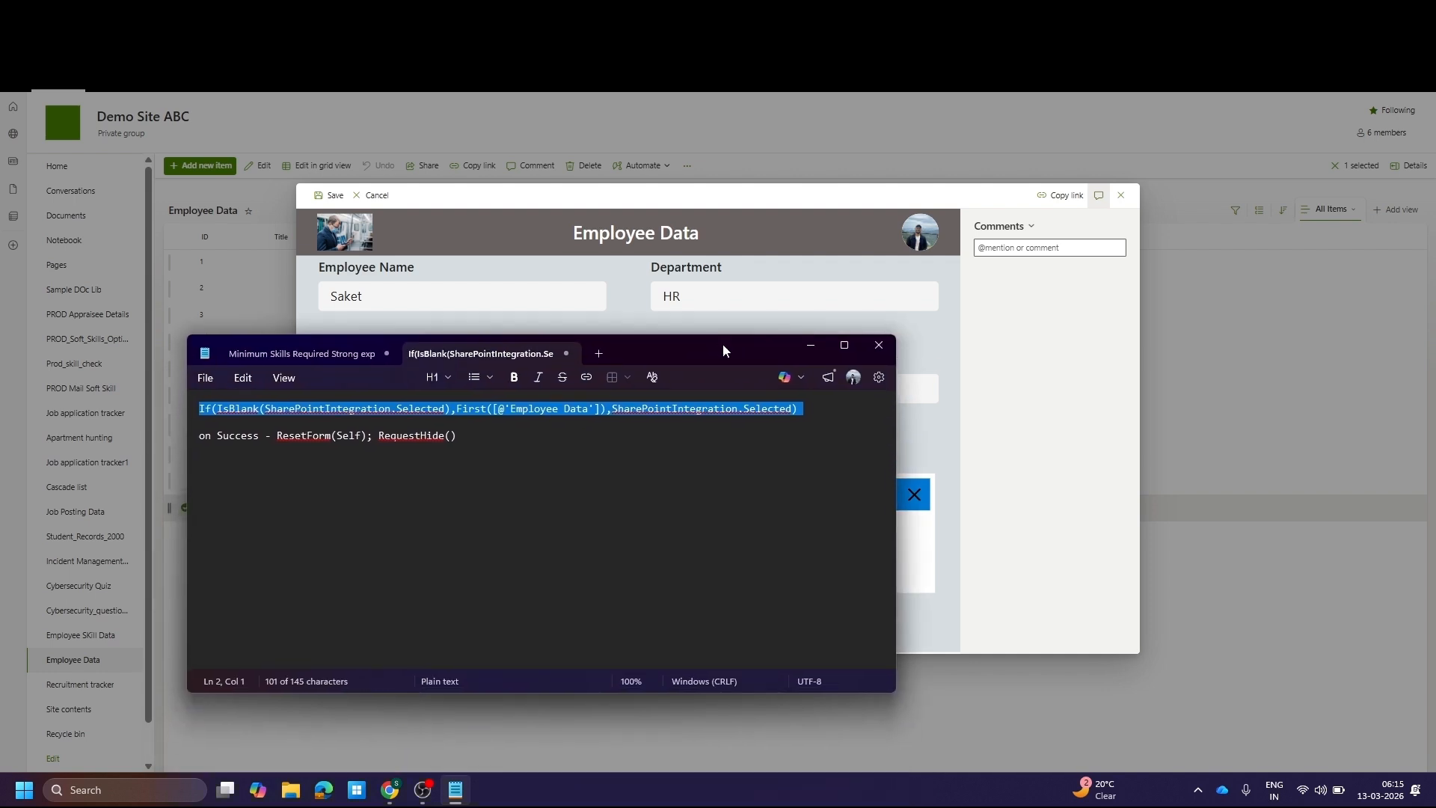
{"action": "left_click", "coordinate": [214, 408]}
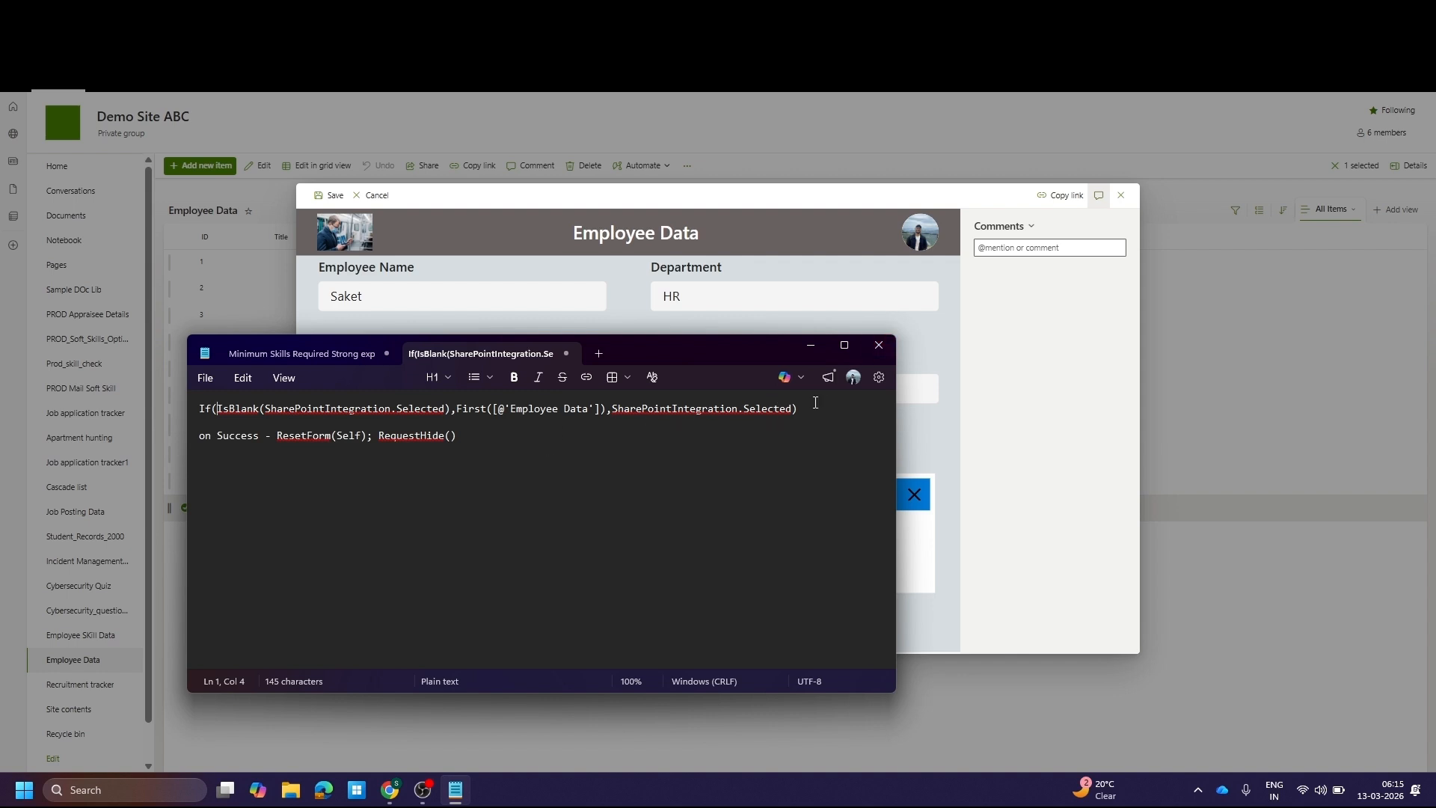
{"action": "left_click", "coordinate": [877, 348]}
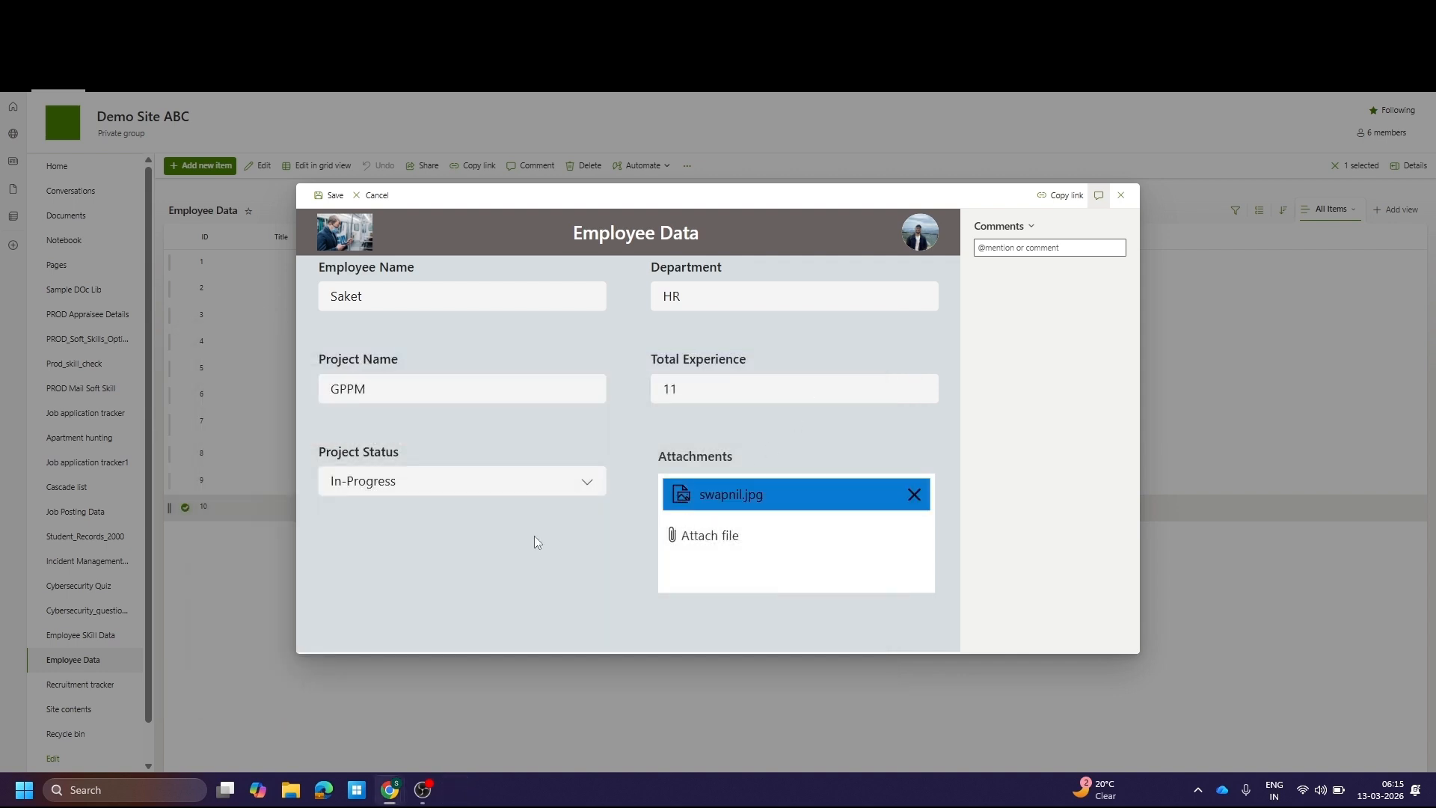
Hide the comments pane, close the edit form of item 10 without changes and clear the item's selection
{"action": "left_click", "coordinate": [1095, 195]}
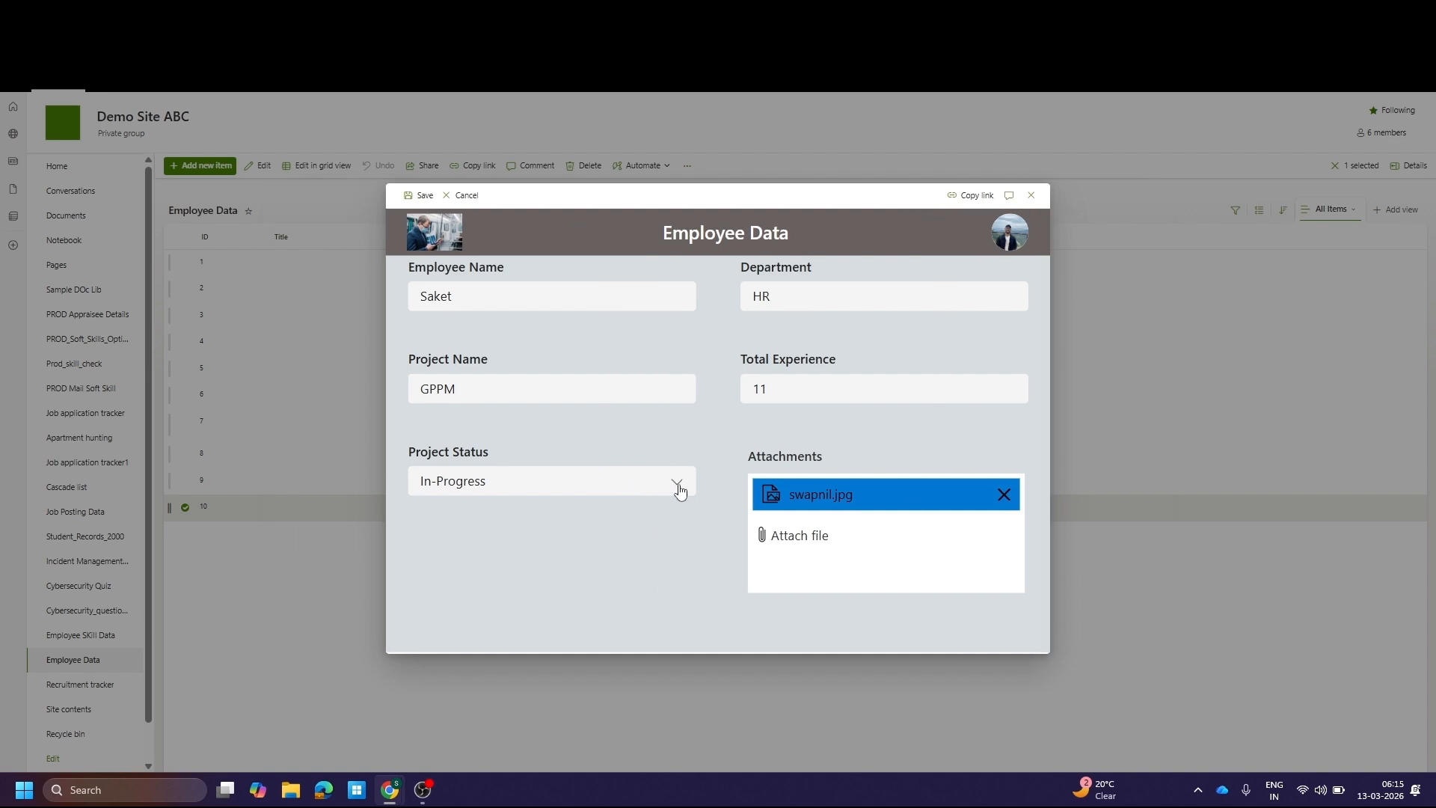
{"action": "left_click", "coordinate": [1031, 195]}
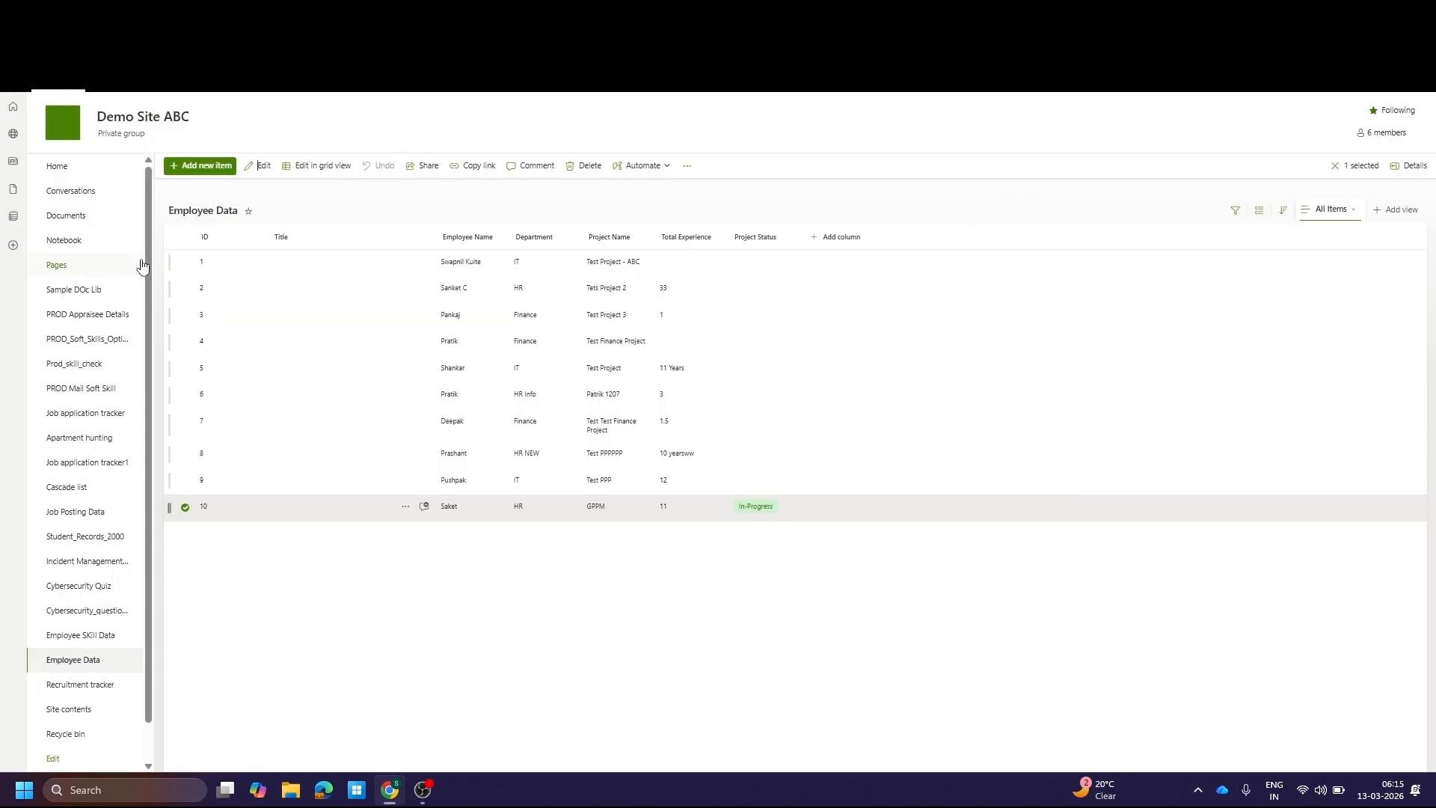
{"action": "left_click", "coordinate": [185, 508]}
Edit item 4 in the custom form, set Total Experience to 3 and save the item
{"action": "left_click", "coordinate": [205, 346]}
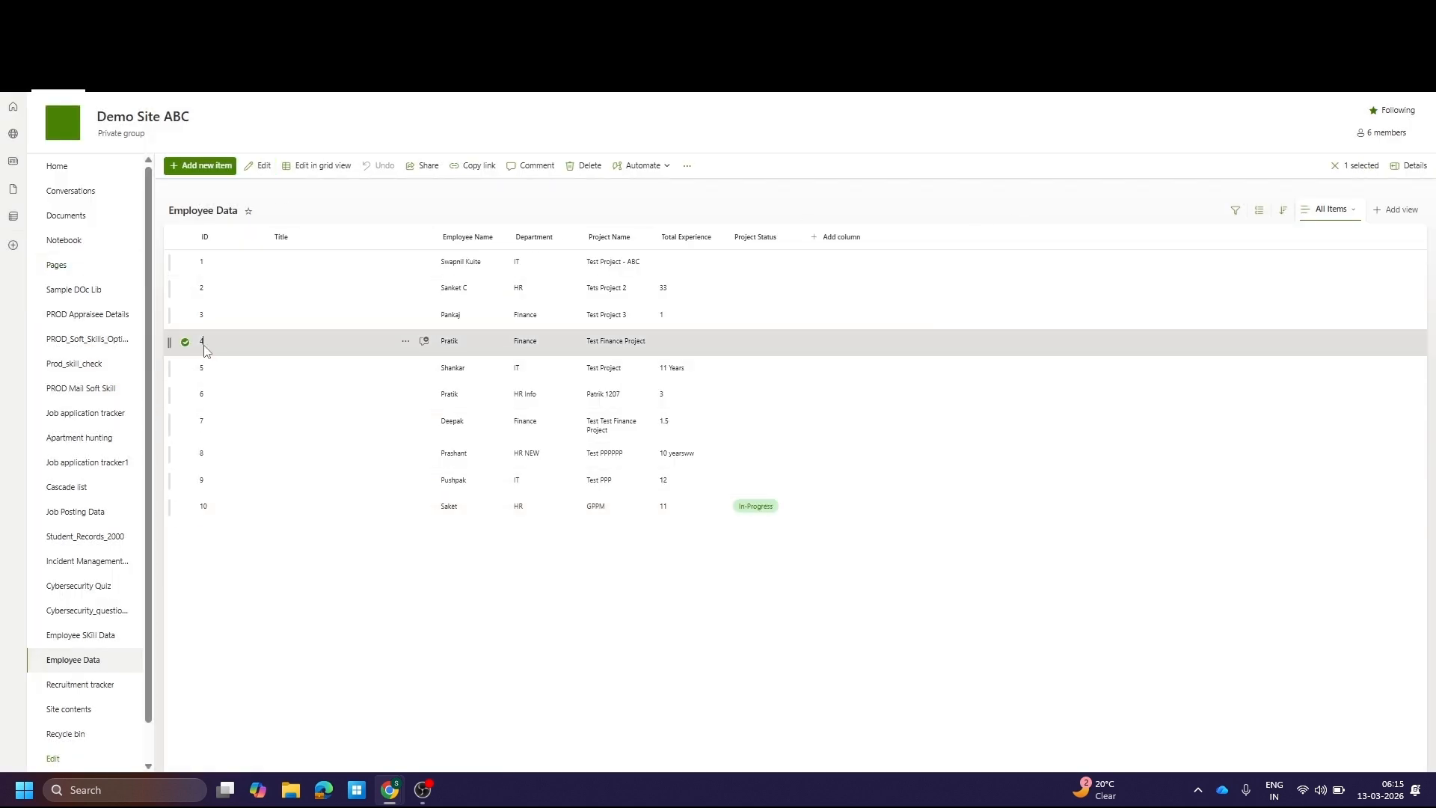
{"action": "left_click", "coordinate": [260, 165]}
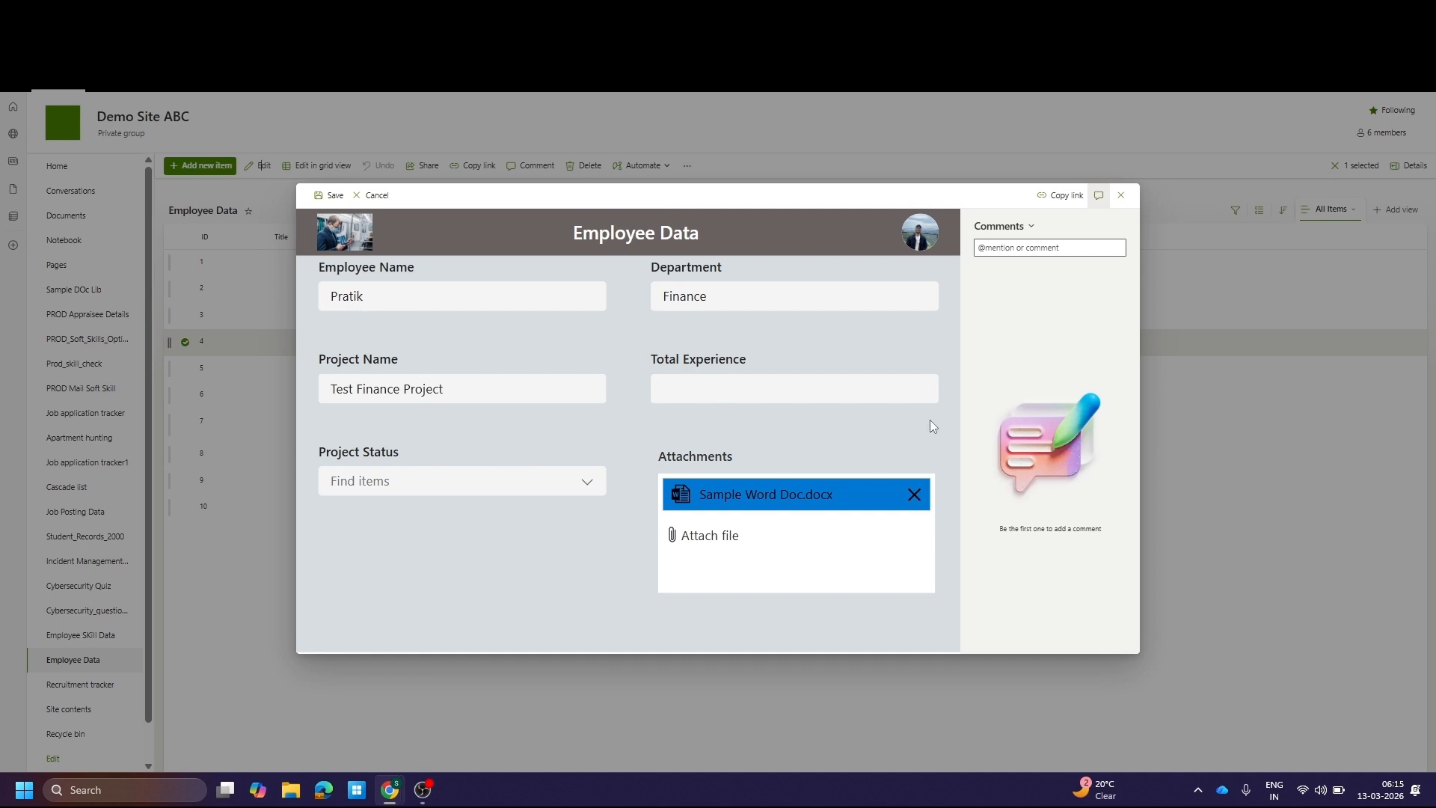
{"action": "left_click", "coordinate": [851, 395]}
{"action": "type", "text": "3"}
{"action": "left_click", "coordinate": [314, 198]}
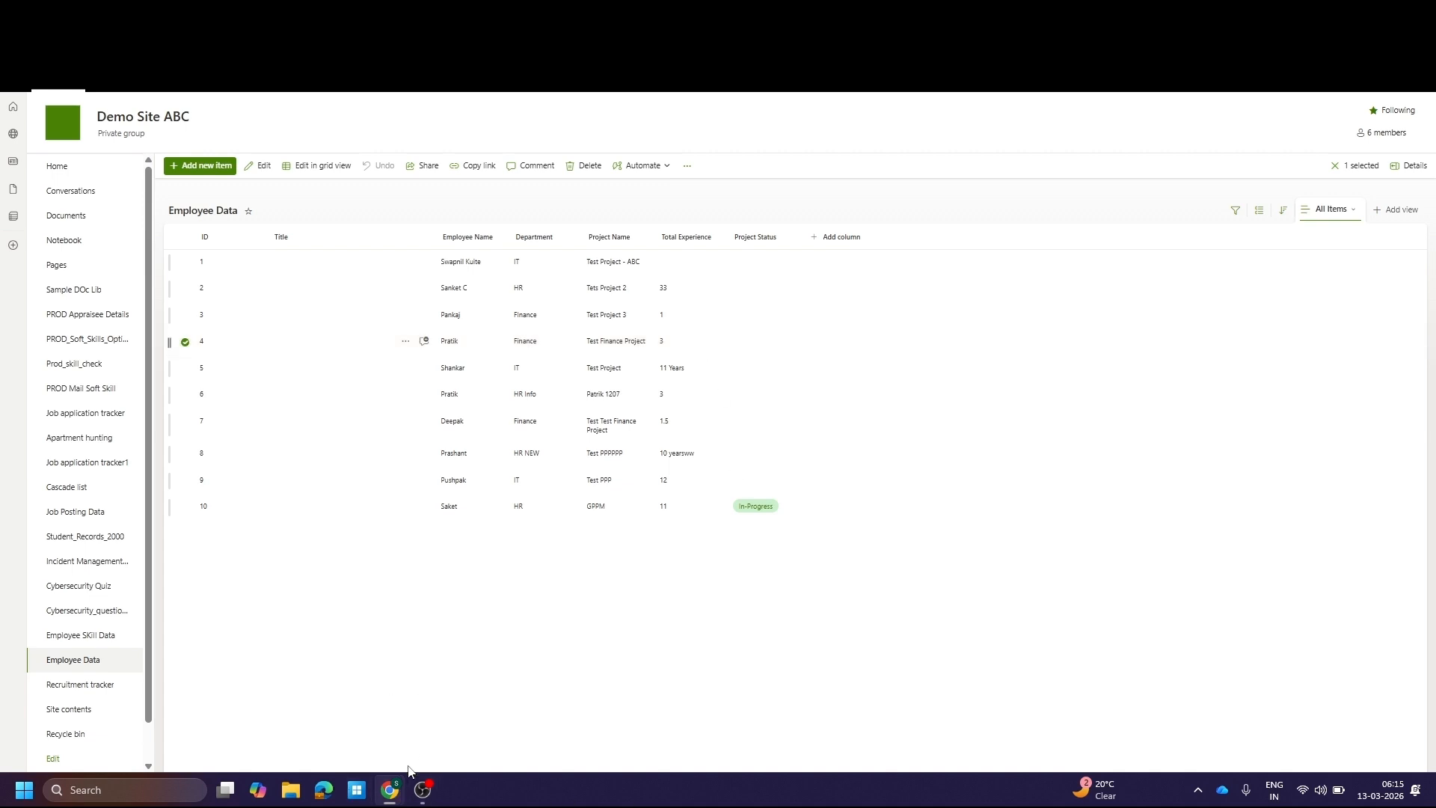
Open the custom form for a new Employee Data item to check that its fields start blank
{"action": "mouse_move", "coordinate": [423, 796]}
{"action": "left_click", "coordinate": [192, 168]}
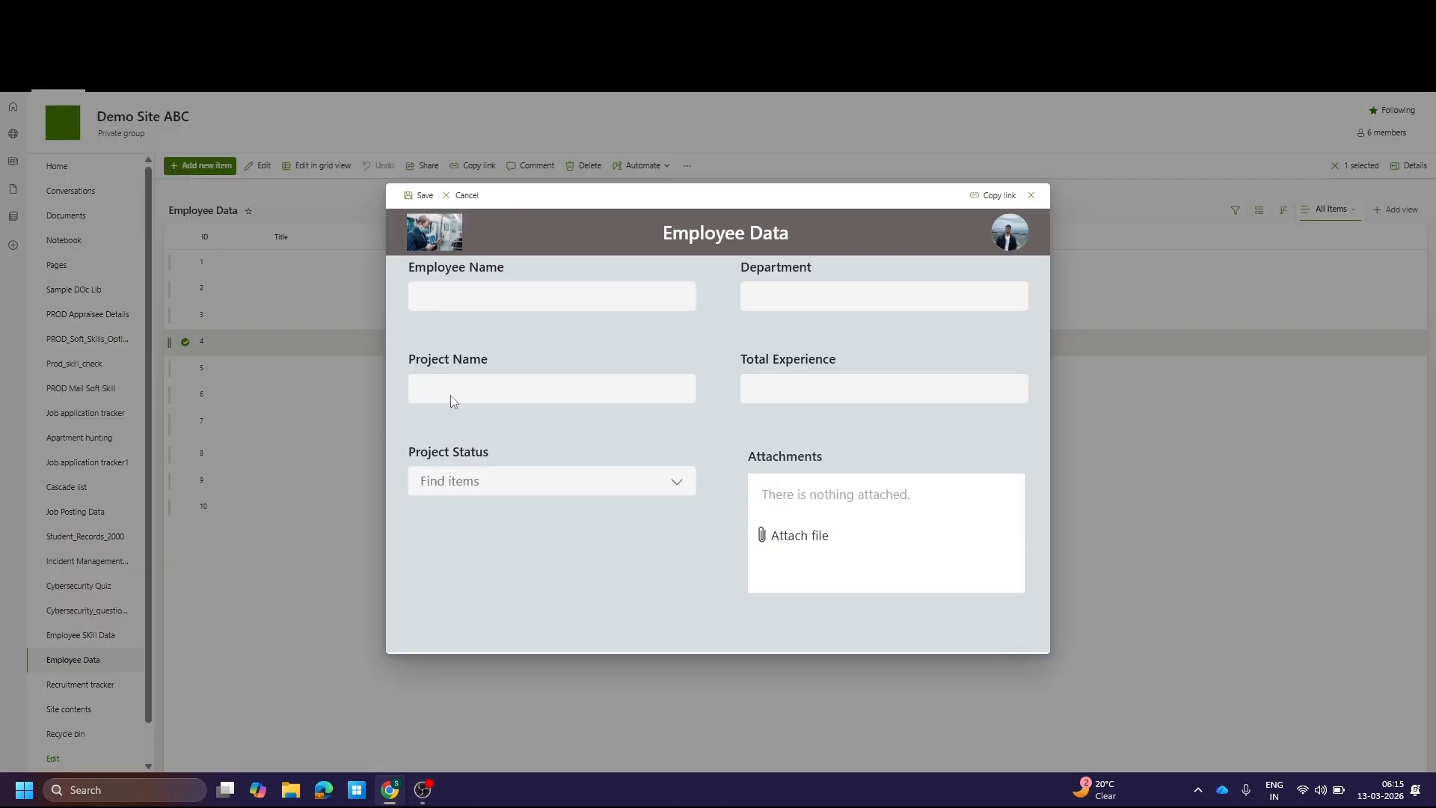